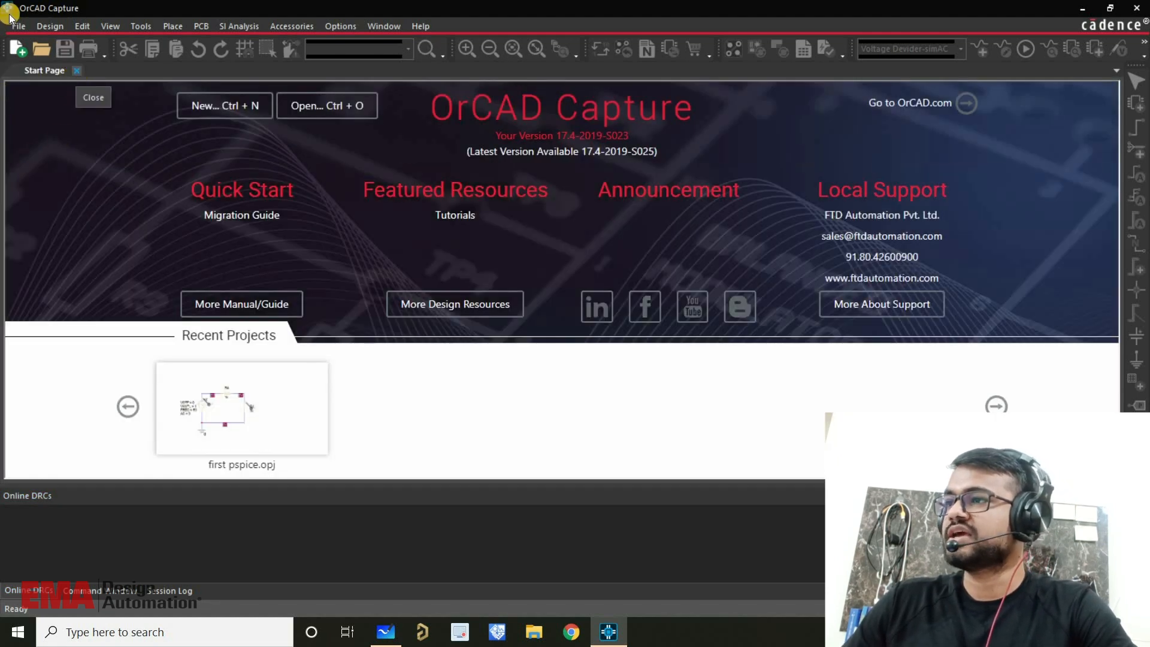
# Step: Start a new project named First Project
pyautogui.click(11, 26)
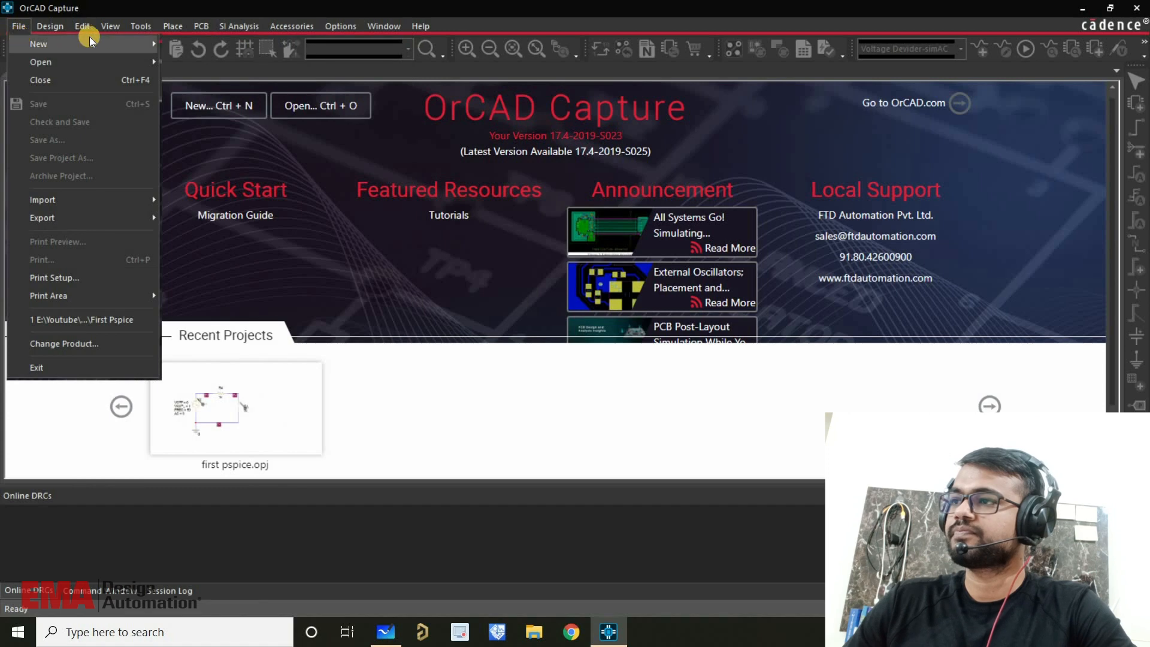
pyautogui.moveTo(90, 41)
pyautogui.click(201, 43)
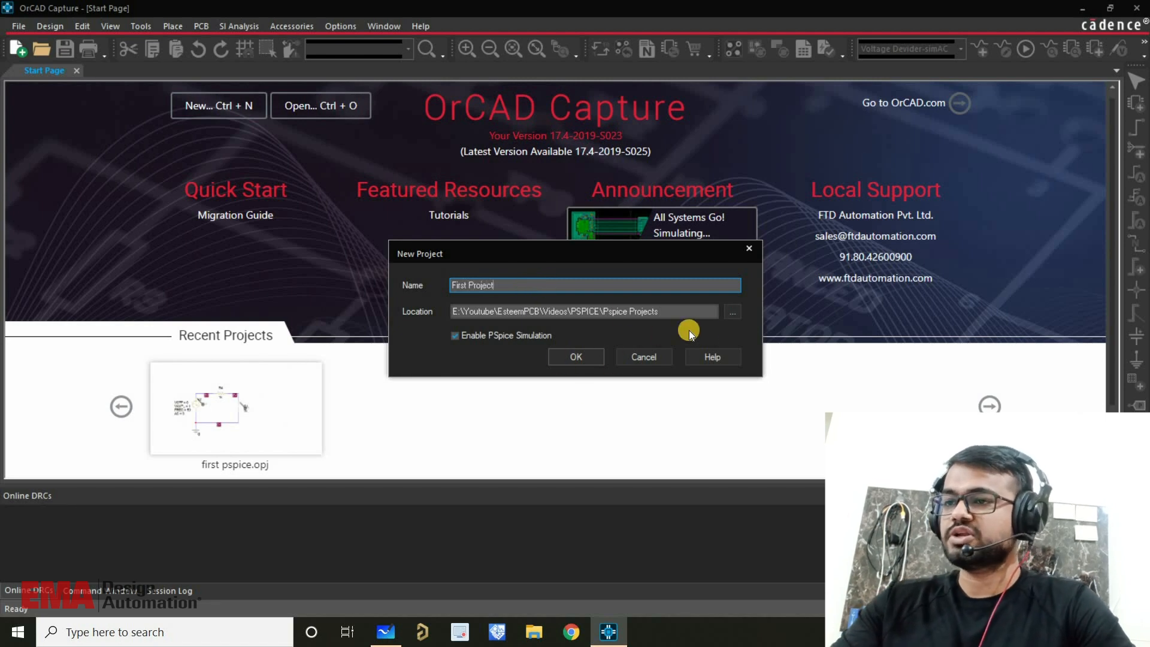
# Step: Browse for the project location on the Desktop and create a folder there named Pspice Projects
pyautogui.click(741, 312)
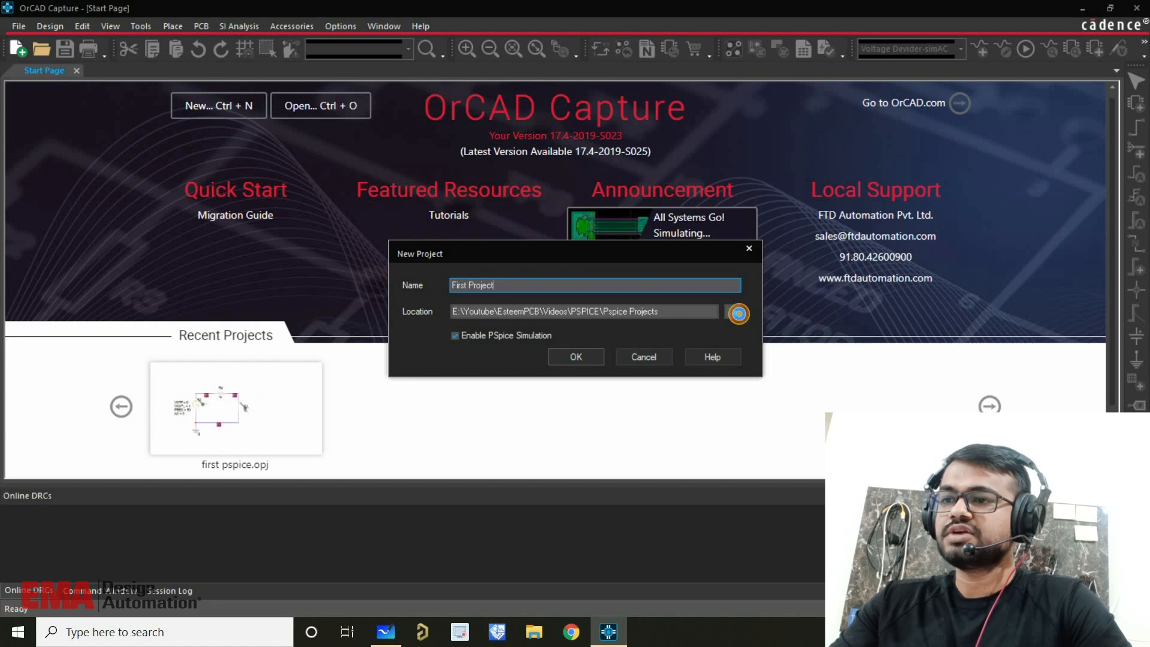
pyautogui.click(466, 384)
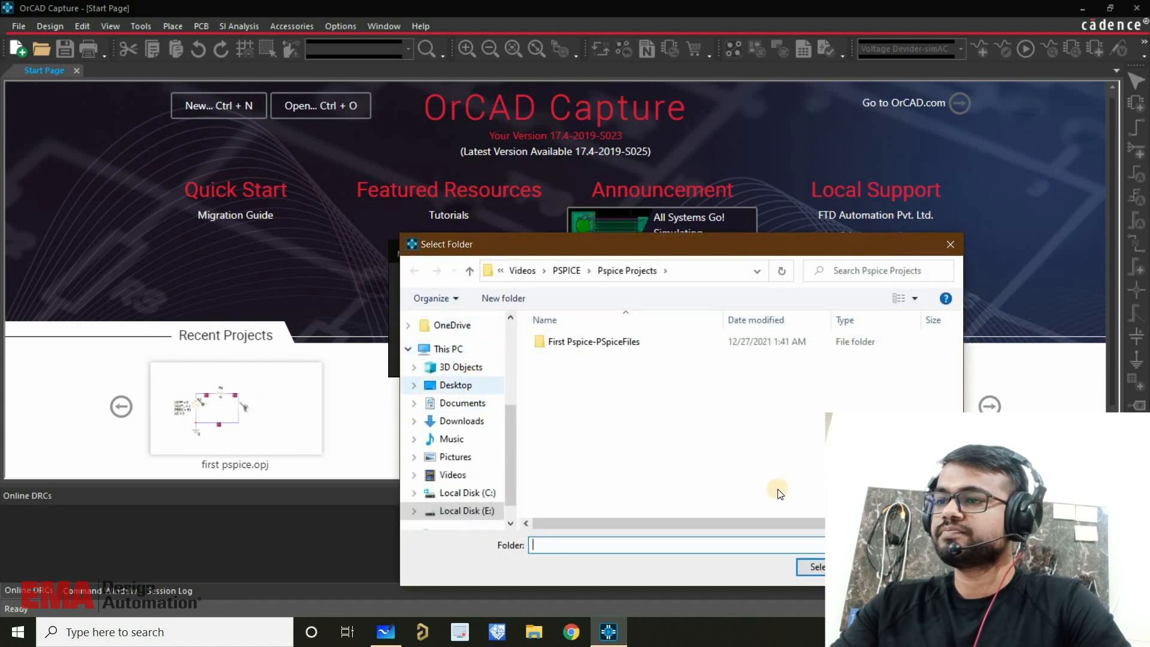
pyautogui.click(504, 298)
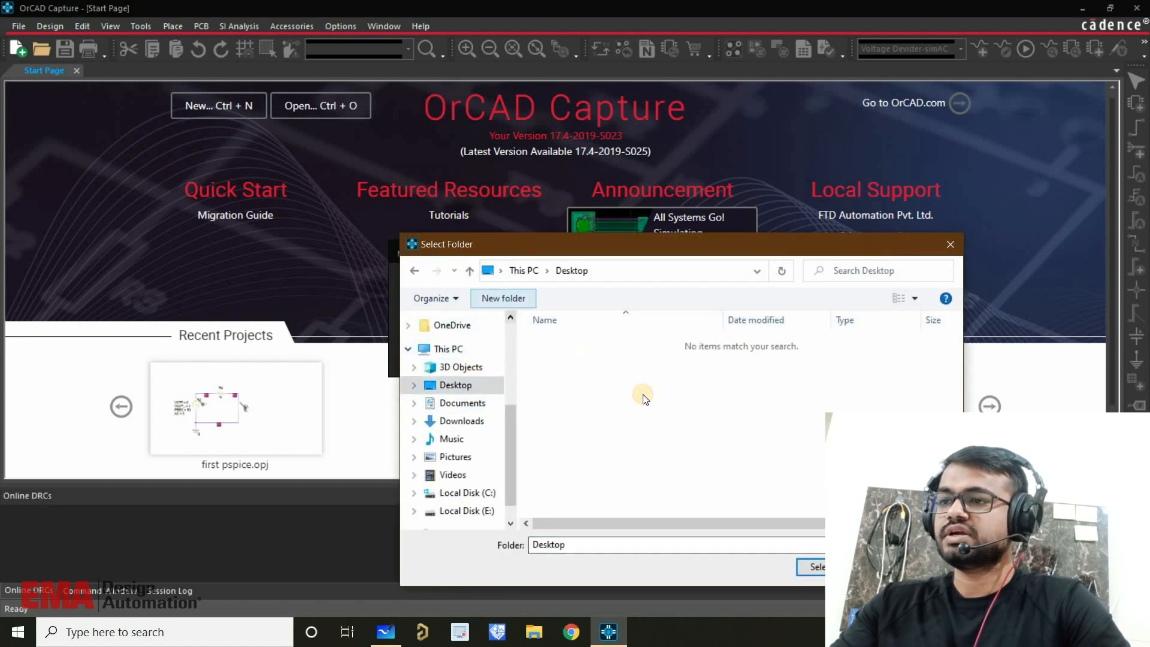
pyautogui.write('Ps')
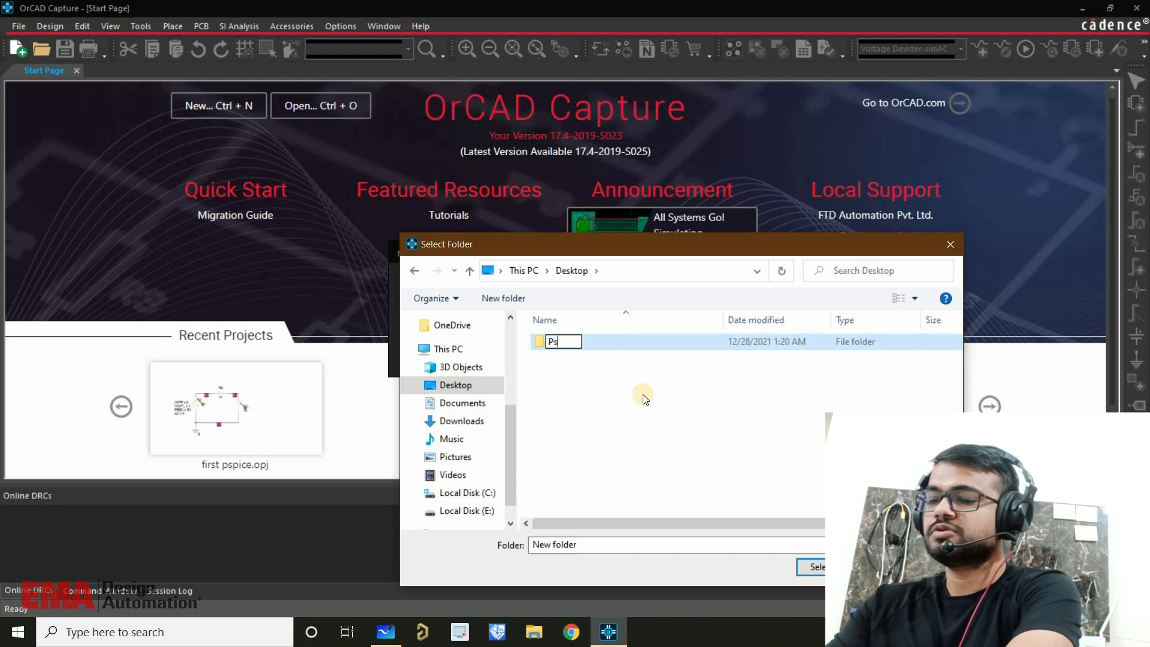
pyautogui.write('pice Projects')
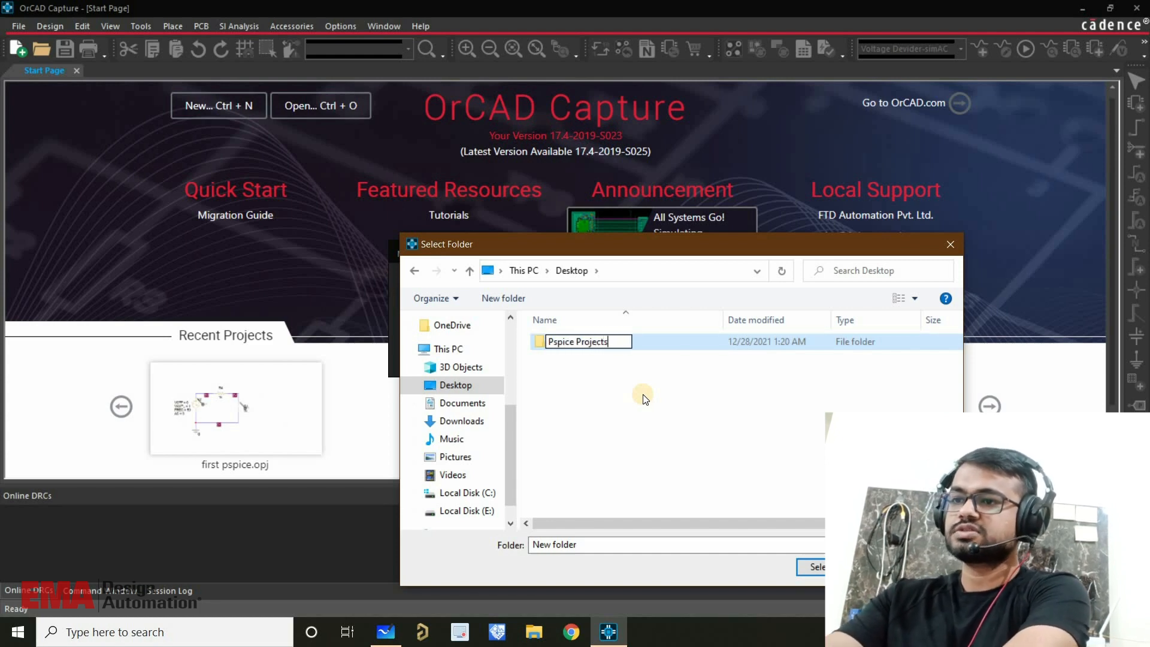
pyautogui.click(645, 399)
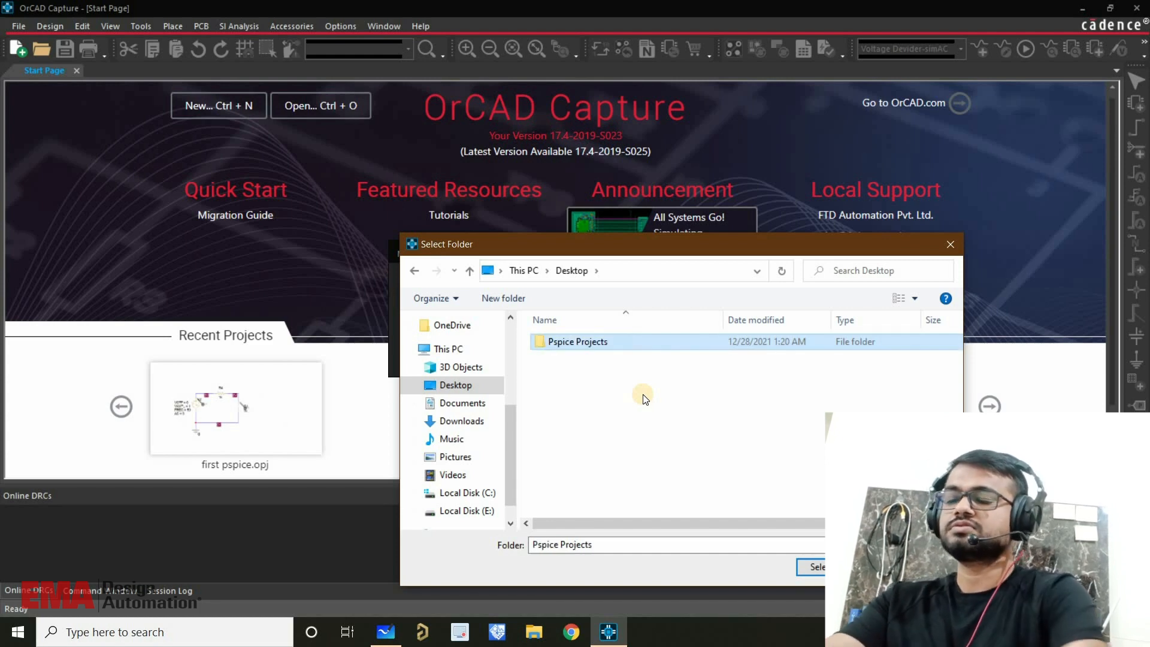
# Step: Create a First Project folder inside Pspice Projects and select it as the project location
pyautogui.doubleClick(634, 342)
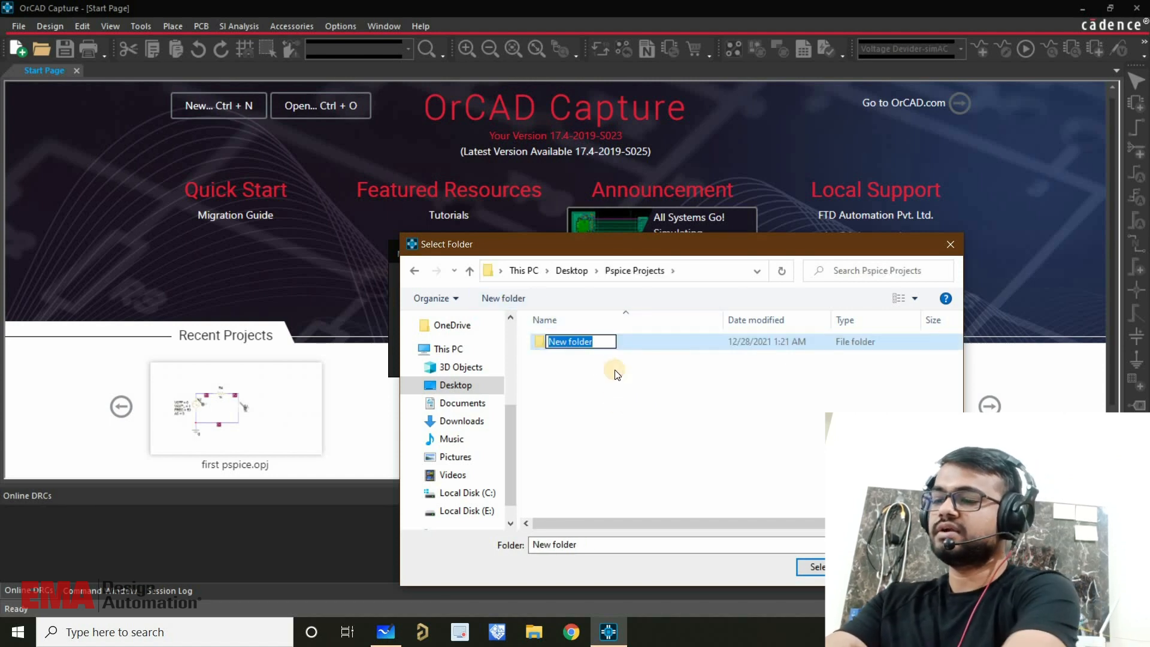
pyautogui.write('First Project')
pyautogui.press('Return')
pyautogui.press('Return')
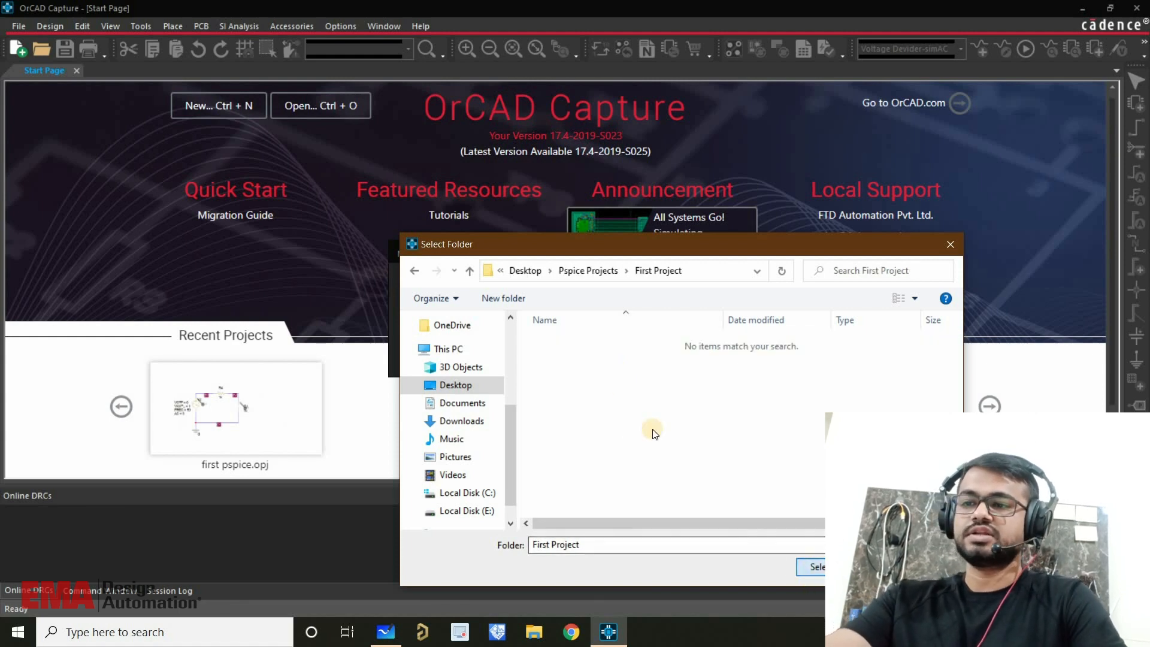
pyautogui.press('Return')
# Step: Create the project as a blank project with PSpice simulation enabled
pyautogui.click(471, 340)
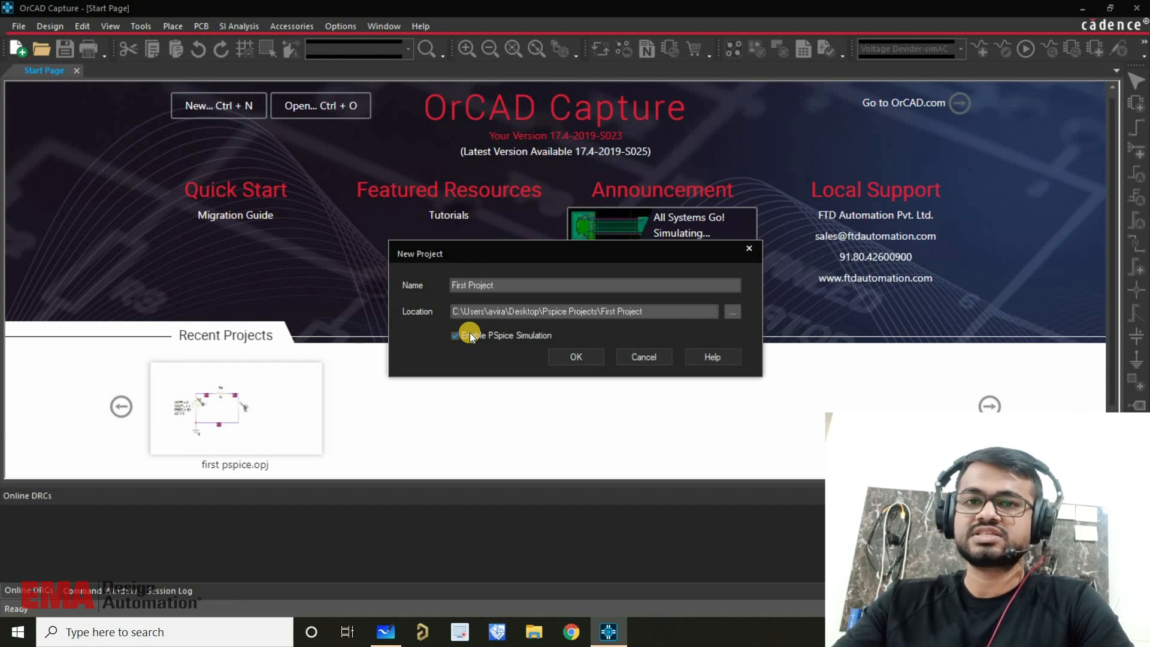
pyautogui.click(558, 352)
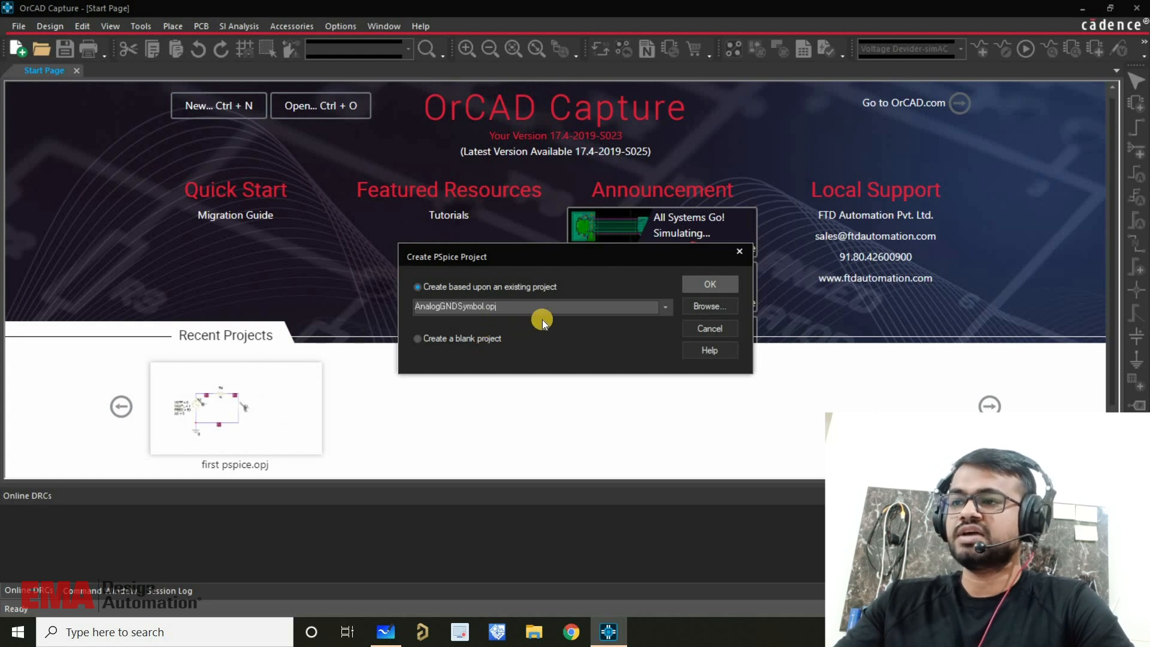
pyautogui.click(463, 341)
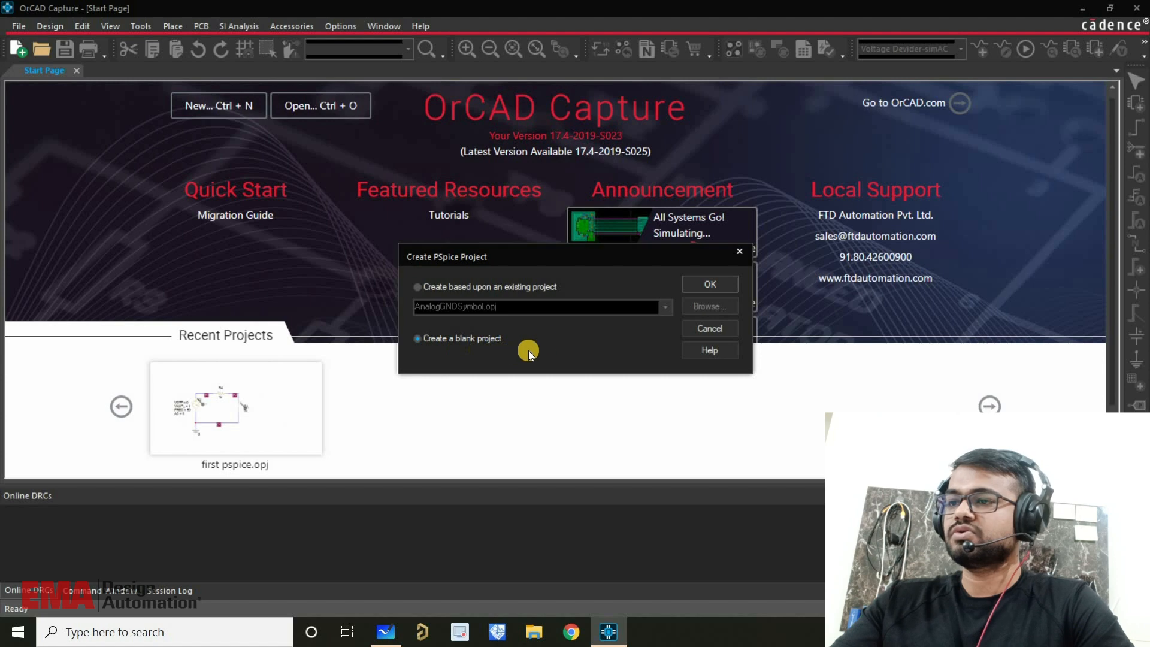
pyautogui.click(708, 287)
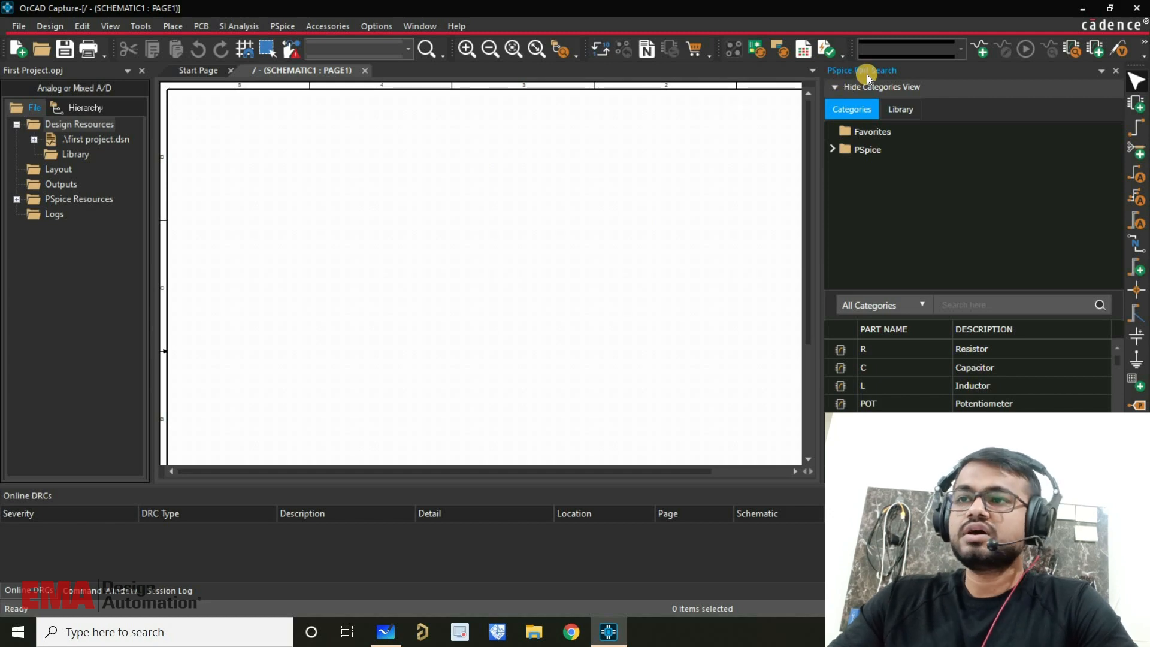
pyautogui.click(915, 132)
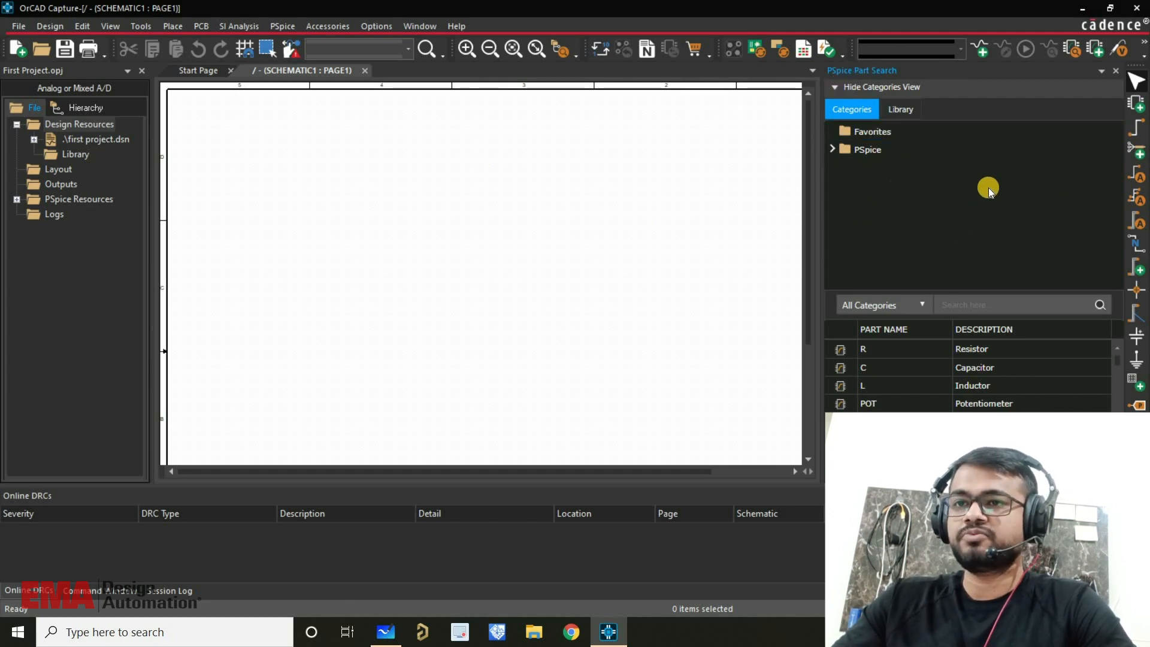
pyautogui.moveTo(813, 206); pyautogui.dragTo(812, 106)
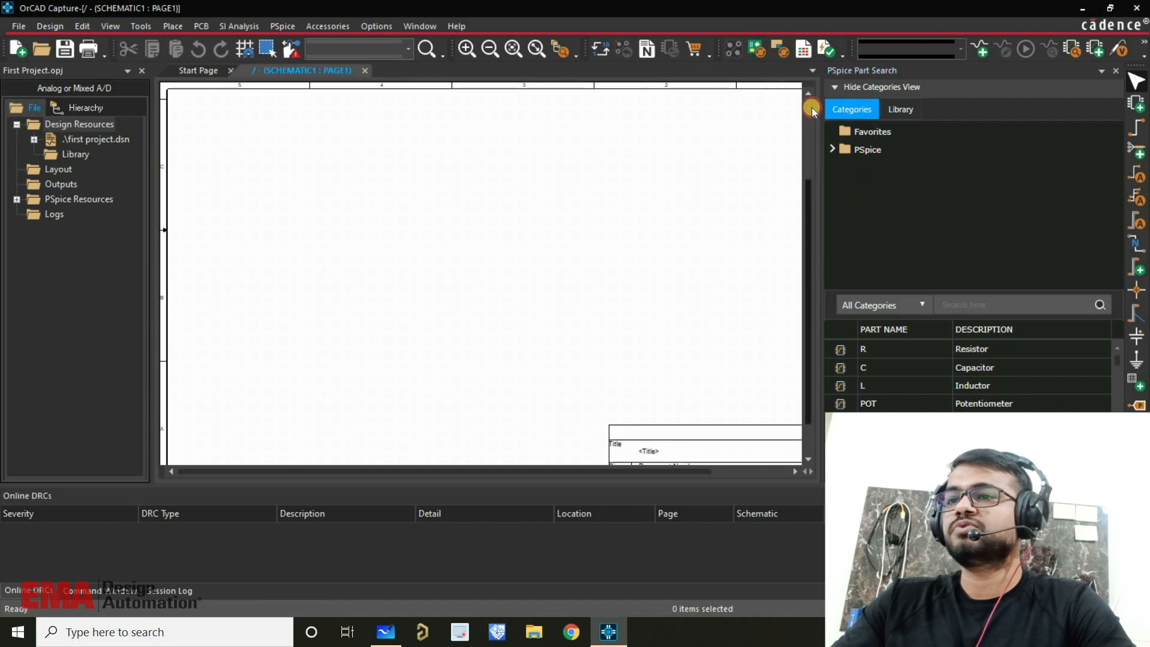
# Step: Open Place Part and begin adding a library from the pspice folder
pyautogui.click(1134, 107)
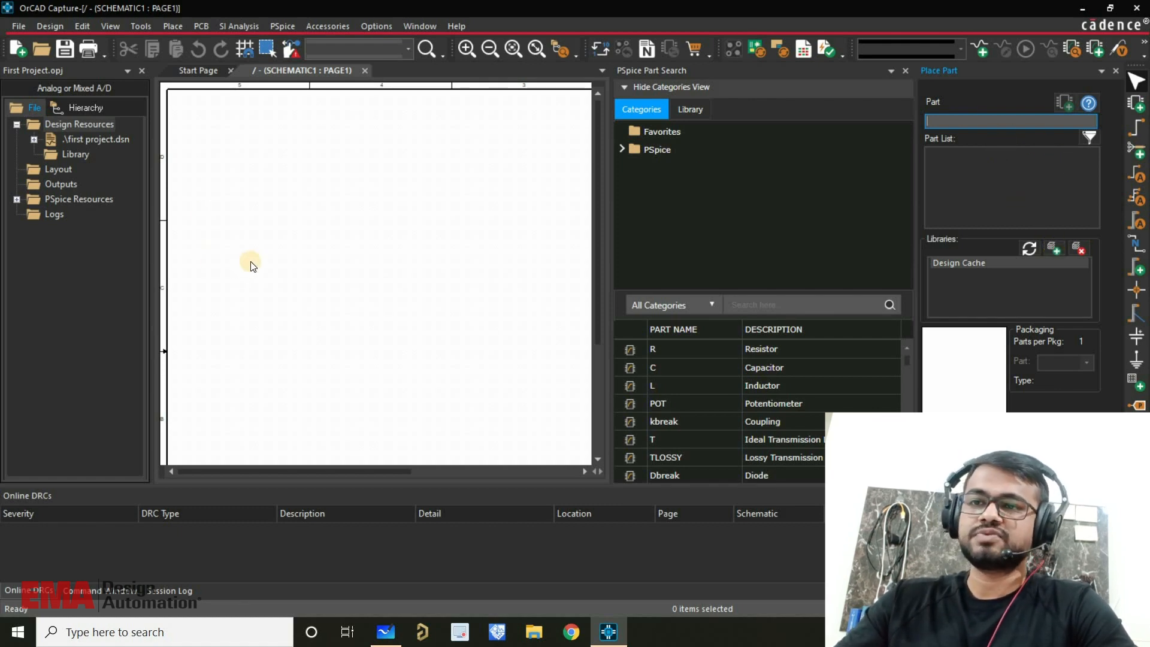
pyautogui.click(1057, 248)
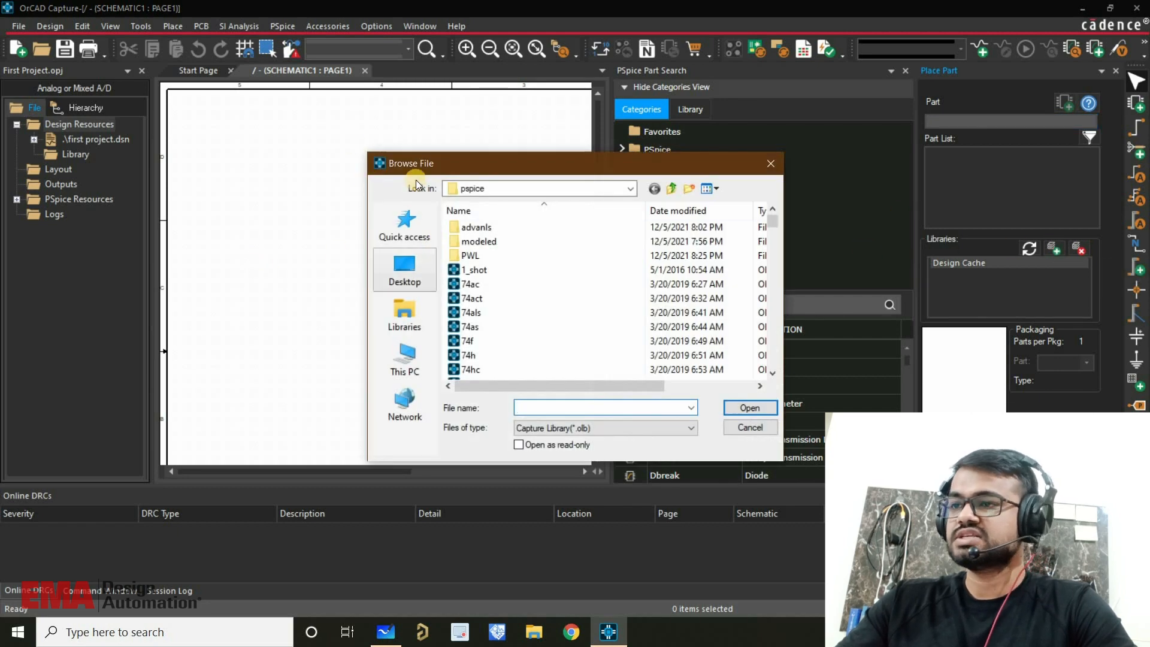
pyautogui.click(773, 166)
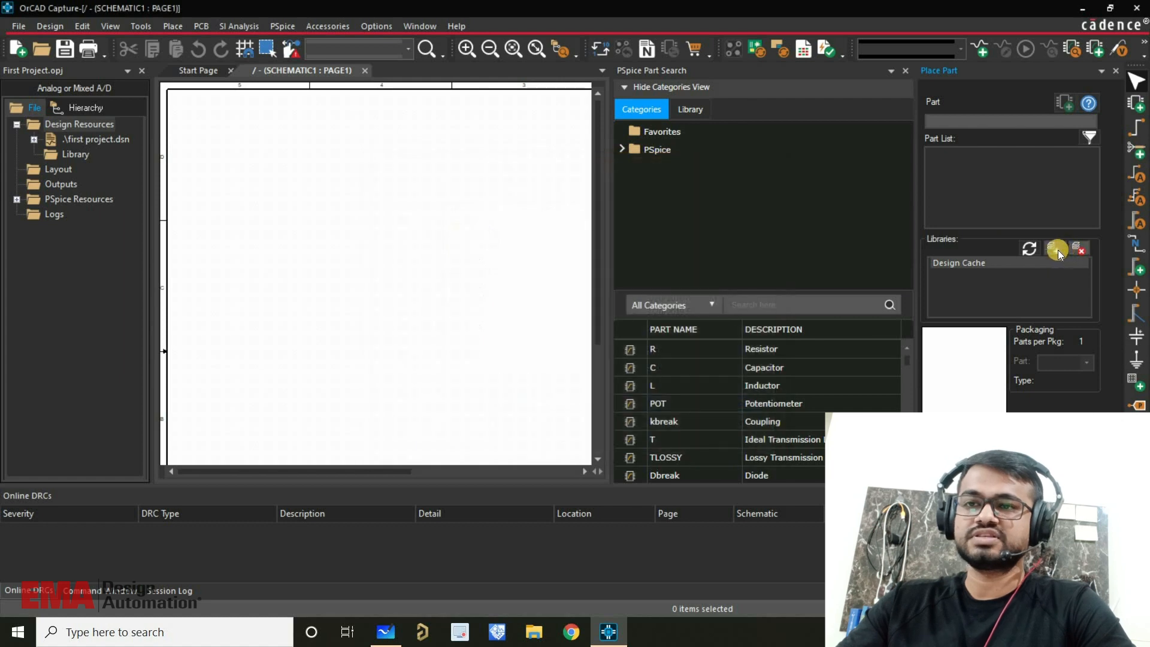
pyautogui.click(1056, 249)
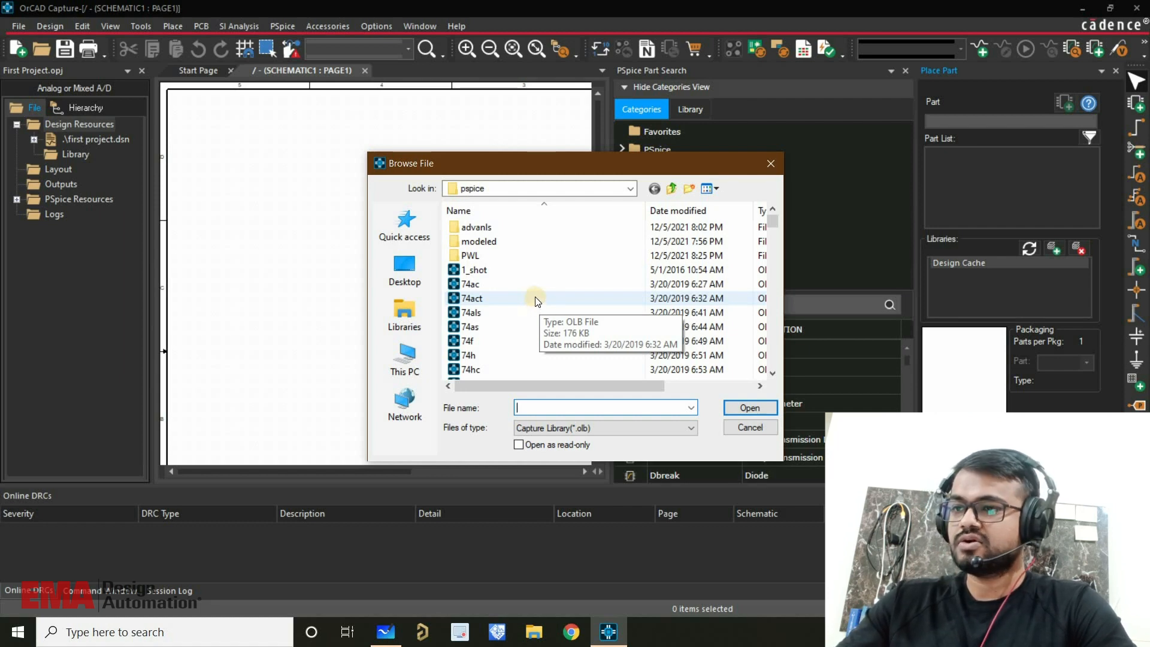
pyautogui.scroll(-15, 536, 298)
pyautogui.scroll(-8, 534, 299)
pyautogui.scroll(-3, 546, 290)
pyautogui.scroll(4, 506, 269)
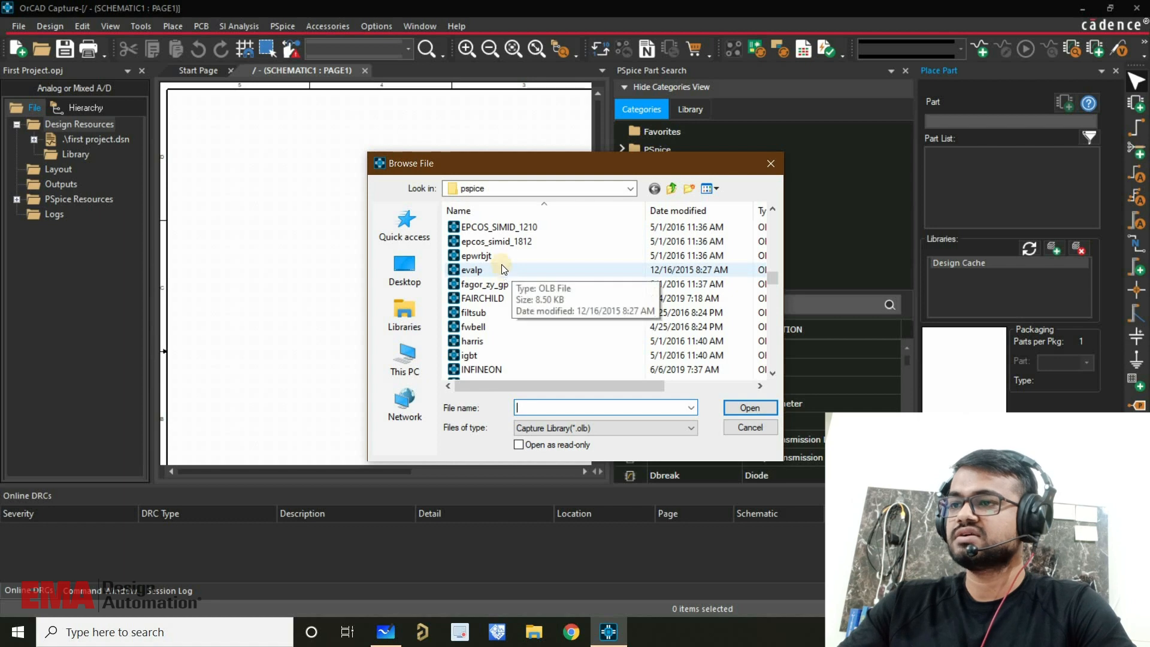
pyautogui.click(503, 270)
pyautogui.scroll(3, 503, 275)
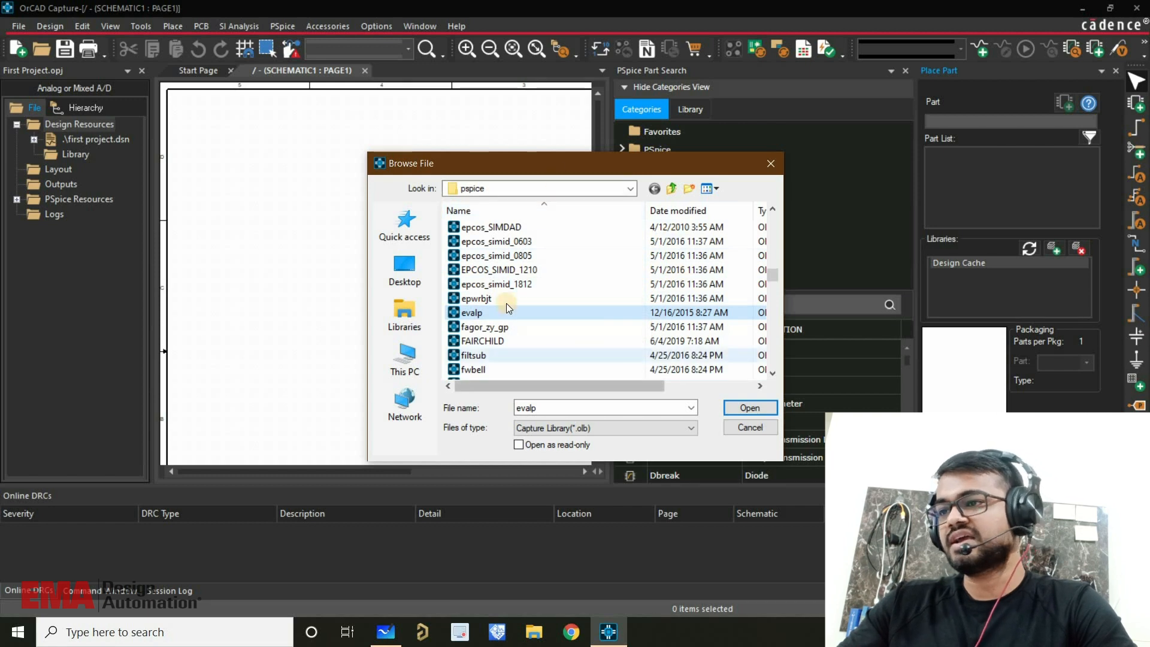
pyautogui.click(509, 163)
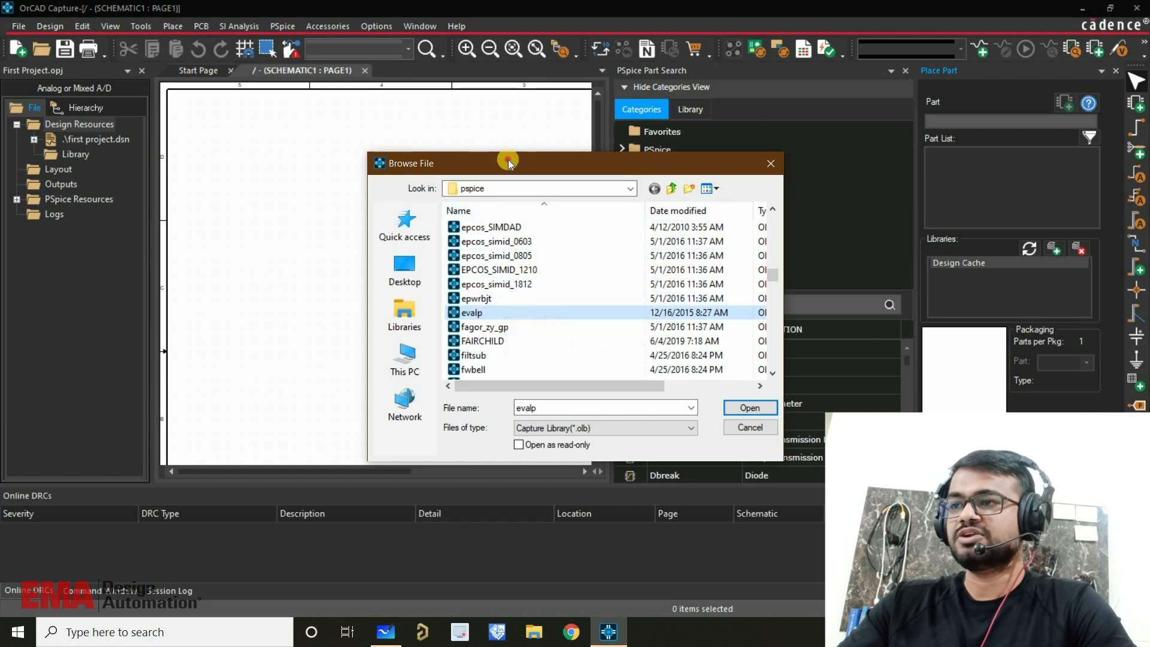
pyautogui.moveTo(411, 154); pyautogui.dragTo(397, 158)
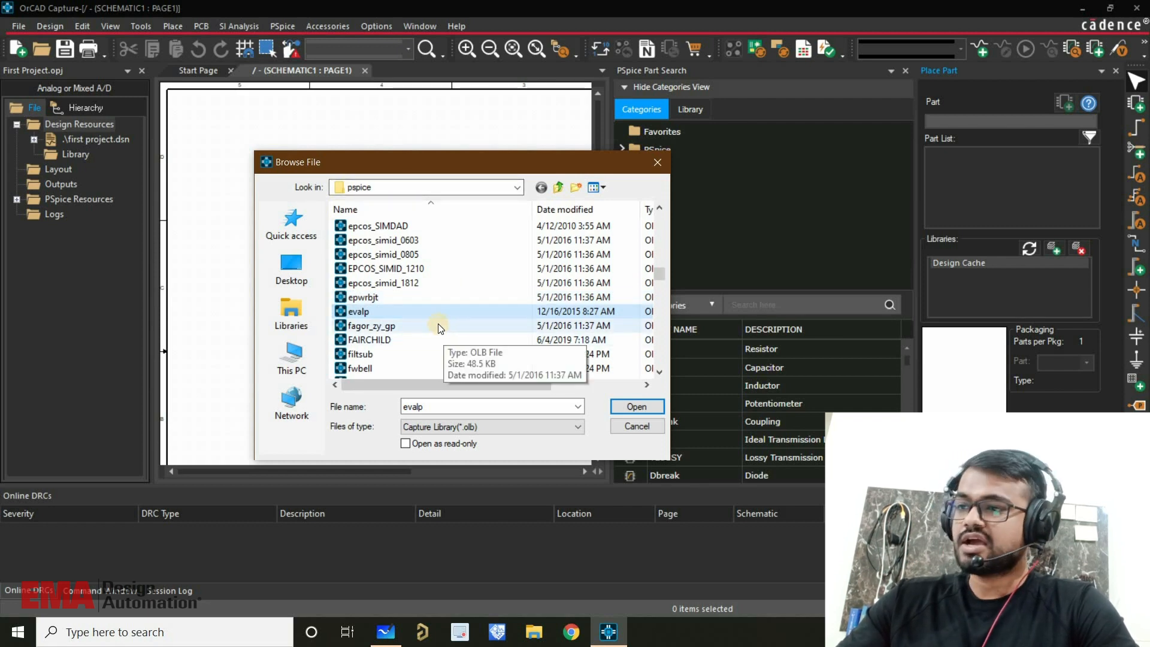
# Step: Add the analog library from the pspice folder to the Place Part libraries
pyautogui.scroll(-3, 437, 323)
pyautogui.scroll(1, 437, 324)
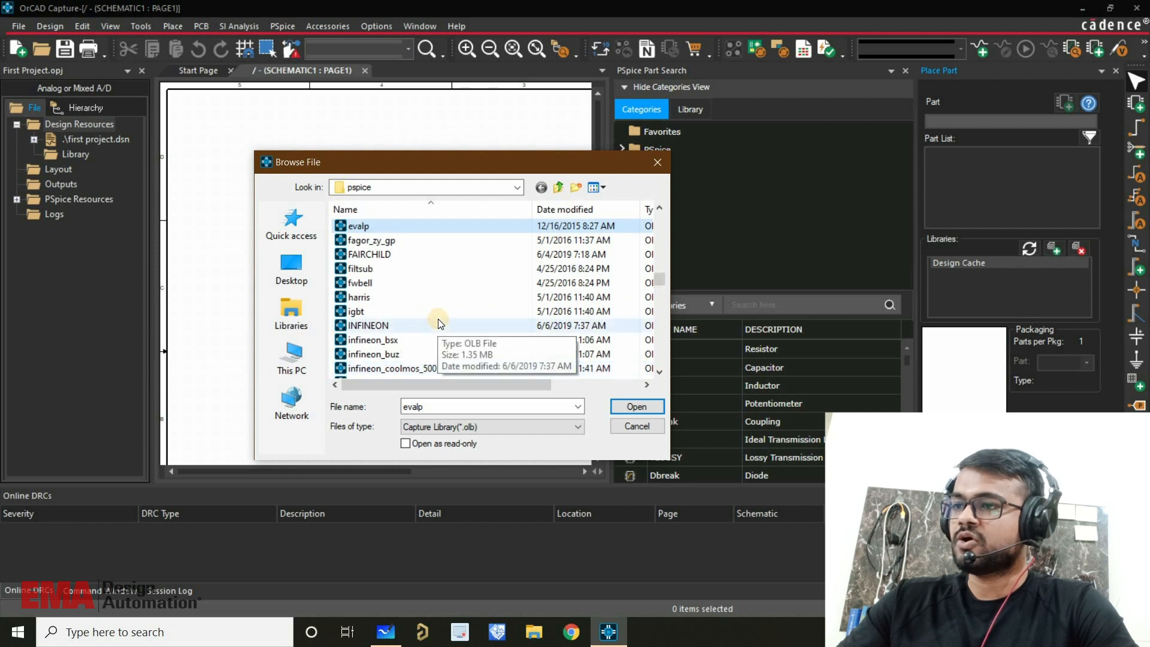
pyautogui.scroll(10, 440, 322)
pyautogui.scroll(8, 440, 323)
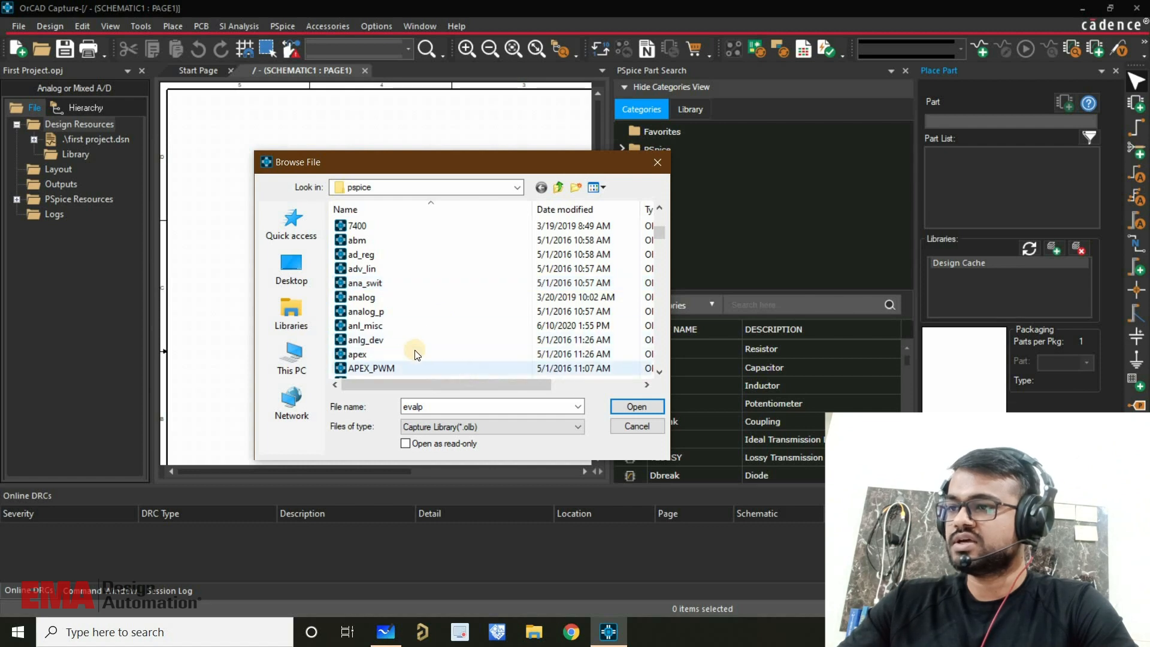
pyautogui.scroll(-1, 417, 351)
pyautogui.click(391, 254)
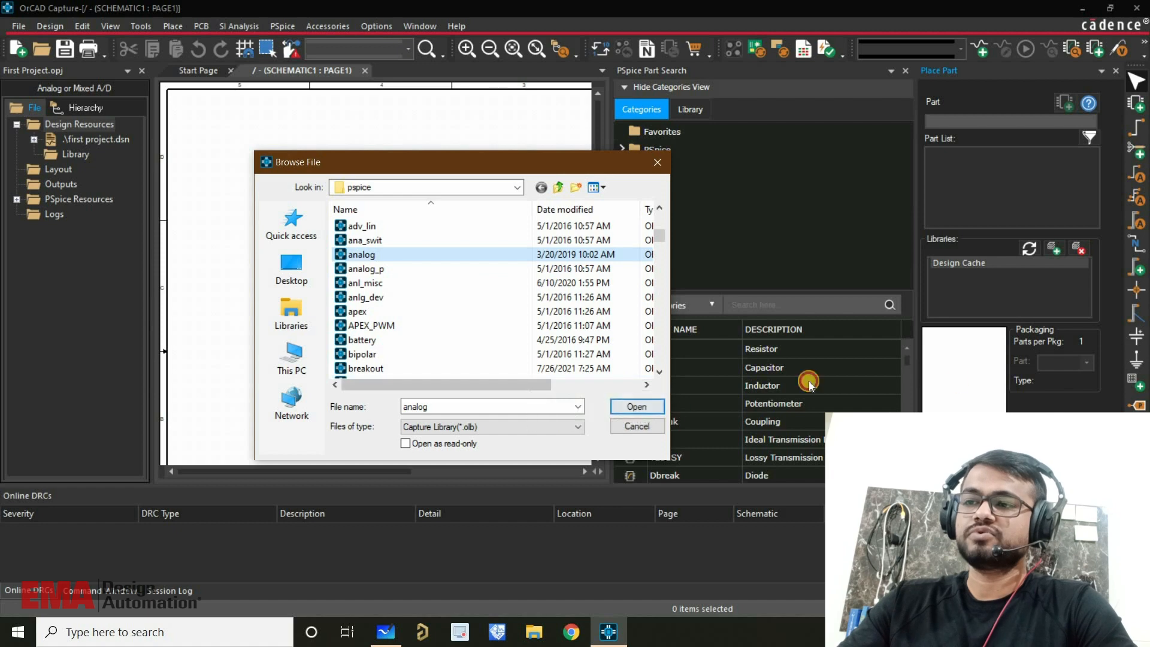
pyautogui.press('Return')
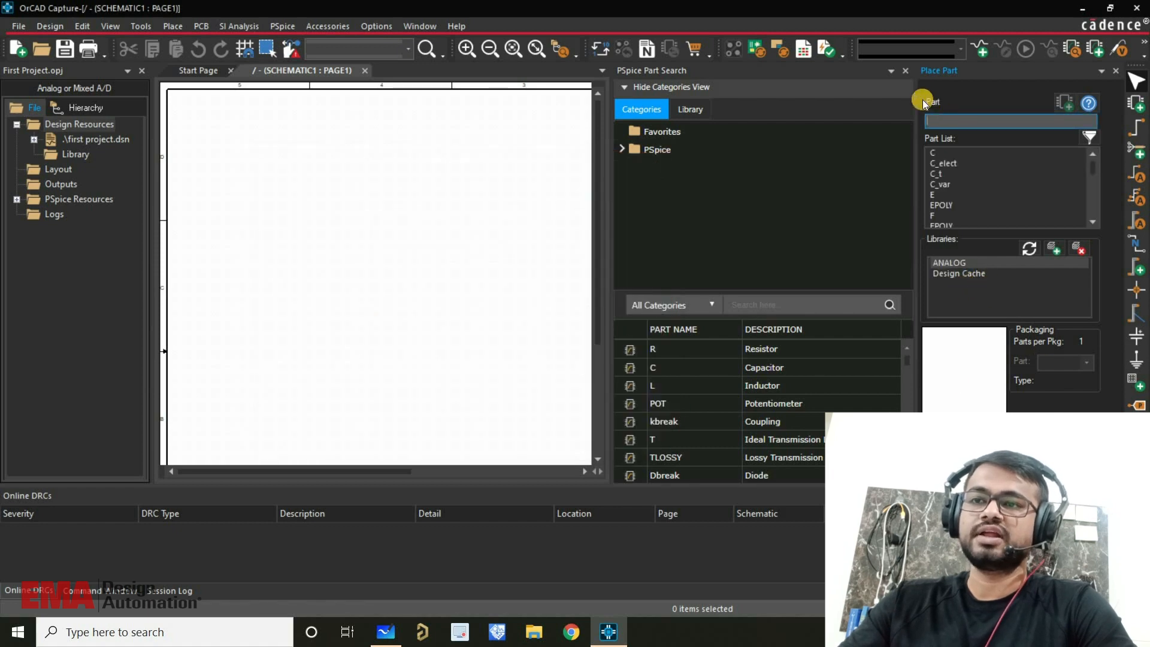
# Step: Look through the list of parts in the ANALOG library
pyautogui.scroll(-5, 989, 192)
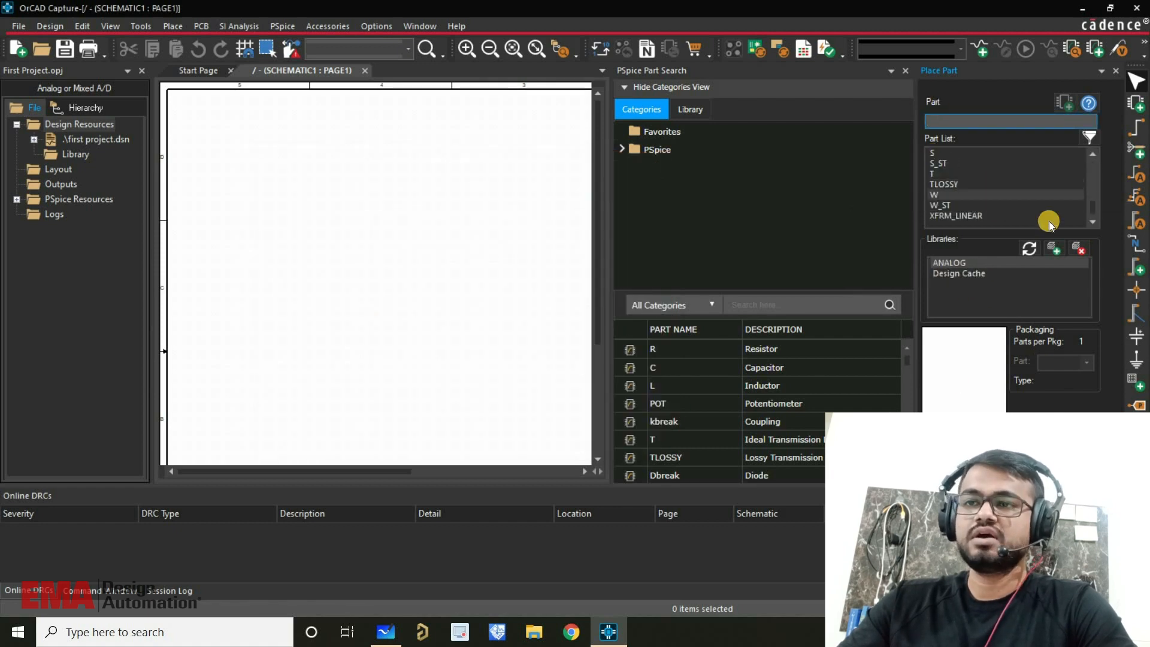
pyautogui.moveTo(1093, 212); pyautogui.dragTo(1090, 163)
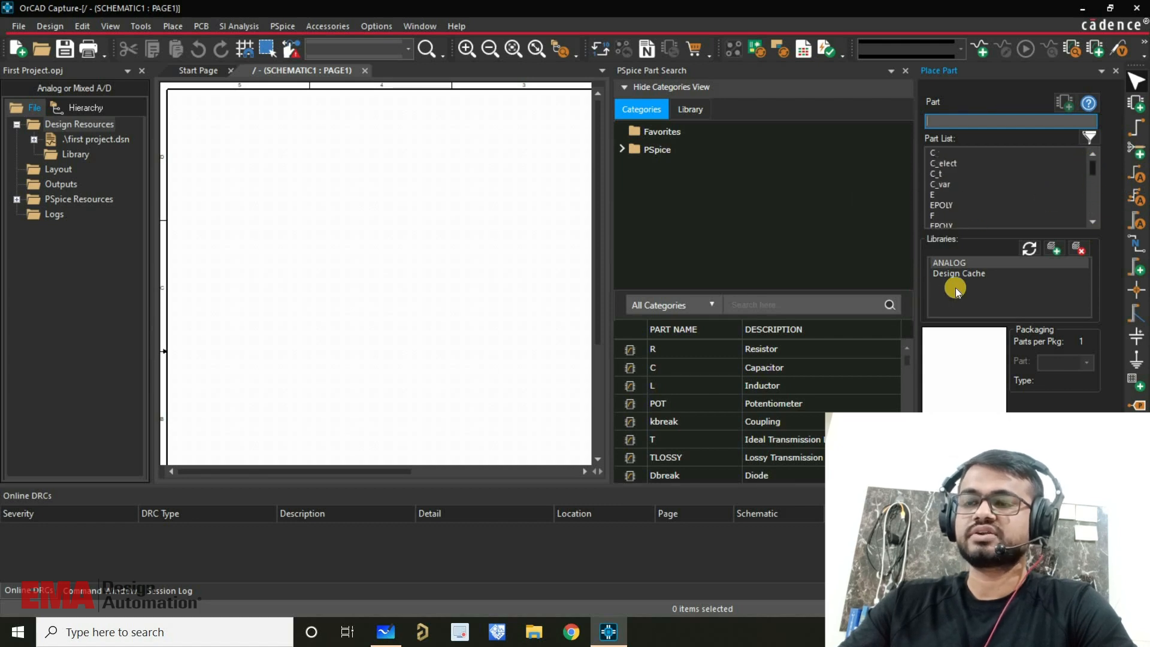
pyautogui.click(1045, 265)
# Step: Add the source library from the pspice folder to the Place Part libraries
pyautogui.click(1055, 250)
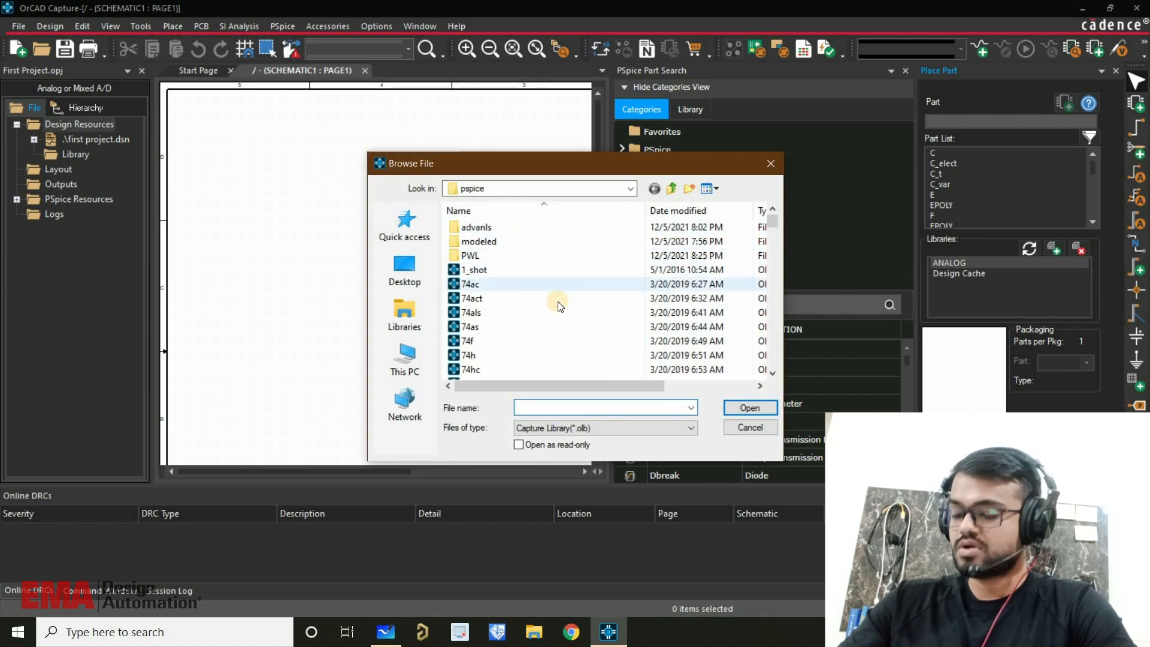
pyautogui.scroll(-15, 552, 318)
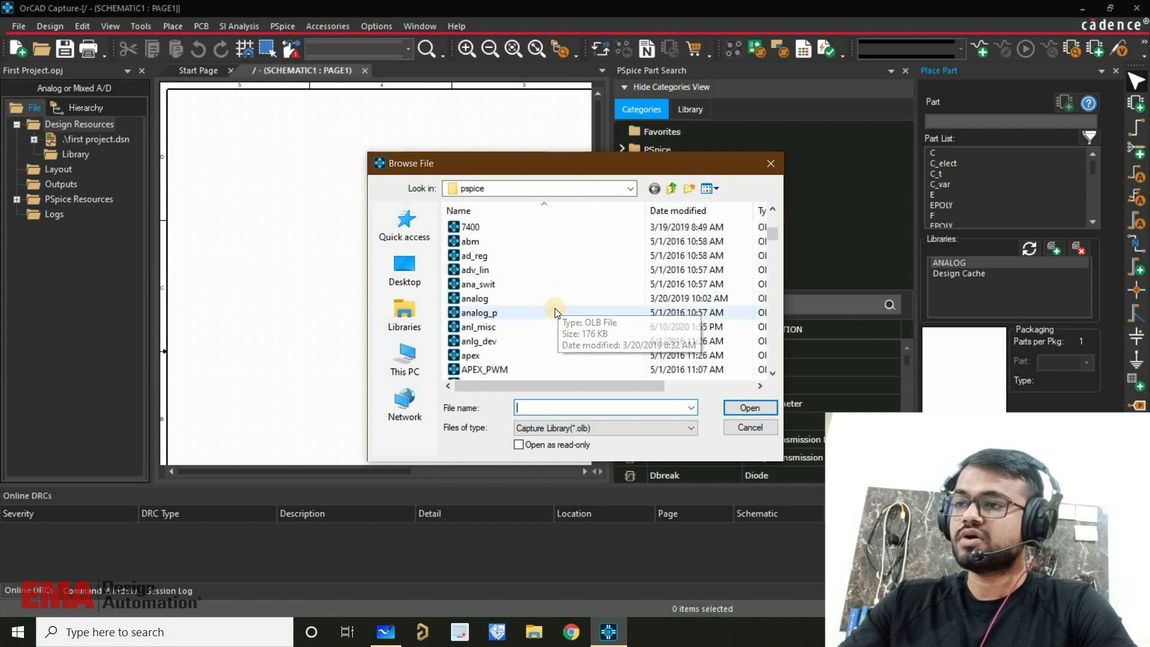
pyautogui.scroll(-15, 557, 321)
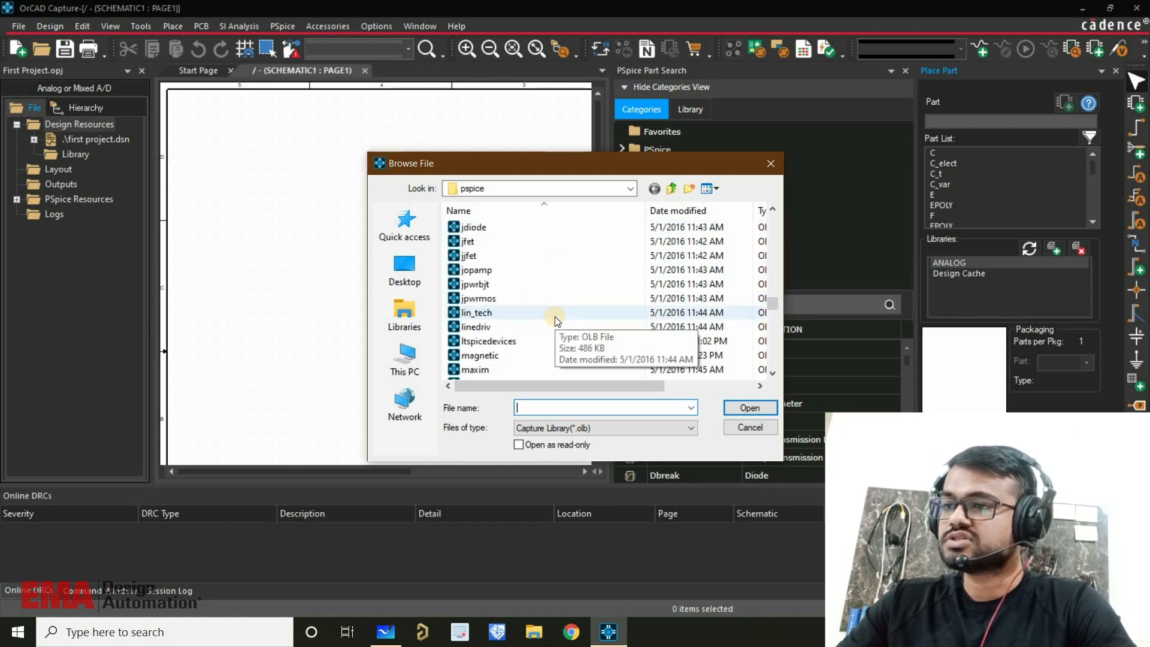
pyautogui.scroll(15, 557, 318)
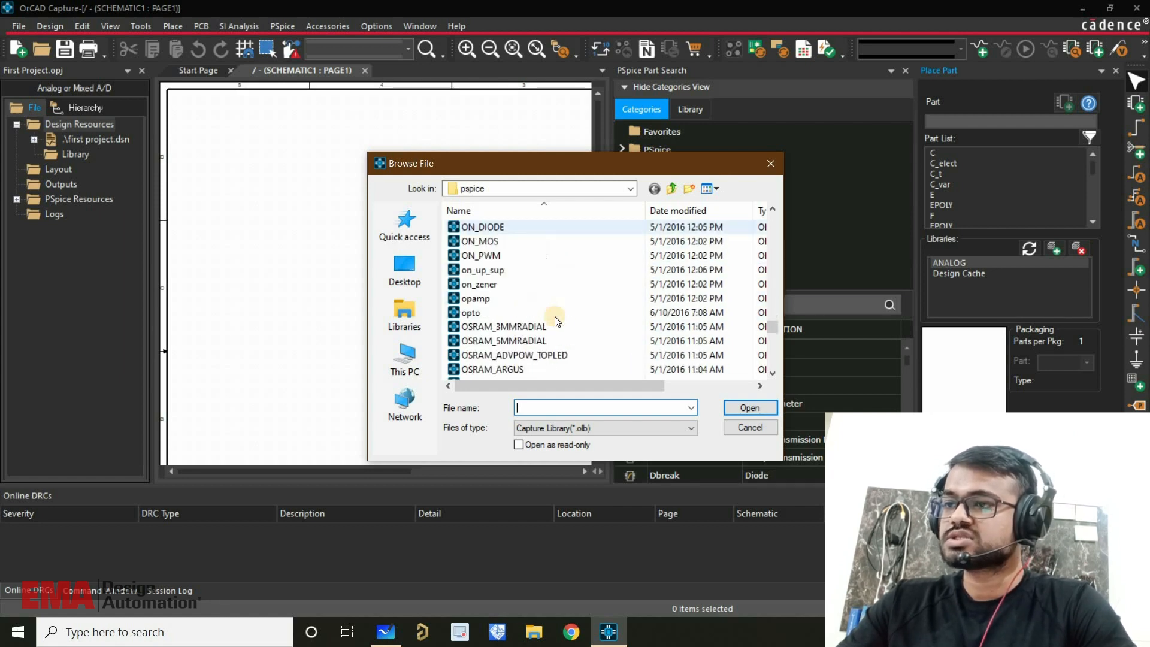
pyautogui.scroll(-20, 527, 308)
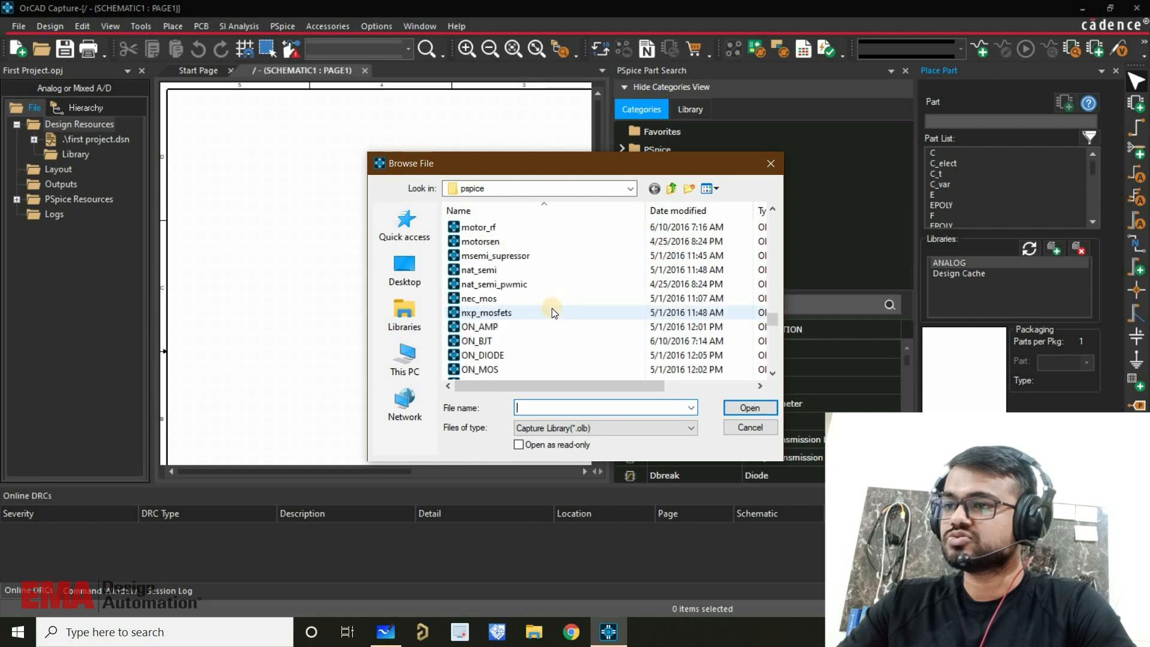
pyautogui.click(470, 271)
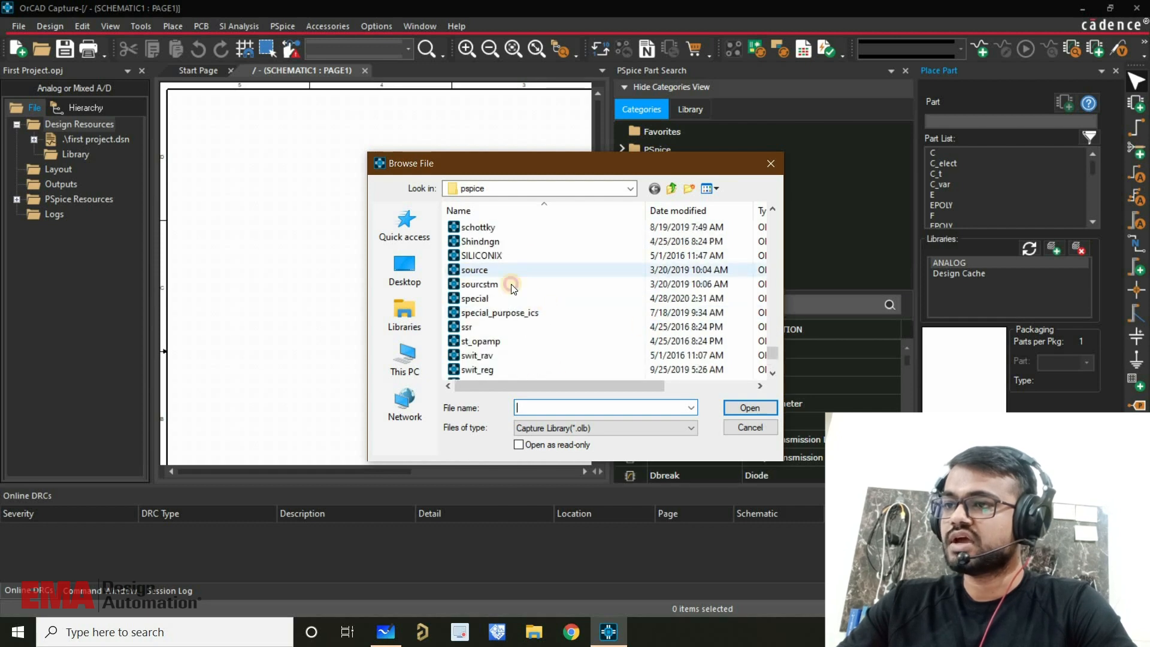
pyautogui.click(750, 408)
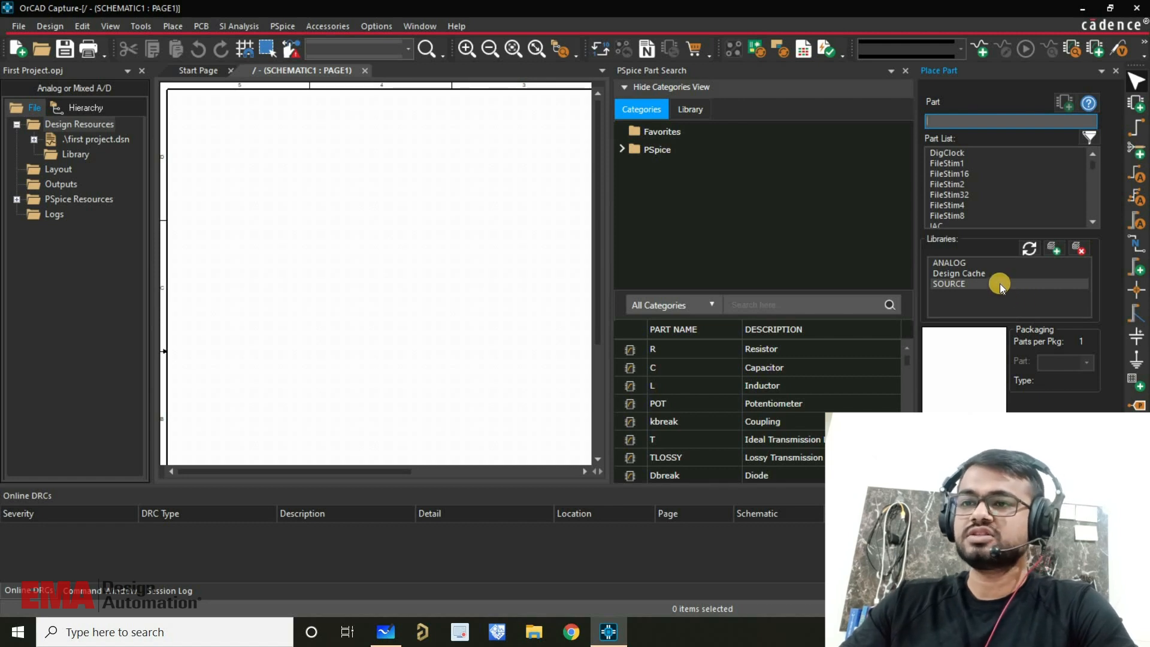
# Step: View the combined part list of the ANALOG and SOURCE libraries, and return to the SOURCE library alone
pyautogui.click(966, 275)
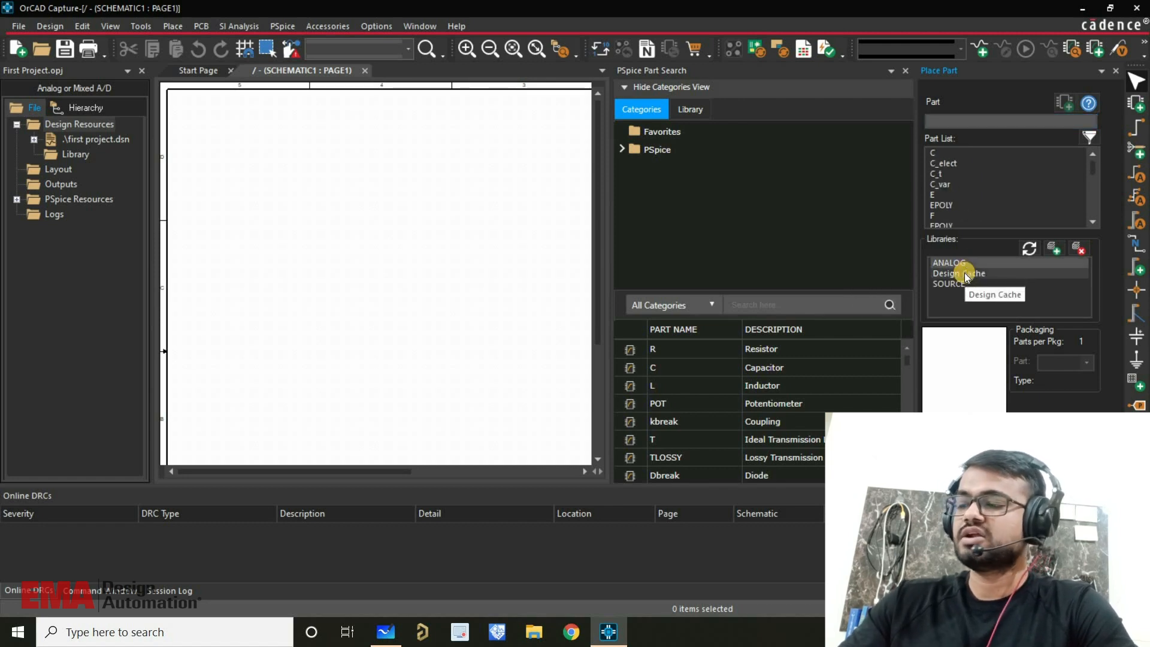
pyautogui.keyDown('ctrl'); pyautogui.click(966, 285); pyautogui.keyUp('ctrl')
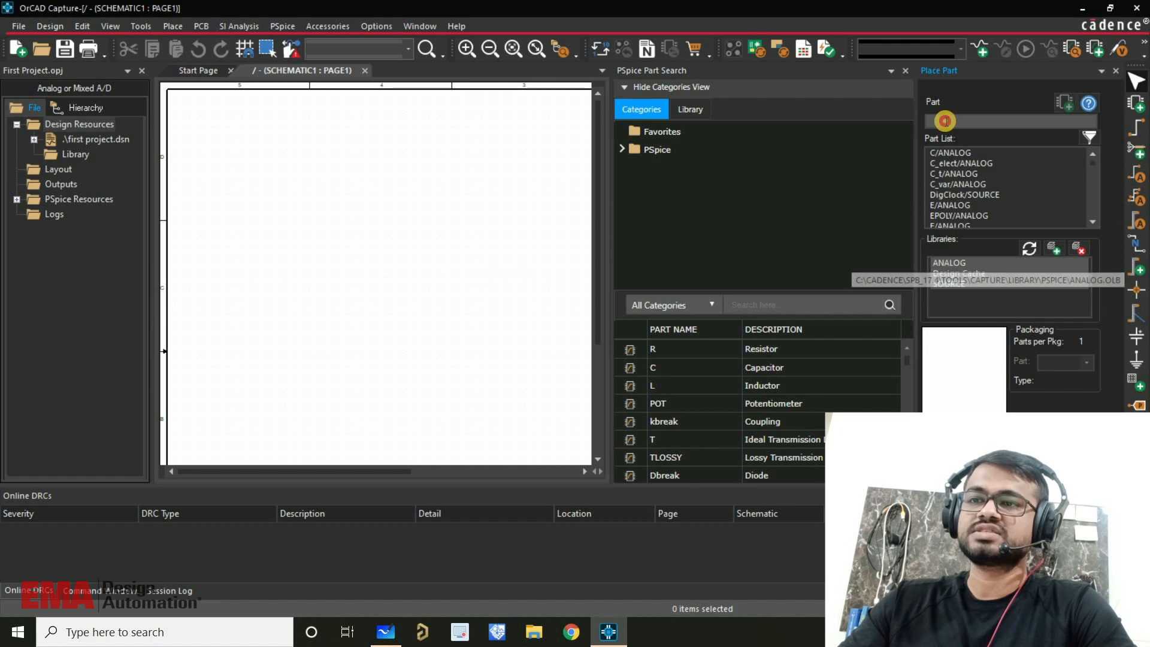
pyautogui.click(959, 121)
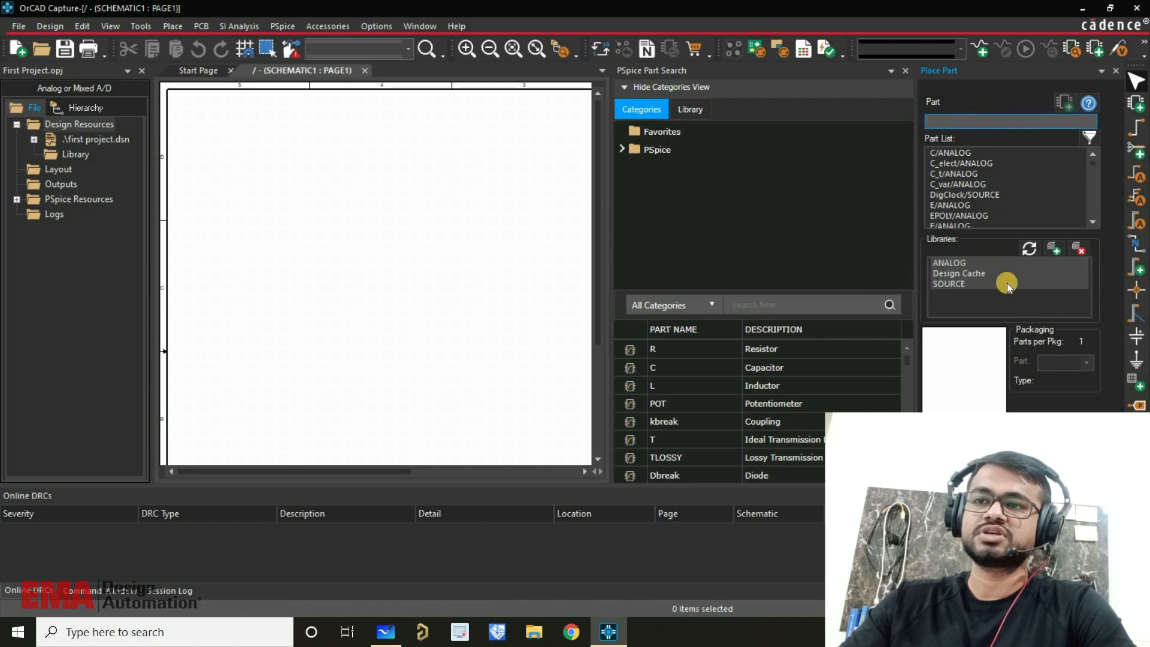
pyautogui.click(977, 303)
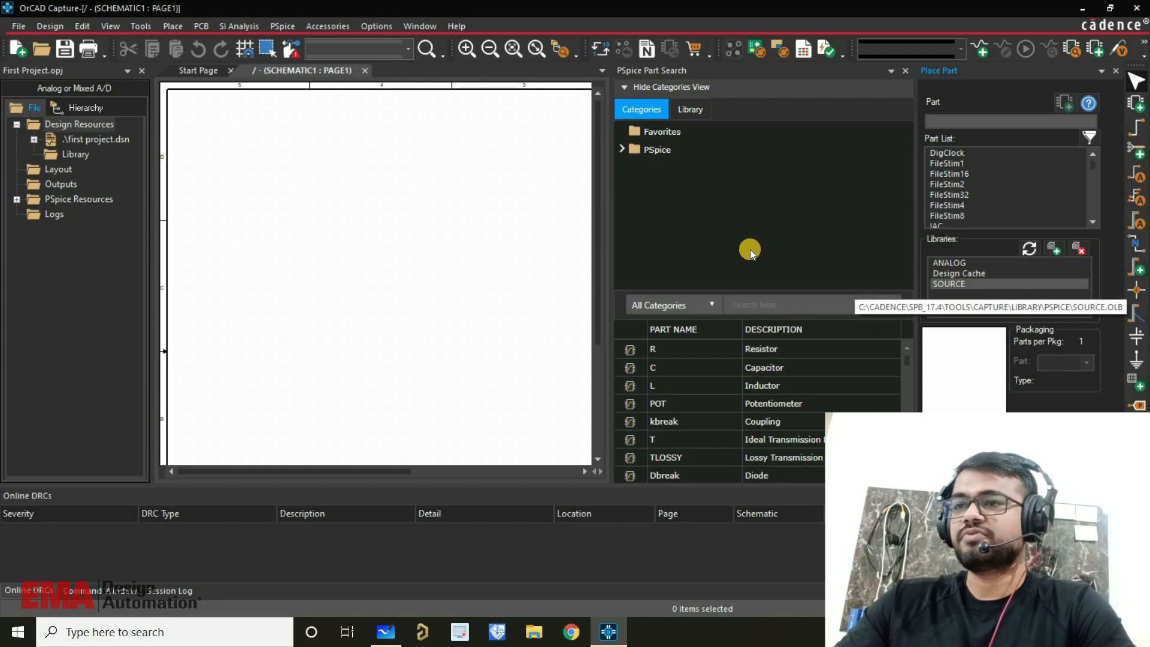
# Step: Close Place Part and PSpice Part Search, and launch PSpice Part Search again
pyautogui.click(1112, 72)
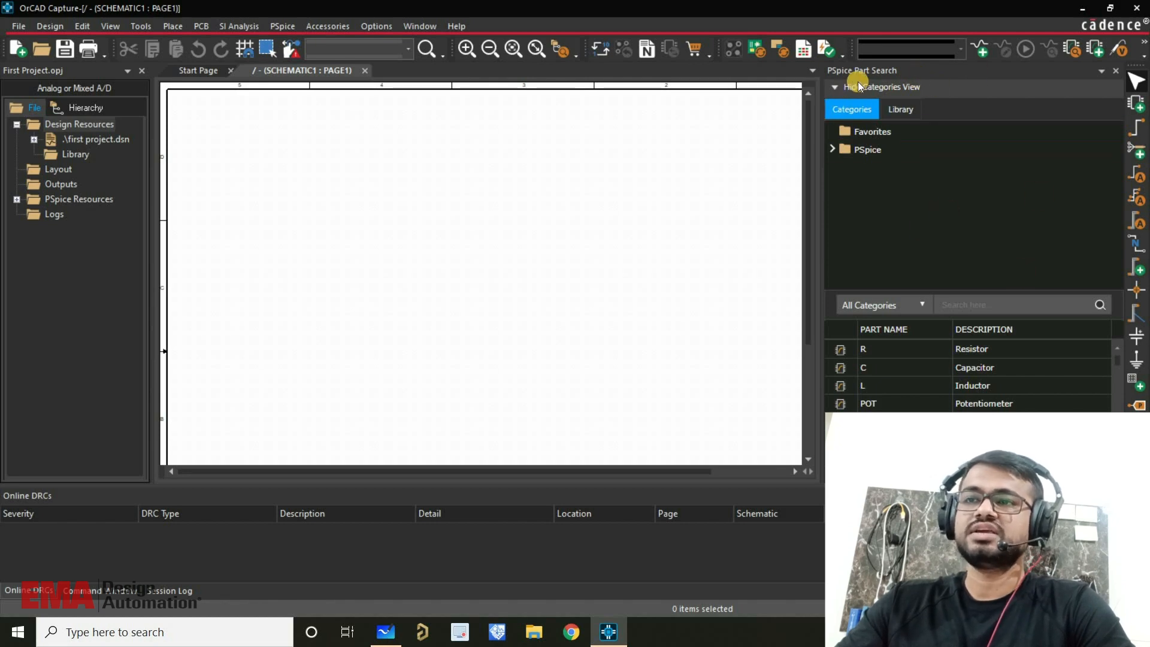
pyautogui.click(1112, 74)
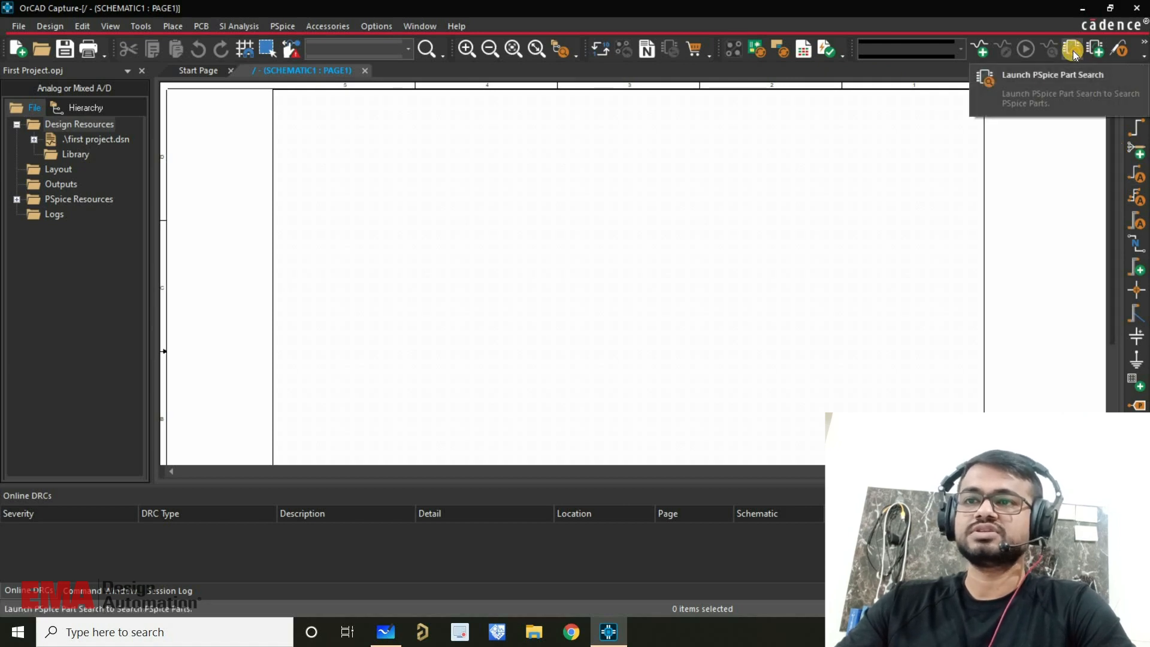
pyautogui.click(1073, 50)
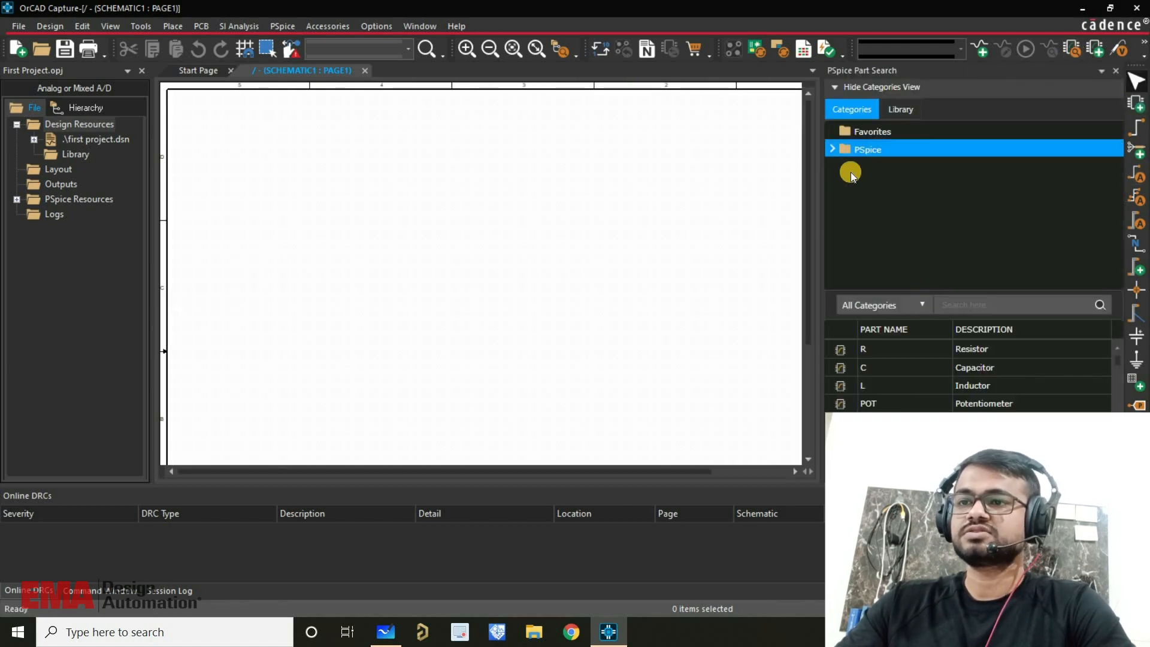
# Step: Look through the part categories under PSpice and the category scope options of the part search
pyautogui.click(879, 151)
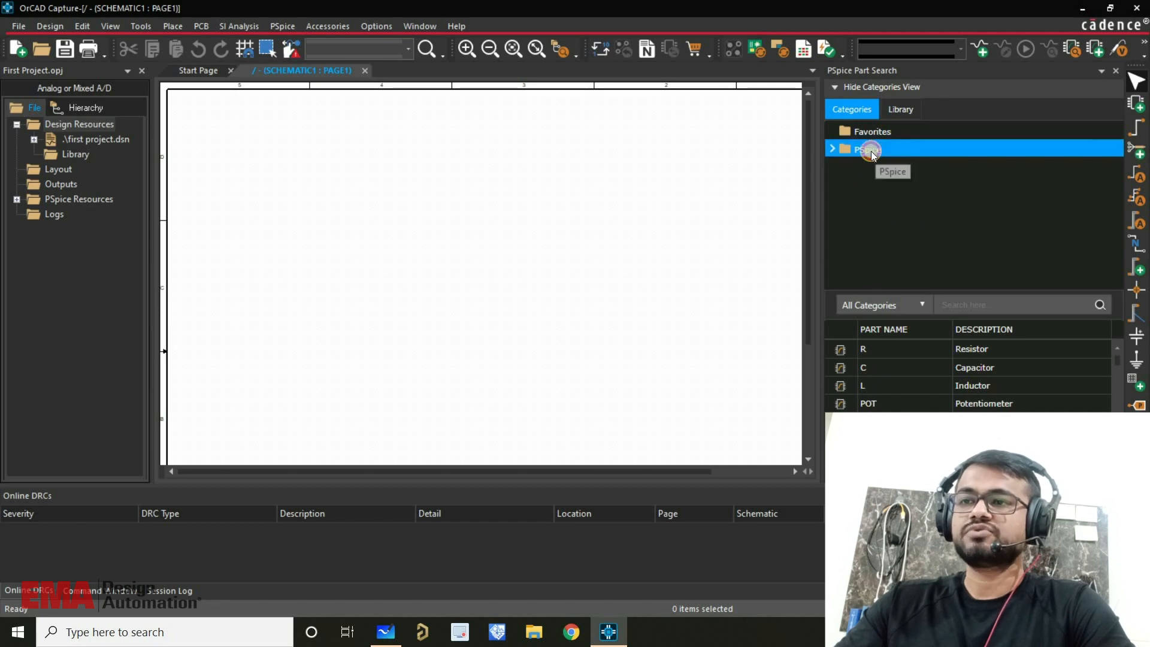
pyautogui.click(972, 303)
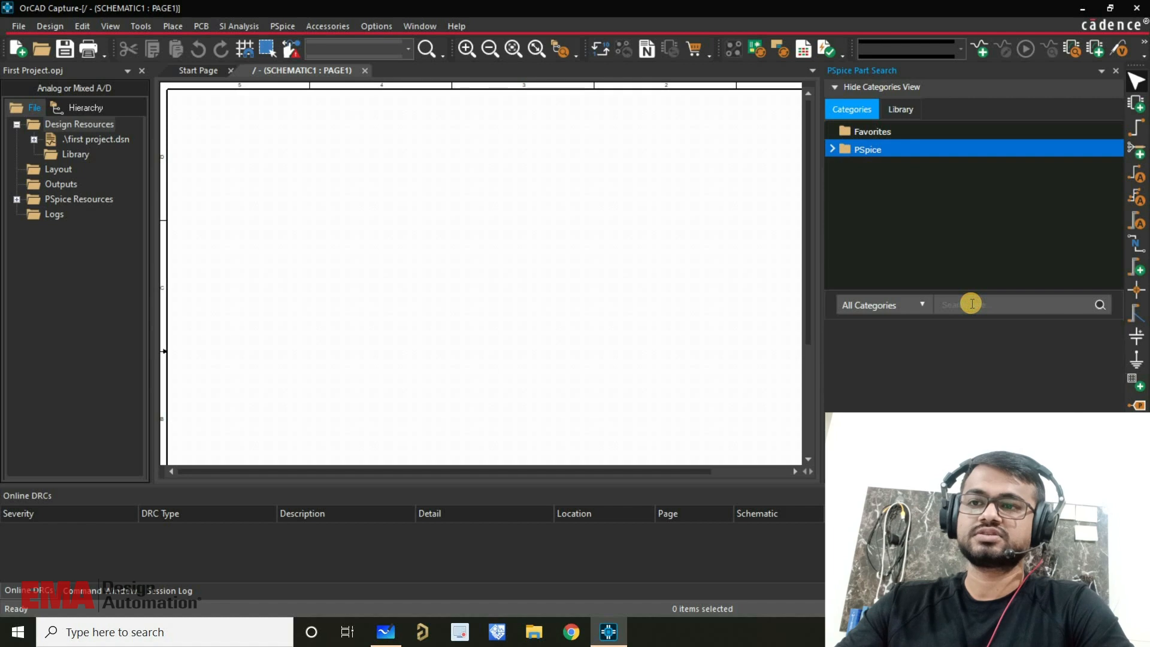
pyautogui.click(912, 305)
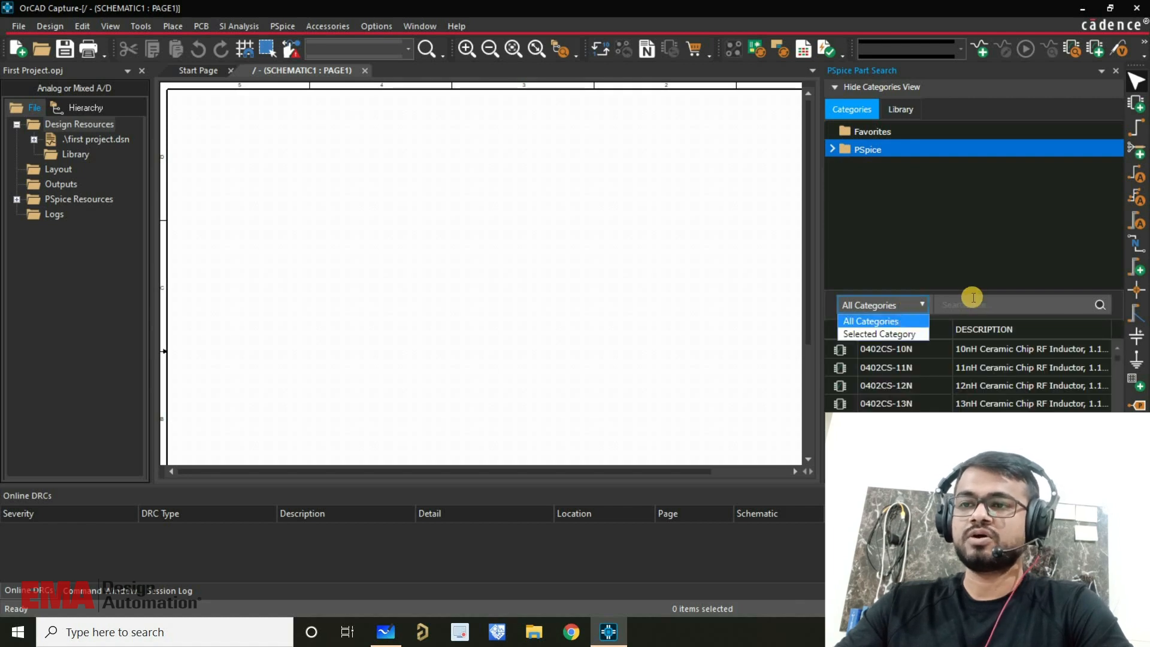
pyautogui.click(967, 304)
pyautogui.click(833, 148)
pyautogui.scroll(-3, 896, 200)
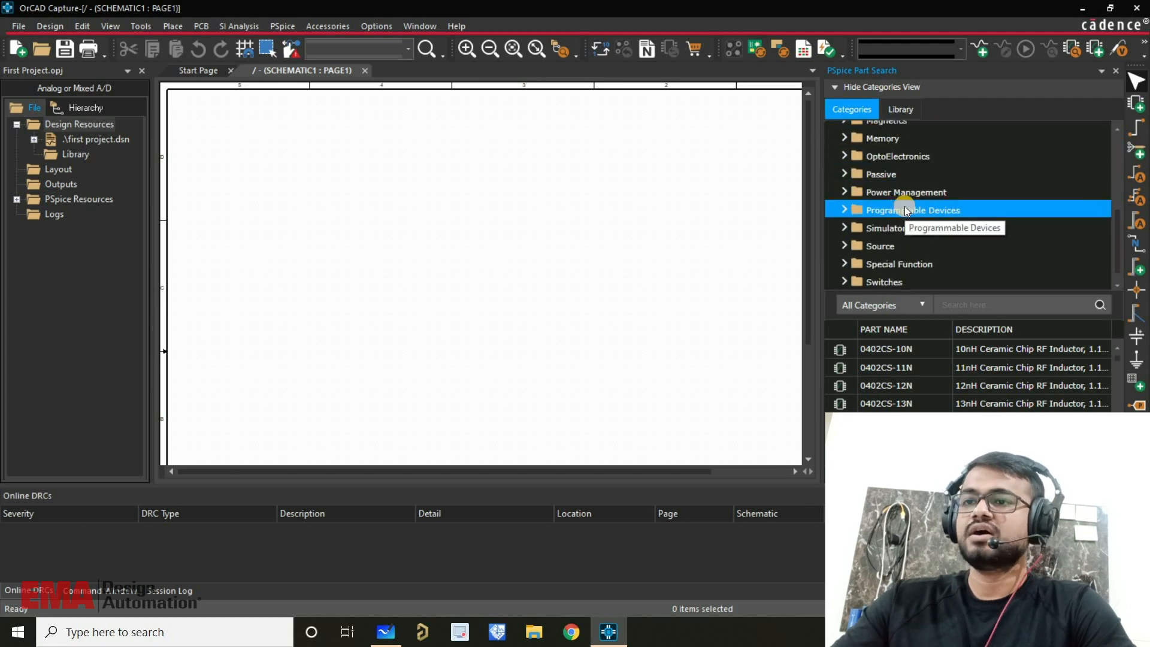
pyautogui.scroll(3, 869, 183)
pyautogui.click(834, 148)
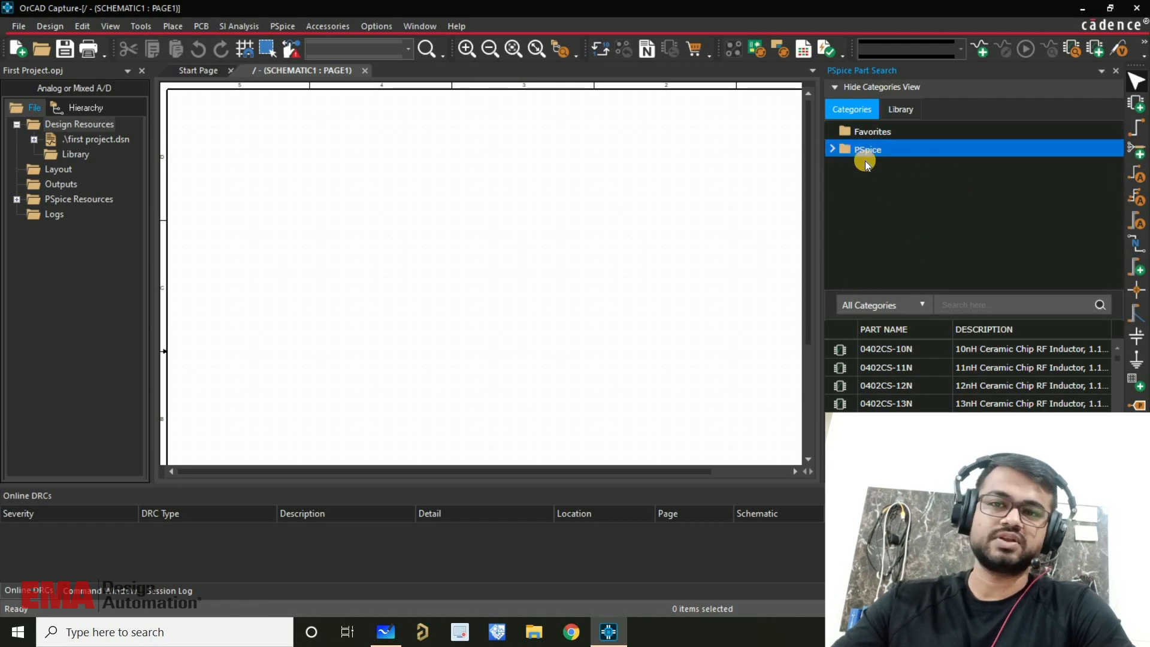
# Step: Search all PSpice part categories for VDC
pyautogui.click(977, 301)
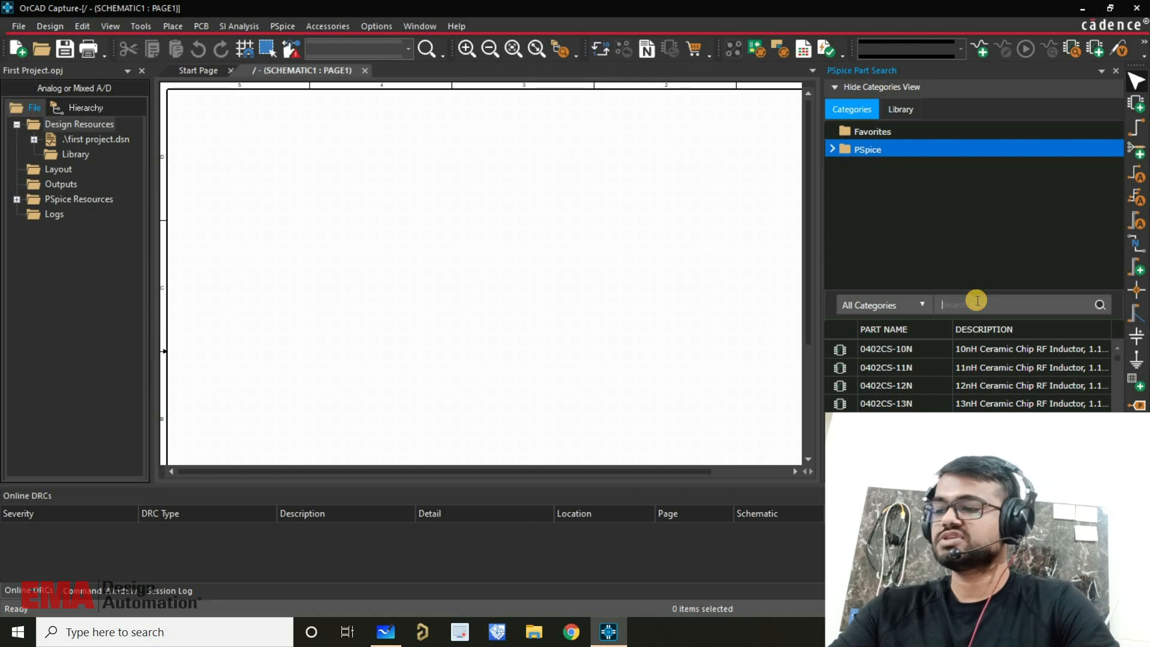
pyautogui.write('VDC')
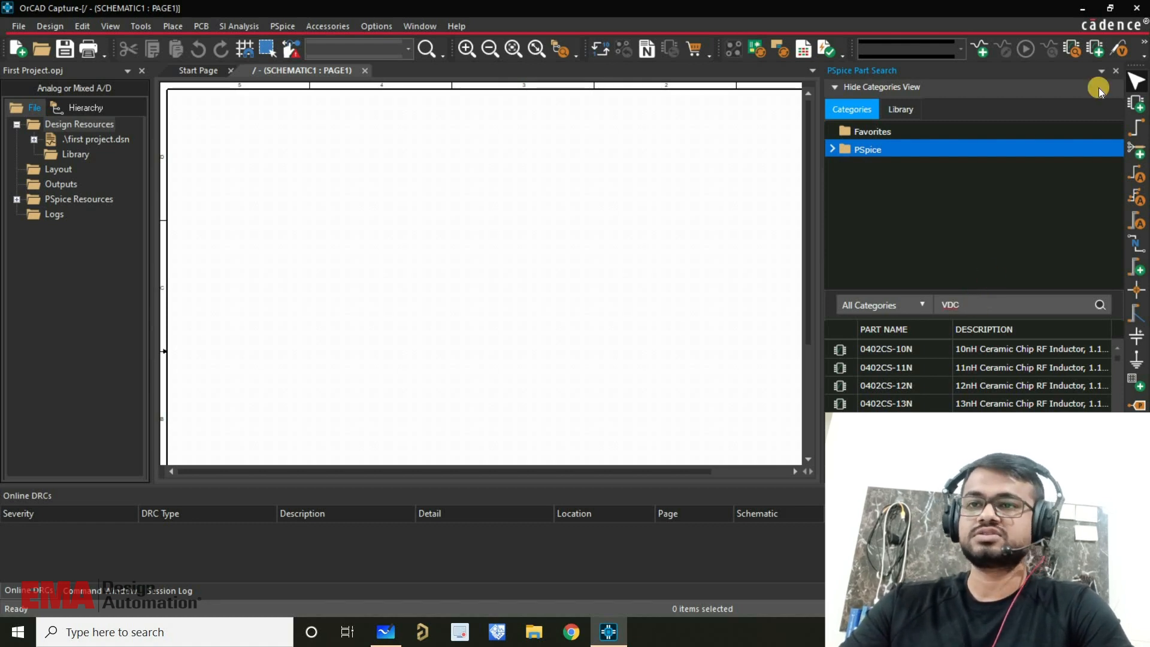
pyautogui.click(1137, 103)
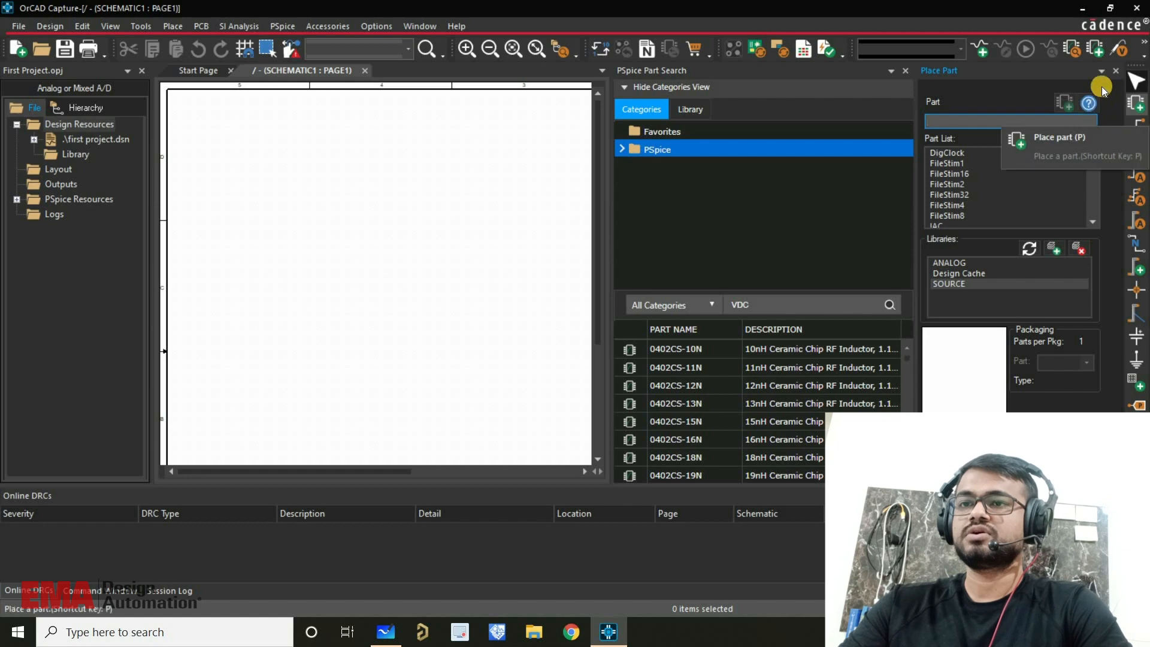
pyautogui.click(1115, 73)
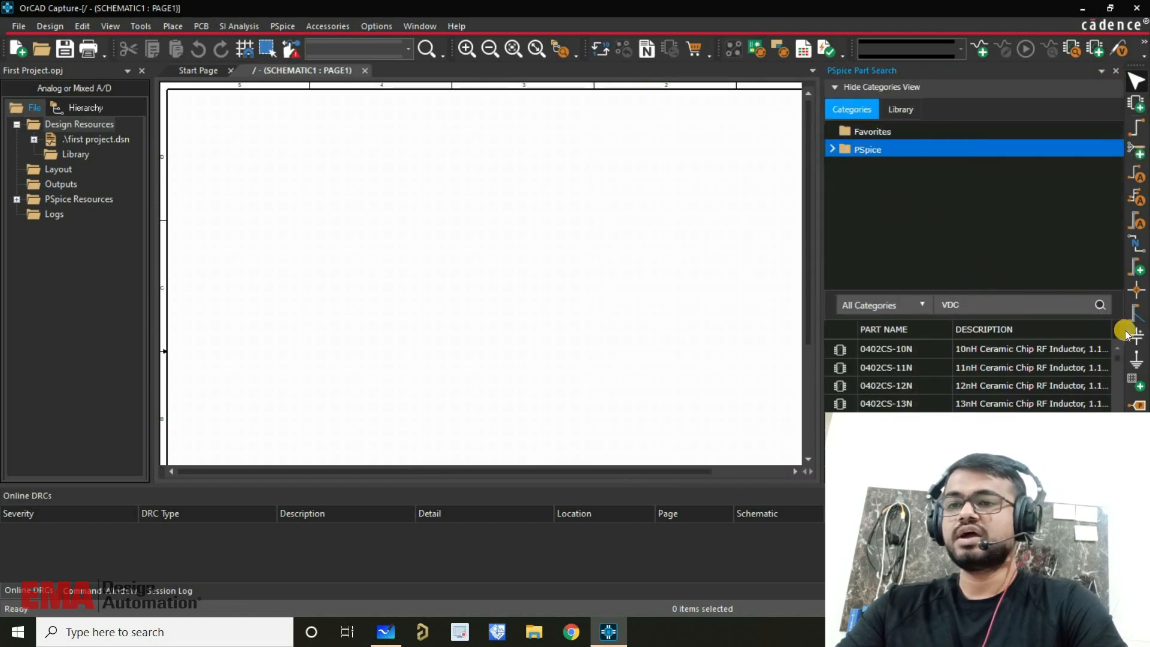
pyautogui.click(1094, 306)
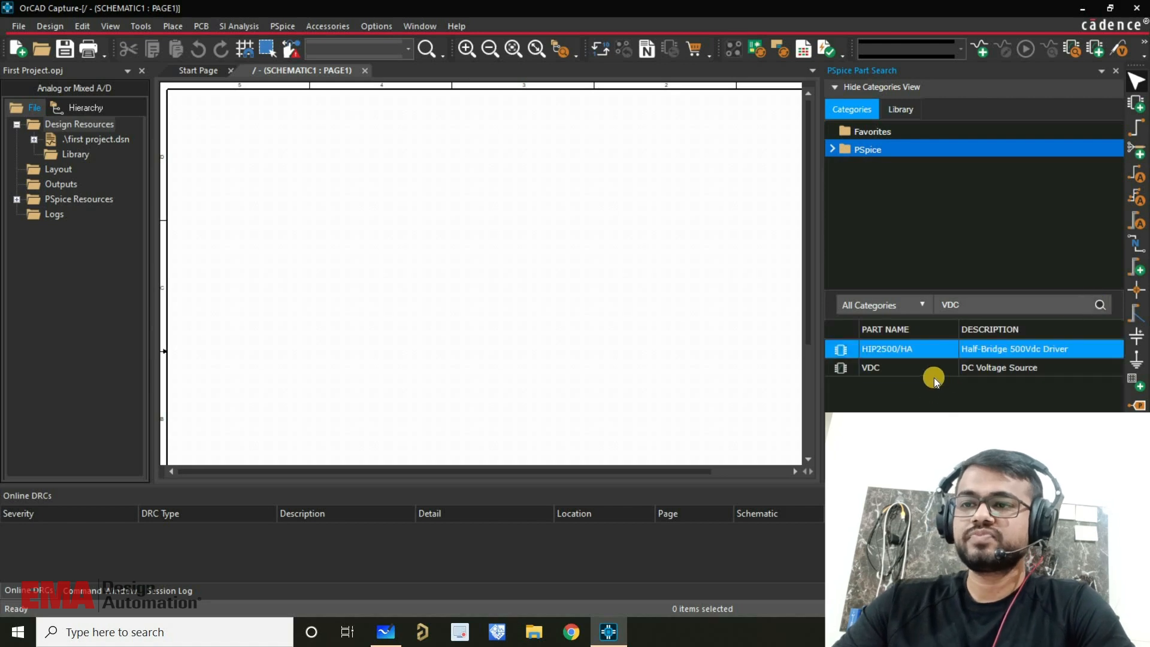
# Step: Place one VDC DC voltage source on the left part of the schematic page and end part placement
pyautogui.click(989, 370)
pyautogui.doubleClick(988, 373)
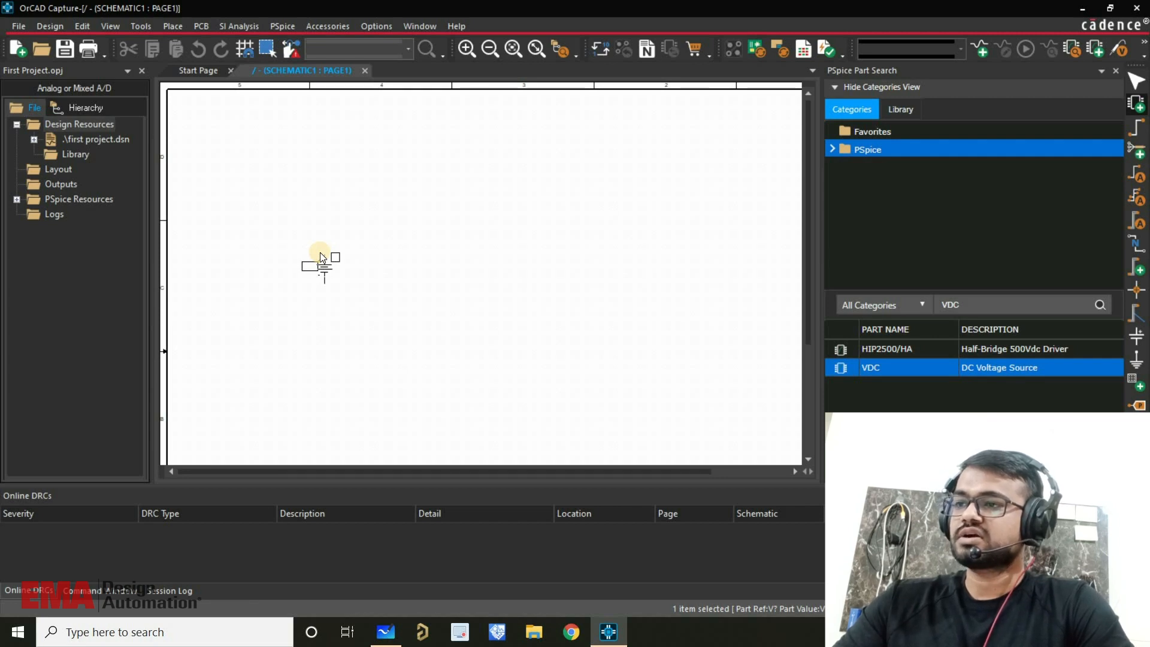
pyautogui.scroll(2, 452, 267)
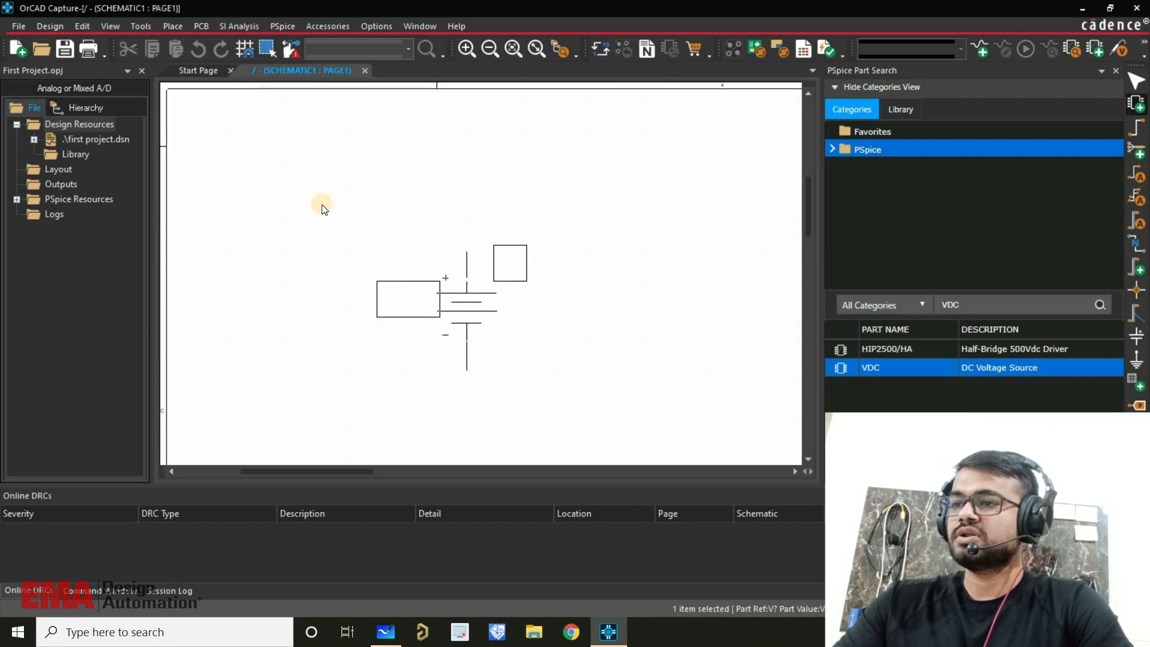
pyautogui.scroll(-1, 310, 234)
pyautogui.click(295, 246)
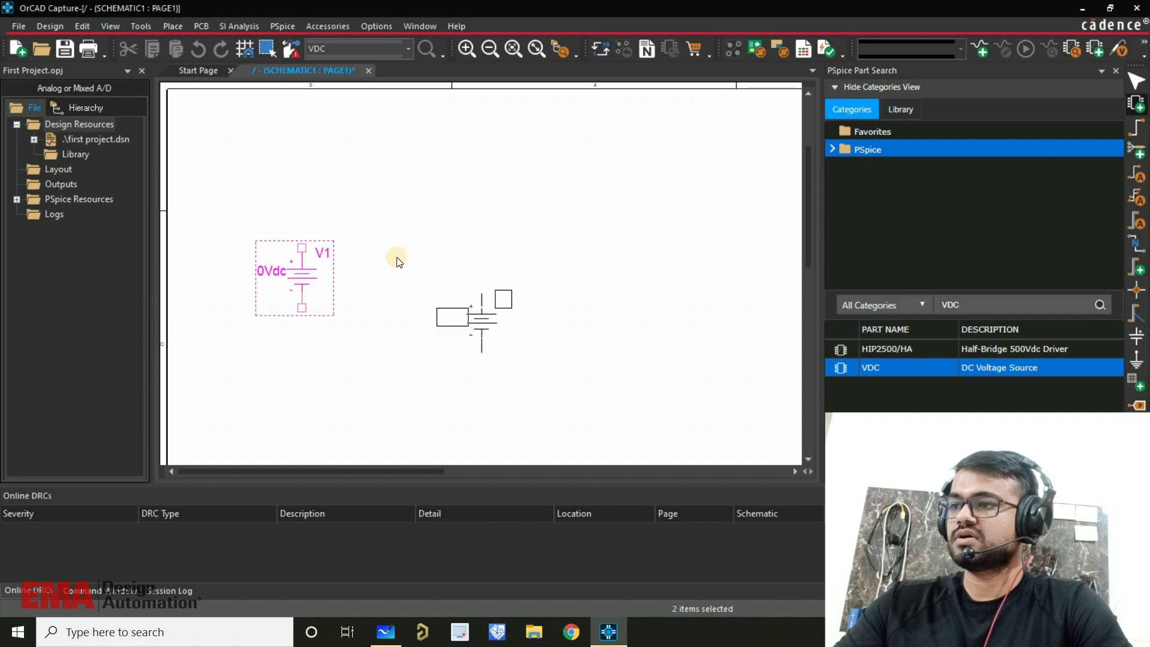
pyautogui.rightClick(512, 287)
pyautogui.click(510, 269)
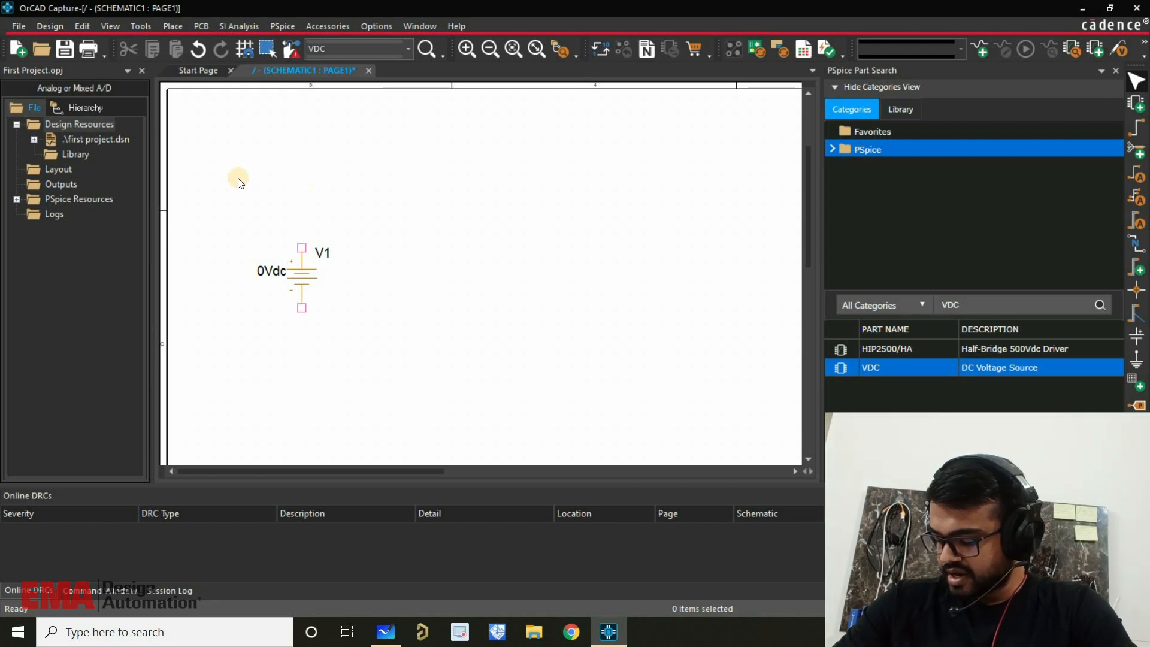
# Step: Set the DC value of voltage source V1 to 1Vdc
pyautogui.doubleClick(257, 272)
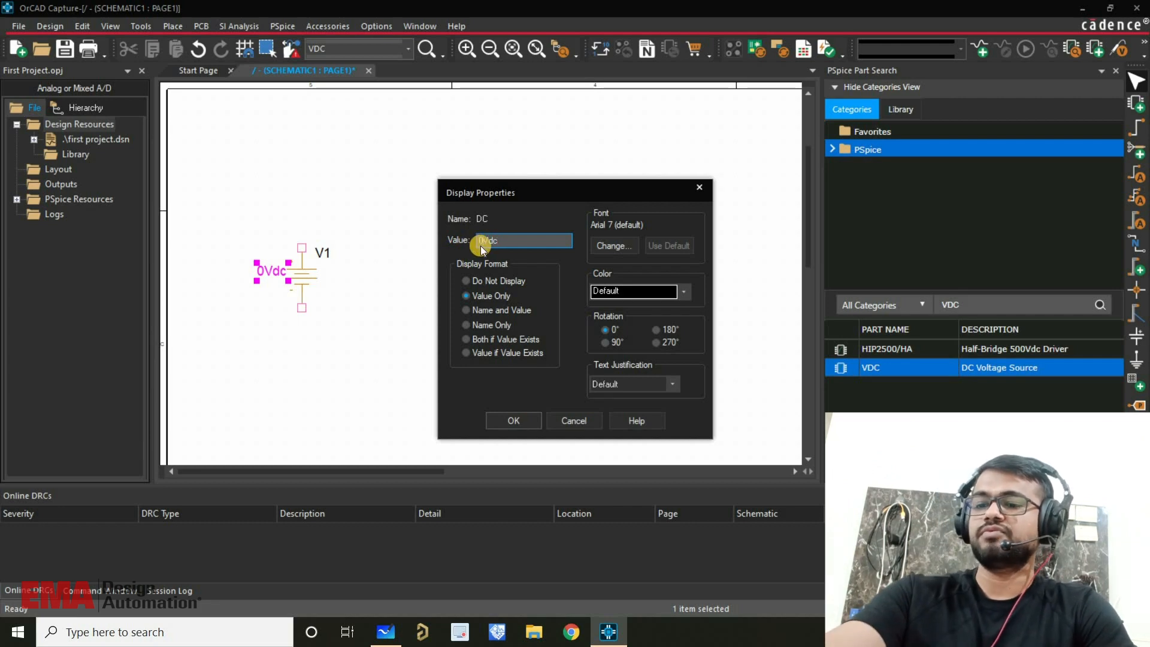
pyautogui.write('1Vdc')
pyautogui.click(528, 420)
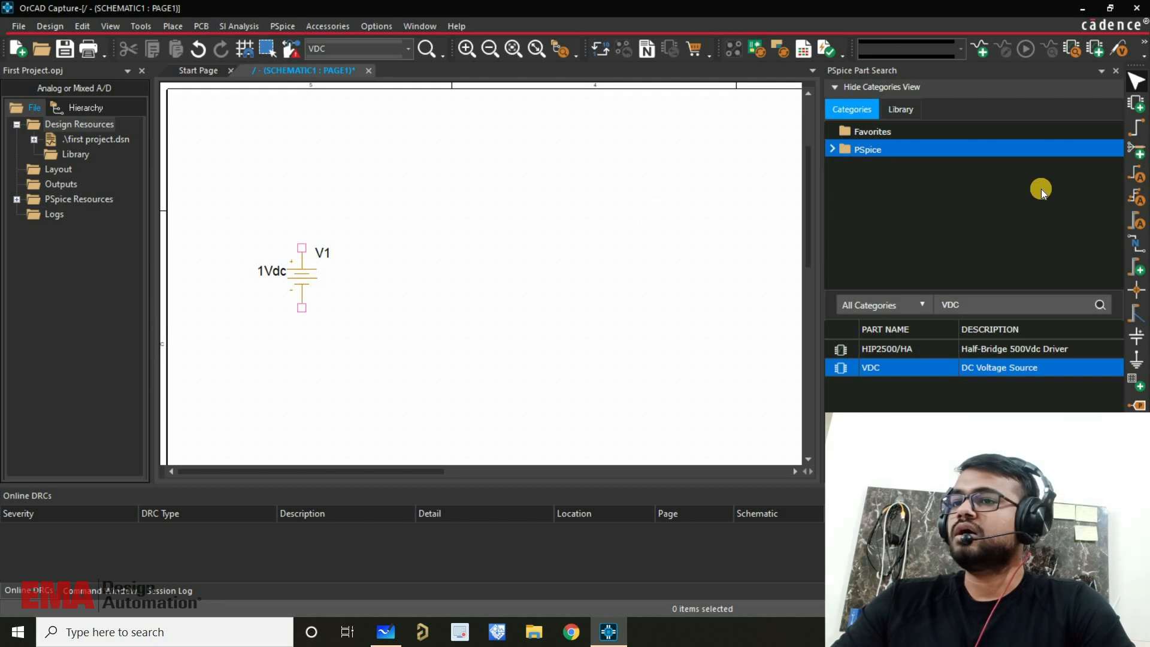
# Step: Search all categories for Resistor and select the part R described as General Purpose Resistor
pyautogui.doubleClick(992, 308)
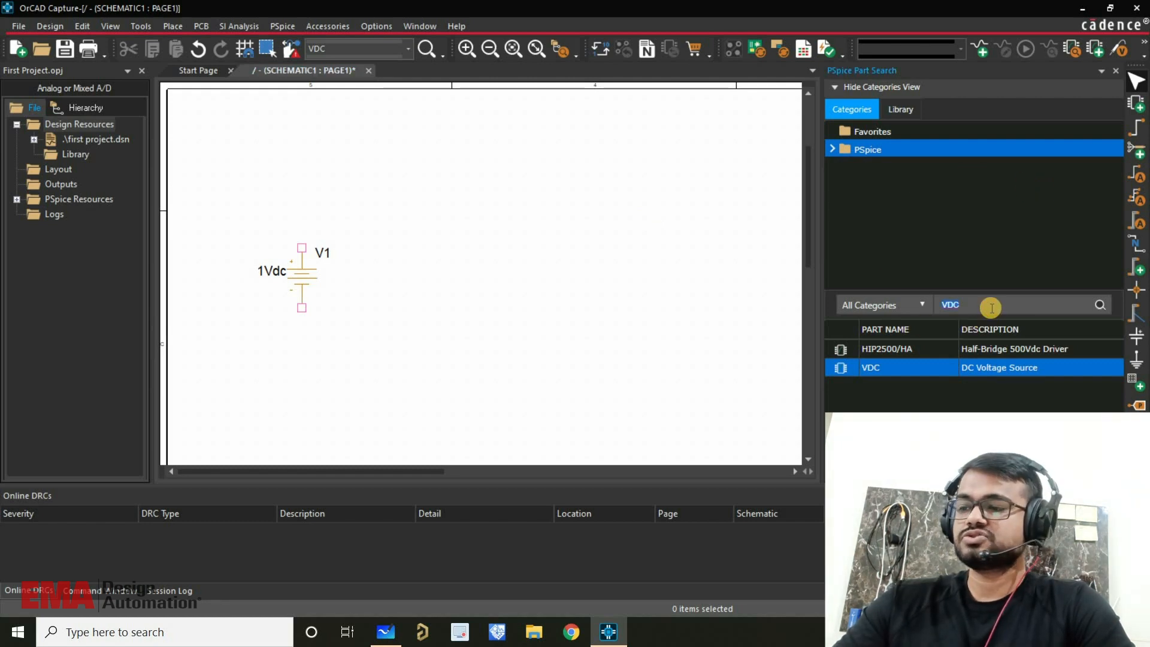
pyautogui.write('Res')
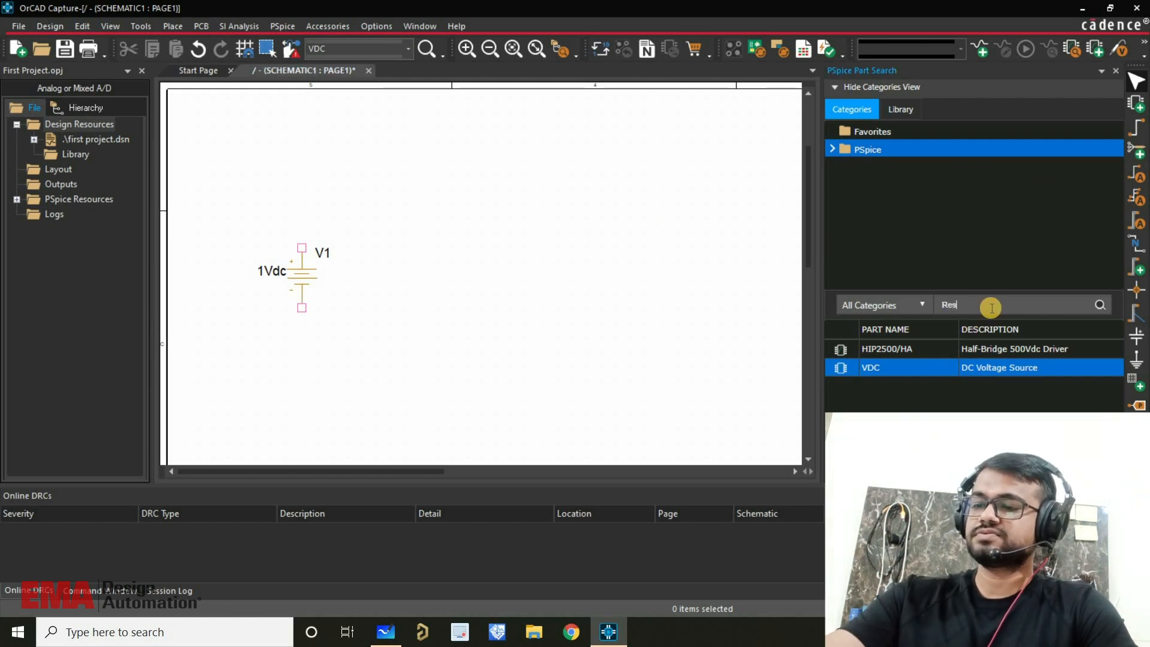
pyautogui.write('istor')
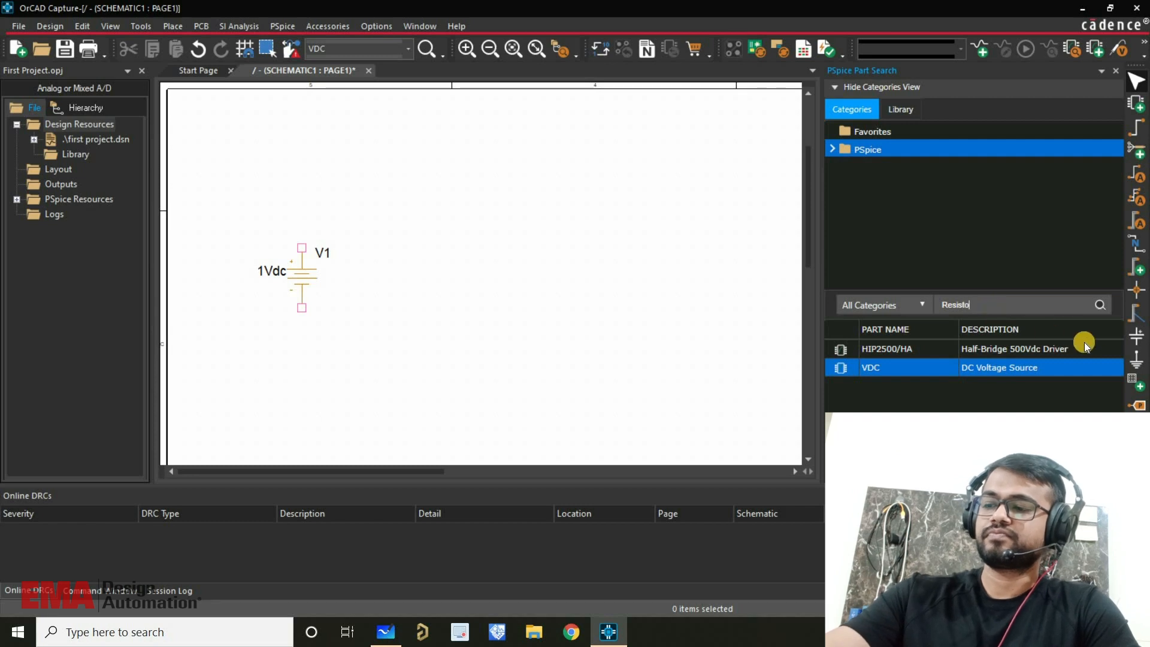
pyautogui.click(1098, 307)
pyautogui.click(1010, 370)
pyautogui.scroll(-6, 1010, 372)
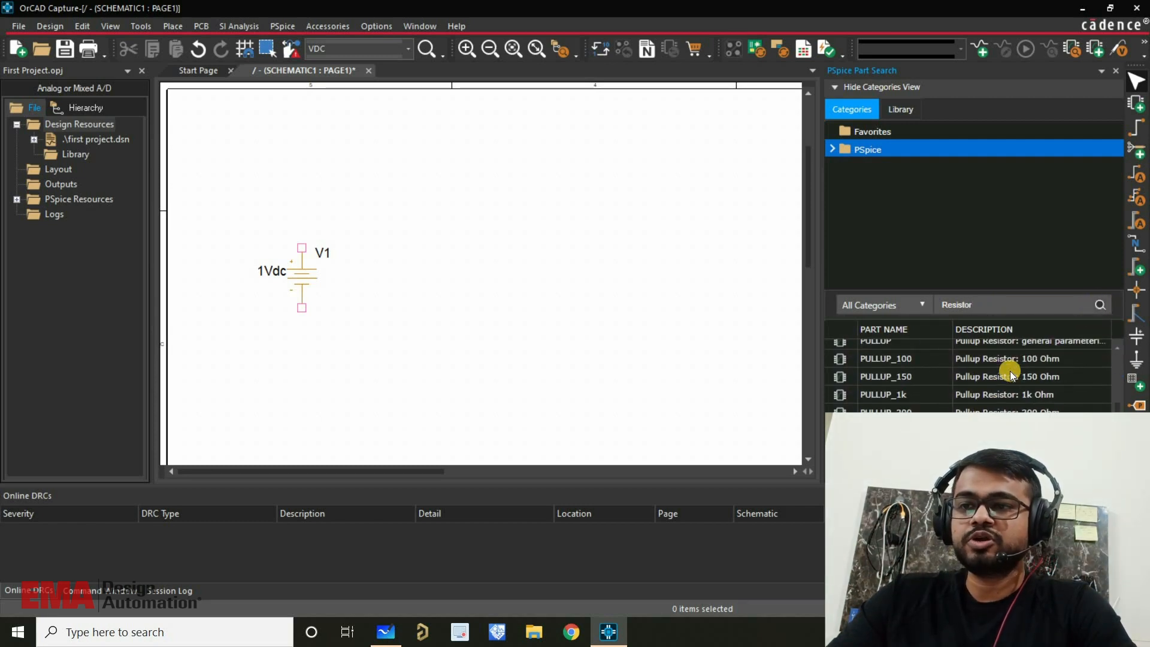
pyautogui.moveTo(1004, 372); pyautogui.dragTo(1030, 378)
pyautogui.click(1022, 365)
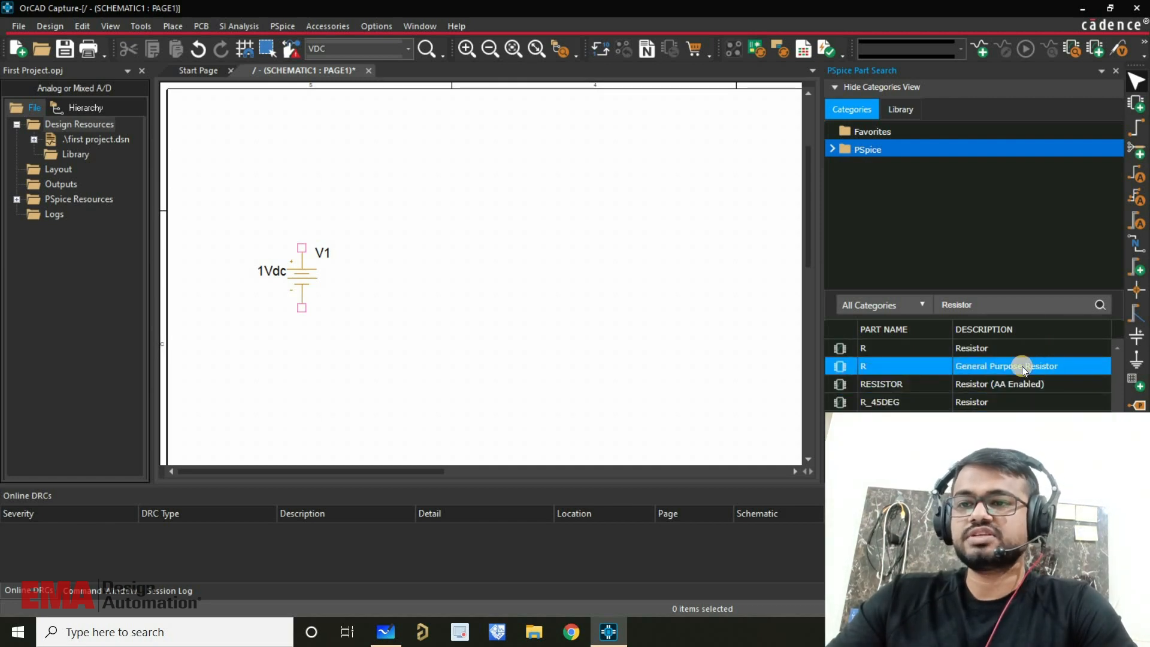
# Step: Place two horizontal General Purpose Resistors side by side, above and to the right of voltage source V1
pyautogui.doubleClick(997, 366)
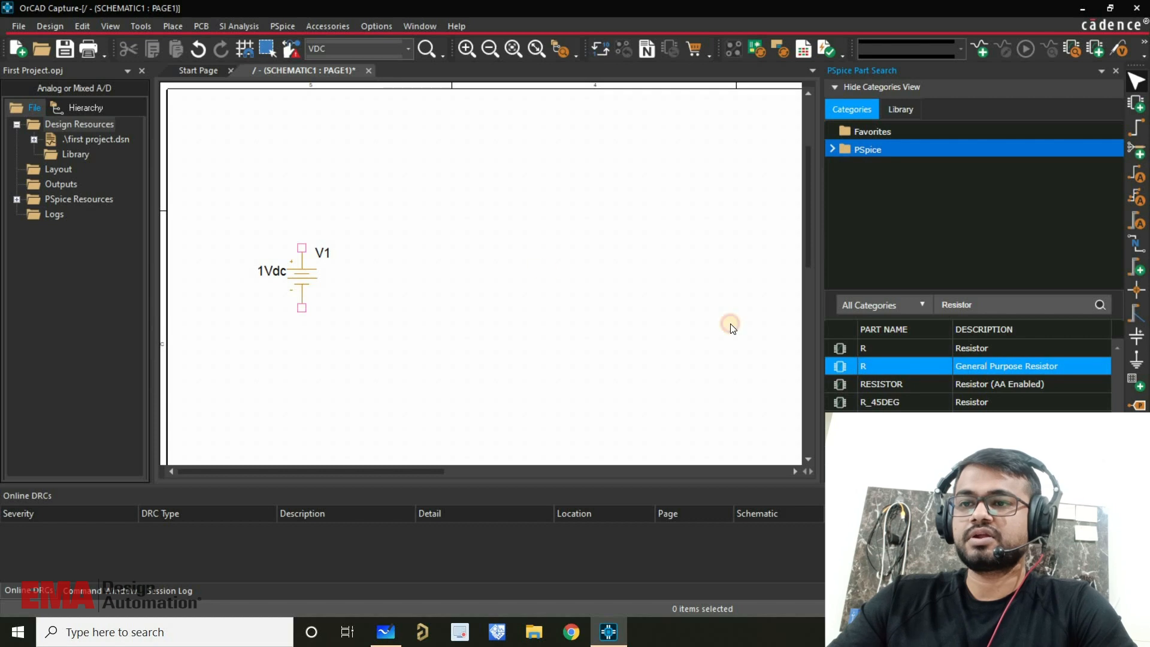
pyautogui.click(378, 209)
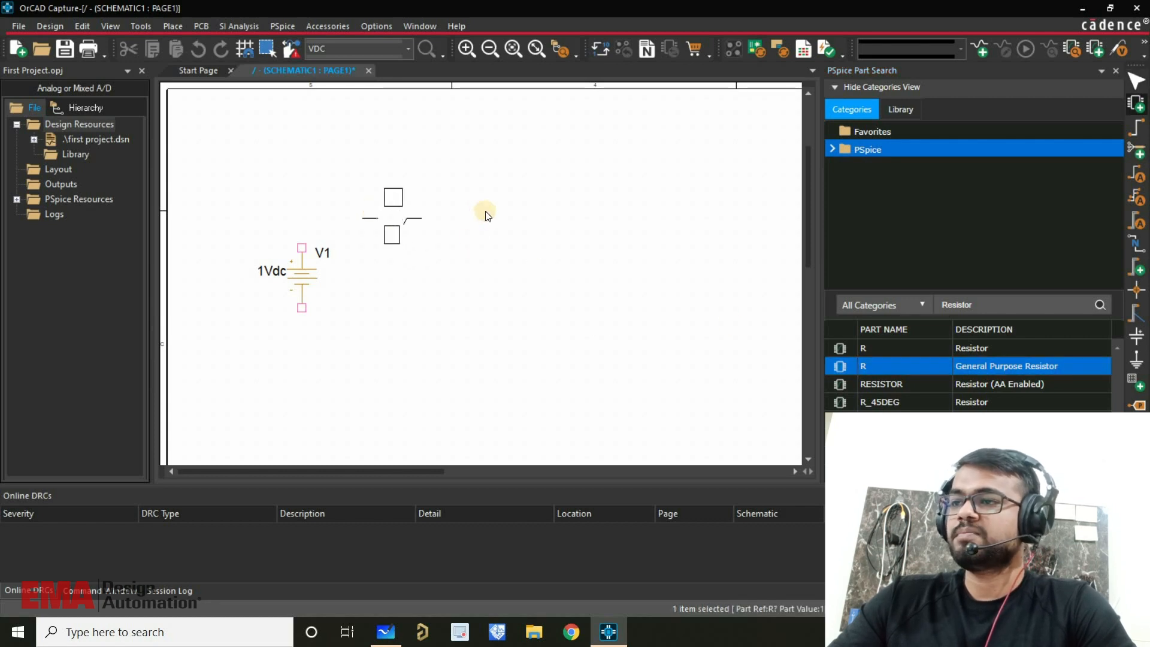
pyautogui.click(507, 211)
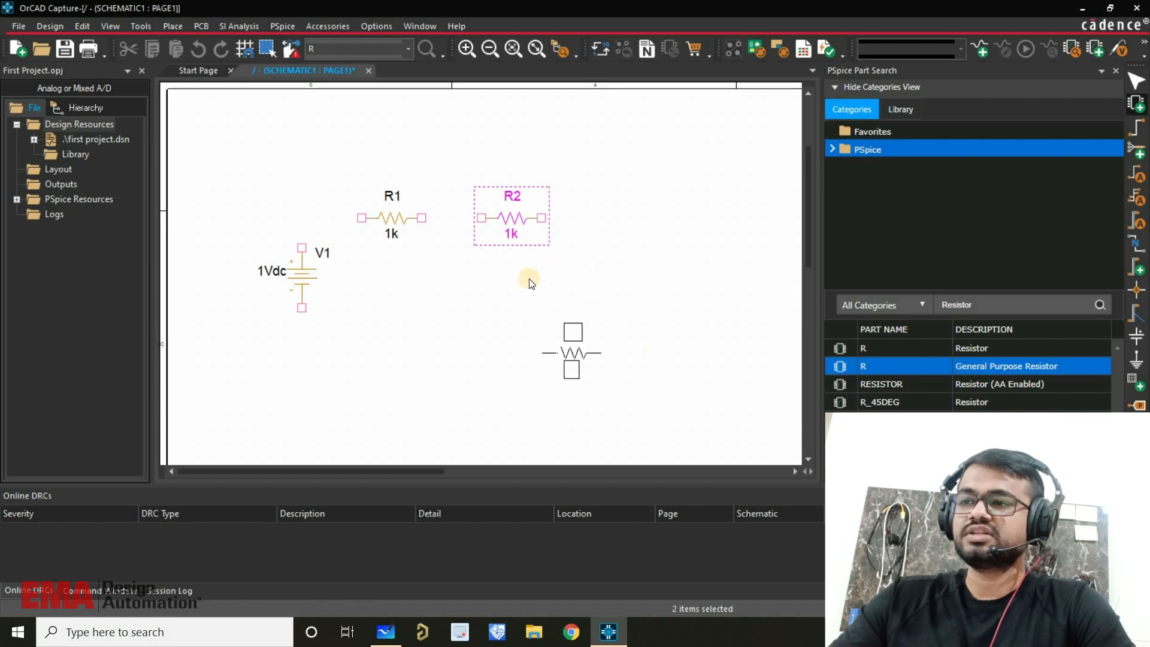
# Step: Place a third resistor rotated to vertical, below and to the right of R2, and end part placement
pyautogui.press('r')
pyautogui.click(587, 267)
pyautogui.rightClick(507, 298)
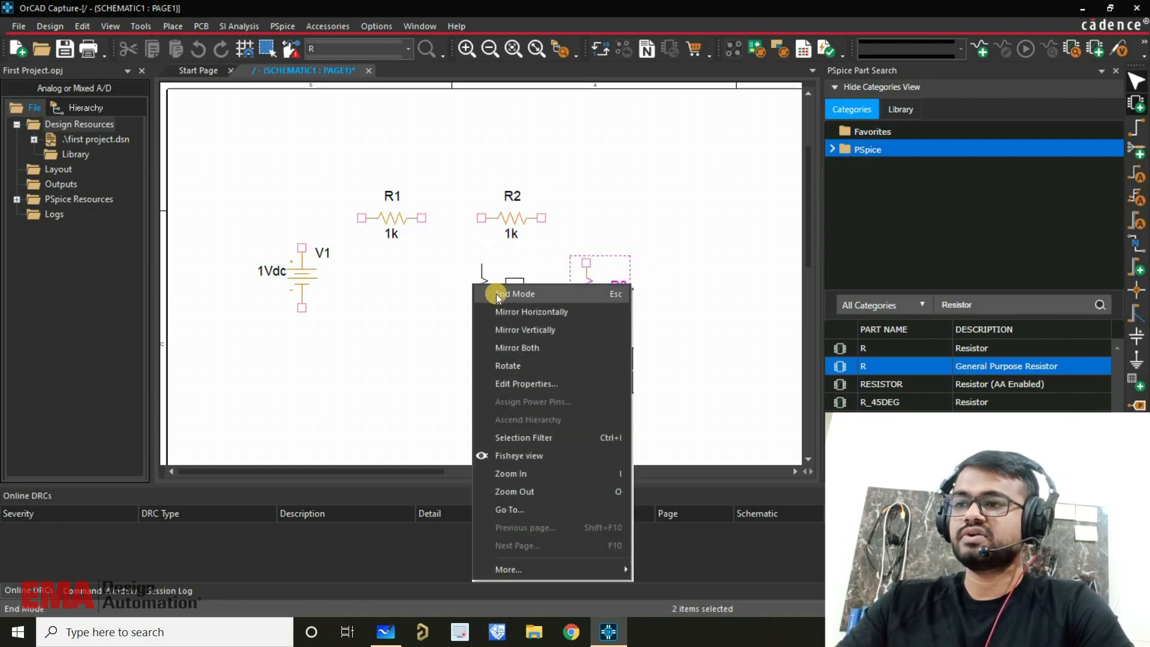
pyautogui.click(496, 294)
pyautogui.click(556, 238)
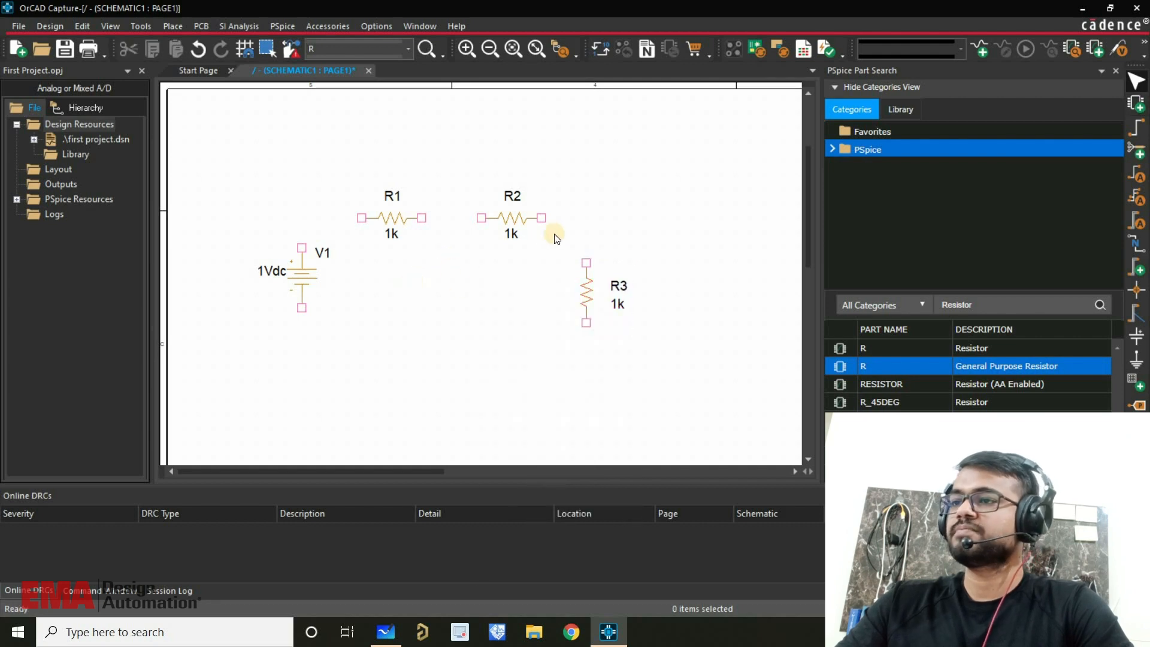
pyautogui.moveTo(587, 296); pyautogui.dragTo(588, 295)
pyautogui.click(458, 297)
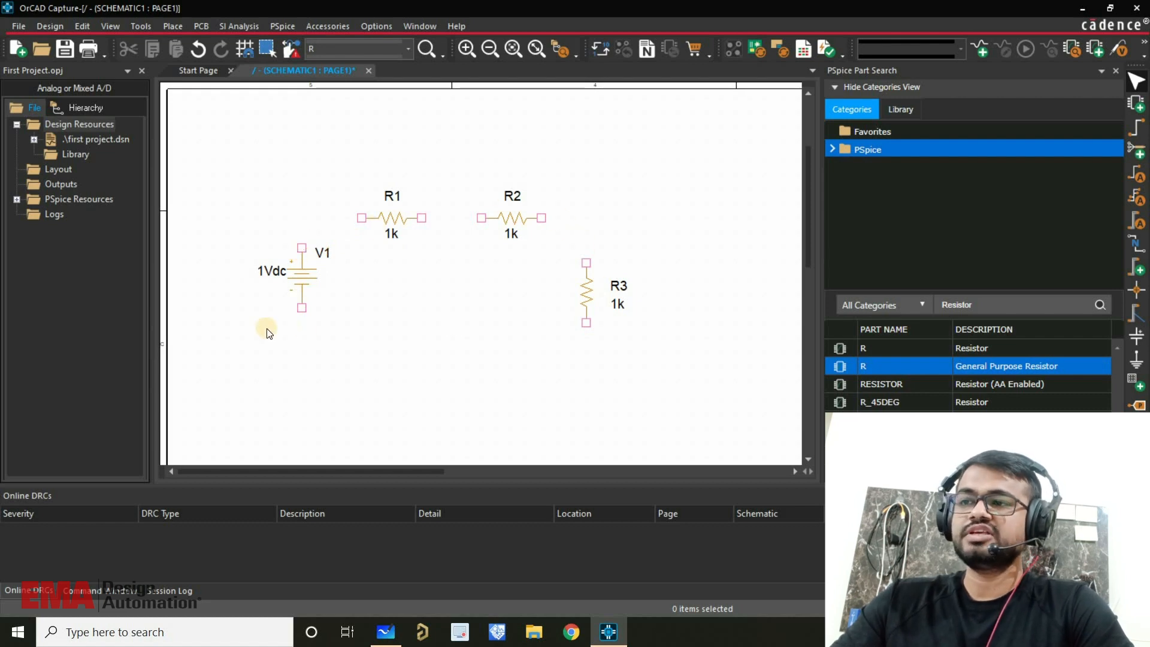
# Step: Wire V1's positive terminal to R1, R1 to R2, and R2 to the upper pin of R3
pyautogui.click(1139, 133)
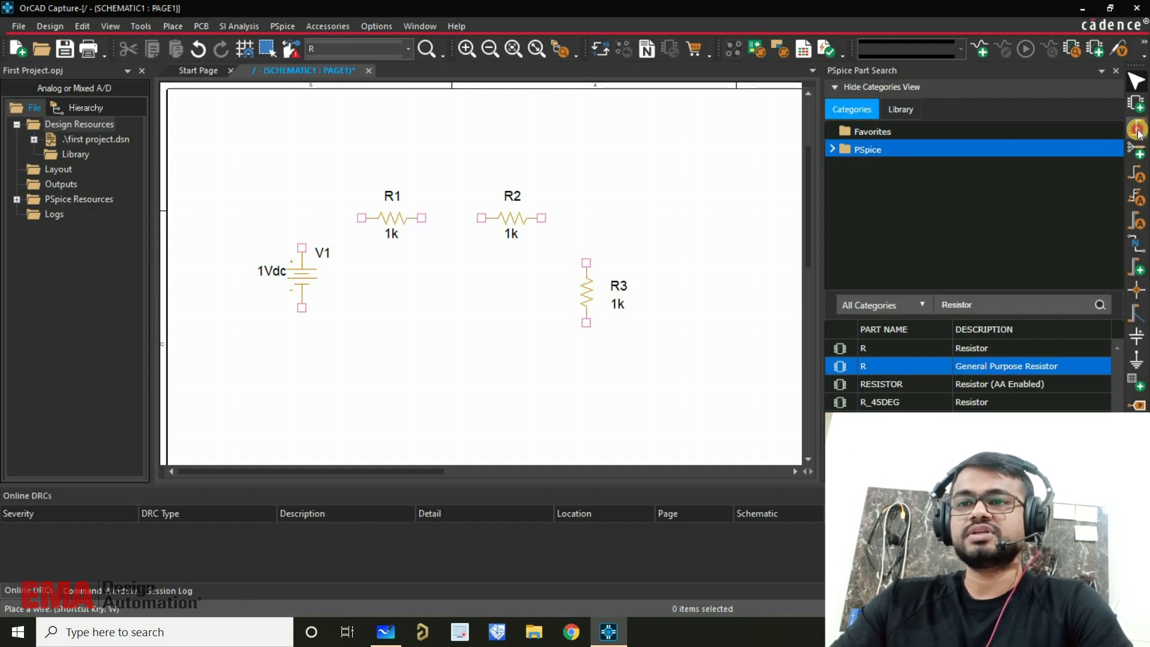
pyautogui.click(302, 247)
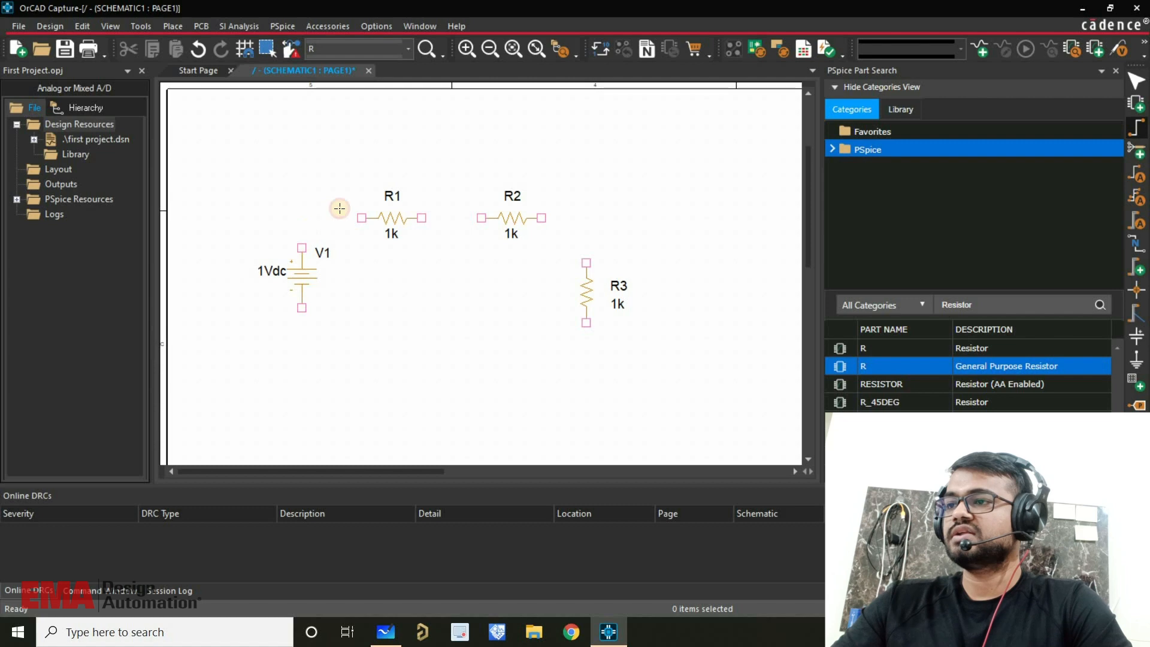
pyautogui.click(362, 218)
pyautogui.click(423, 218)
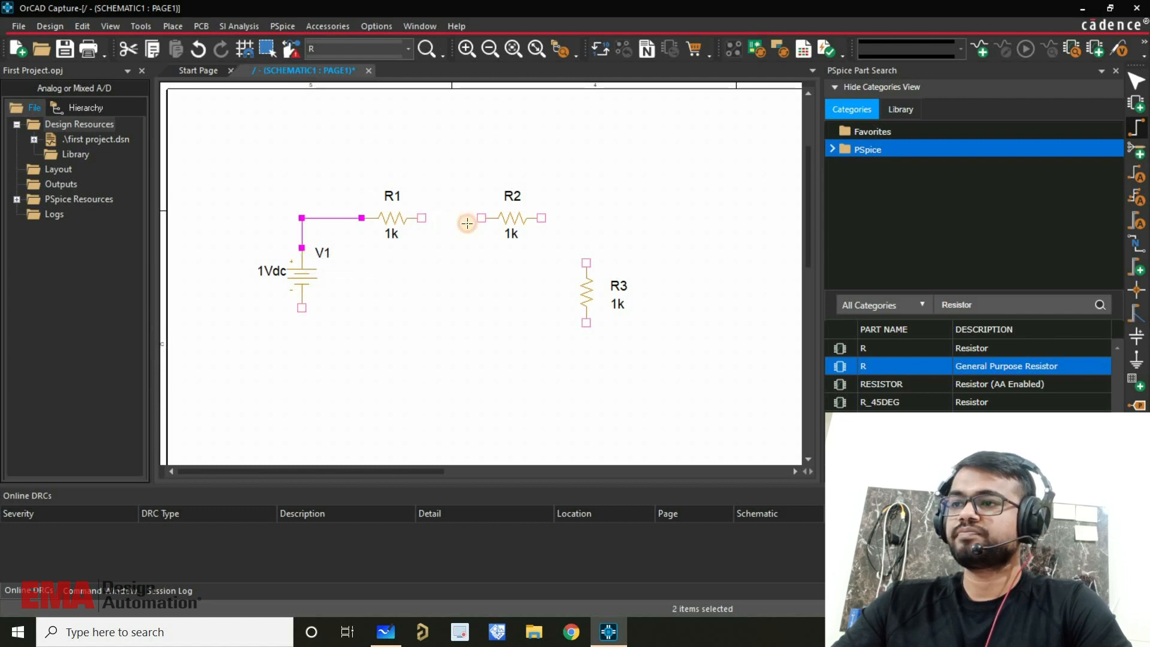
pyautogui.click(481, 218)
pyautogui.click(542, 218)
pyautogui.click(587, 262)
# Step: Wire R3's lower pin along the bottom of the circuit and up to V1's negative terminal to close the loop
pyautogui.click(587, 322)
pyautogui.click(308, 350)
pyautogui.click(302, 307)
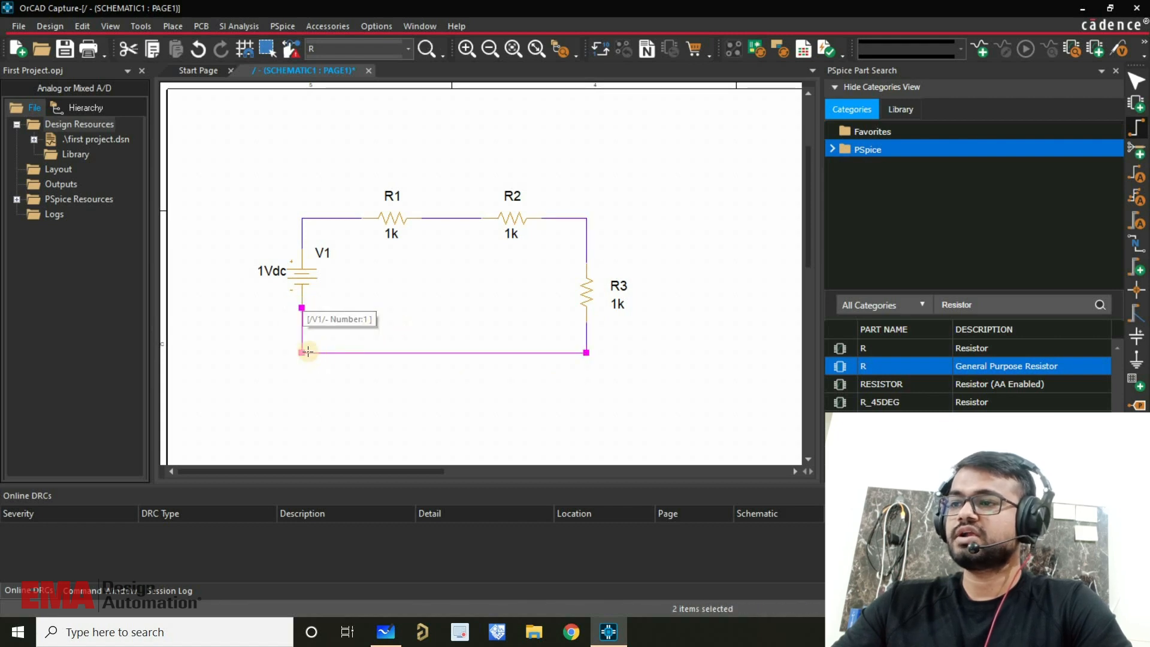
# Step: Draw a short vertical wire down from the circuit's lower-left corner below V1 and end wiring
pyautogui.click(302, 353)
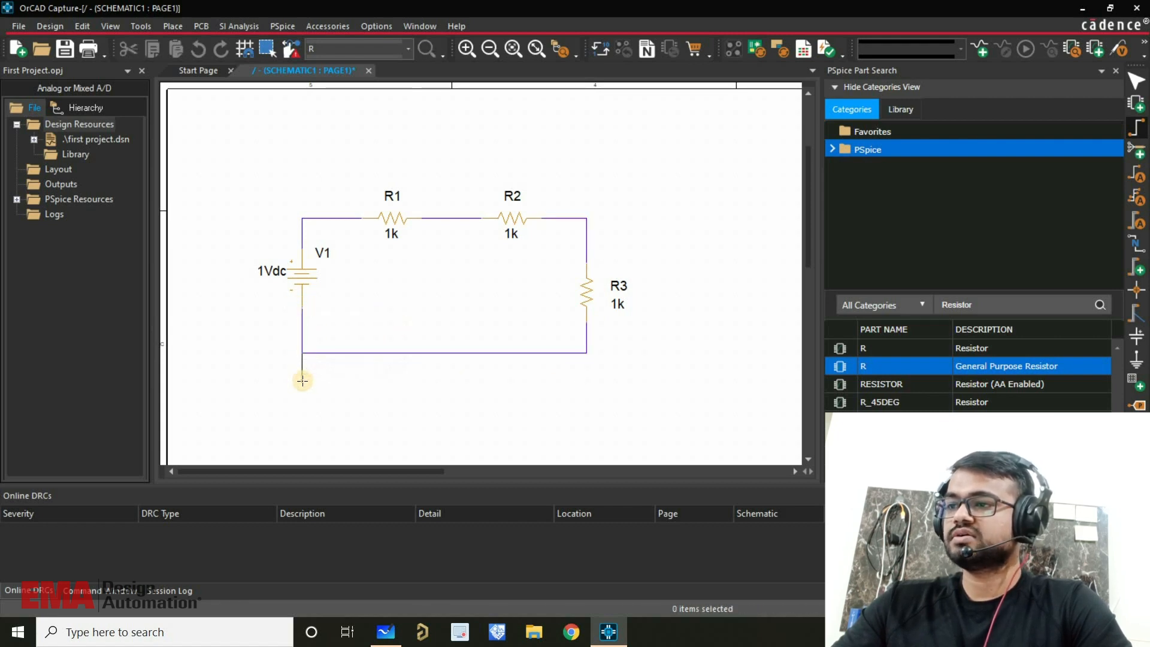
pyautogui.rightClick(303, 379)
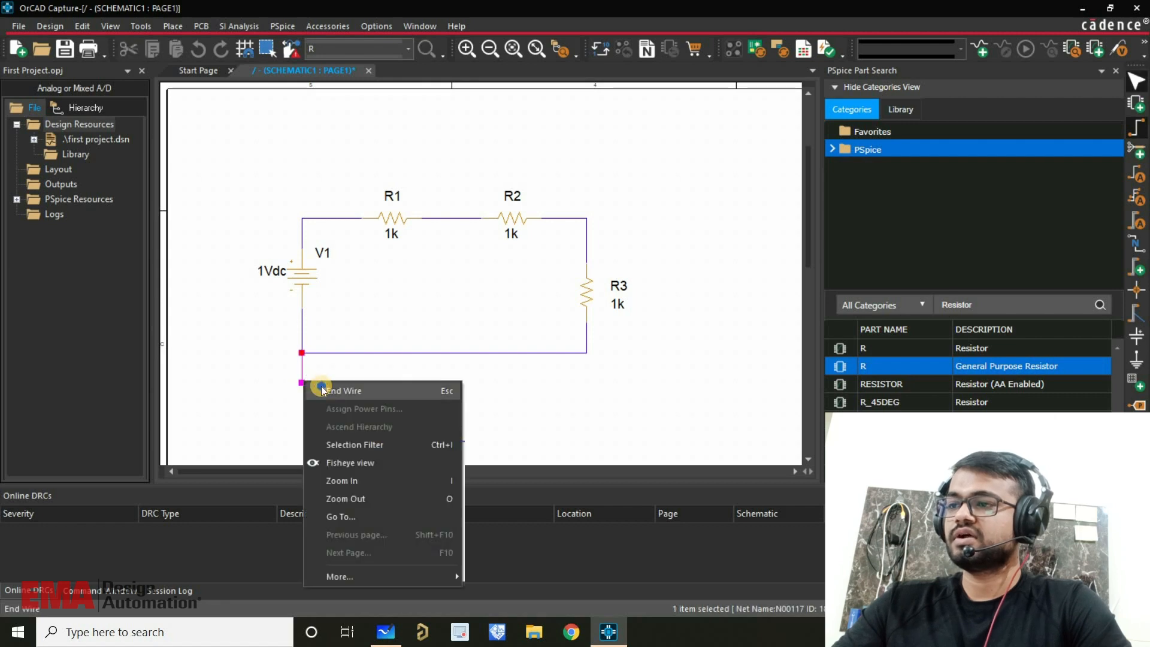
pyautogui.click(342, 395)
pyautogui.click(378, 393)
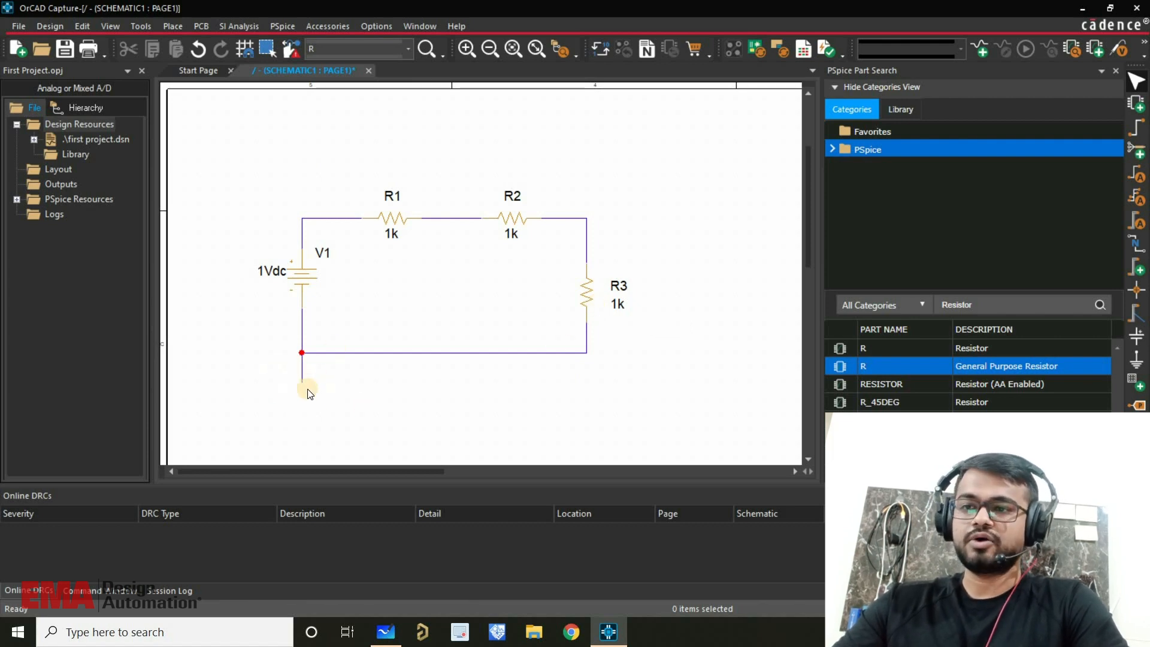
# Step: Place the 0/CAPSYM ground symbol at the end of the short wire below V1 and end ground placement
pyautogui.click(1142, 363)
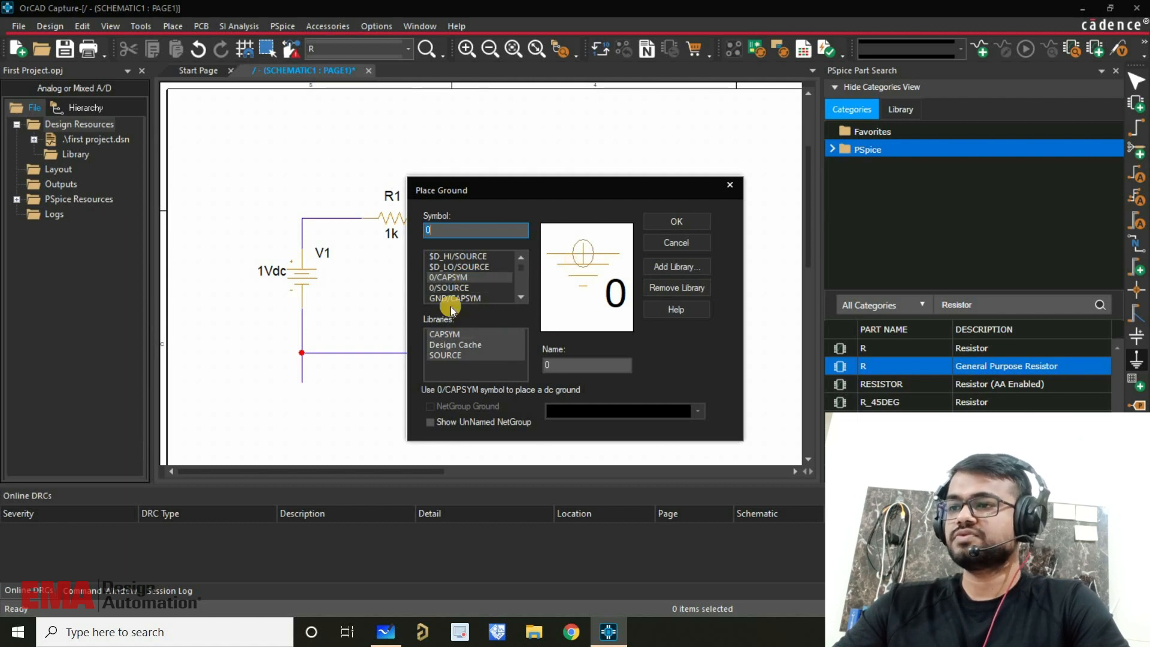
pyautogui.click(677, 225)
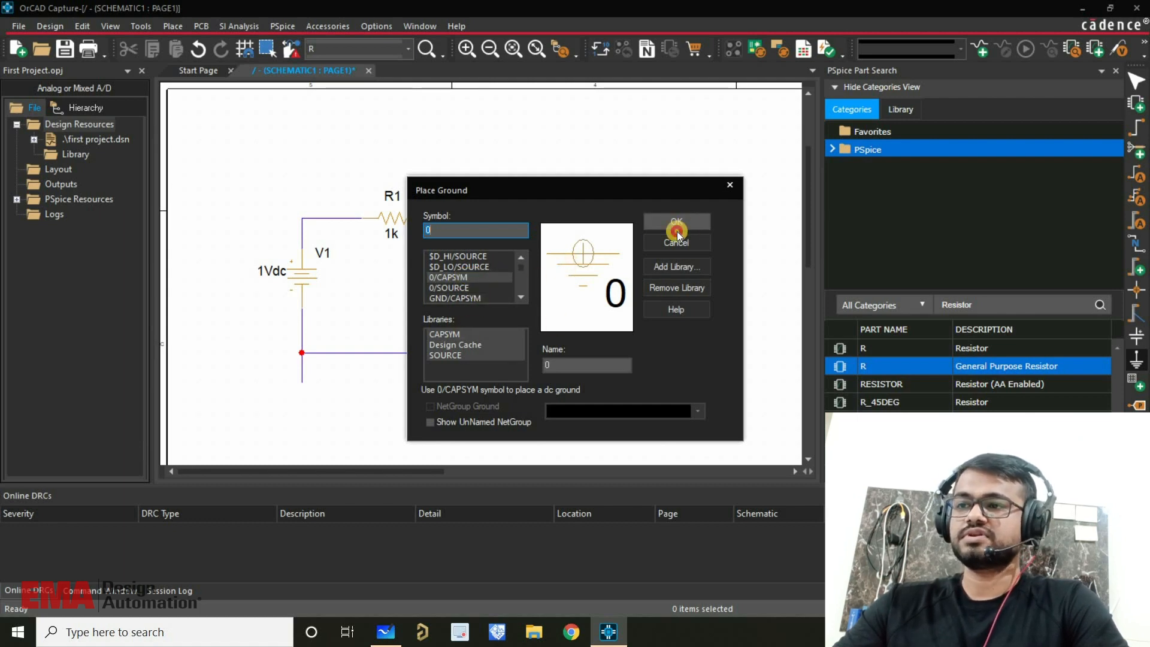
pyautogui.click(307, 400)
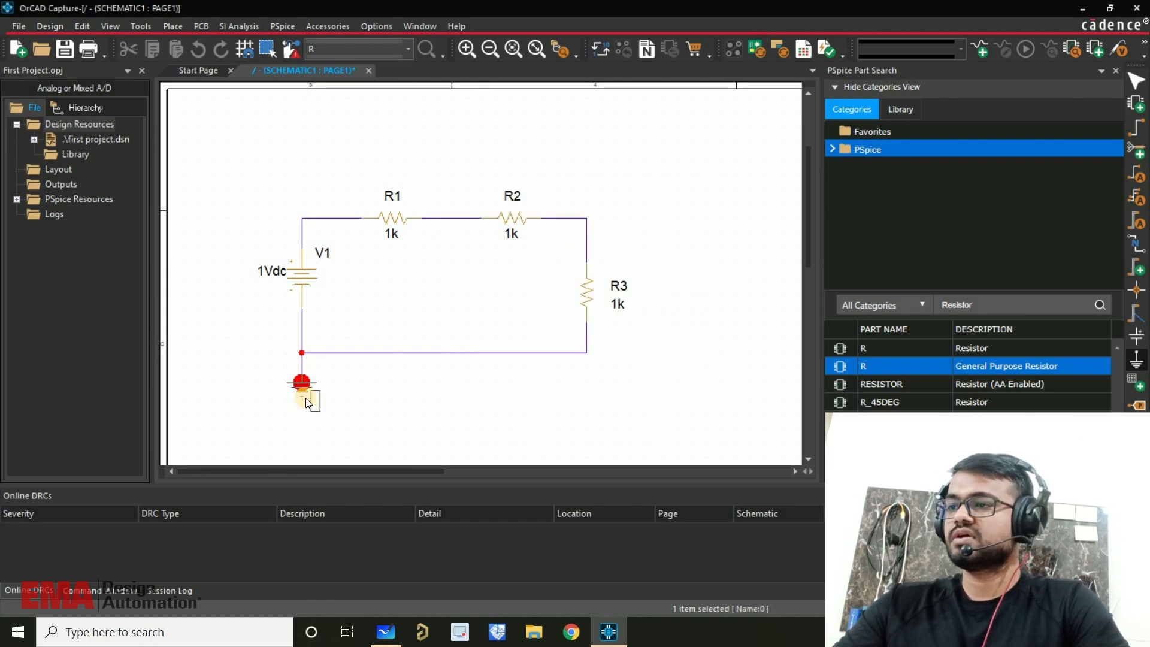
pyautogui.rightClick(412, 397)
pyautogui.click(460, 114)
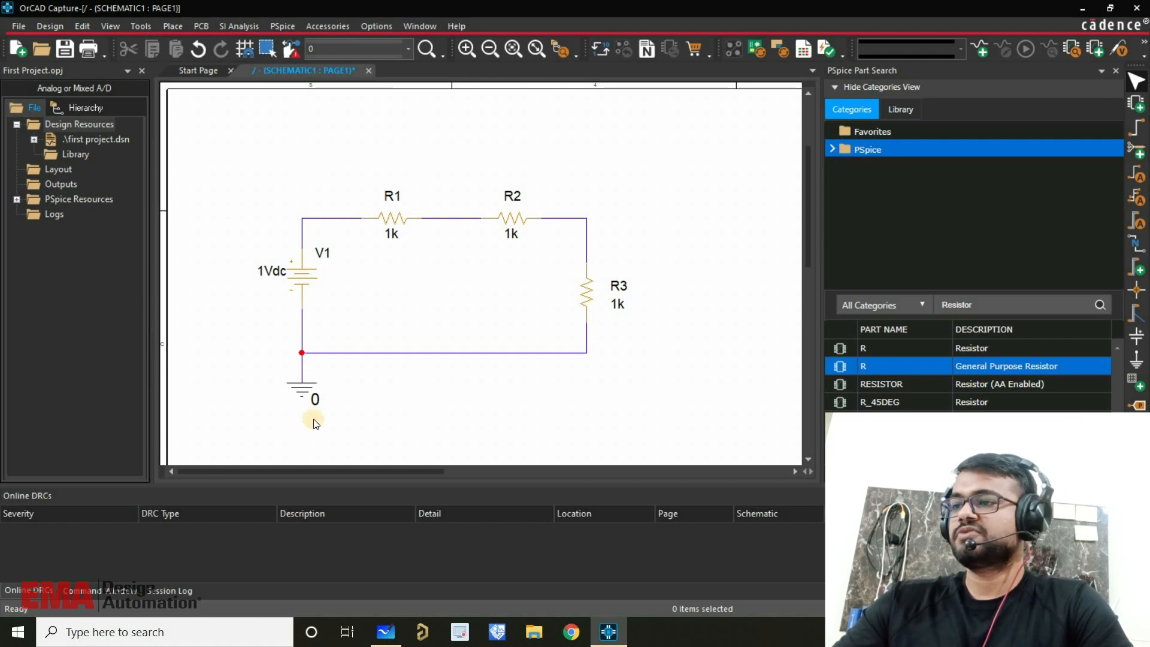
pyautogui.click(302, 395)
pyautogui.click(418, 410)
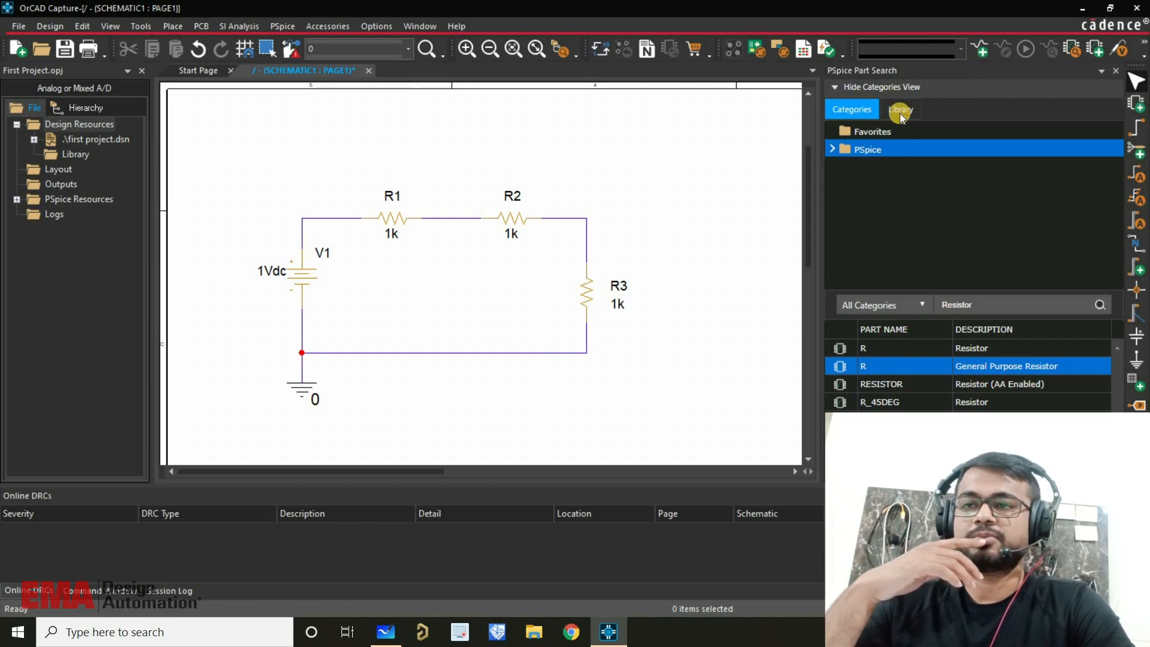
# Step: Create a new PSpice simulation profile named SIMDC that inherits from none
pyautogui.click(974, 47)
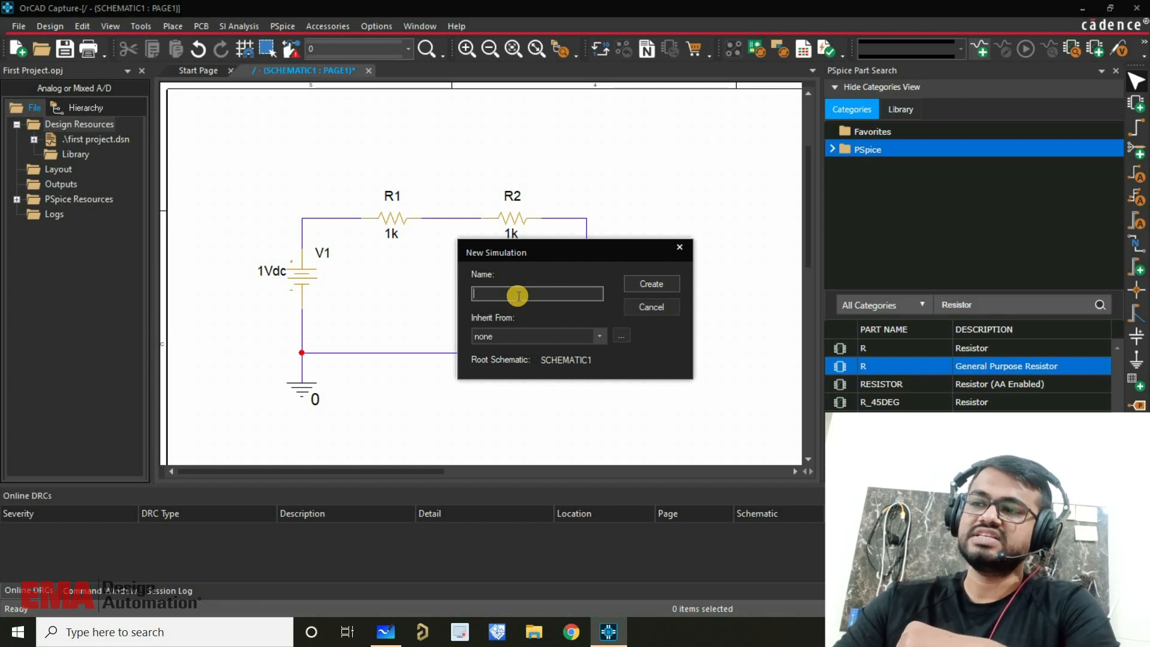
pyautogui.write('S')
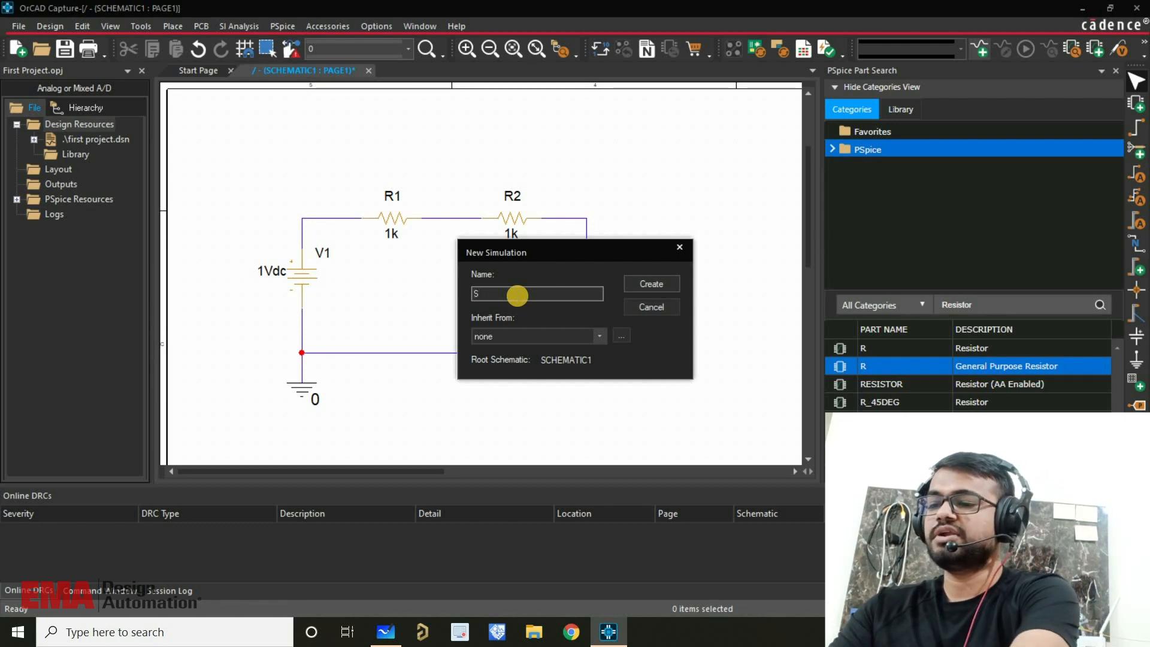
pyautogui.write('I')
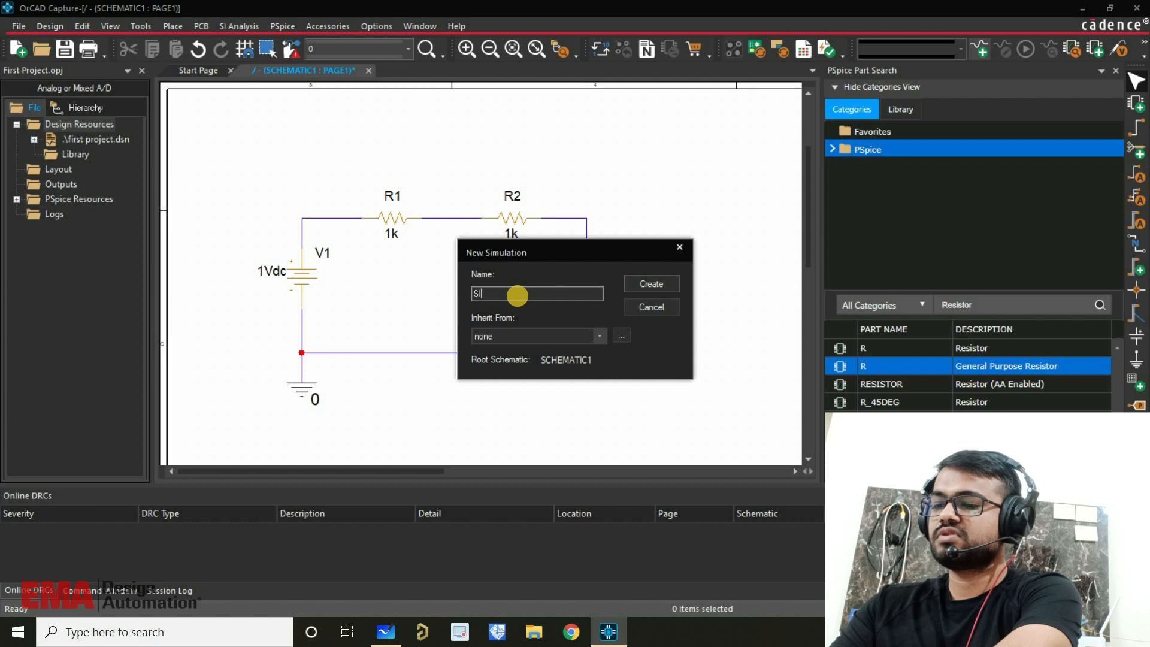
pyautogui.write('MDC')
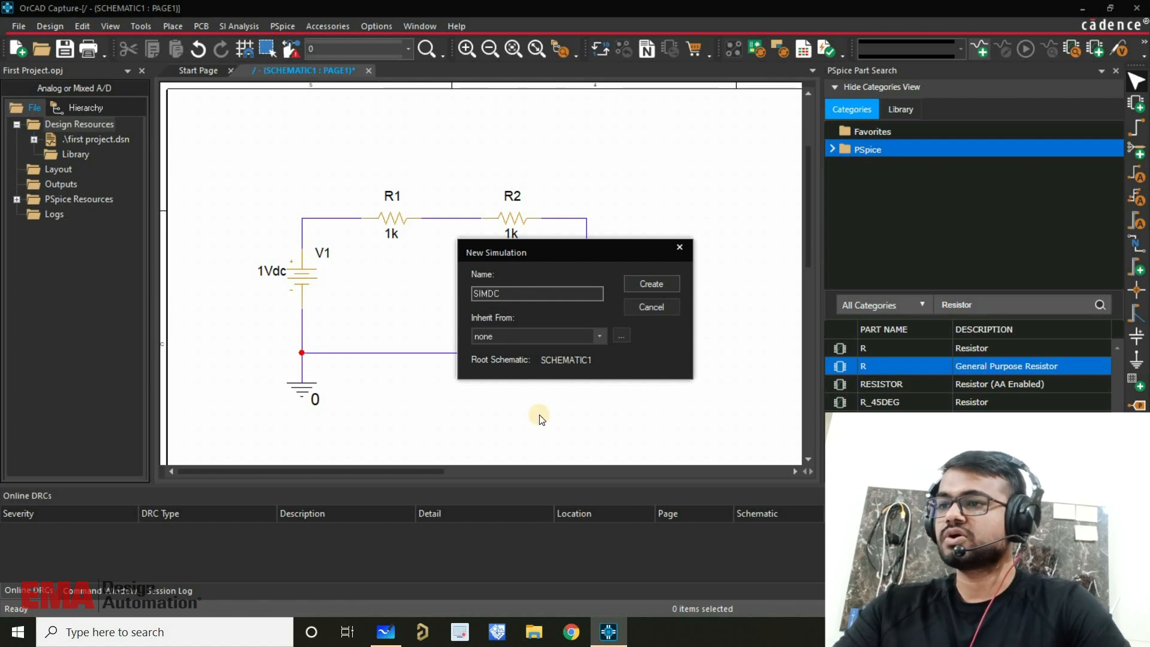
pyautogui.click(652, 289)
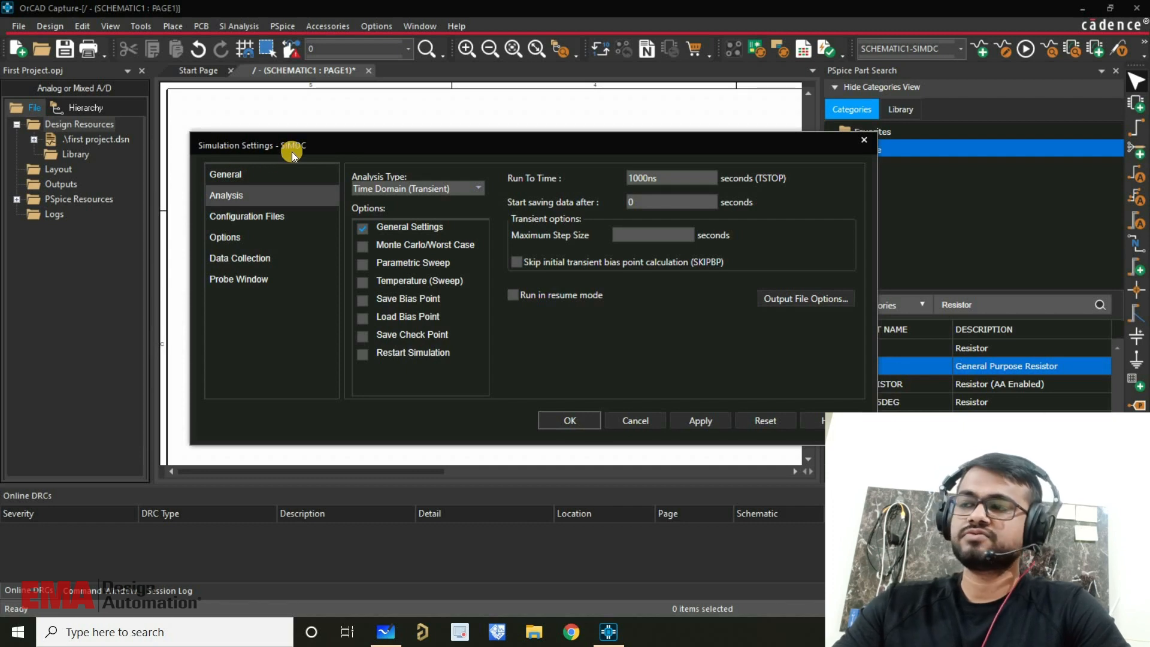
# Step: Set the analysis type of the SIMDC simulation profile to DC Sweep
pyautogui.moveTo(324, 139); pyautogui.dragTo(328, 134)
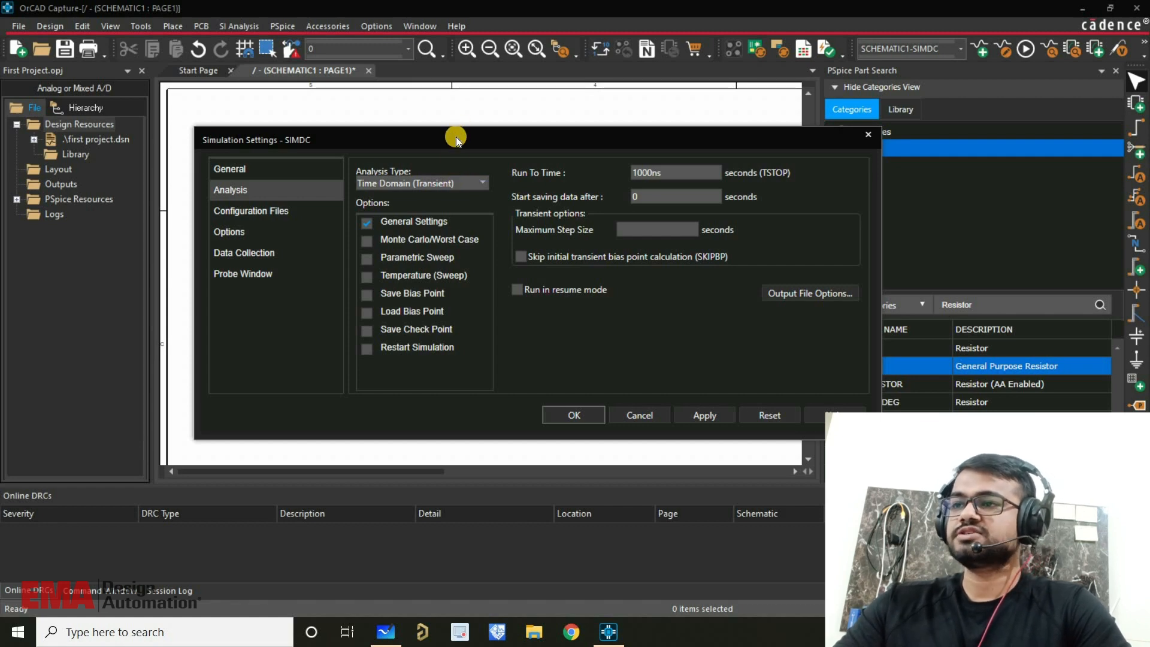
pyautogui.moveTo(453, 136); pyautogui.dragTo(441, 156)
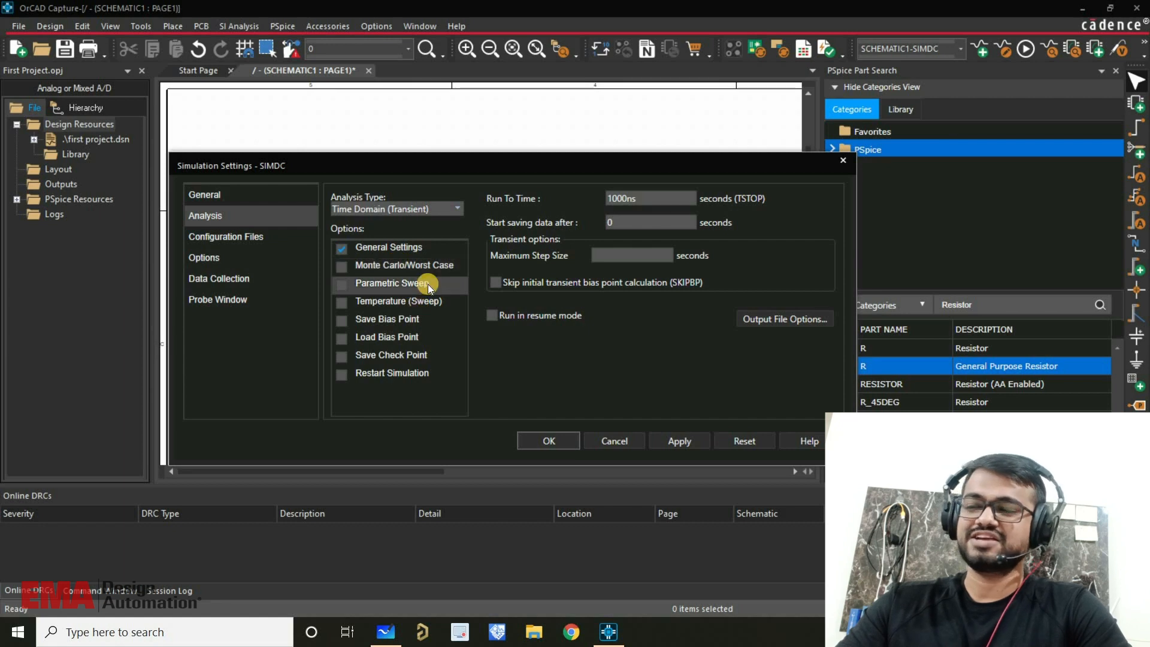
pyautogui.click(429, 209)
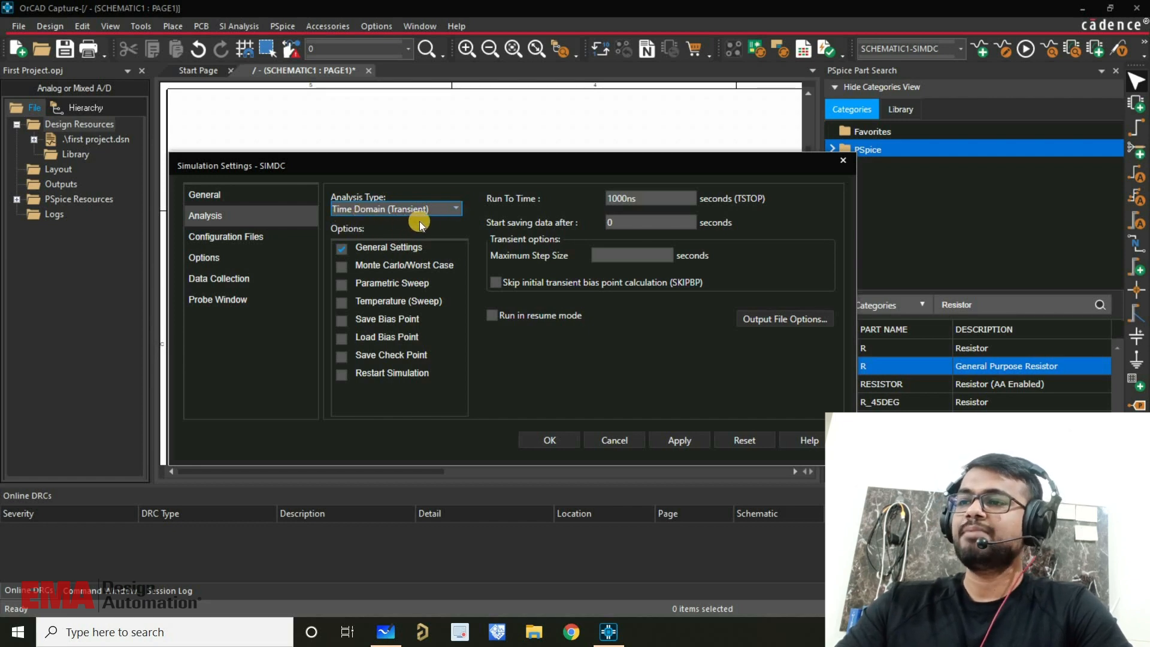
pyautogui.click(457, 210)
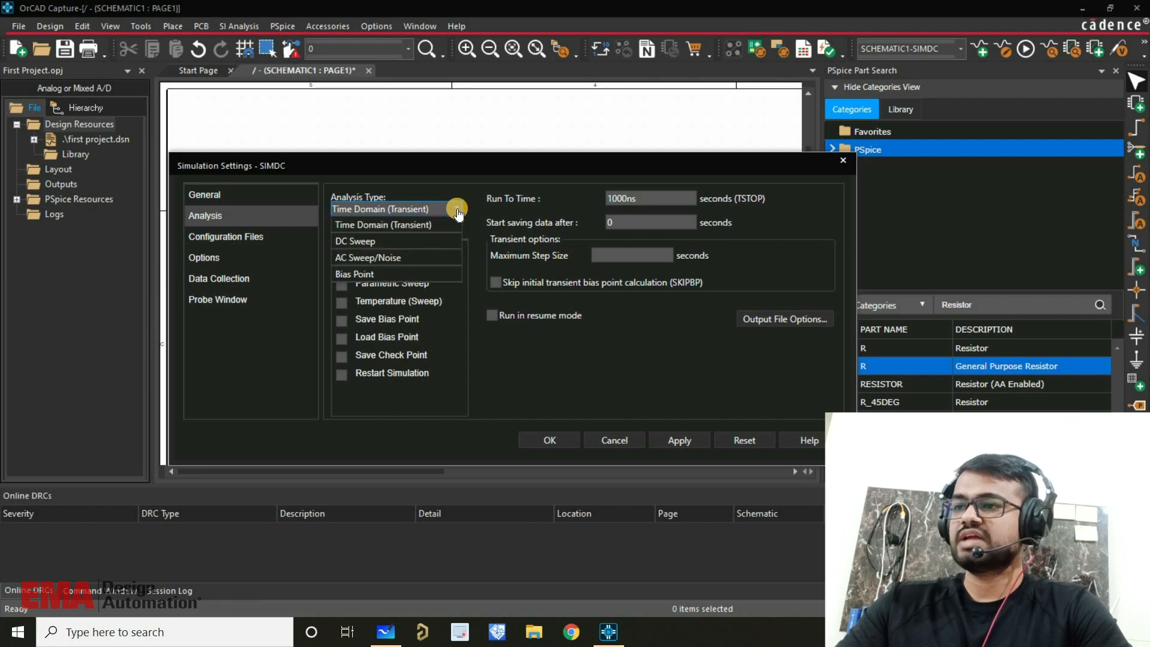
pyautogui.click(399, 246)
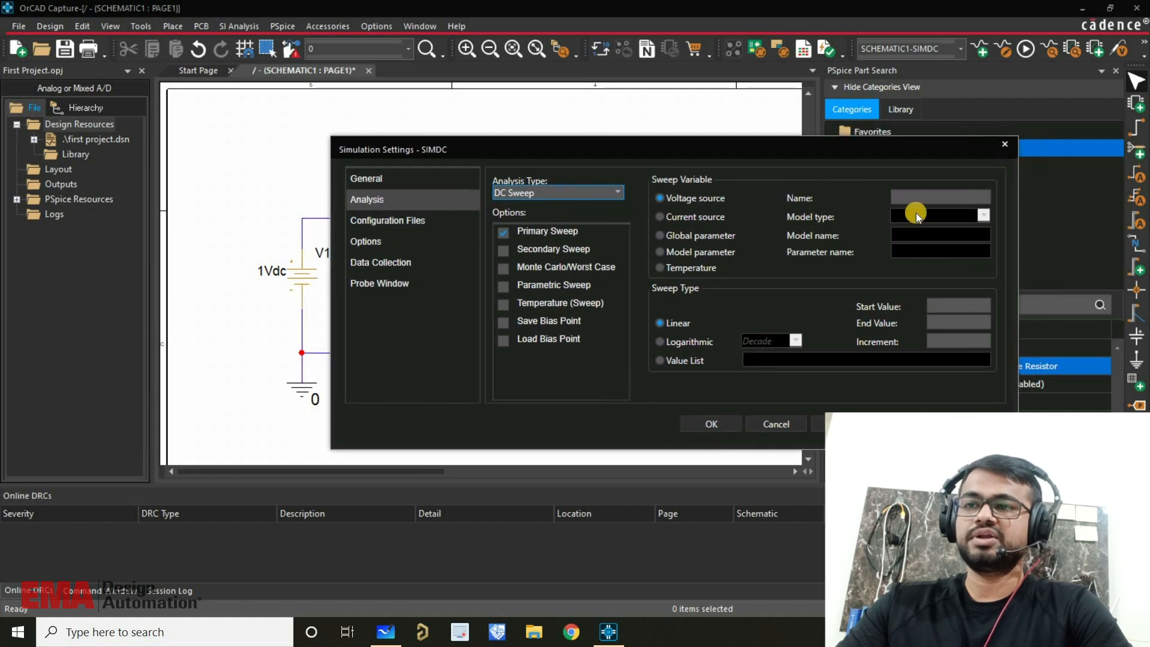
# Step: Name V1 as the voltage source for the primary sweep variable
pyautogui.click(907, 201)
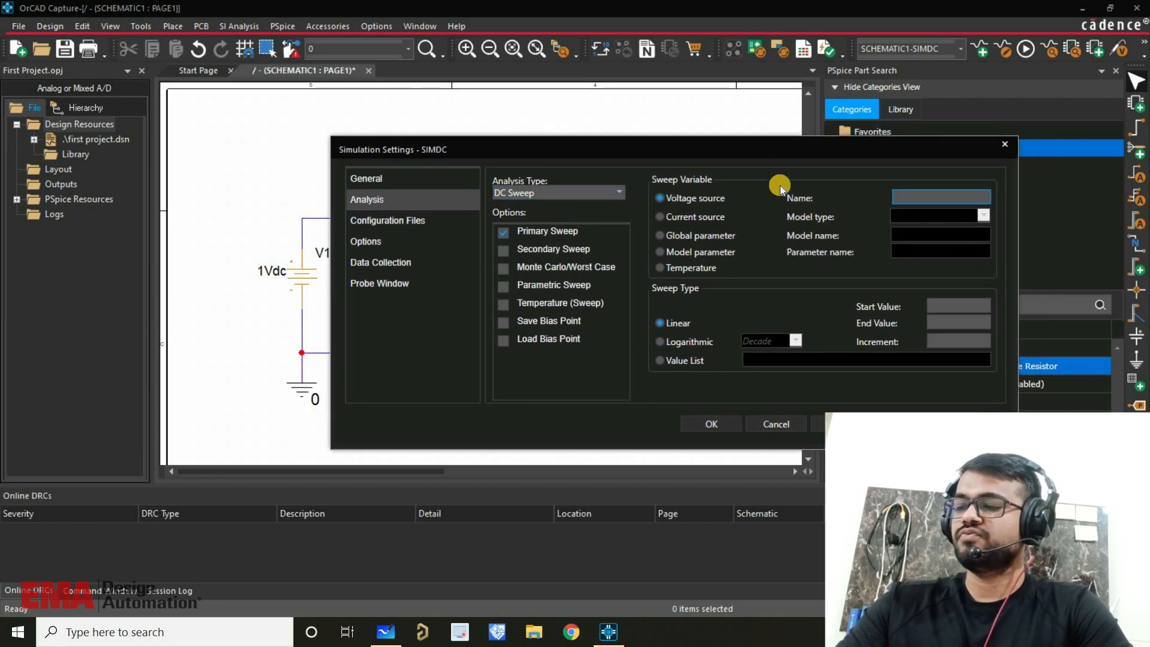
pyautogui.write('V1')
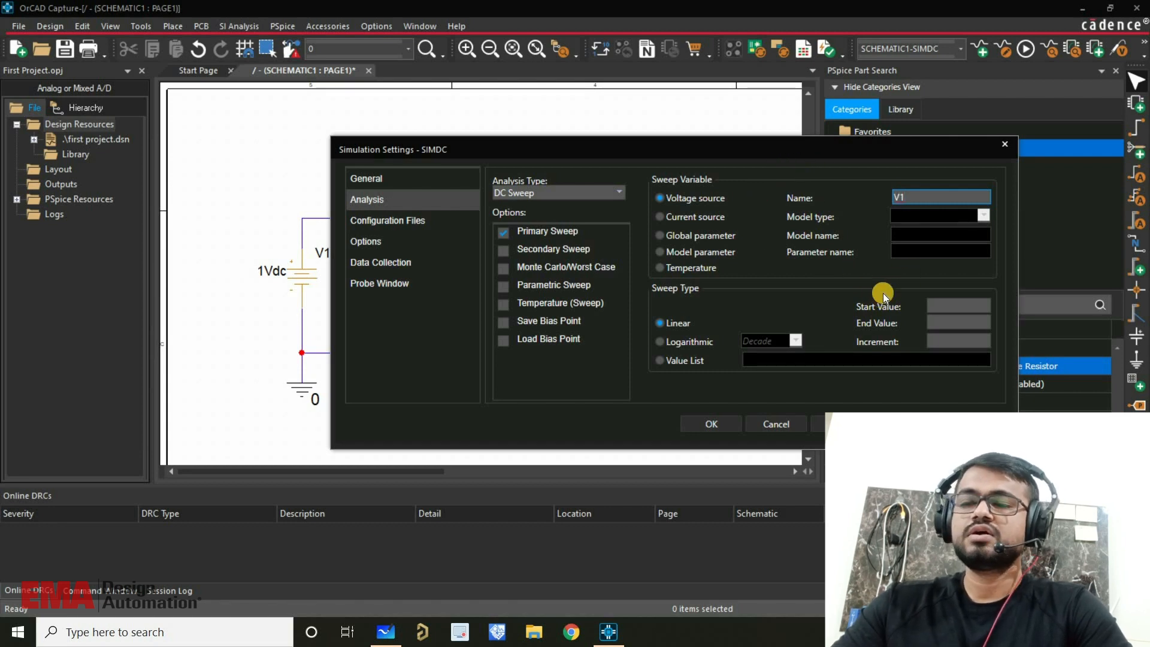
pyautogui.click(861, 280)
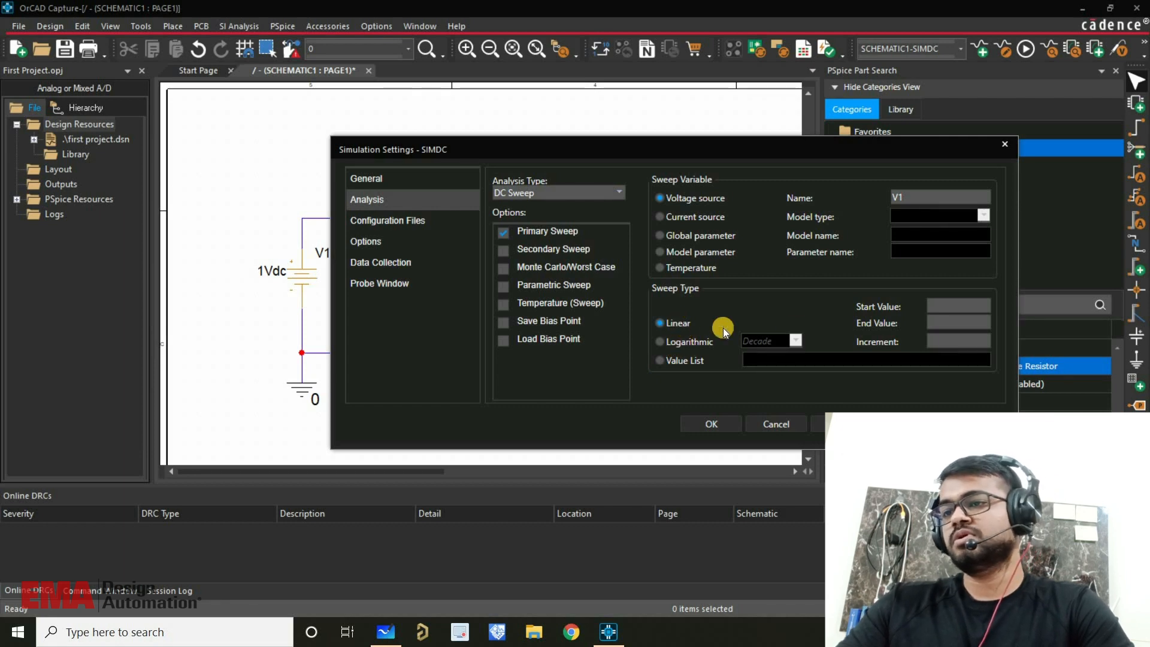
# Step: Set the linear DC sweep to run from -10 to 10 in increments of 0.1 and apply the SIMDC profile settings
pyautogui.click(950, 302)
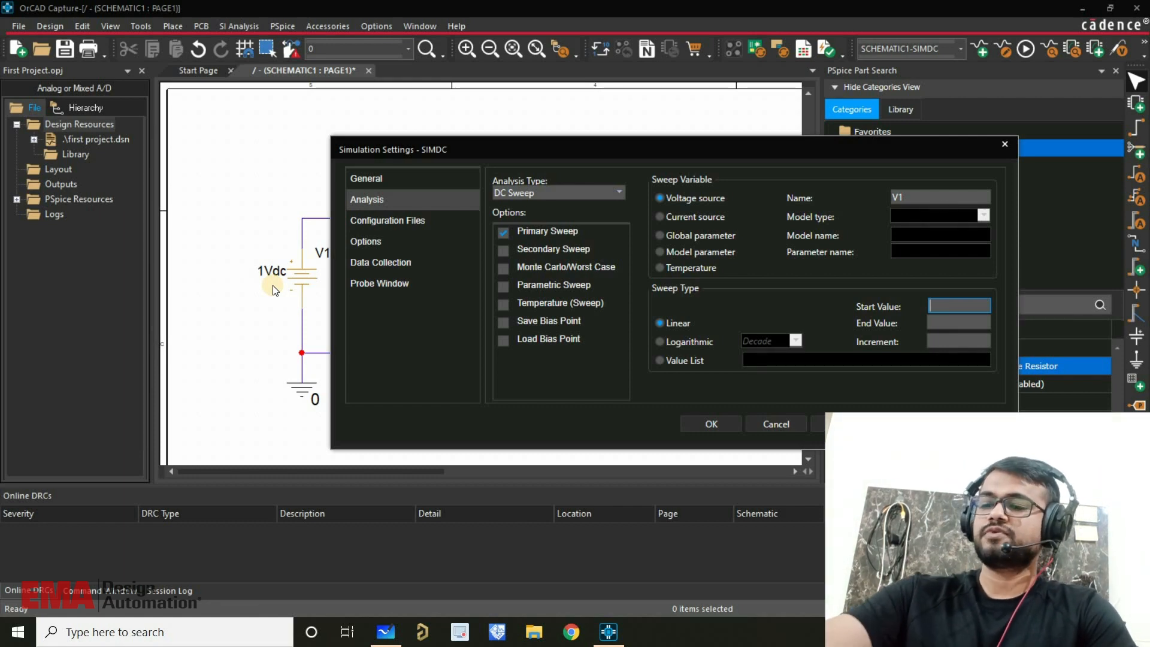
pyautogui.write('-10')
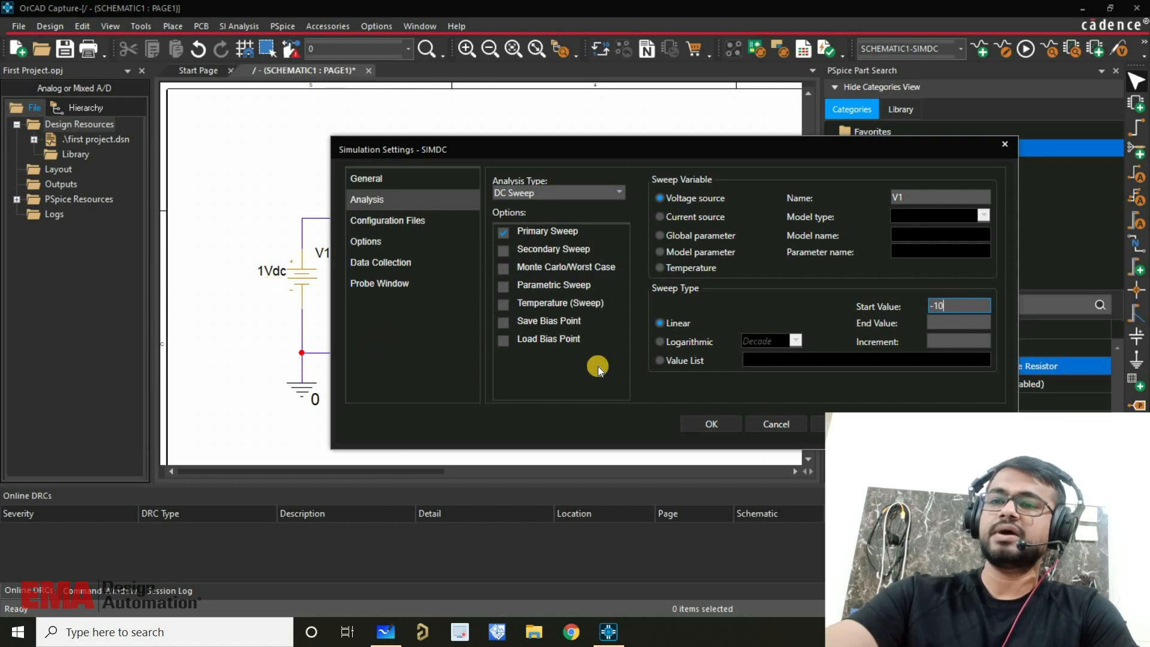
pyautogui.click(948, 318)
pyautogui.write('1')
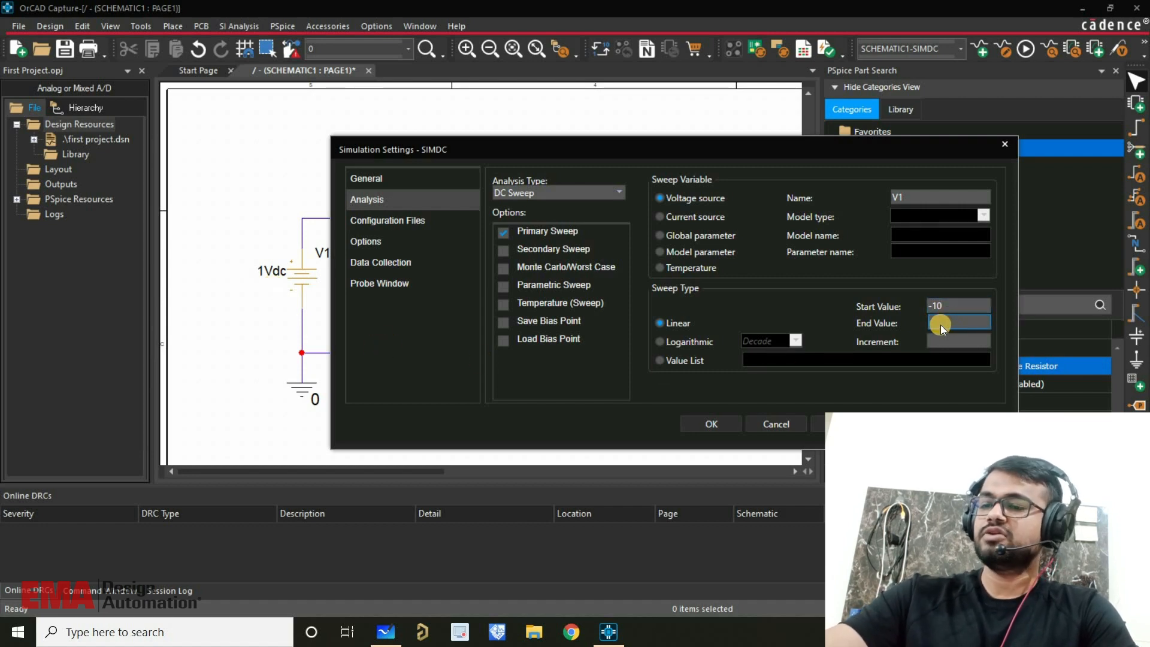
pyautogui.write('0')
pyautogui.click(944, 340)
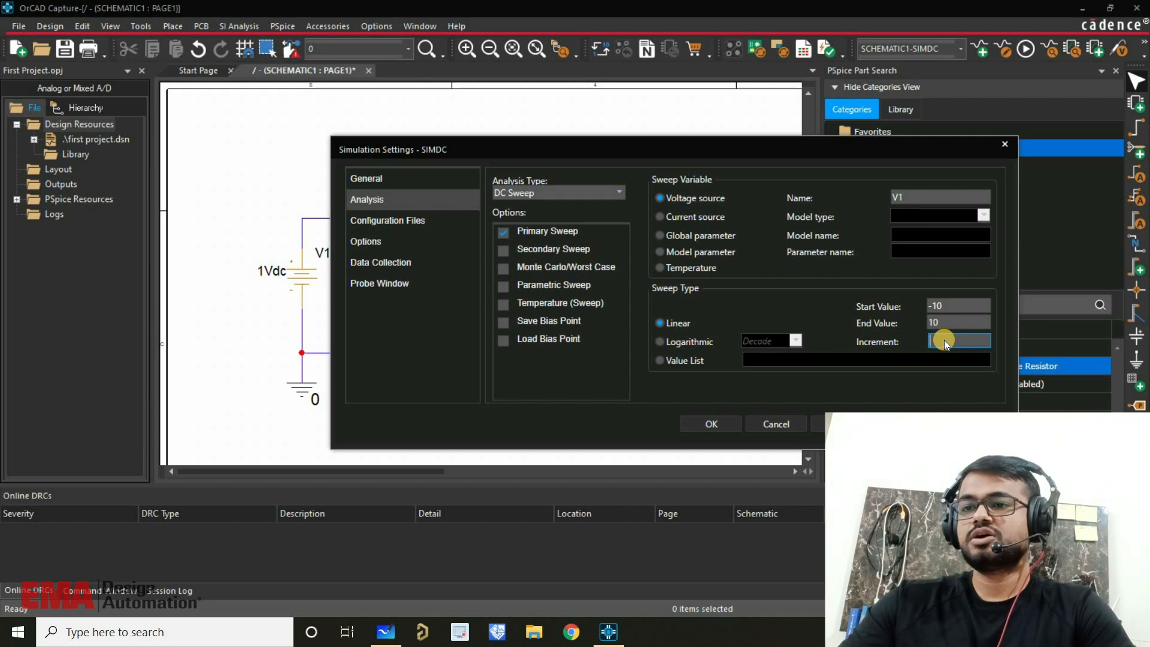
pyautogui.write('.1')
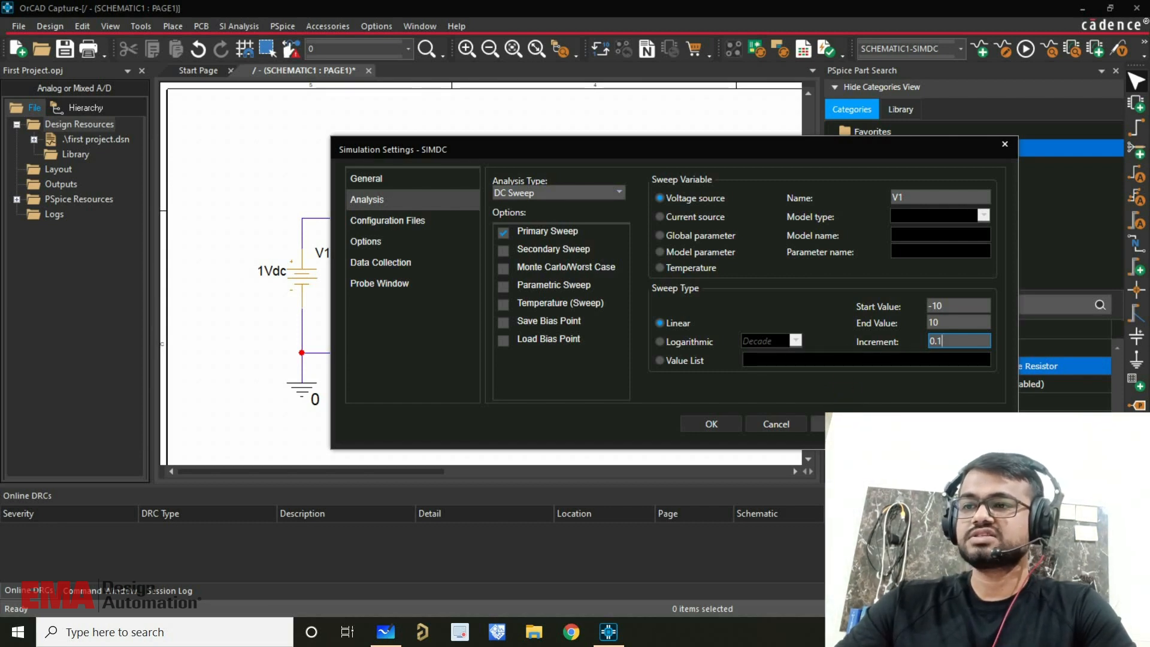
pyautogui.click(699, 422)
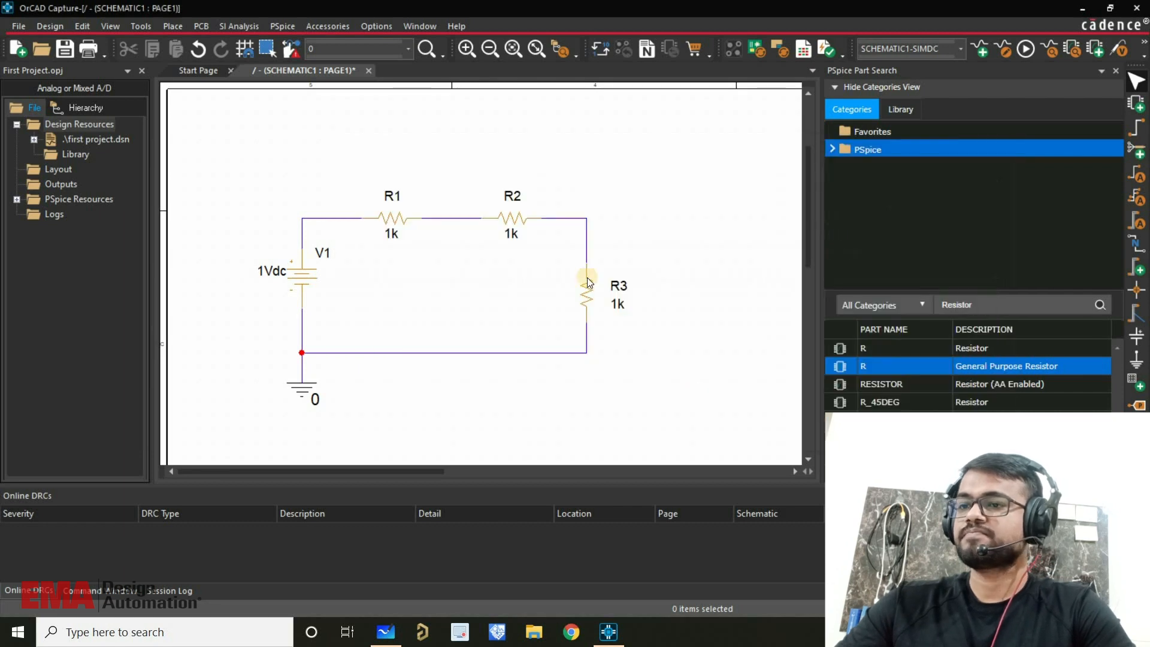
# Step: Check the simulation profile listed under PSpice Resources in the project tree, and collapse that folder again
pyautogui.click(15, 204)
pyautogui.click(35, 243)
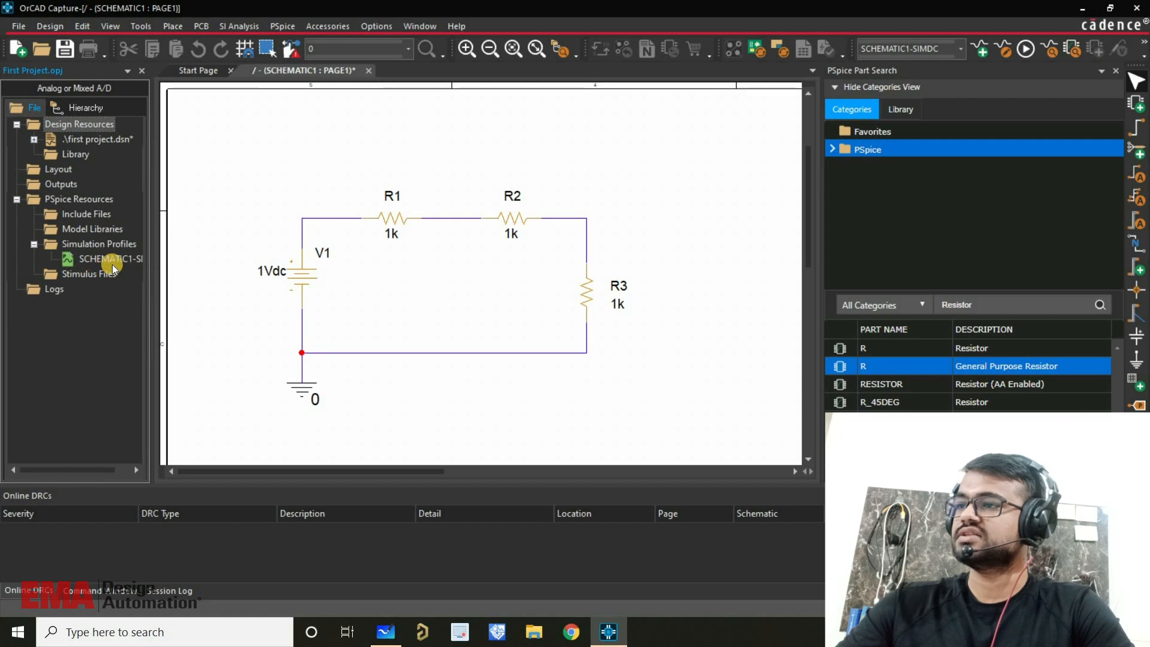
pyautogui.click(17, 199)
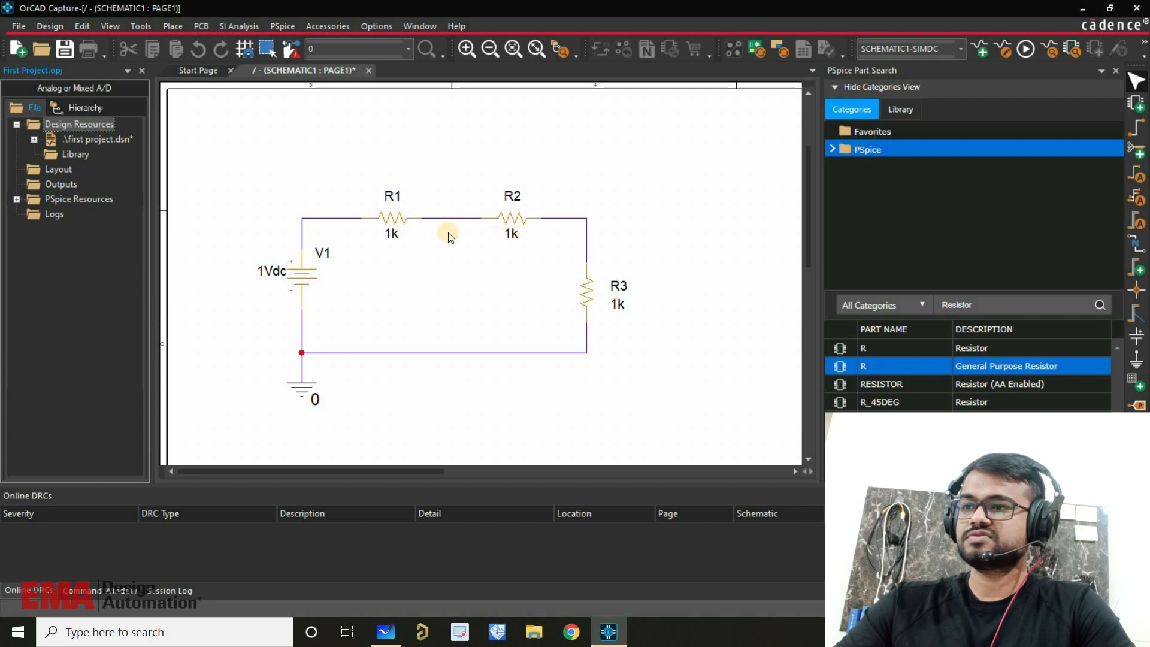
# Step: Set the value of resistor R2 to 2k and resistor R3 to 3k
pyautogui.doubleClick(511, 233)
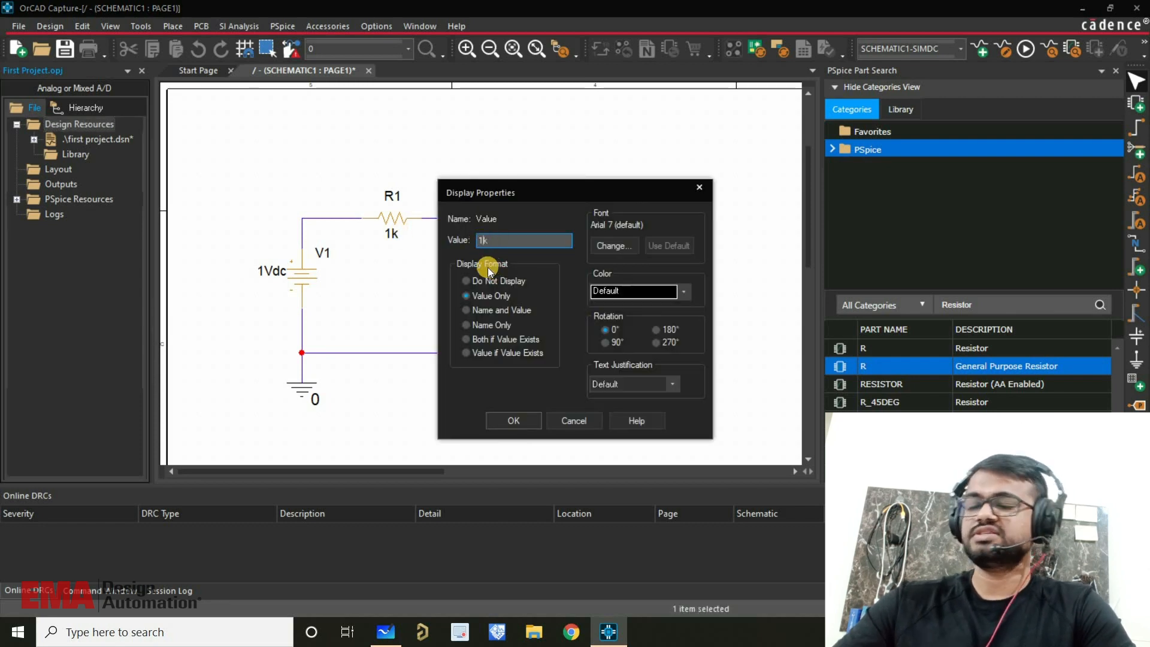
pyautogui.write('2k')
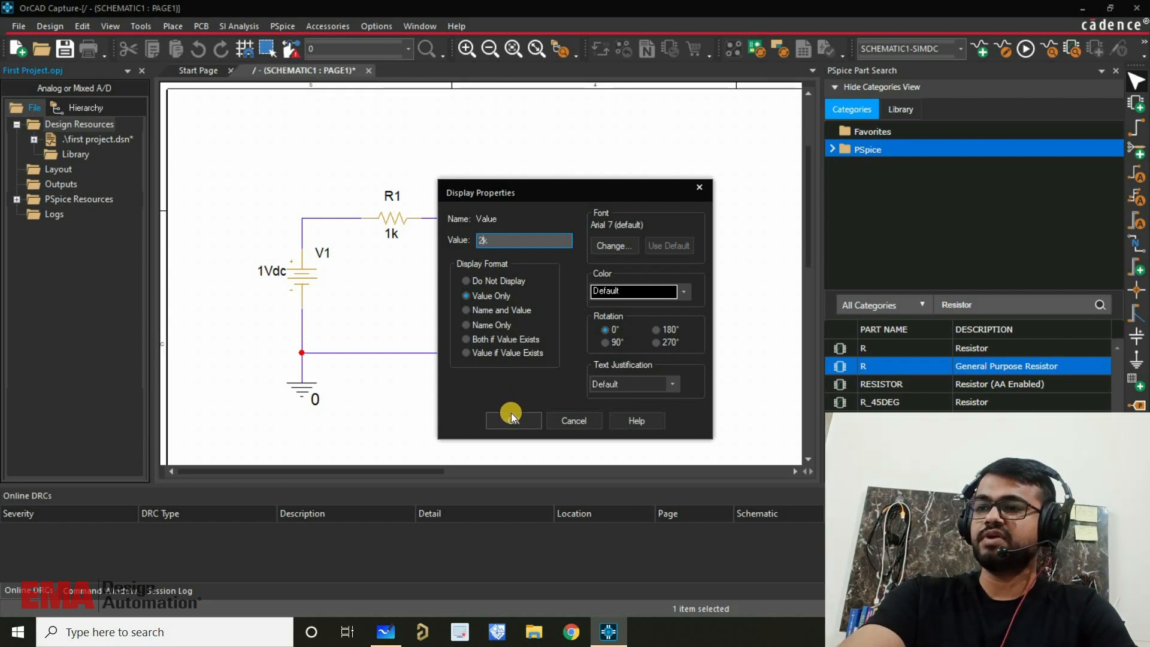
pyautogui.press('Return')
pyautogui.doubleClick(619, 303)
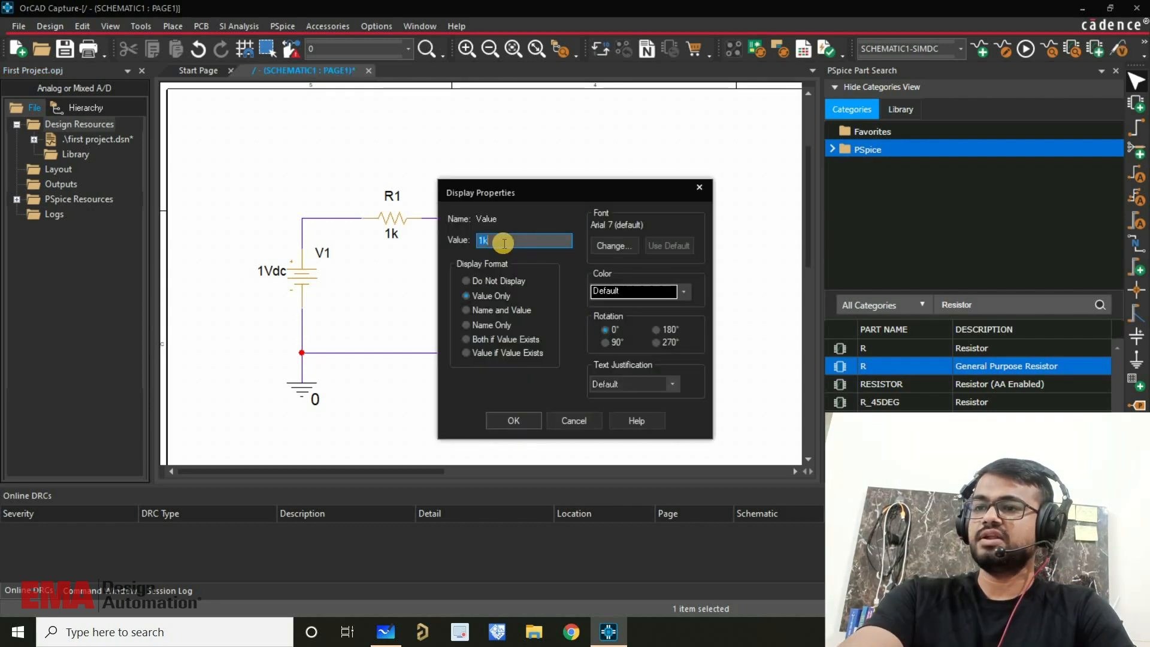
pyautogui.write('3k')
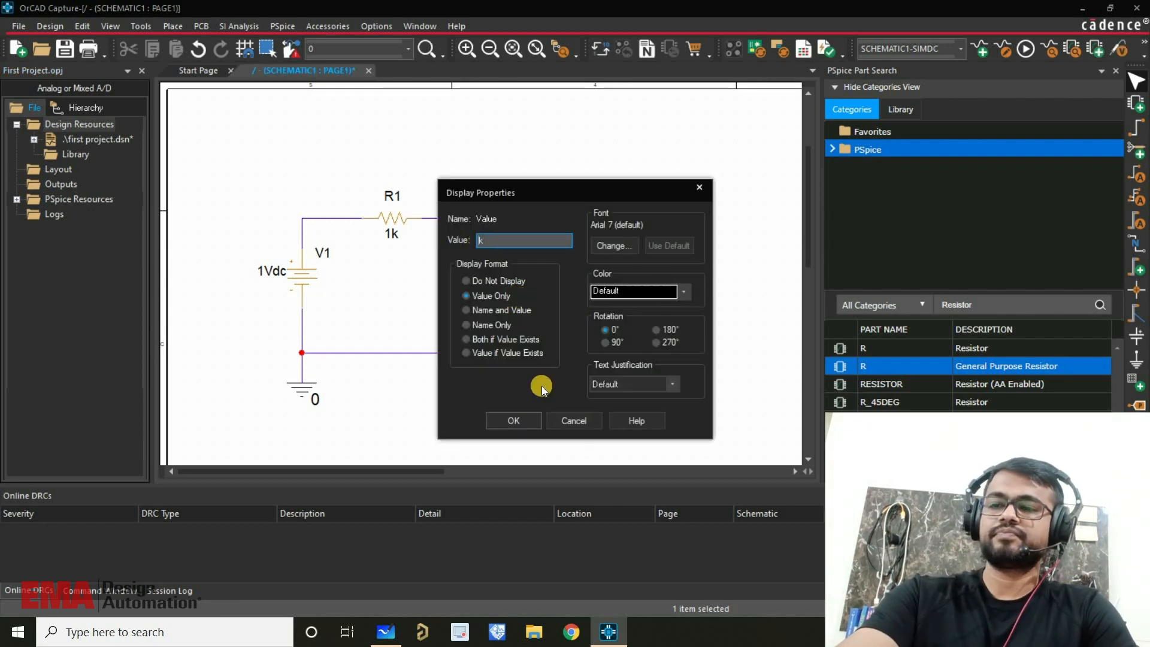
pyautogui.click(527, 422)
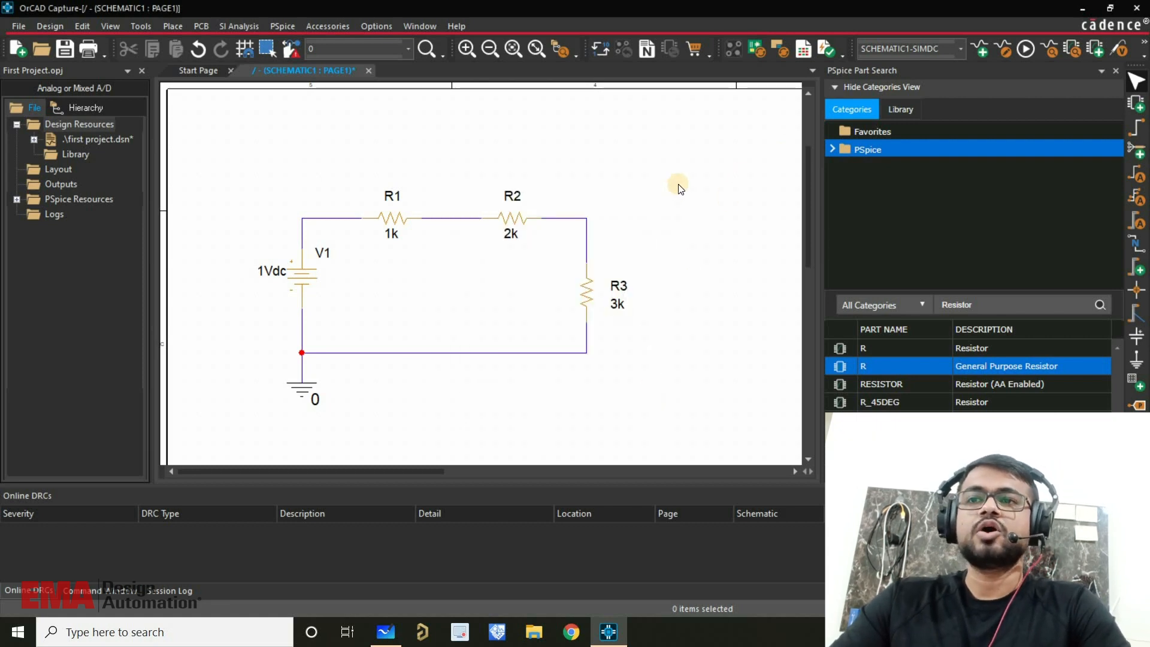
# Step: Place a voltage marker at the upper terminal of R3 and end marker placement
pyautogui.click(1124, 53)
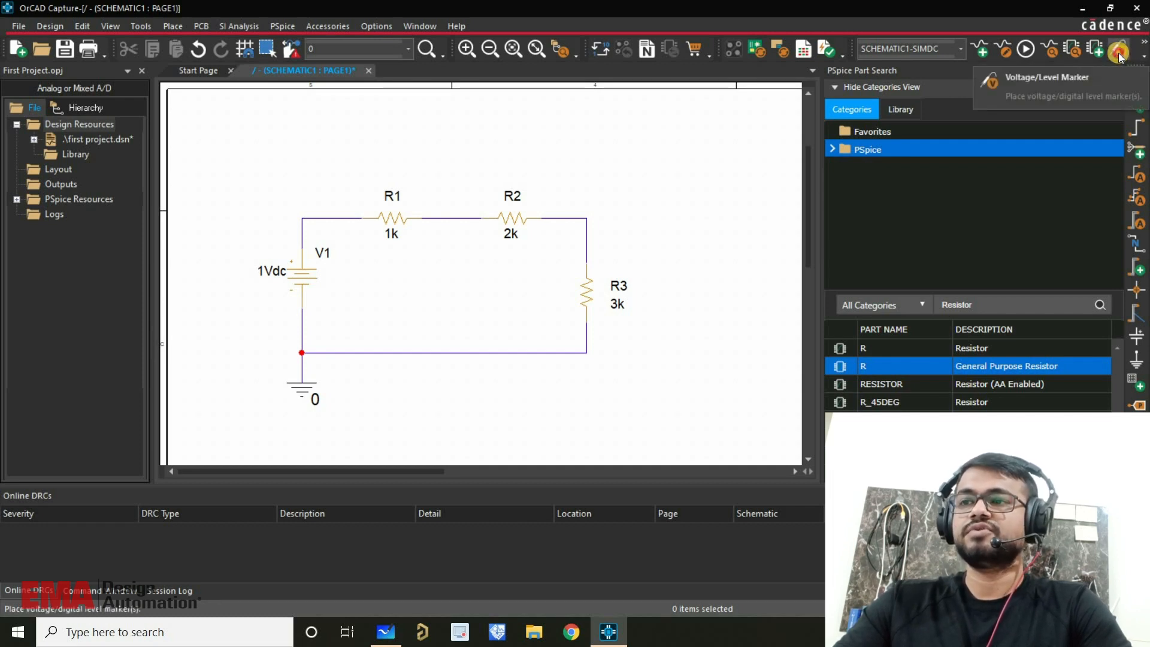
pyautogui.click(1119, 53)
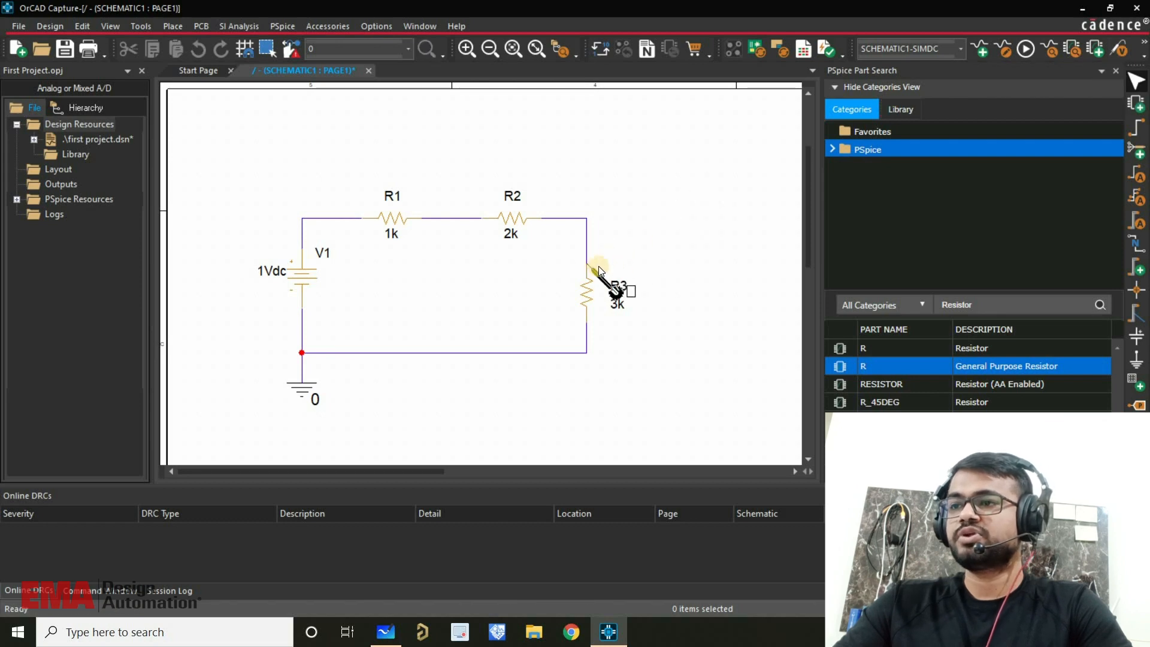
pyautogui.press('Escape')
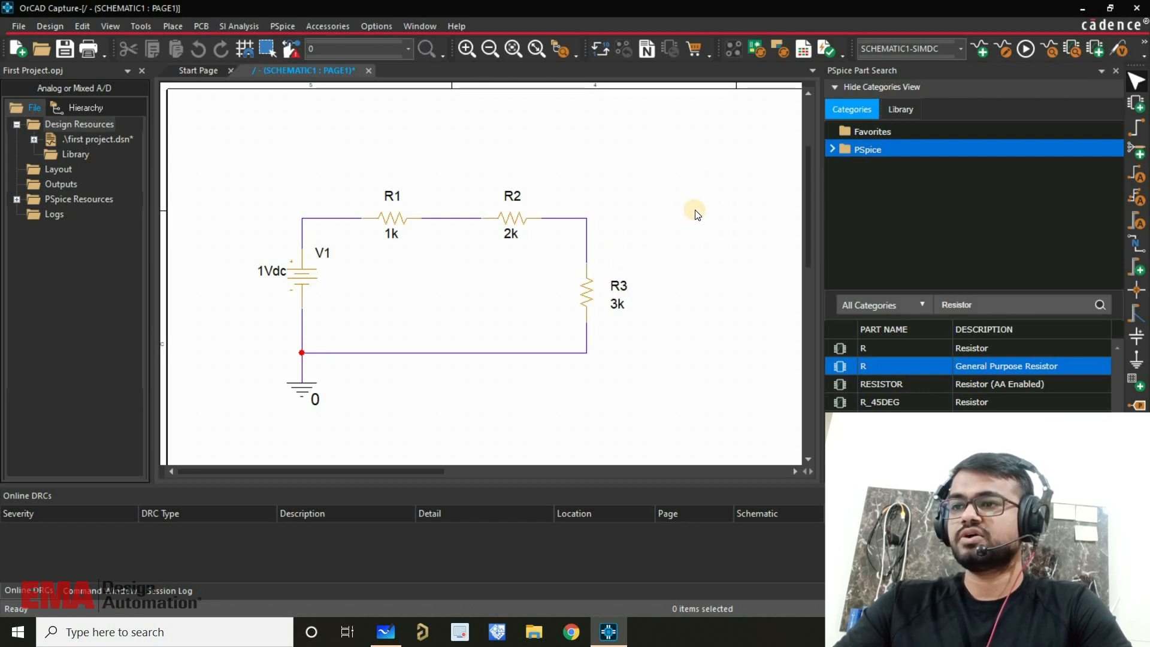
pyautogui.rightClick(638, 178)
pyautogui.click(667, 186)
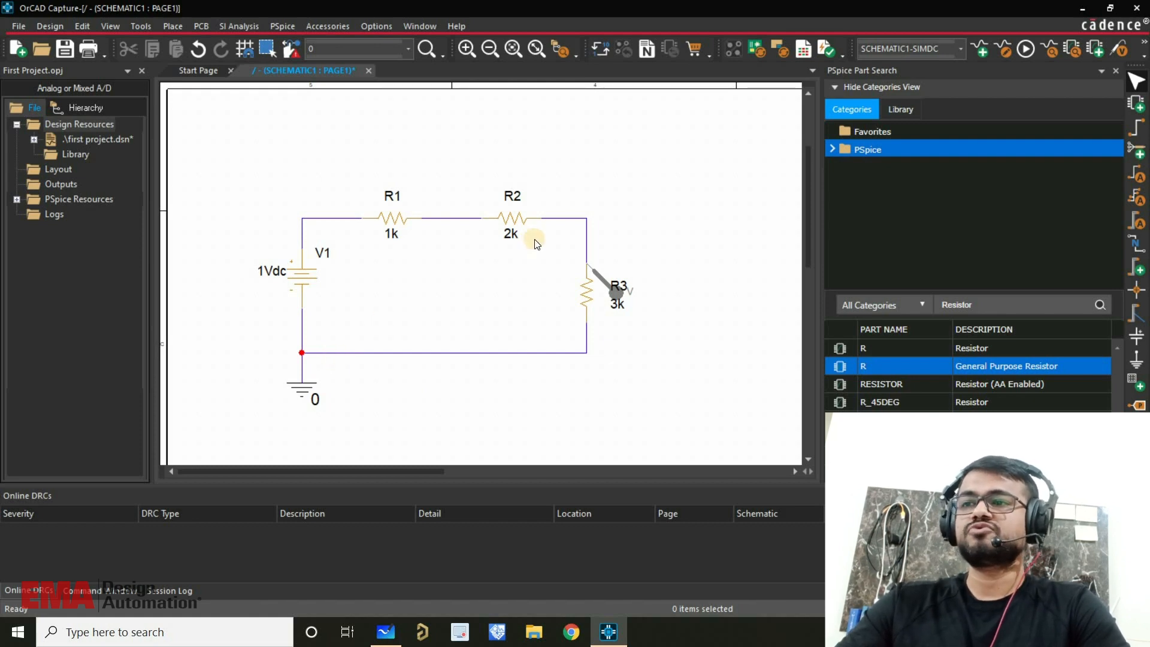
# Step: Place voltage differential markers across R2, with V+ on the R1 side and V- on the R3 side, and end placement
pyautogui.click(1146, 56)
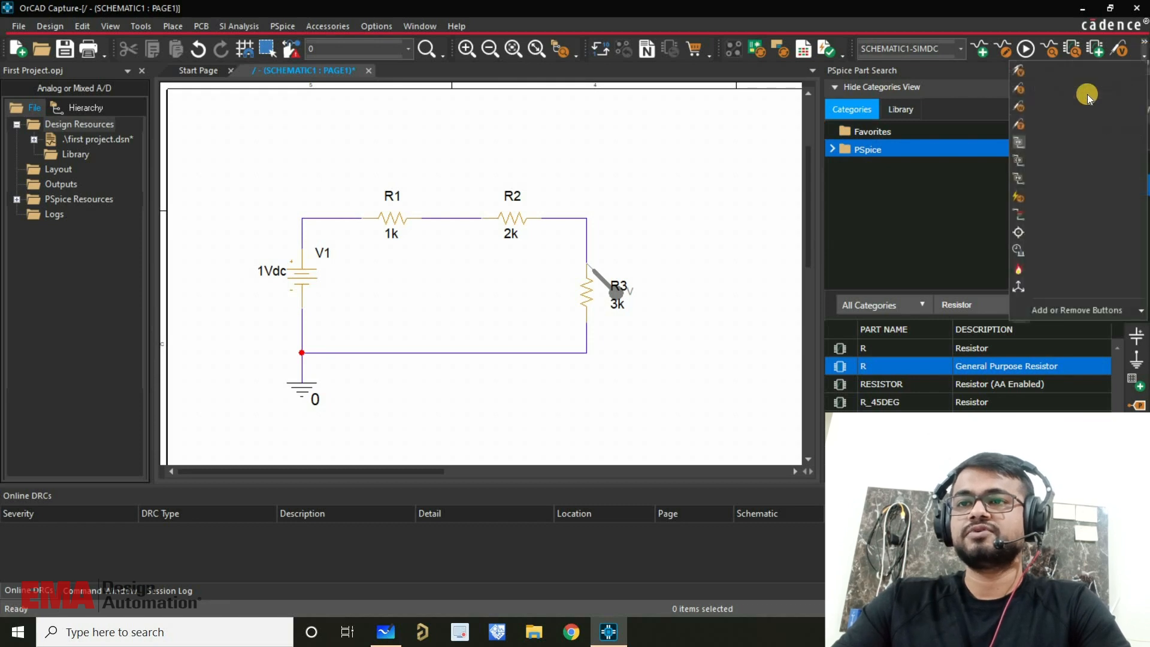
pyautogui.click(1034, 71)
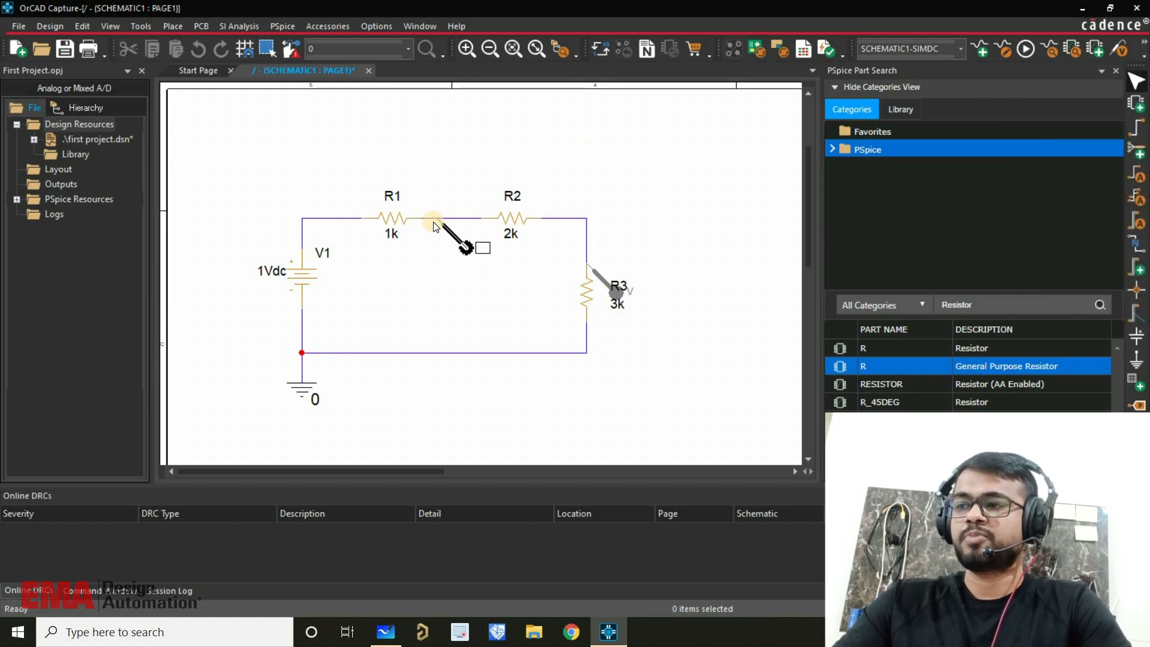
pyautogui.click(438, 225)
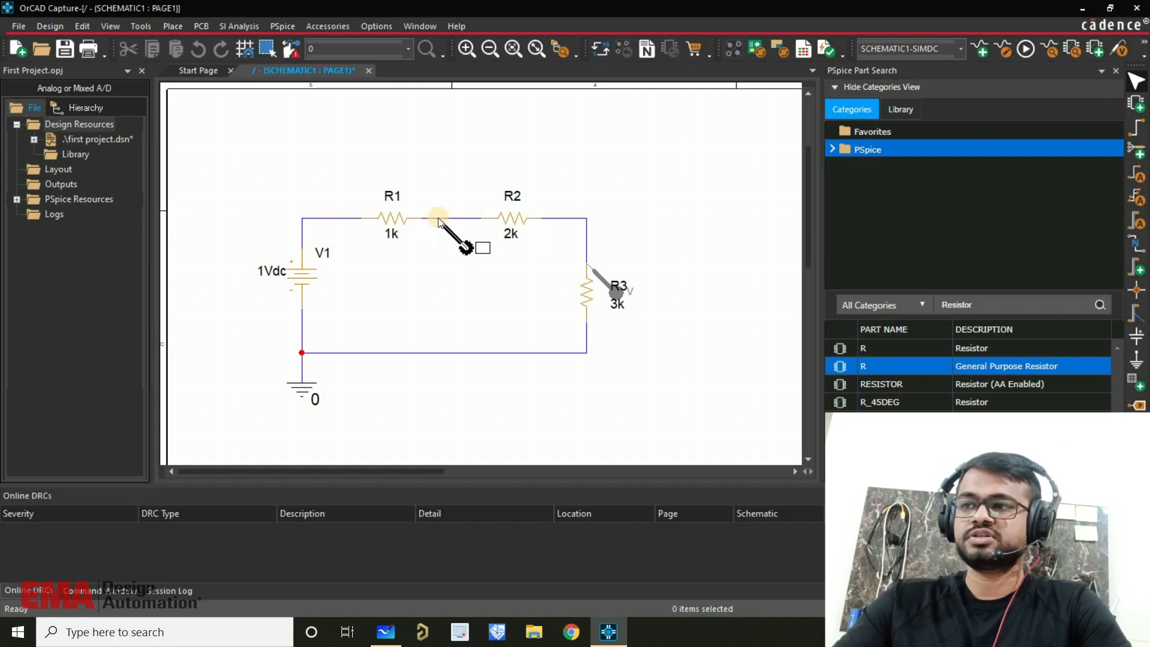
pyautogui.click(546, 220)
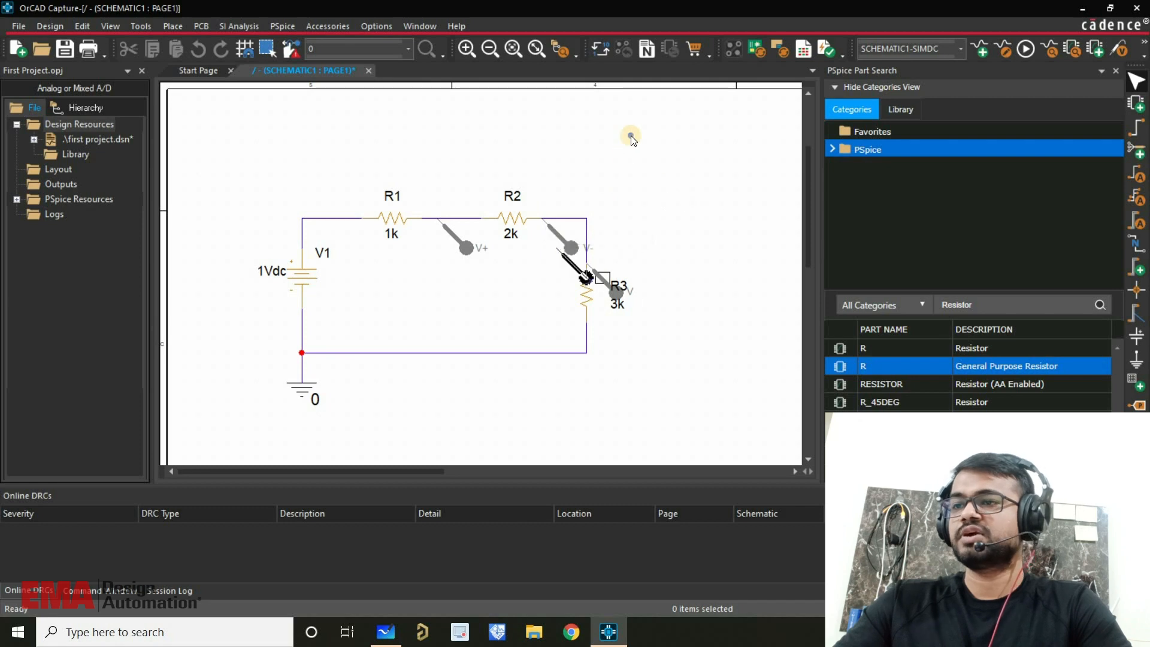
pyautogui.rightClick(653, 142)
pyautogui.click(662, 144)
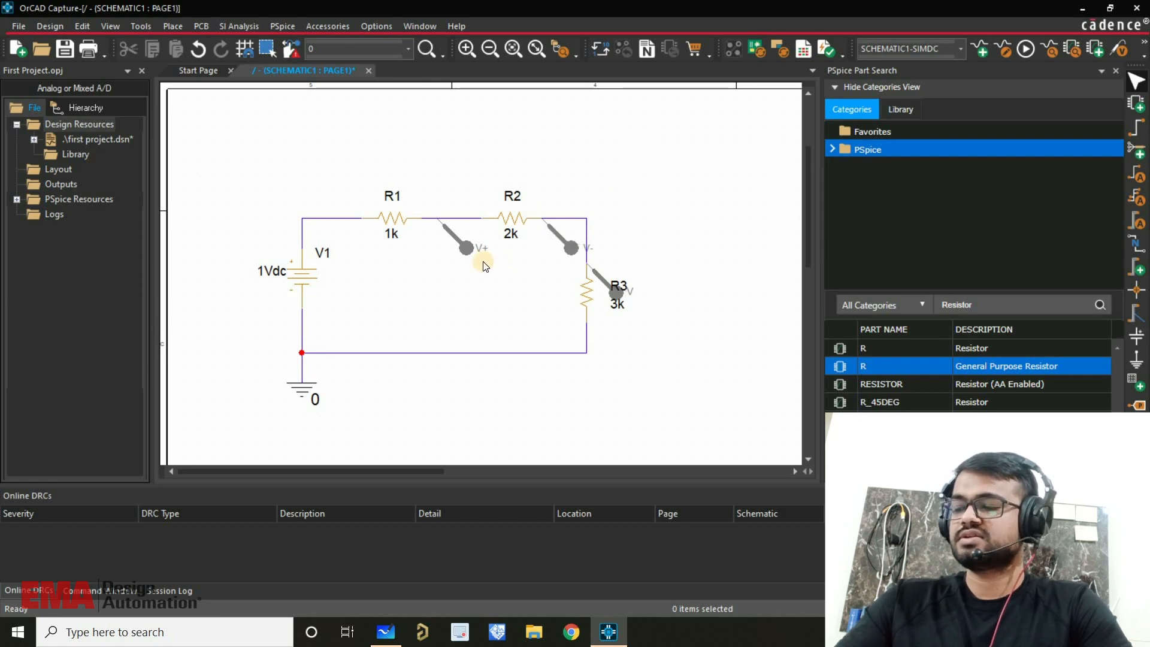
# Step: Run the PSpice simulation with the SCHEMATIC1-SIMDC profile
pyautogui.scroll(1, 485, 277)
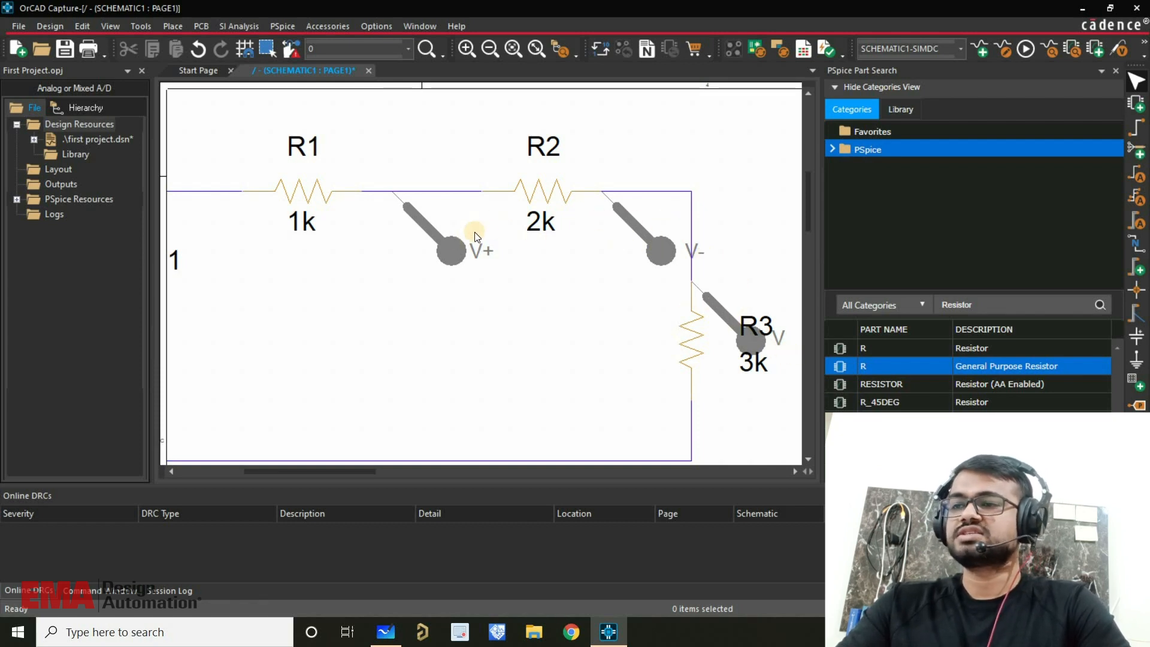
pyautogui.scroll(-2, 525, 198)
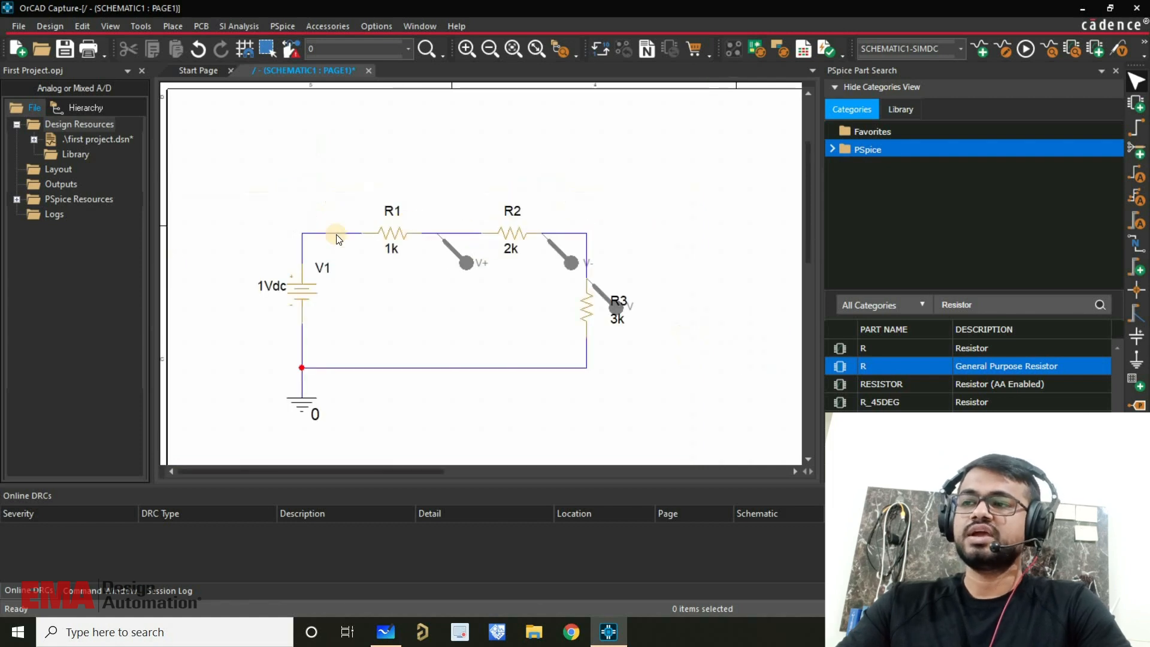
pyautogui.scroll(1, 398, 275)
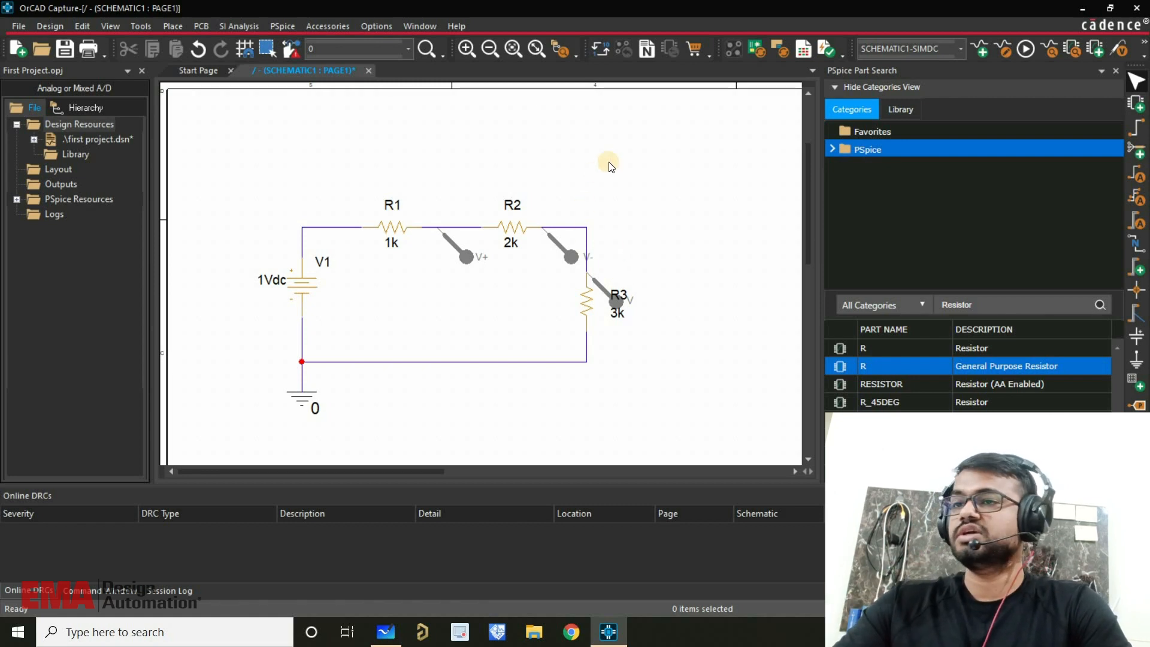
pyautogui.click(1024, 48)
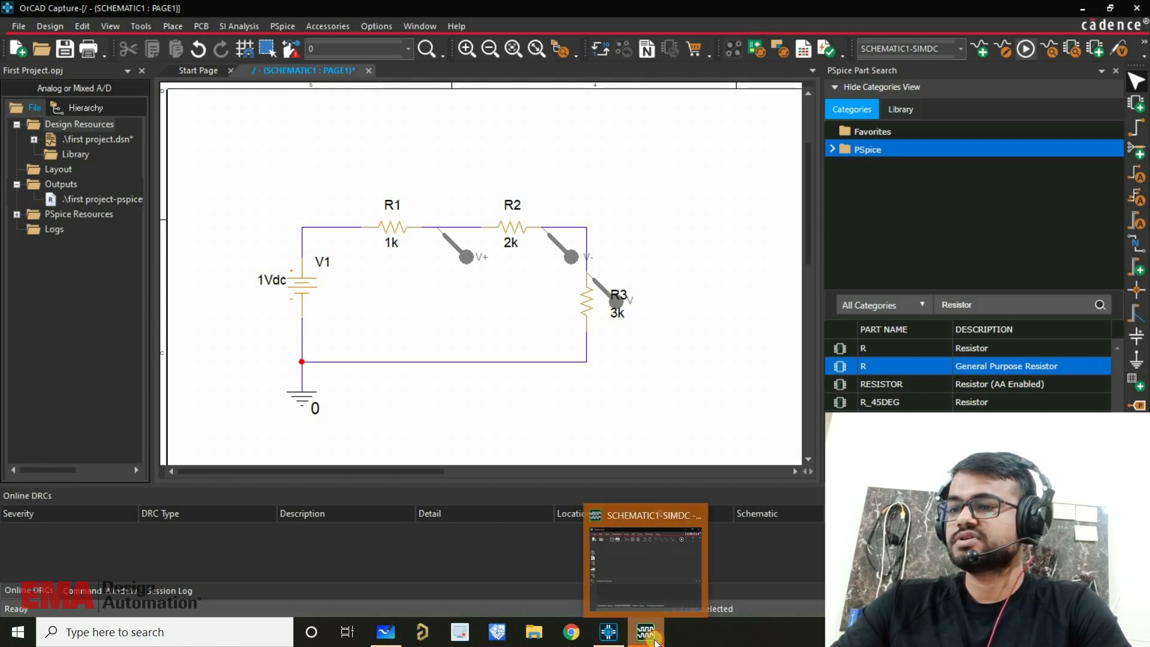
# Step: Switch to PSpice A/D and compare the V(R3:2) and V(R1:2,R2:2) traces with the marker colours in the OrCAD Capture schematic
pyautogui.click(655, 640)
pyautogui.doubleClick(738, 158)
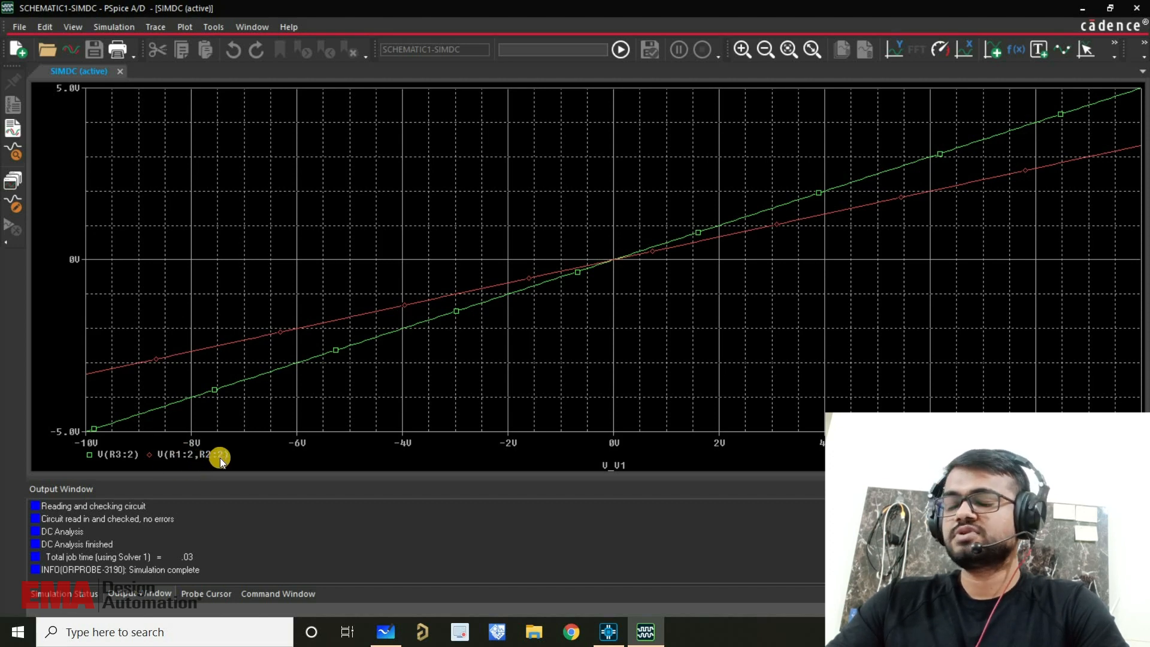
pyautogui.click(1082, 9)
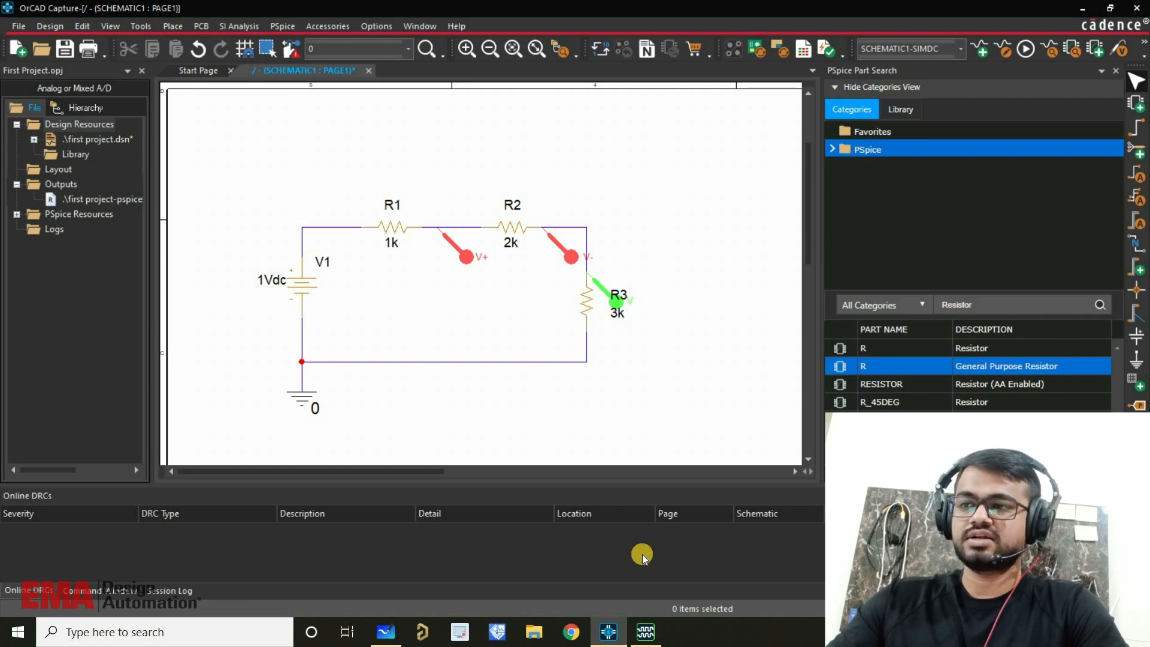
pyautogui.click(646, 632)
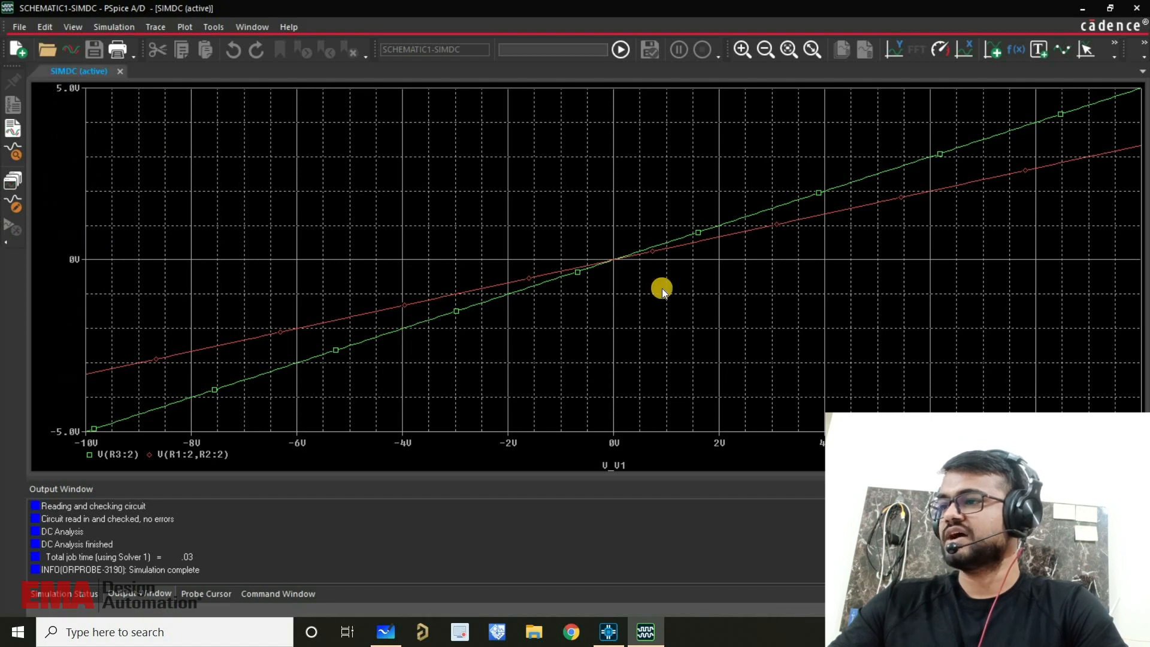
# Step: Turn on the probe cursor and place it at about 1 V on the V_V1 axis to read both traces
pyautogui.click(1088, 52)
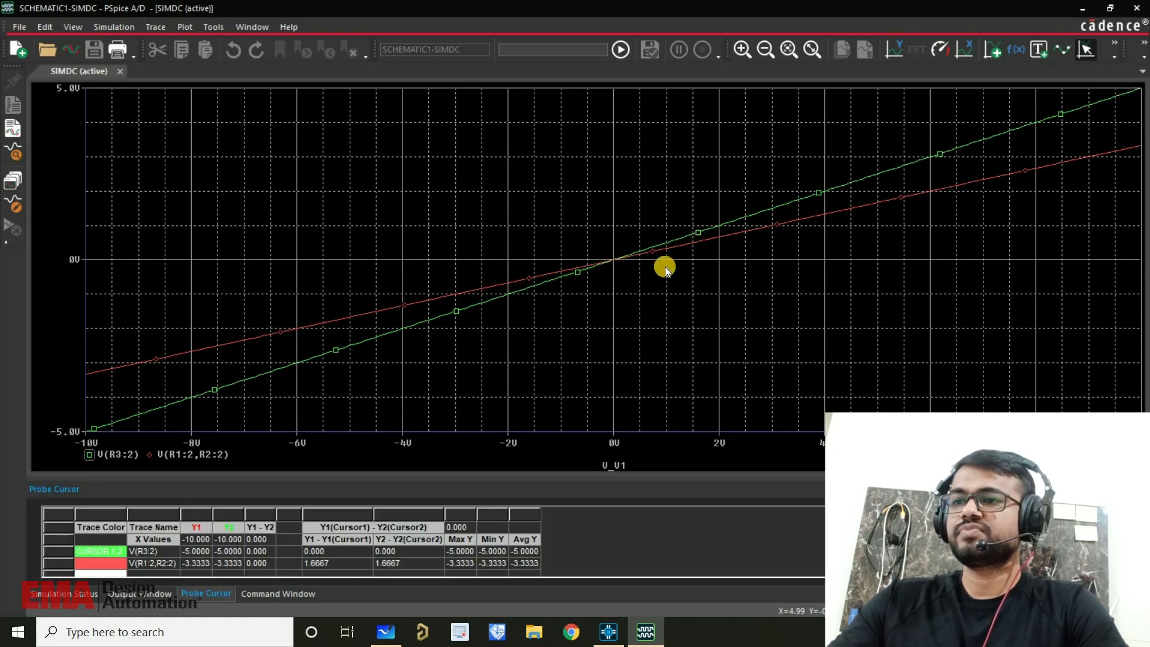
pyautogui.moveTo(689, 271)
pyautogui.mouseDown()
pyautogui.moveTo(784, 253)
pyautogui.moveTo(641, 289)
pyautogui.moveTo(961, 190)
pyautogui.moveTo(616, 298)
pyautogui.moveTo(652, 293)
pyautogui.mouseUp()
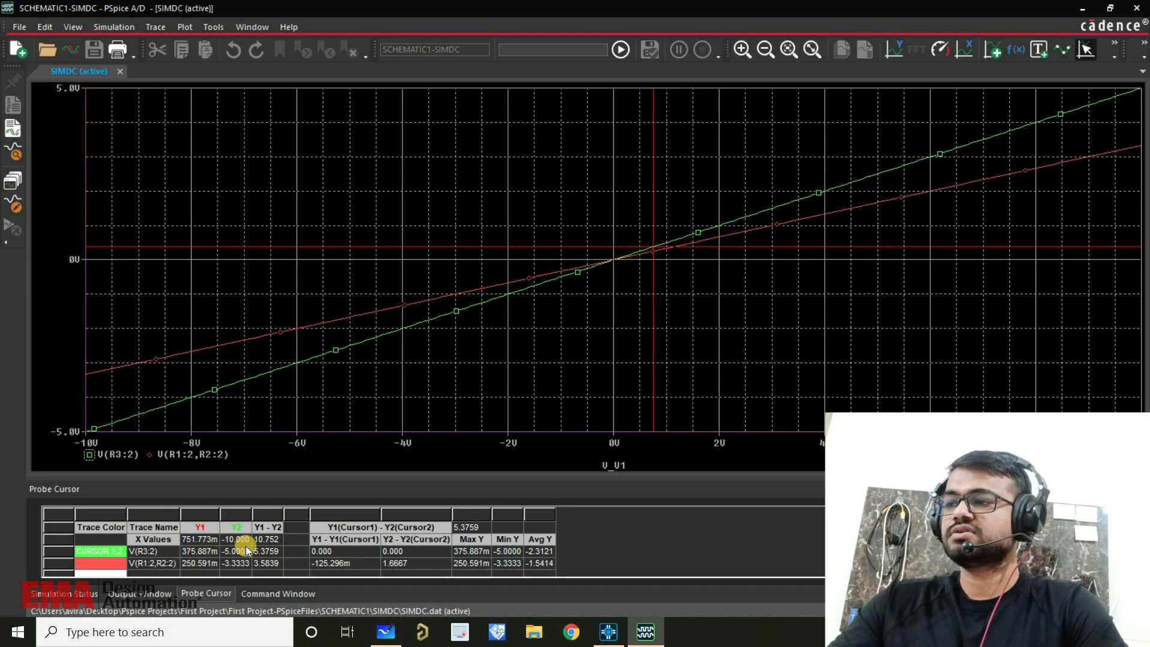
pyautogui.click(668, 251)
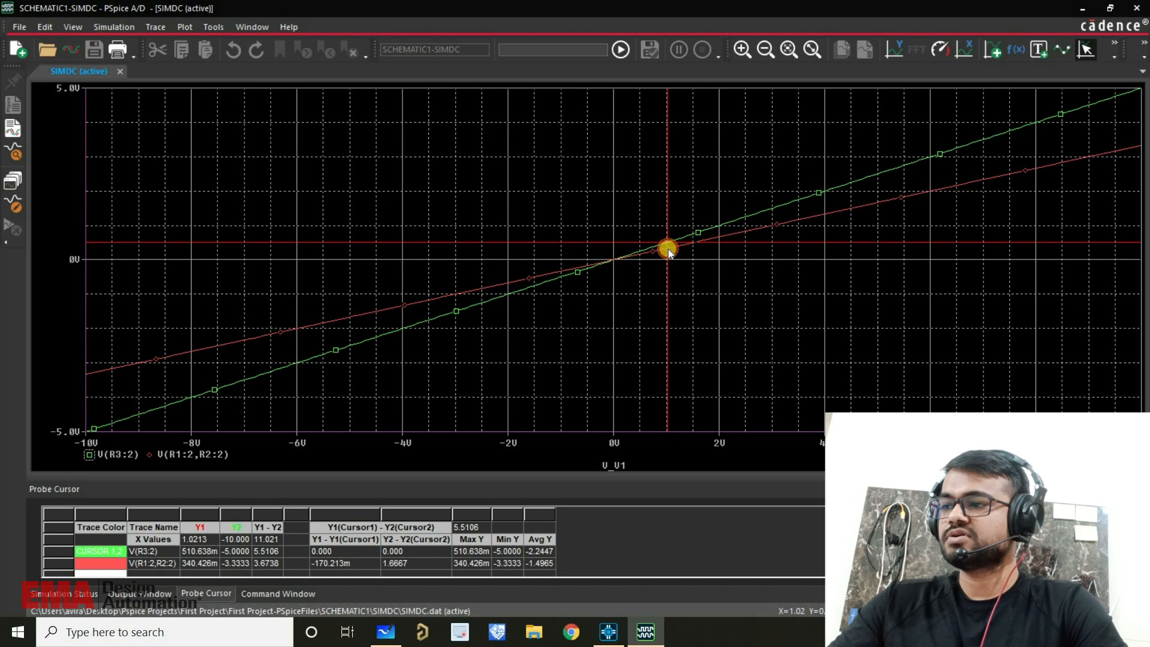
pyautogui.click(199, 543)
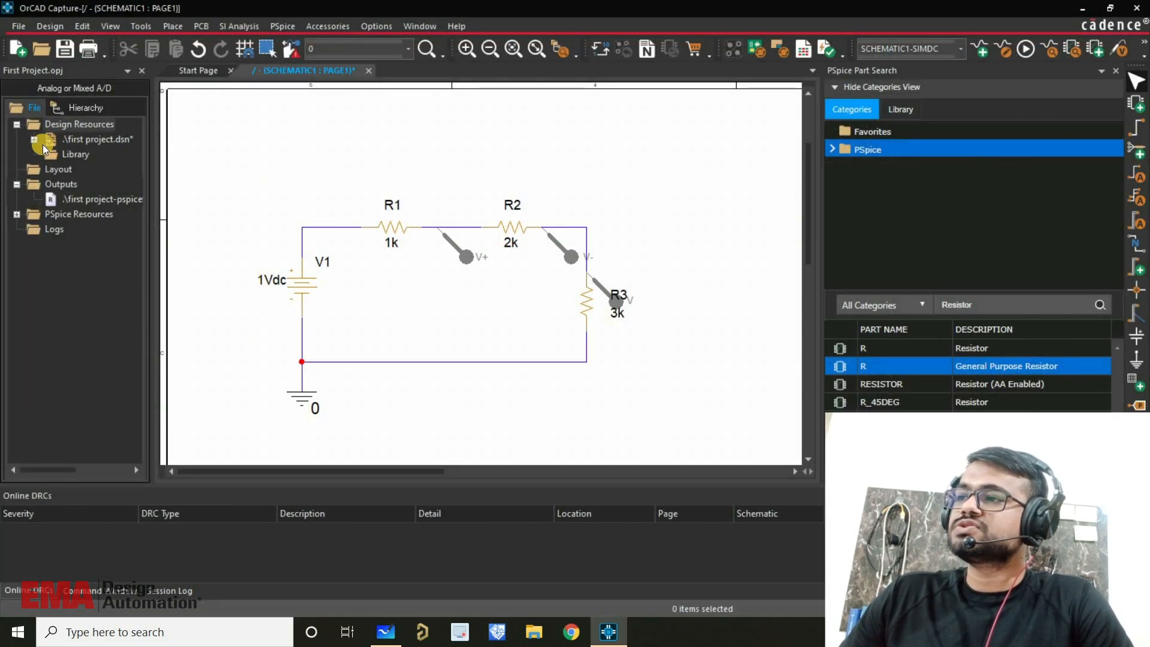
# Step: Expand the first project.dsn design and its SCHEMATIC1 folder in the project tree to list the schematic pages
pyautogui.click(29, 137)
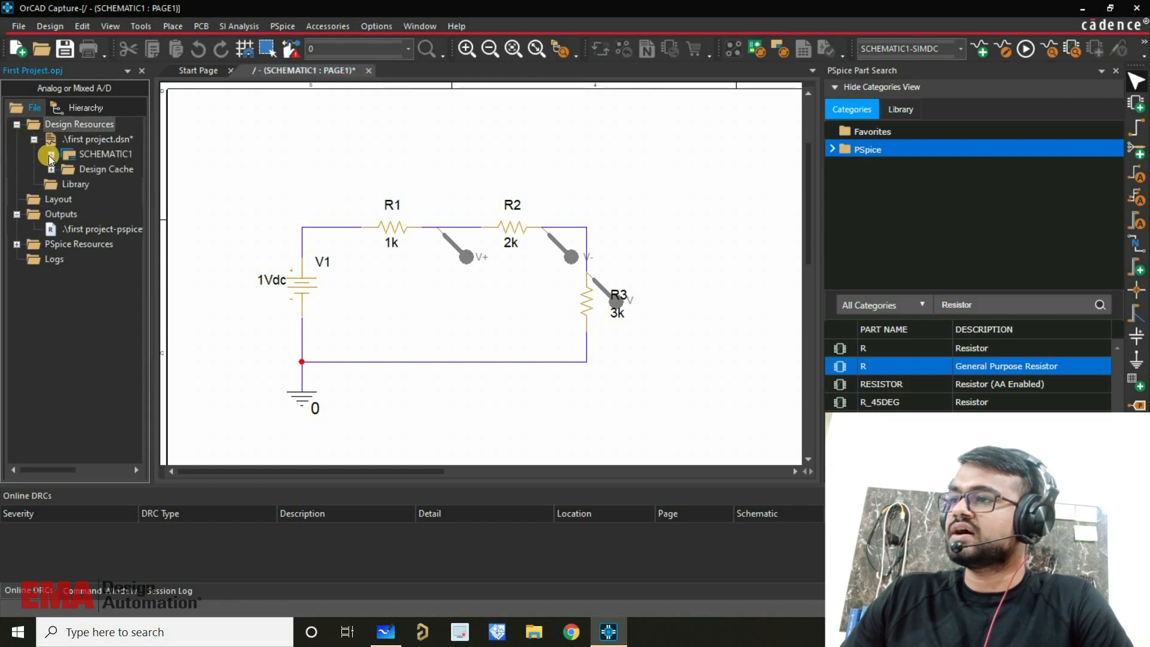
pyautogui.doubleClick(91, 156)
pyautogui.rightClick(129, 154)
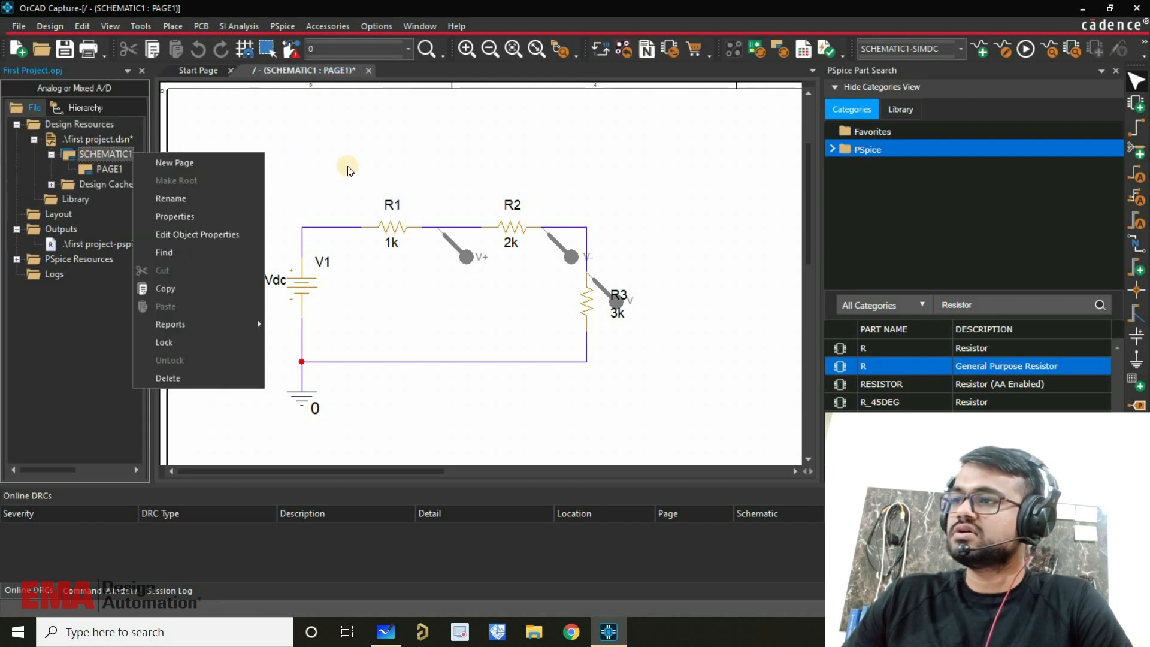
pyautogui.click(433, 264)
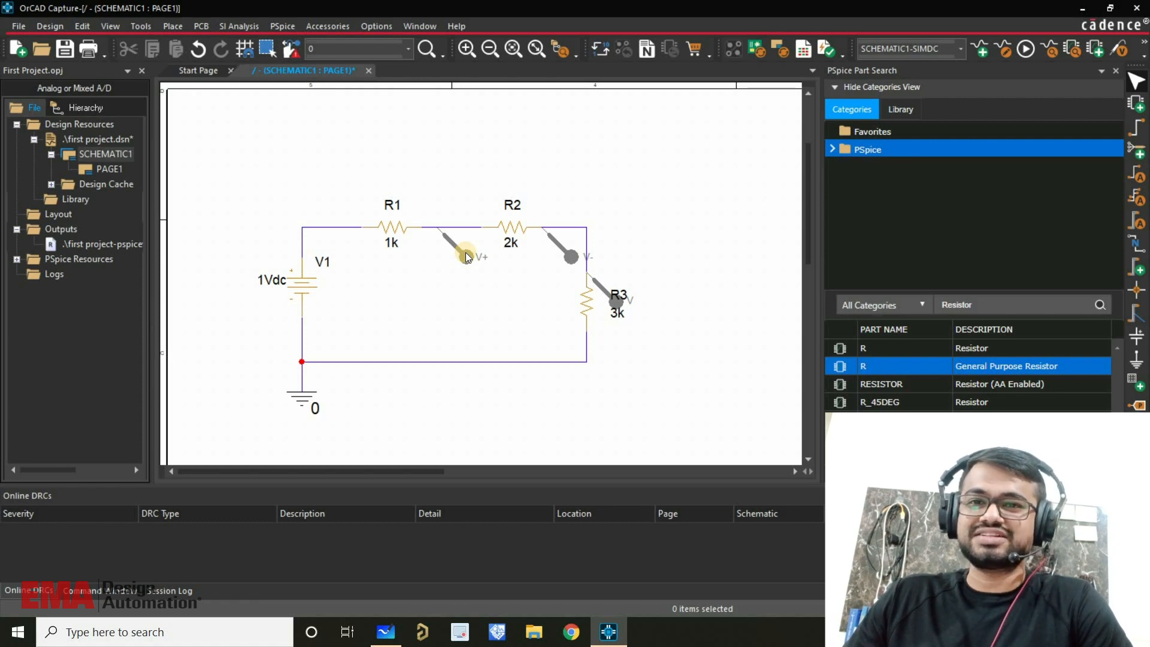
# Step: Delete the differential voltage markers around R2 and the voltage marker at R3, and save the design
pyautogui.click(466, 254)
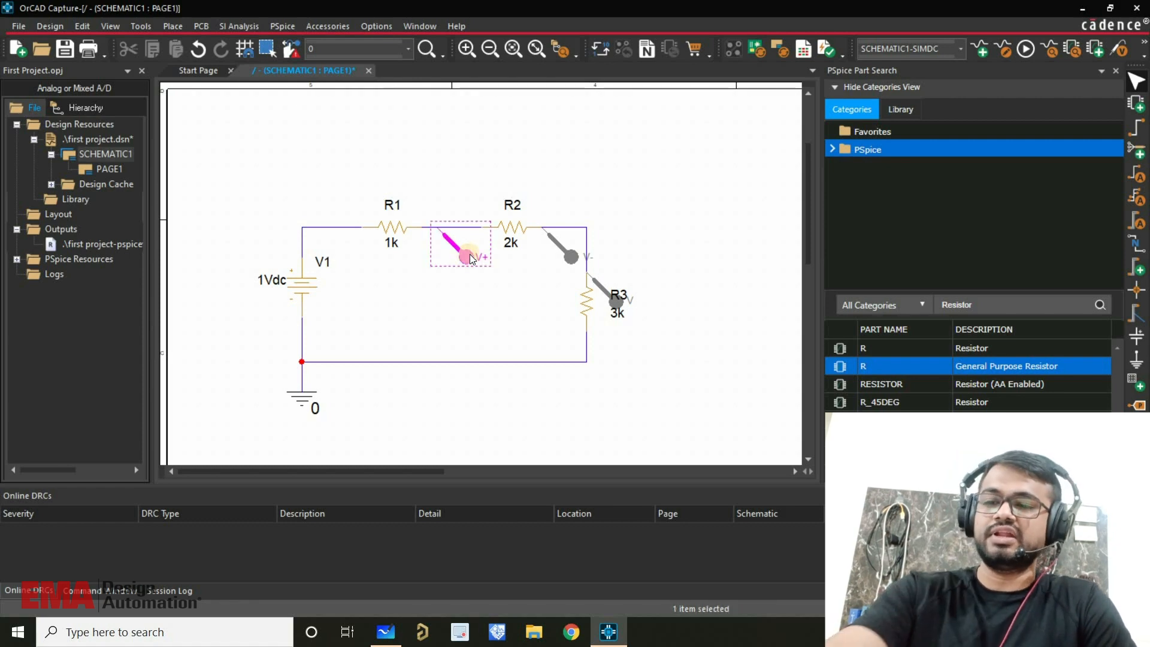
pyautogui.press('Delete')
pyautogui.click(606, 293)
pyautogui.press('Delete')
pyautogui.click(60, 50)
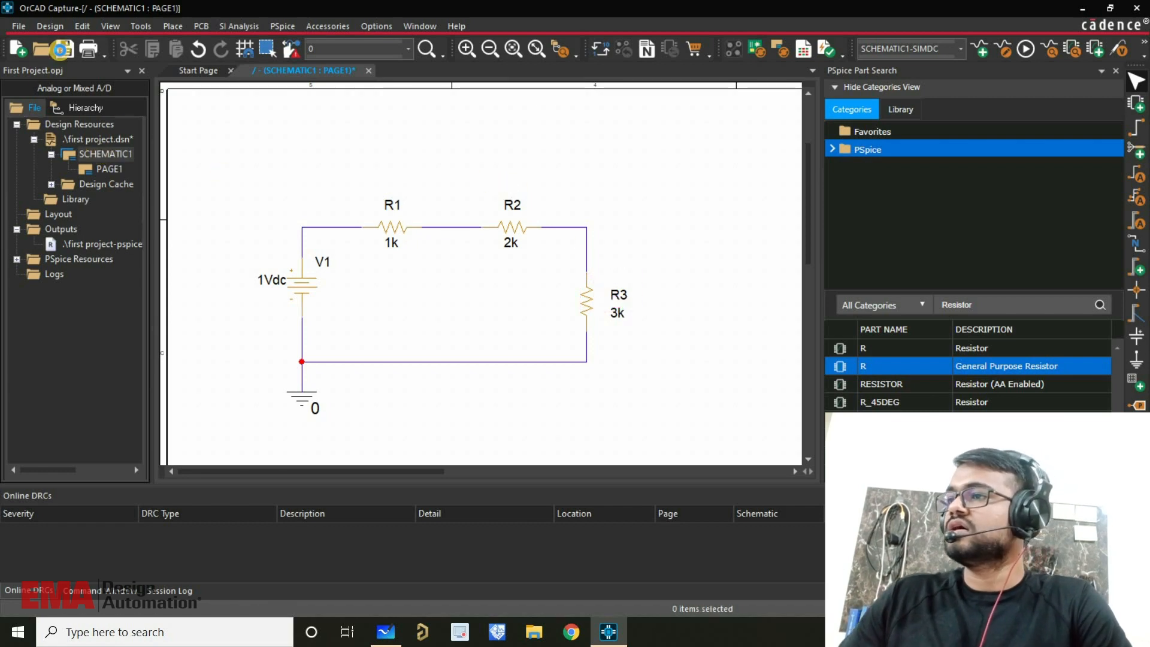
# Step: Add a new page named AC SWEEP to SCHEMATIC1 and open it
pyautogui.rightClick(102, 157)
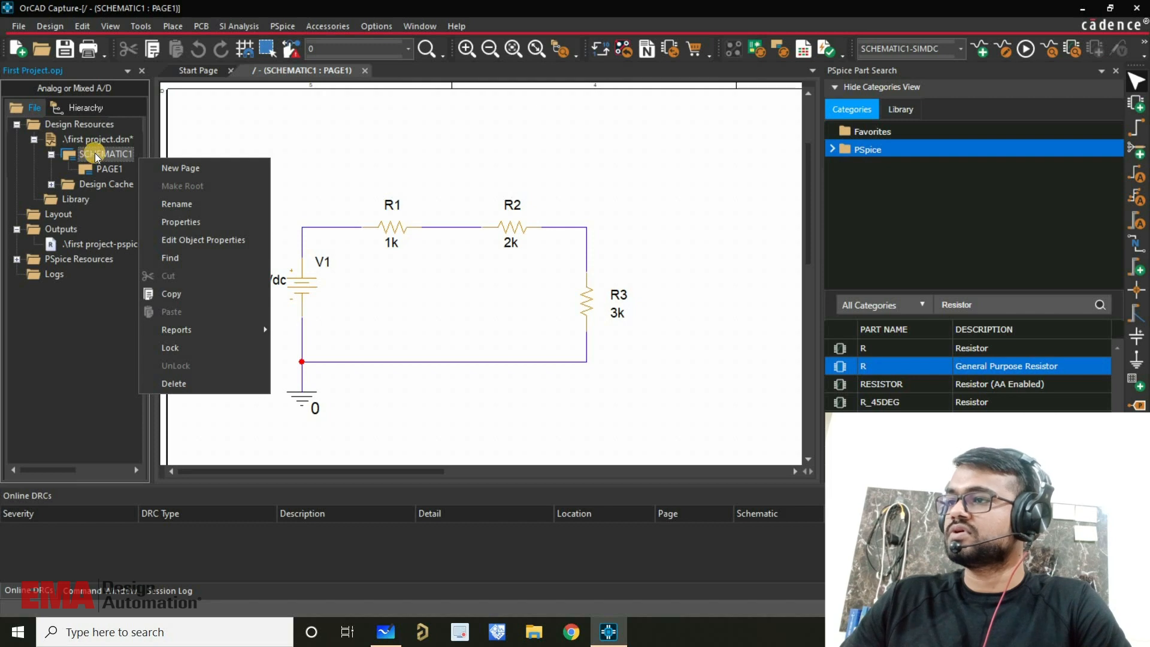
pyautogui.click(160, 168)
pyautogui.click(524, 313)
pyautogui.doubleClick(525, 314)
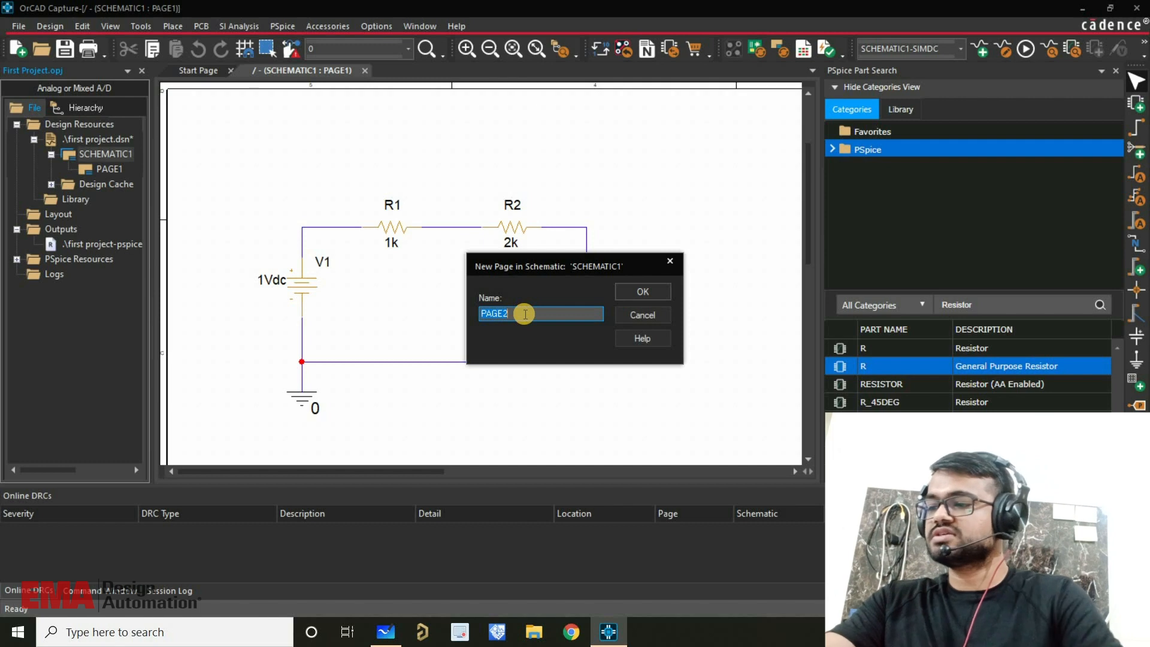
pyautogui.write('AC SWEEP')
pyautogui.press('Return')
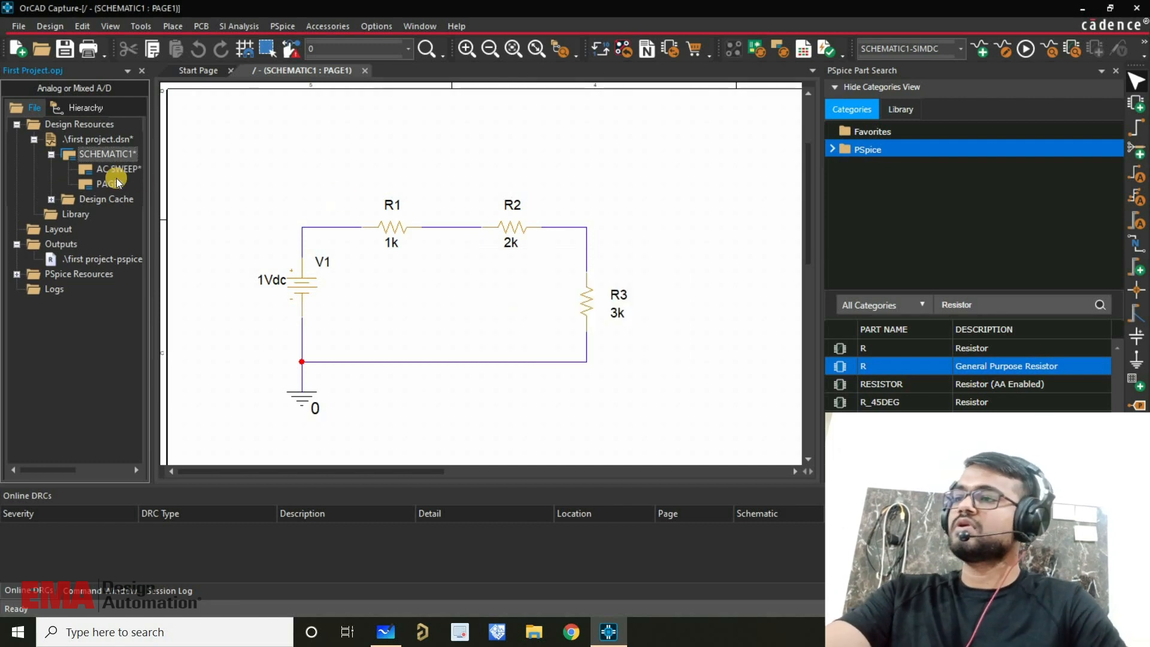
pyautogui.doubleClick(119, 168)
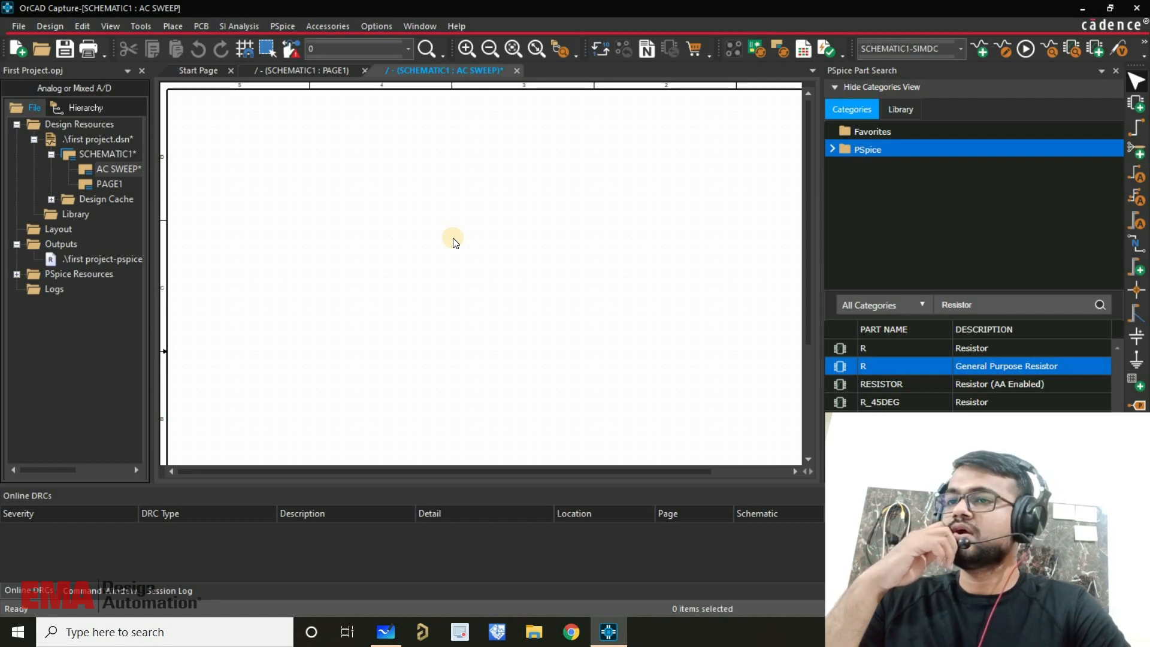
# Step: Place one General Purpose Resistor horizontally on the AC SWEEP page and end placement
pyautogui.click(989, 301)
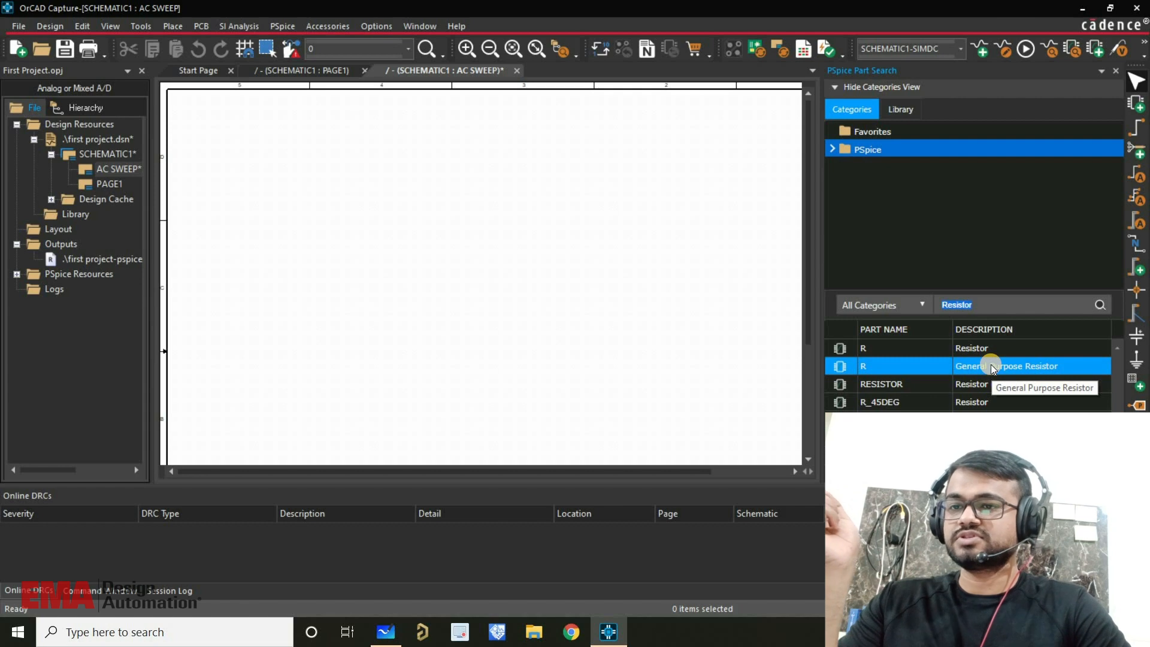
pyautogui.click(476, 305)
pyautogui.doubleClick(984, 369)
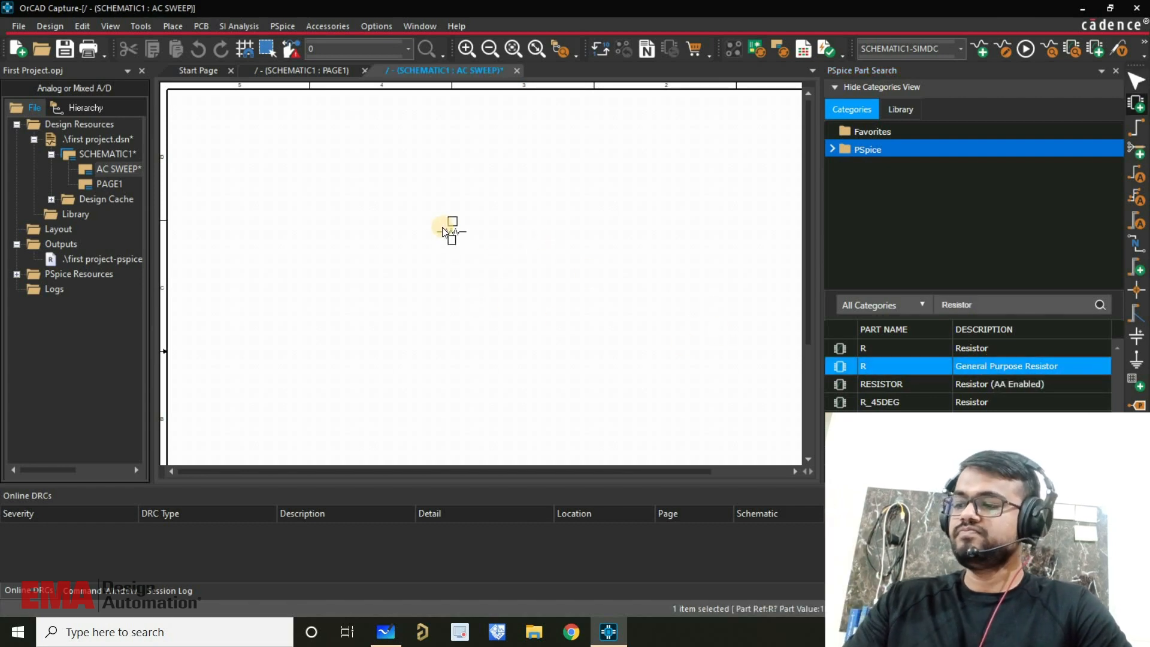
pyautogui.scroll(4, 423, 216)
pyautogui.scroll(-4, 427, 215)
pyautogui.click(444, 226)
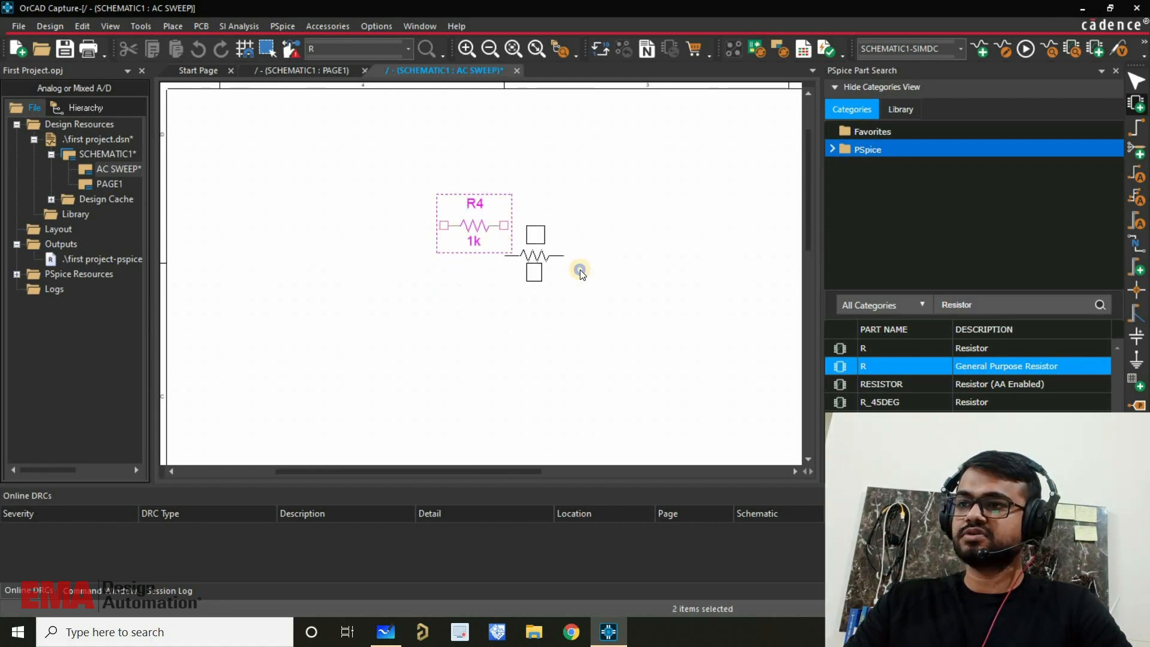
pyautogui.rightClick(613, 276)
pyautogui.click(628, 276)
pyautogui.click(755, 379)
# Step: Search the parts for Capacitor and place one General Purpose Capacitor vertically, below and to the right of R4
pyautogui.click(981, 309)
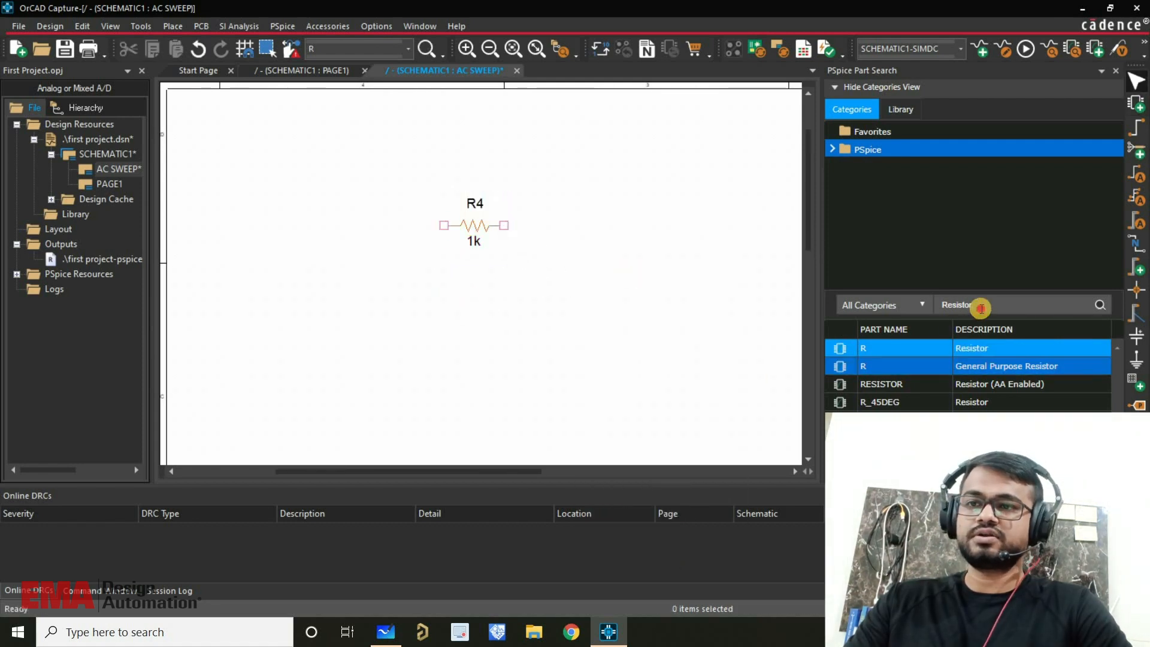
pyautogui.doubleClick(982, 310)
pyautogui.write('Capac')
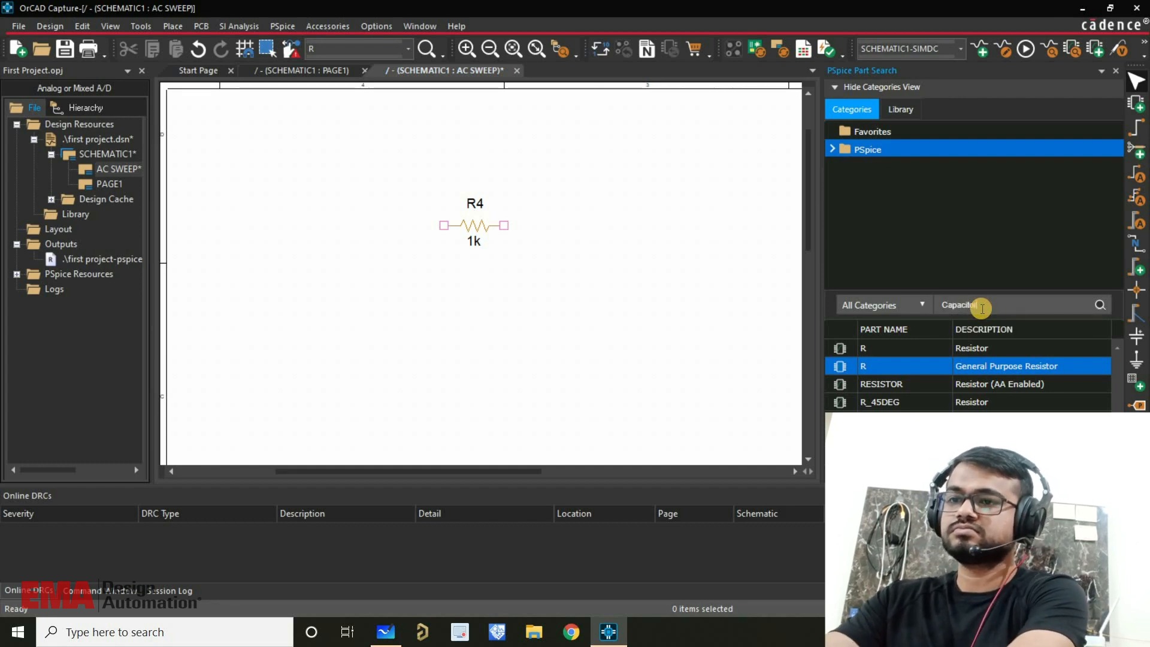
pyautogui.press('Return')
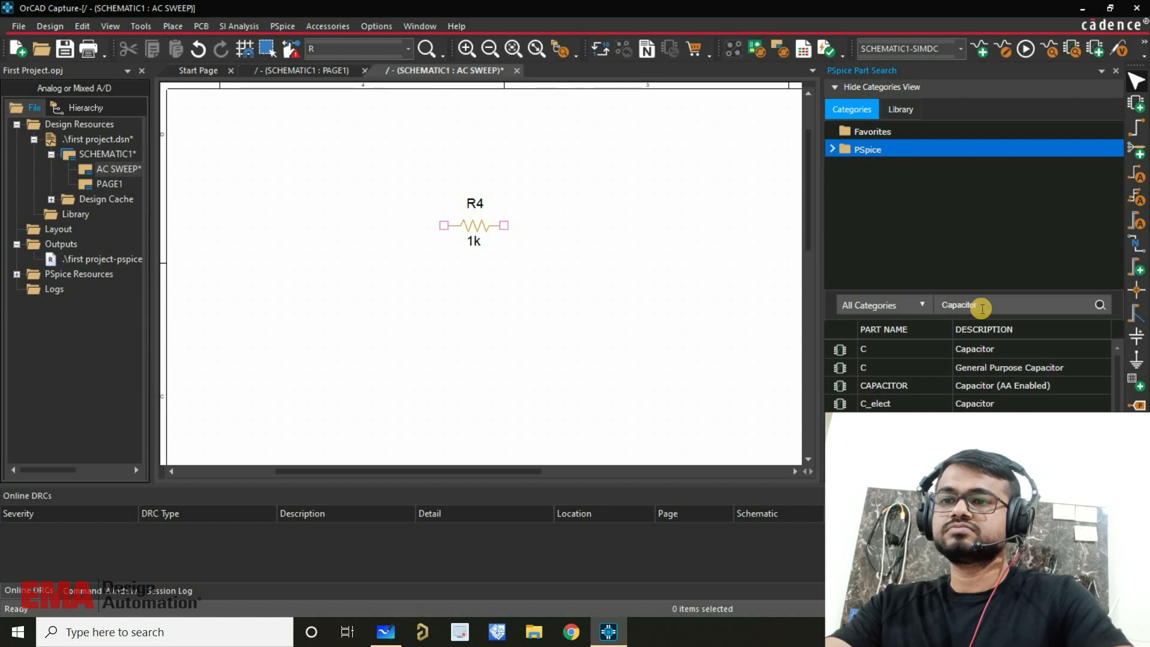
pyautogui.click(949, 368)
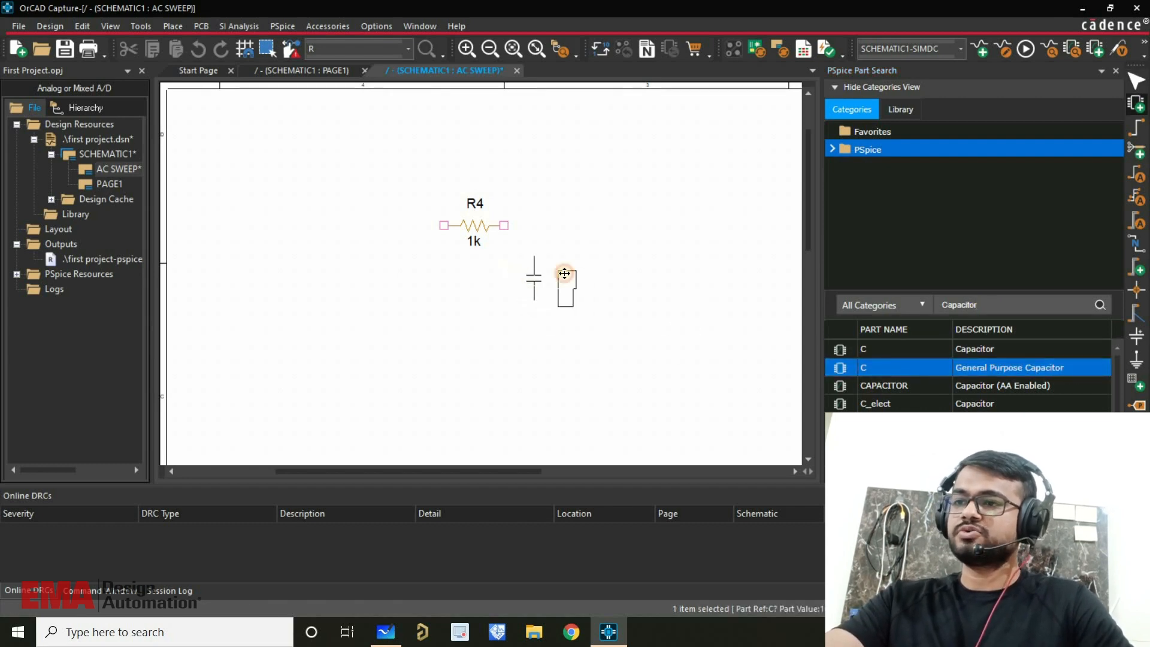
pyautogui.click(504, 278)
pyautogui.rightClick(607, 215)
pyautogui.press('Escape')
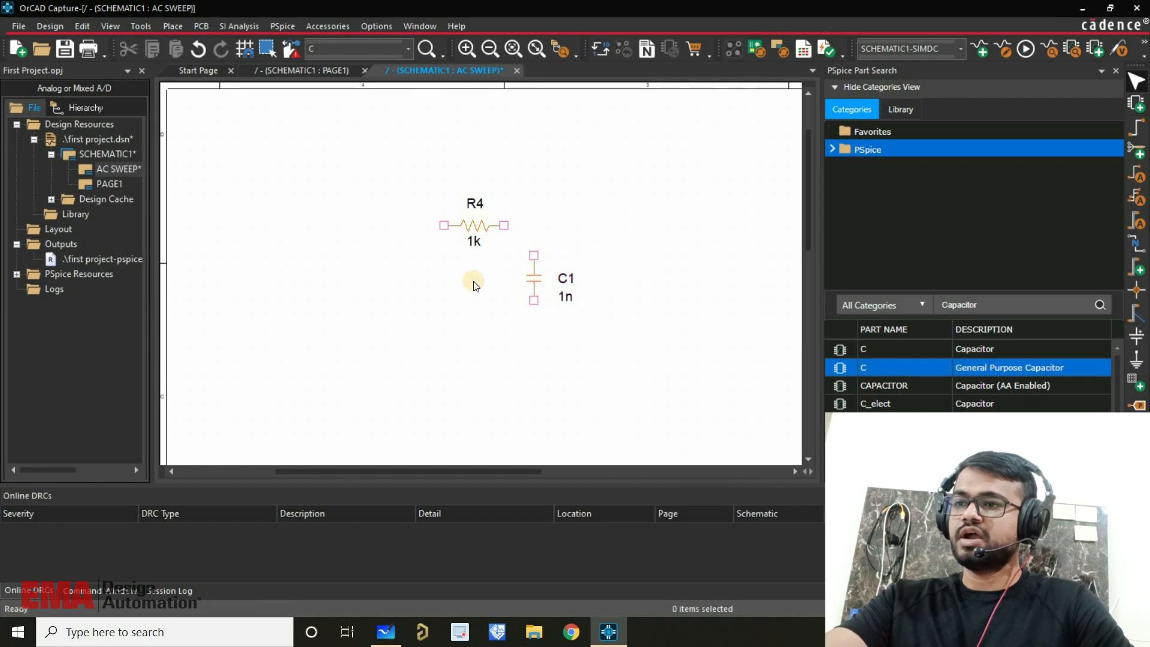
# Step: Set the value of capacitor C1 to 1u
pyautogui.doubleClick(565, 297)
pyautogui.moveTo(520, 202); pyautogui.dragTo(659, 182)
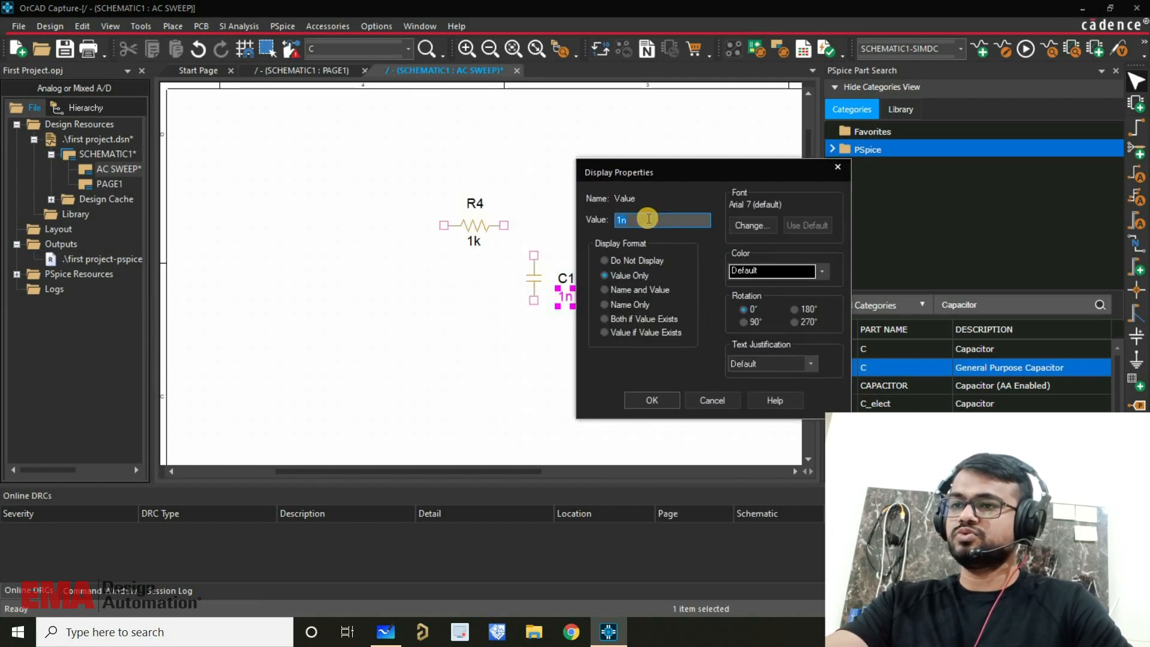
pyautogui.write('1')
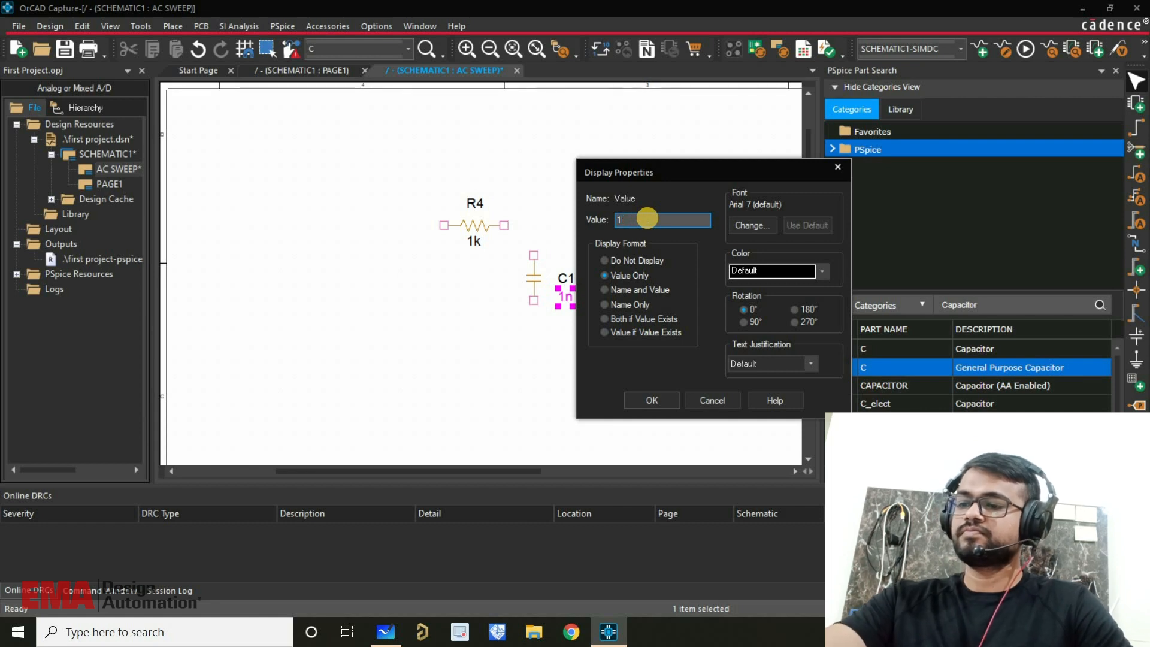
pyautogui.write('u')
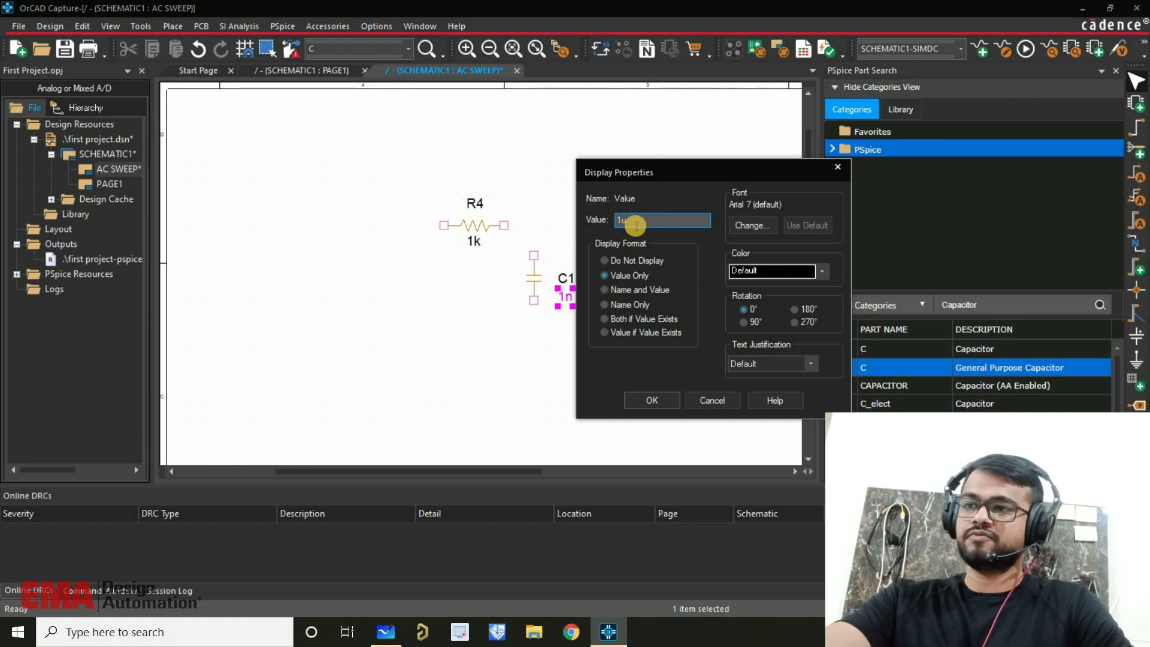
pyautogui.click(653, 408)
# Step: Search the PSpice parts for AC, and refine the search to VAC
pyautogui.doubleClick(977, 308)
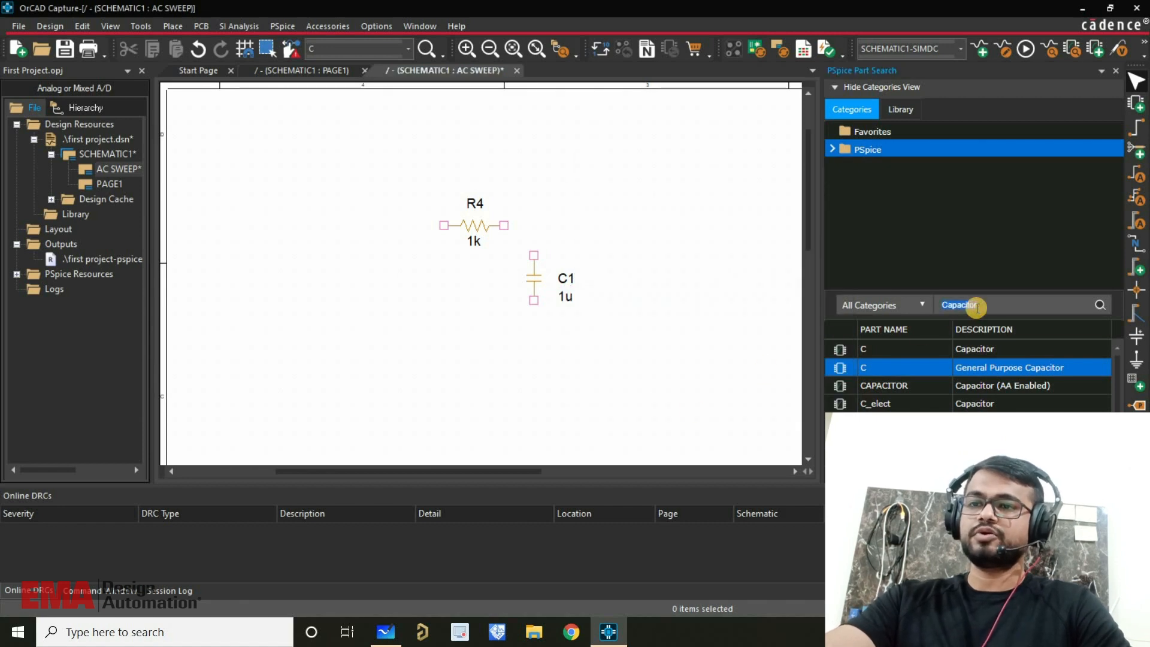
pyautogui.write('AC')
pyautogui.press('Return')
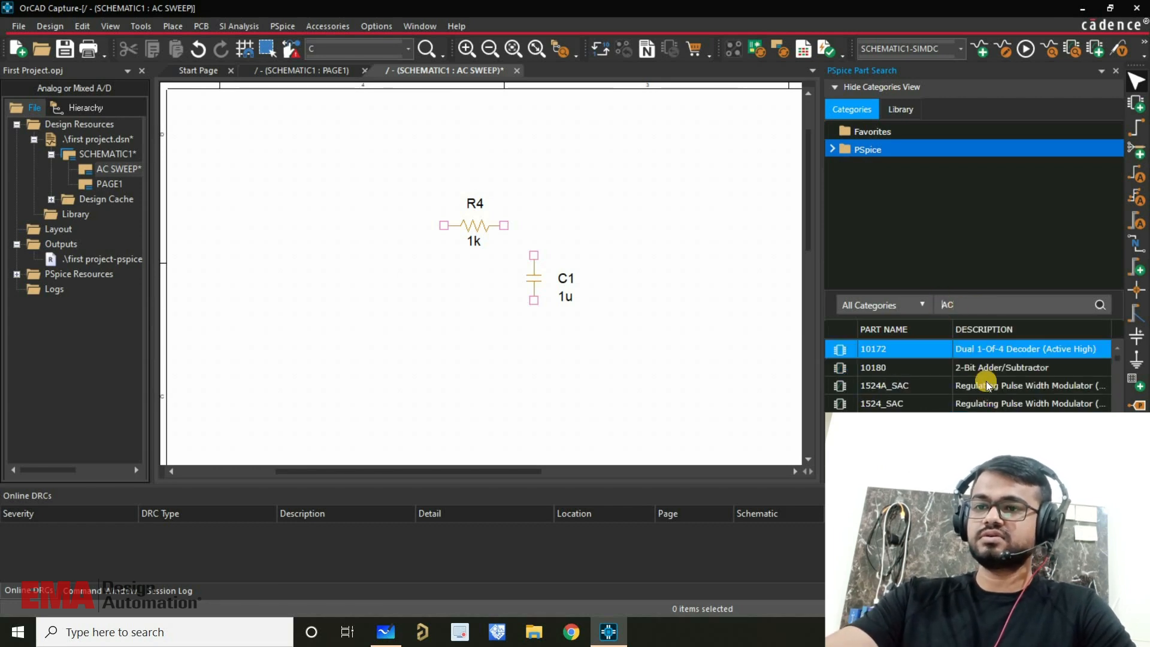
pyautogui.scroll(-10, 967, 383)
pyautogui.scroll(-5, 968, 395)
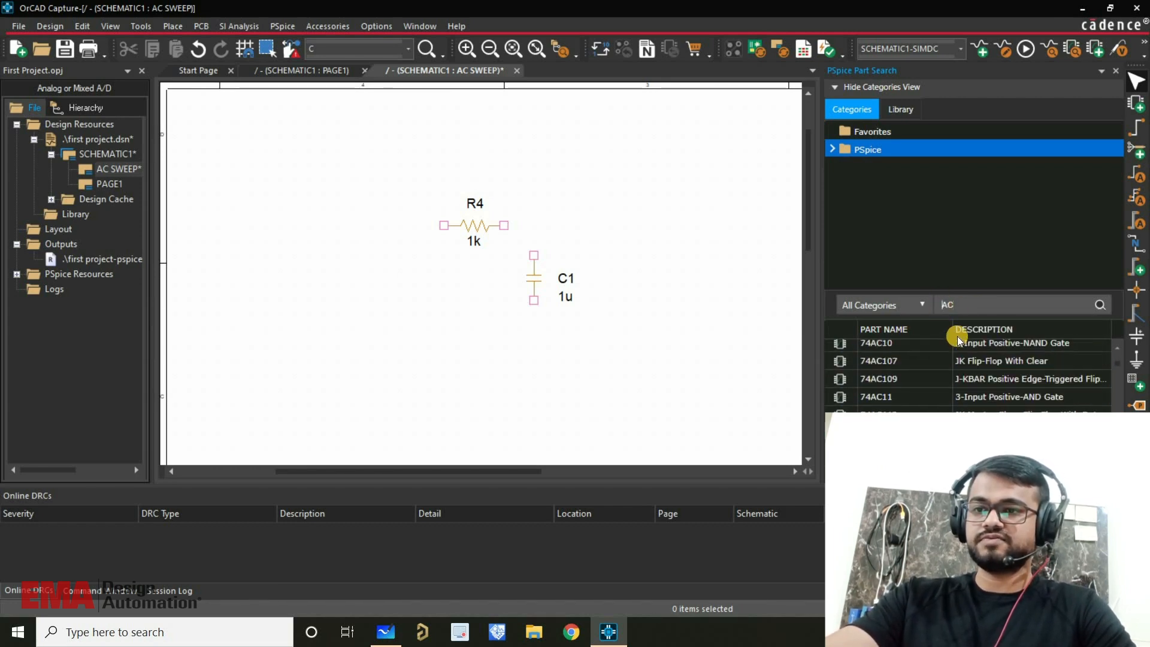
pyautogui.press('Home')
pyautogui.write('V')
pyautogui.press('Return')
# Step: Place one VAC AC Voltage Source below and to the left of R4, and end placement
pyautogui.doubleClick(984, 348)
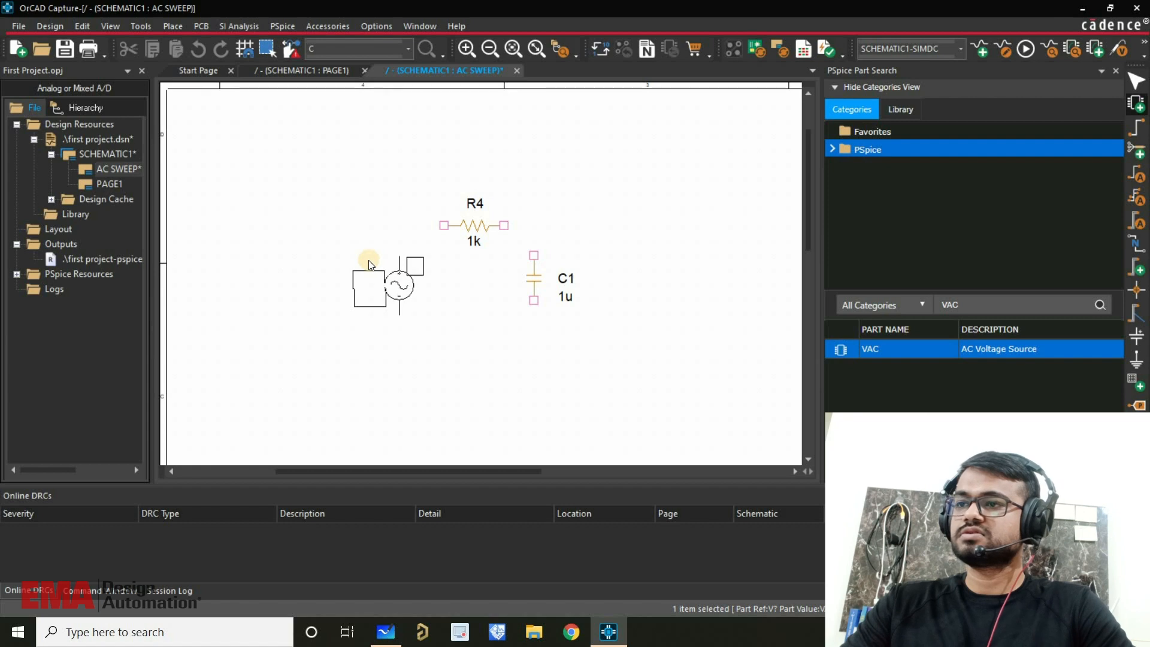
pyautogui.click(359, 205)
pyautogui.rightClick(337, 192)
pyautogui.click(351, 201)
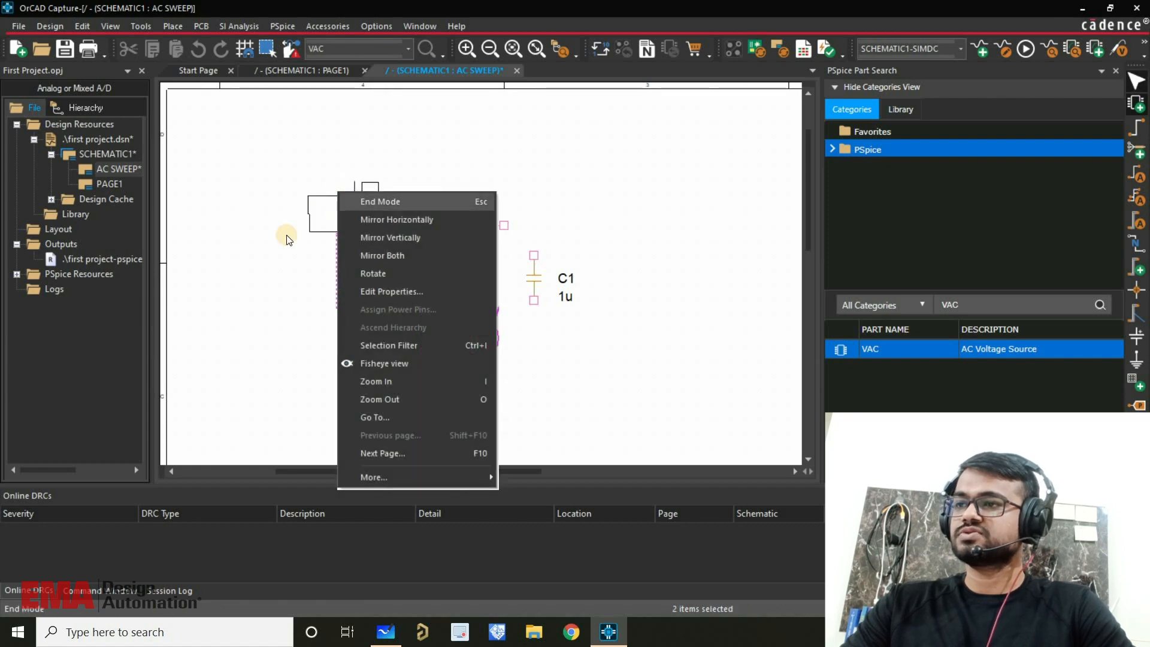
pyautogui.click(287, 235)
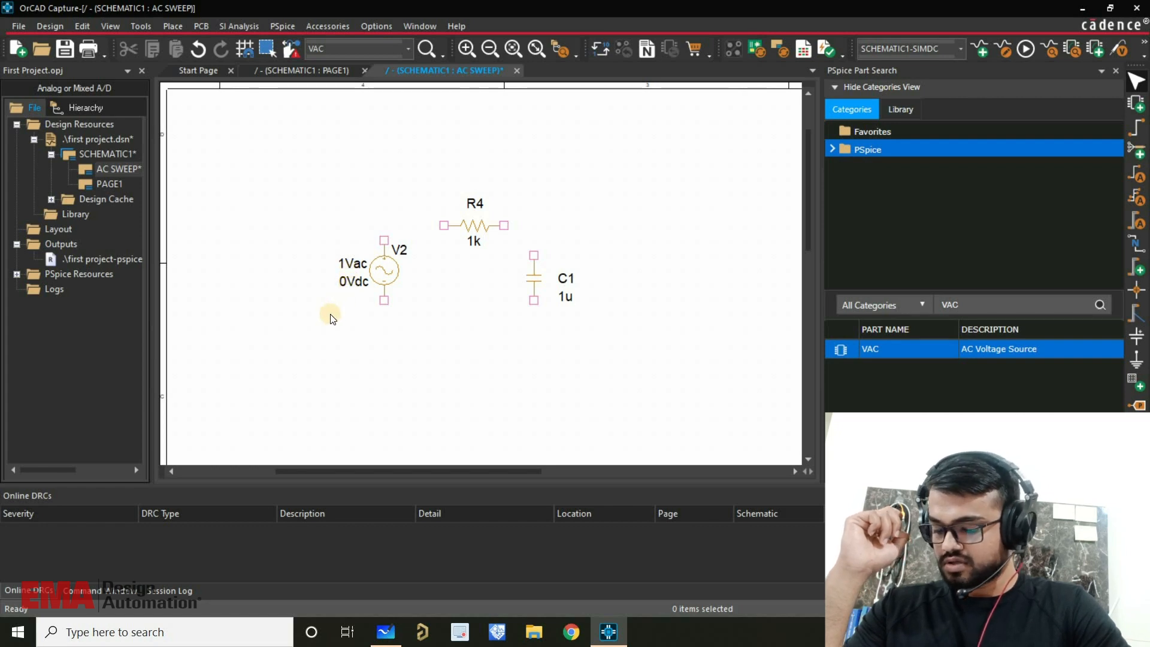
# Step: Inspect the ACMAG and DC properties of voltage source V2 and close them without changes
pyautogui.doubleClick(353, 264)
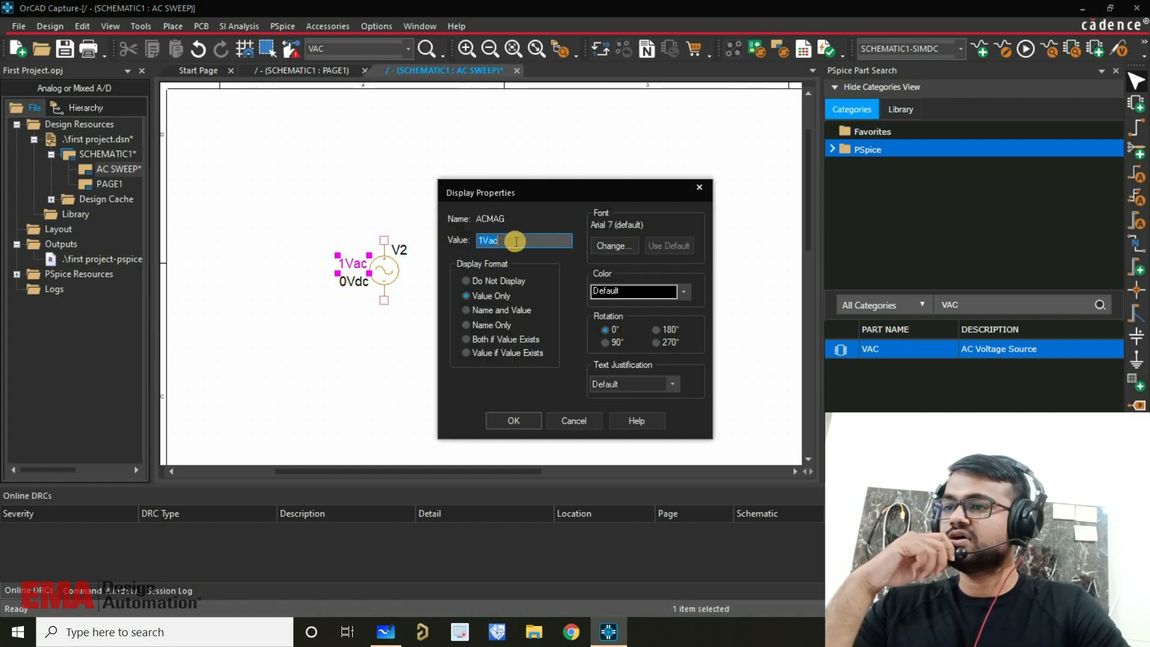
pyautogui.click(368, 372)
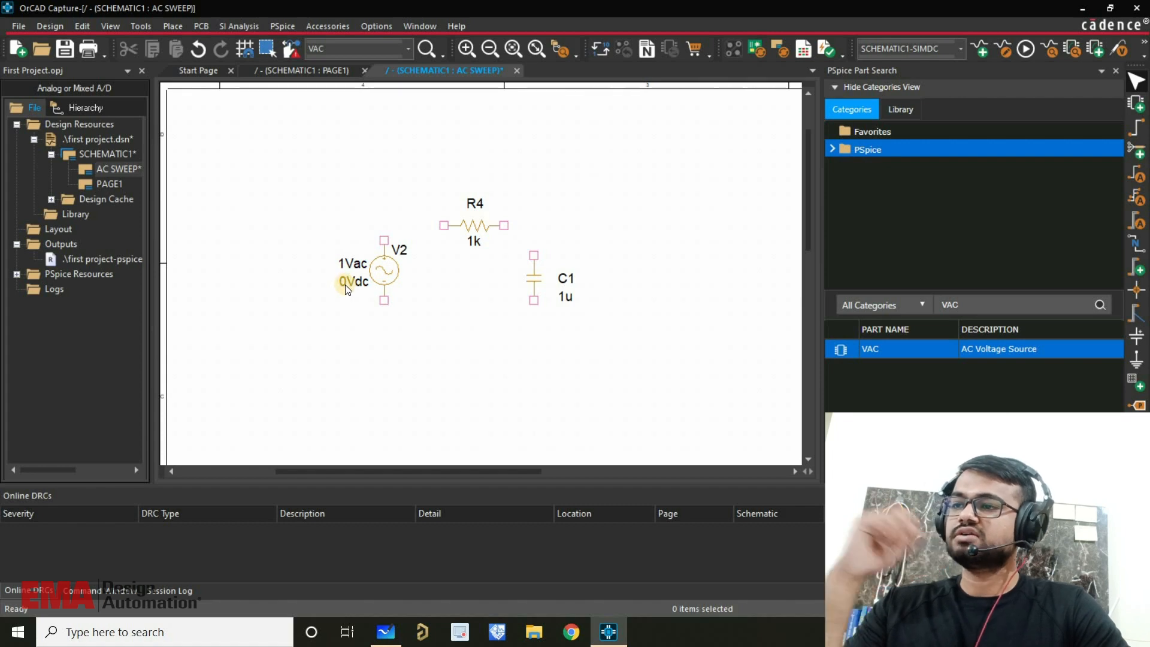
pyautogui.doubleClick(345, 285)
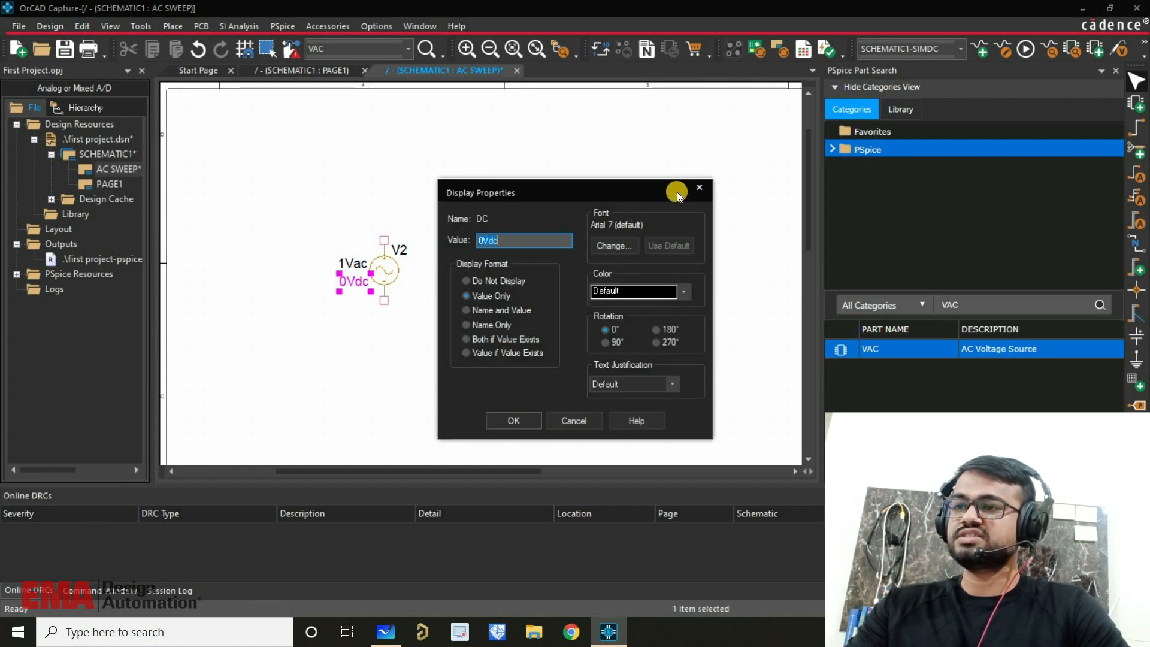
pyautogui.click(695, 188)
pyautogui.click(462, 354)
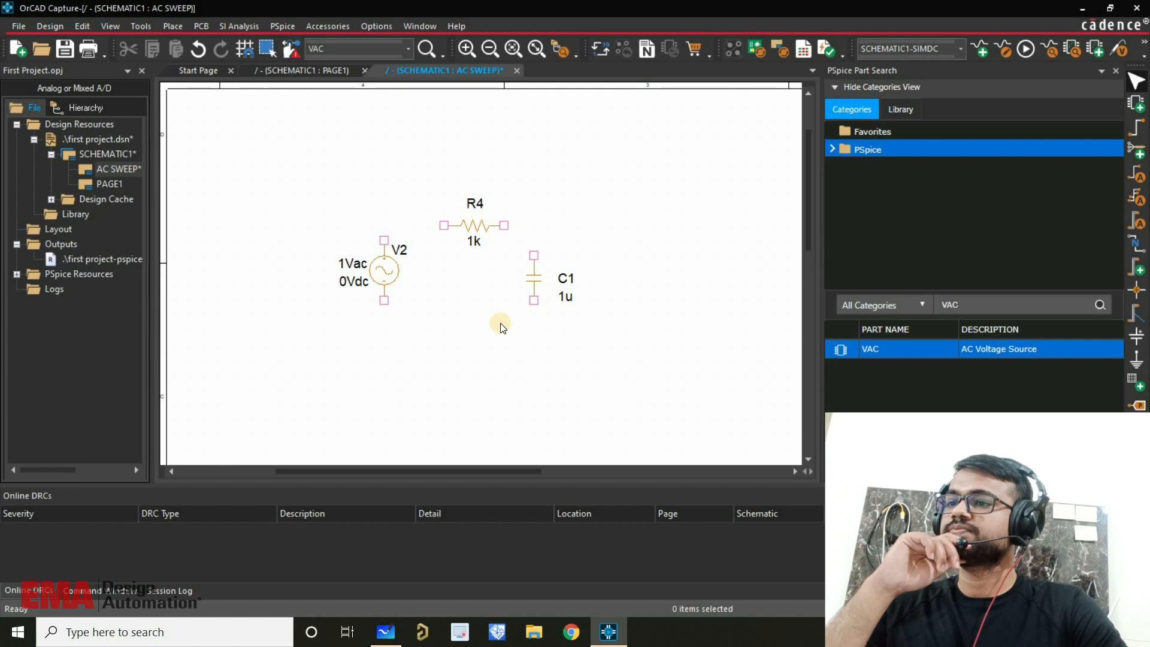
# Step: Set the value of capacitor C1 to 3u
pyautogui.doubleClick(565, 296)
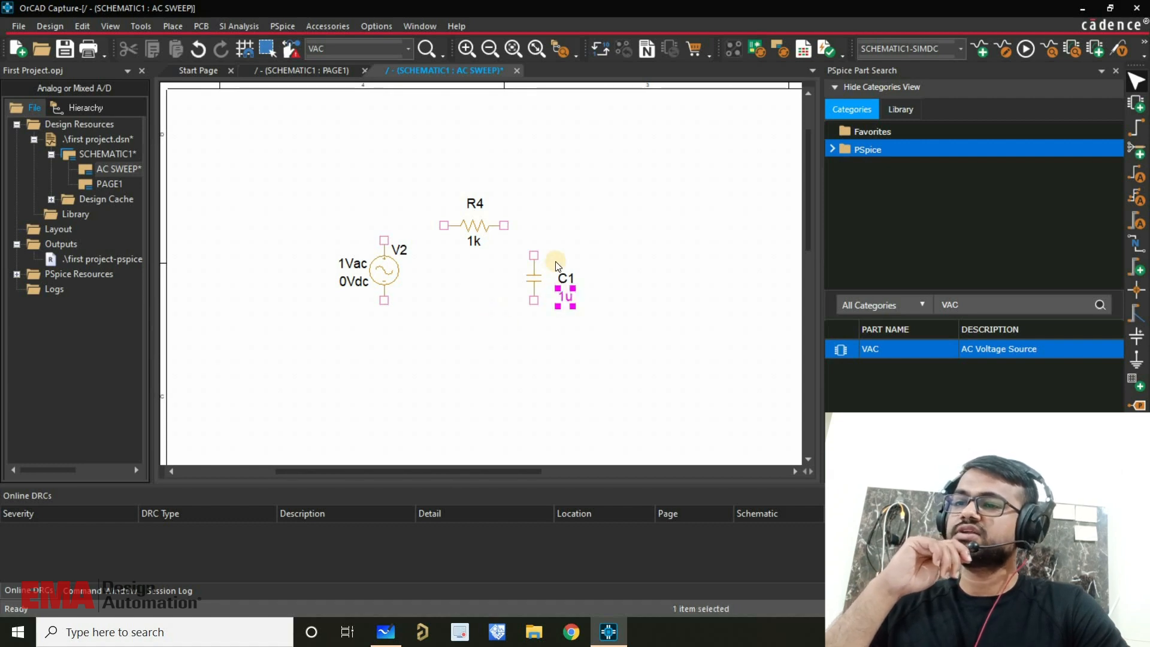
pyautogui.click(484, 240)
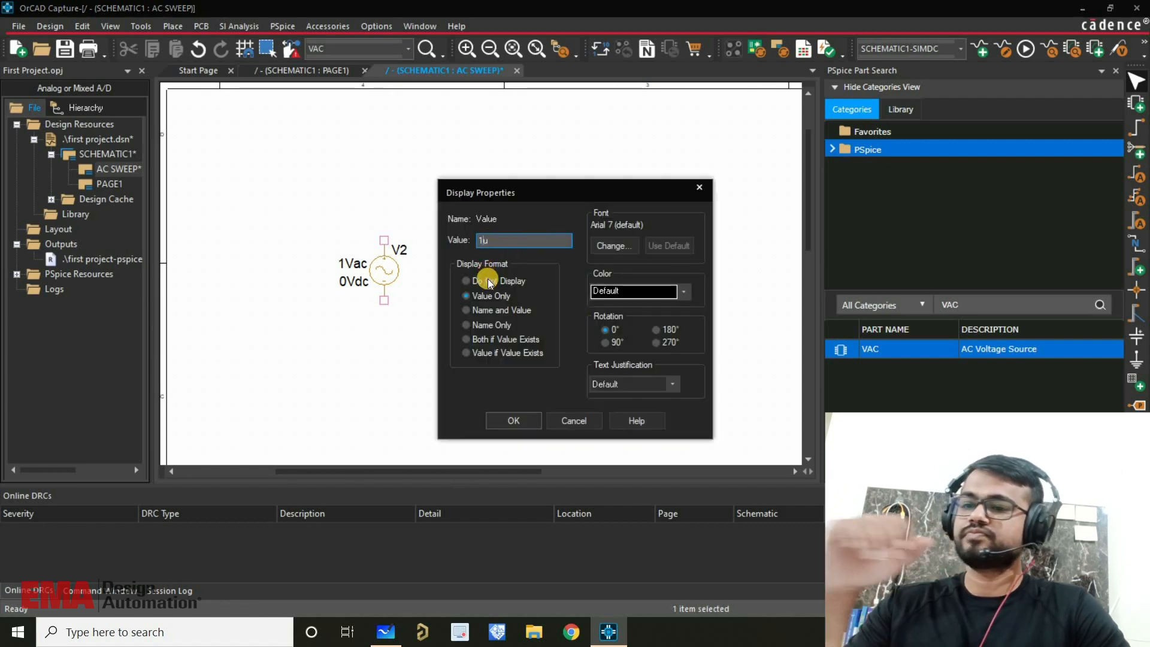
pyautogui.write('3')
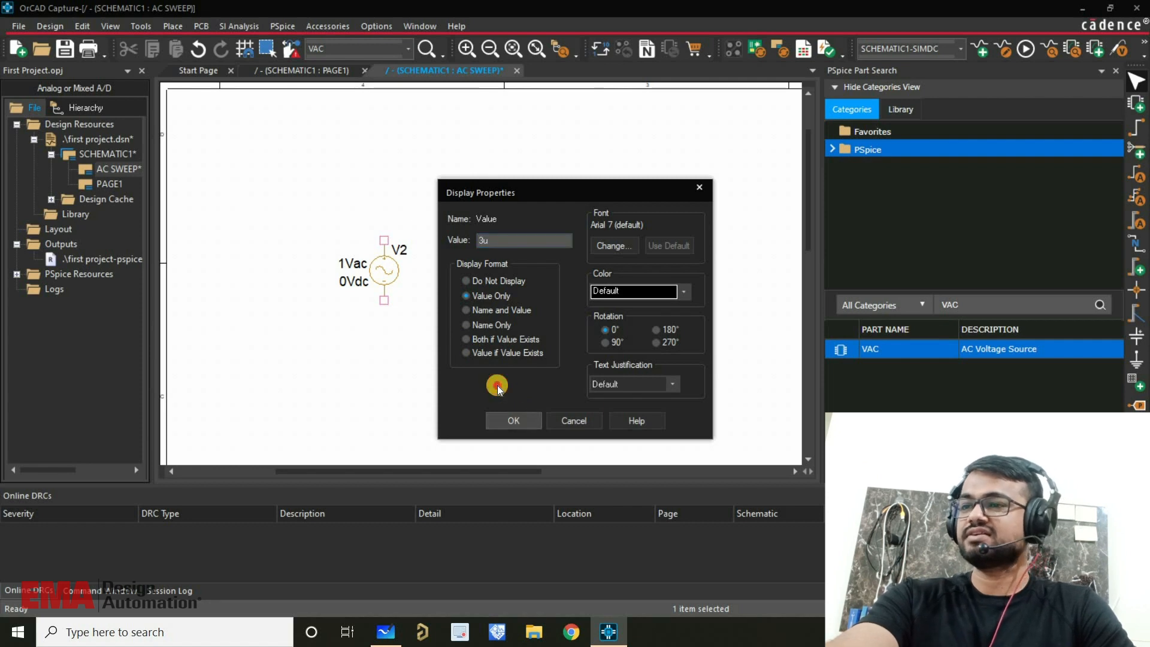
pyautogui.press('Return')
# Step: Wire the top of V2 to R4, R4 to the top of C1, and the bottom of C1 back to V2
pyautogui.click(1136, 127)
pyautogui.click(384, 241)
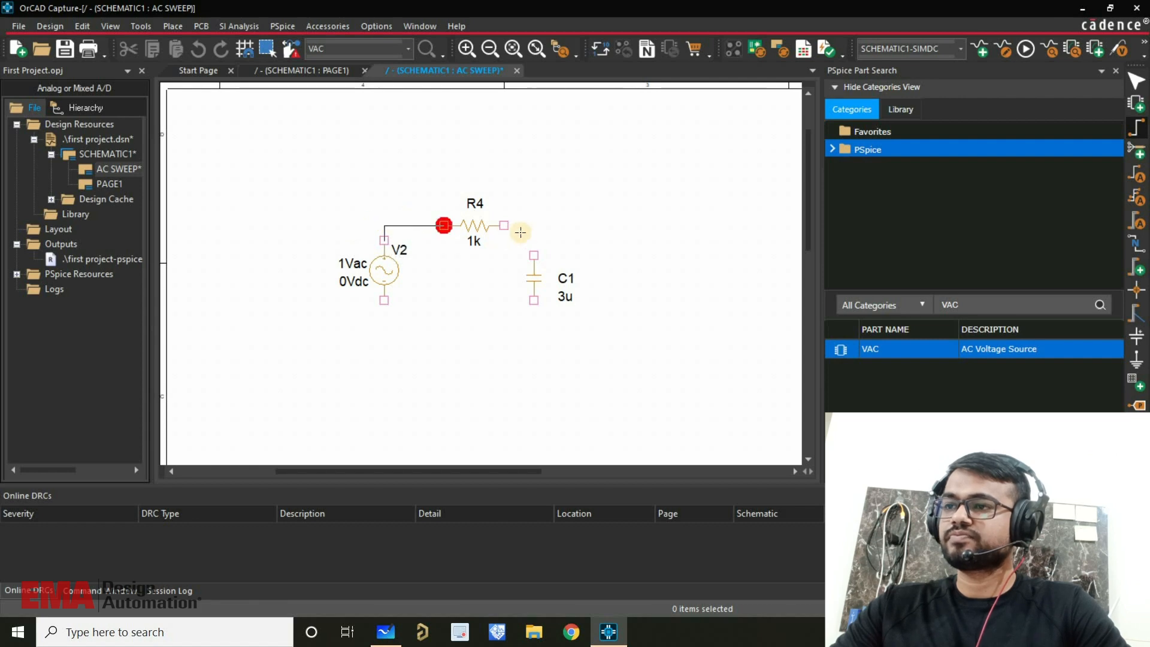
pyautogui.click(443, 225)
pyautogui.click(534, 254)
pyautogui.click(504, 225)
pyautogui.click(534, 300)
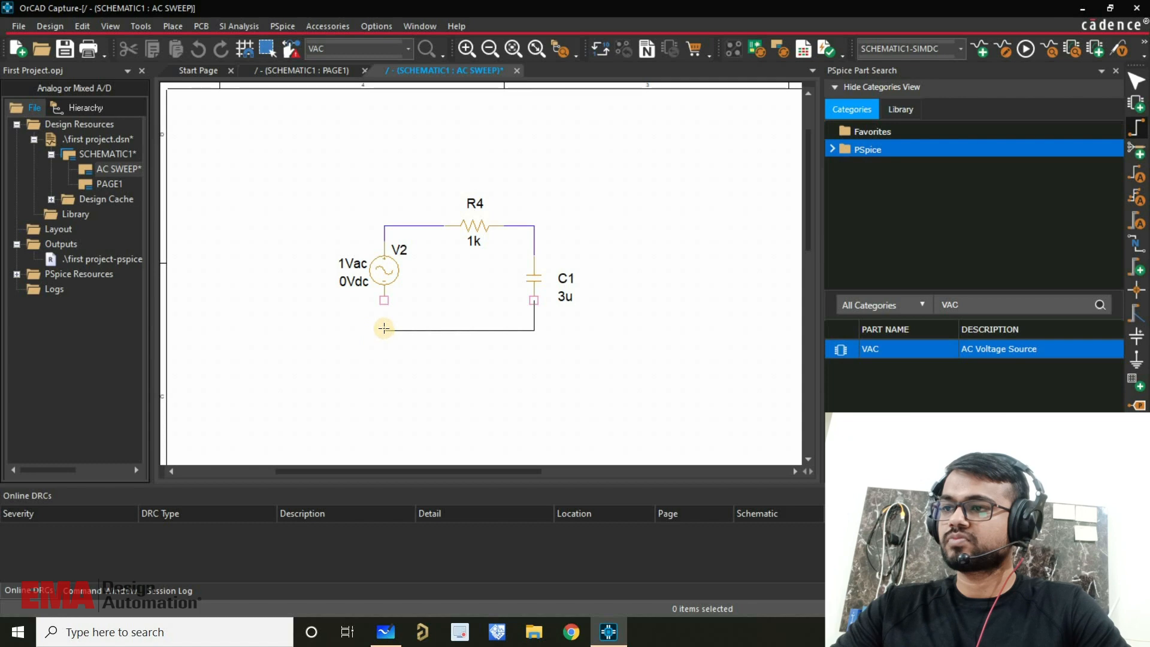
pyautogui.click(384, 300)
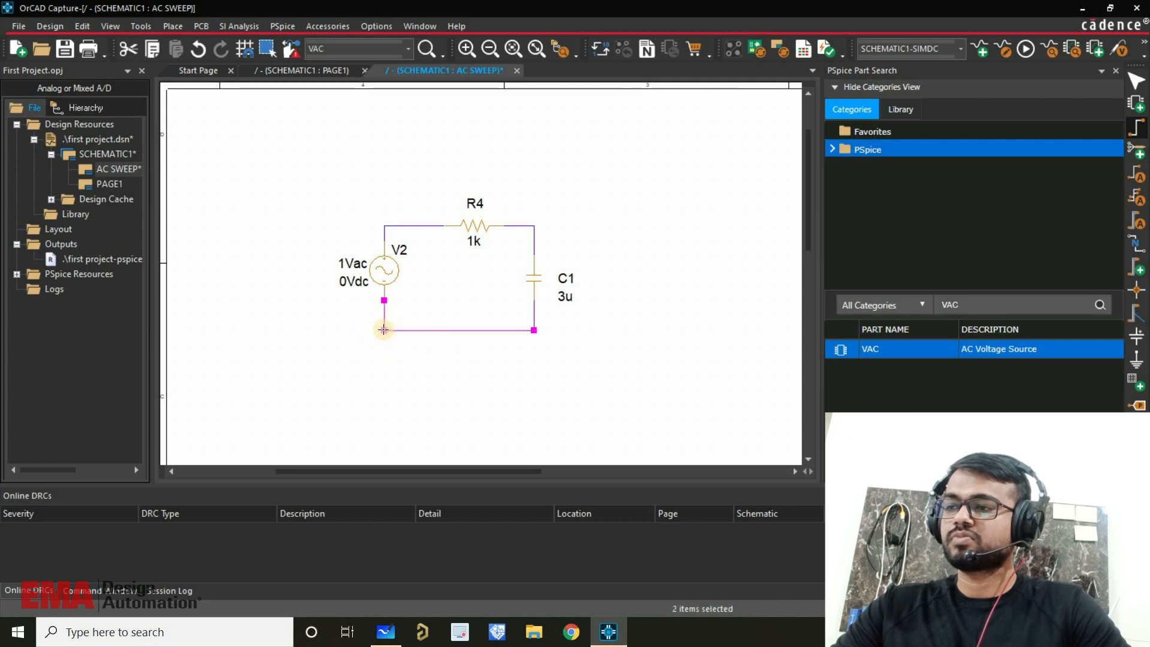
# Step: Draw a short wire stub down from the corner below V2 and end wiring
pyautogui.click(384, 330)
pyautogui.doubleClick(387, 358)
pyautogui.rightClick(388, 357)
pyautogui.click(412, 361)
pyautogui.rightClick(412, 360)
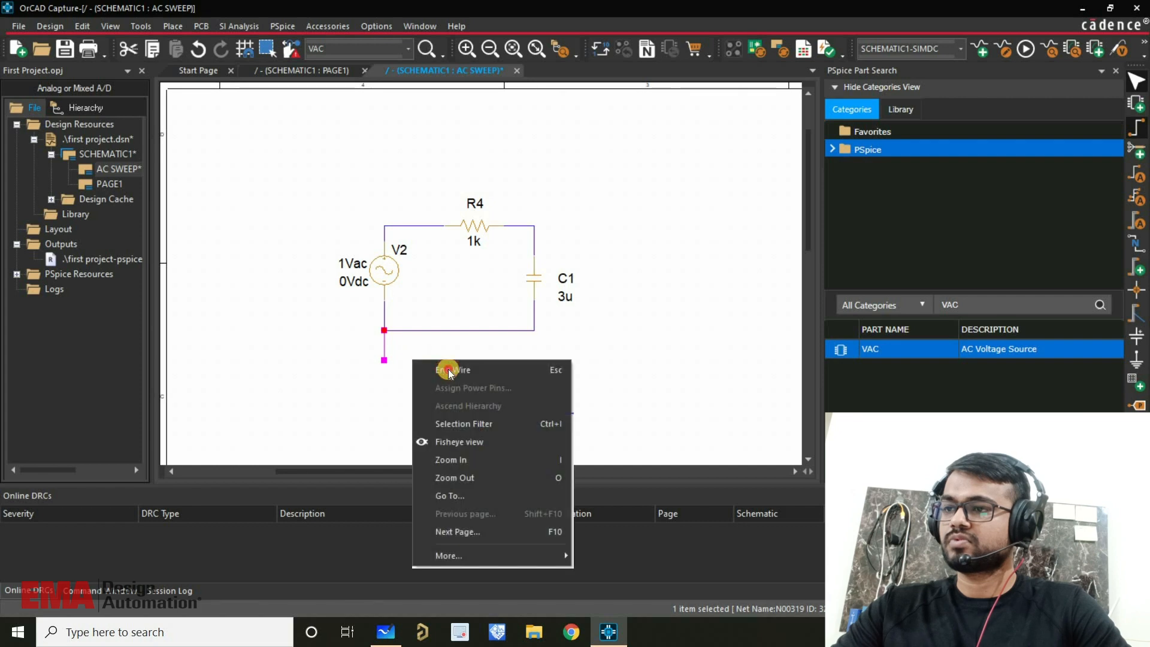
pyautogui.click(449, 369)
# Step: Place the 0/CAPSYM ground at the end of the wire stub below V2 and end placement
pyautogui.click(1140, 350)
pyautogui.click(456, 278)
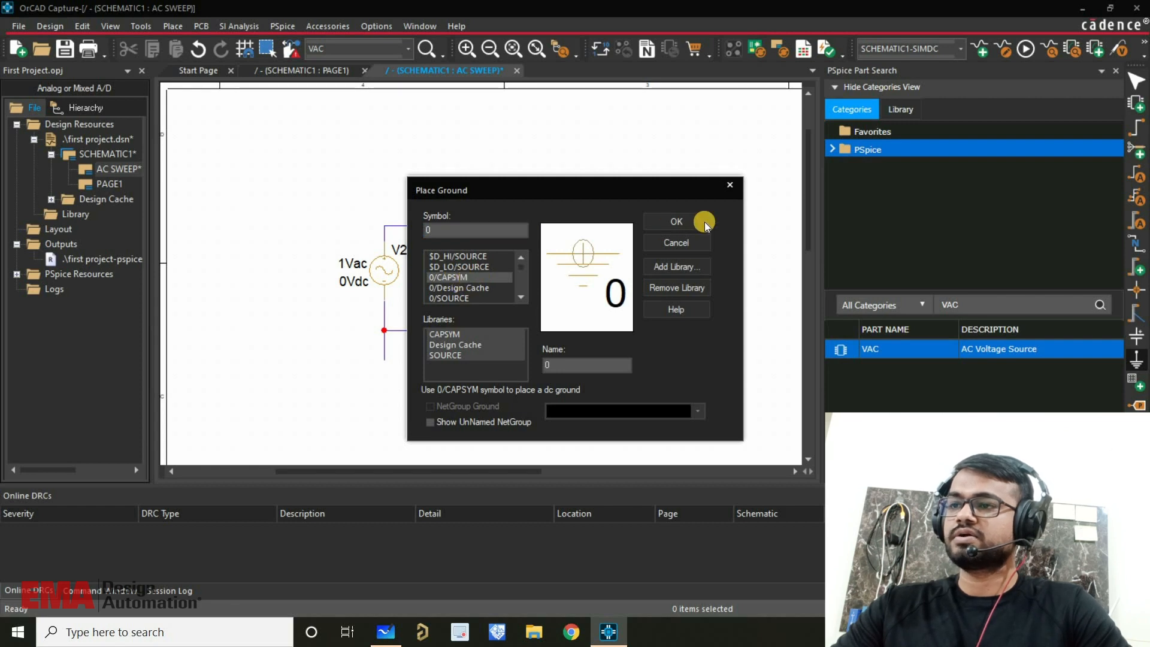
pyautogui.click(677, 221)
pyautogui.click(384, 360)
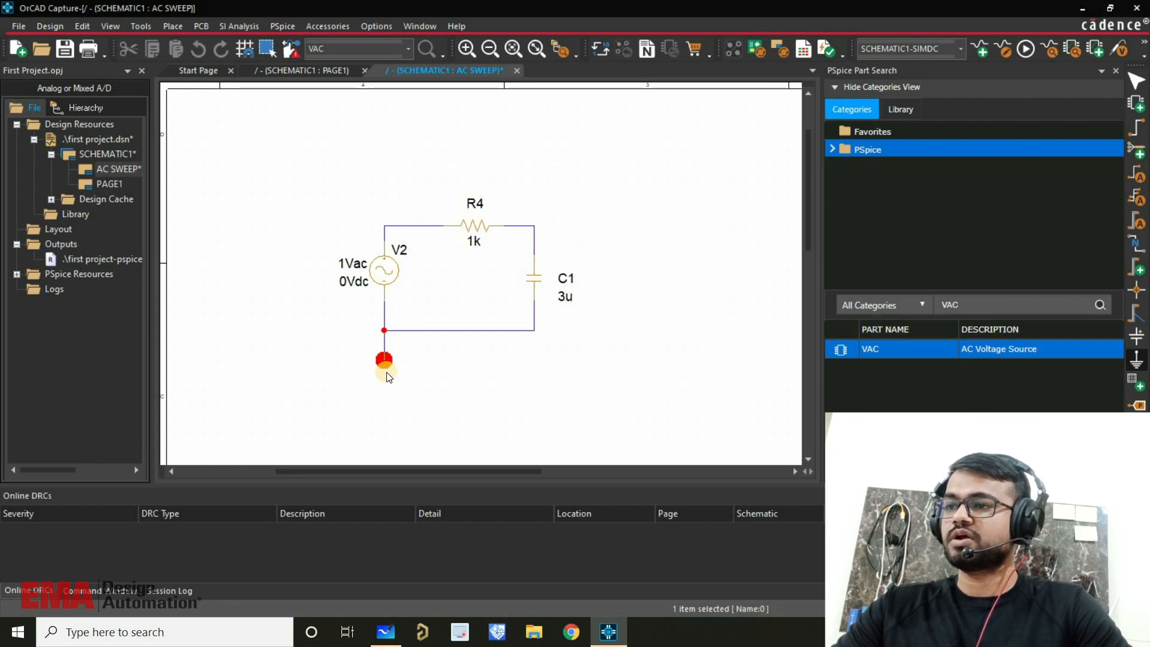
pyautogui.rightClick(566, 373)
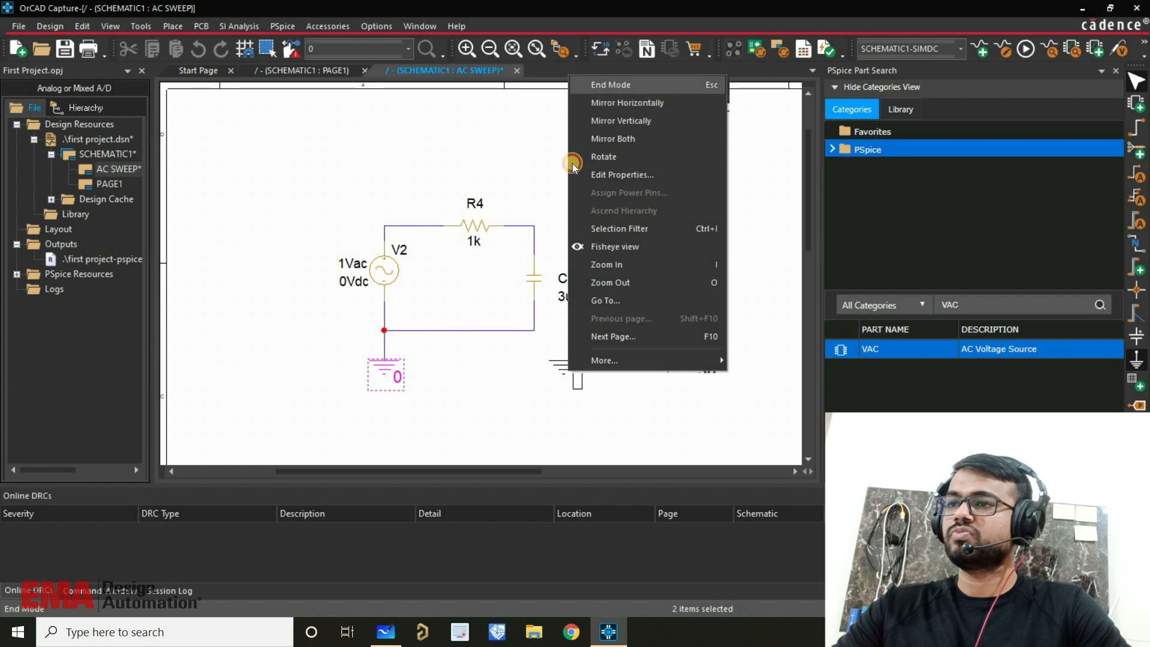
pyautogui.click(601, 86)
pyautogui.click(577, 178)
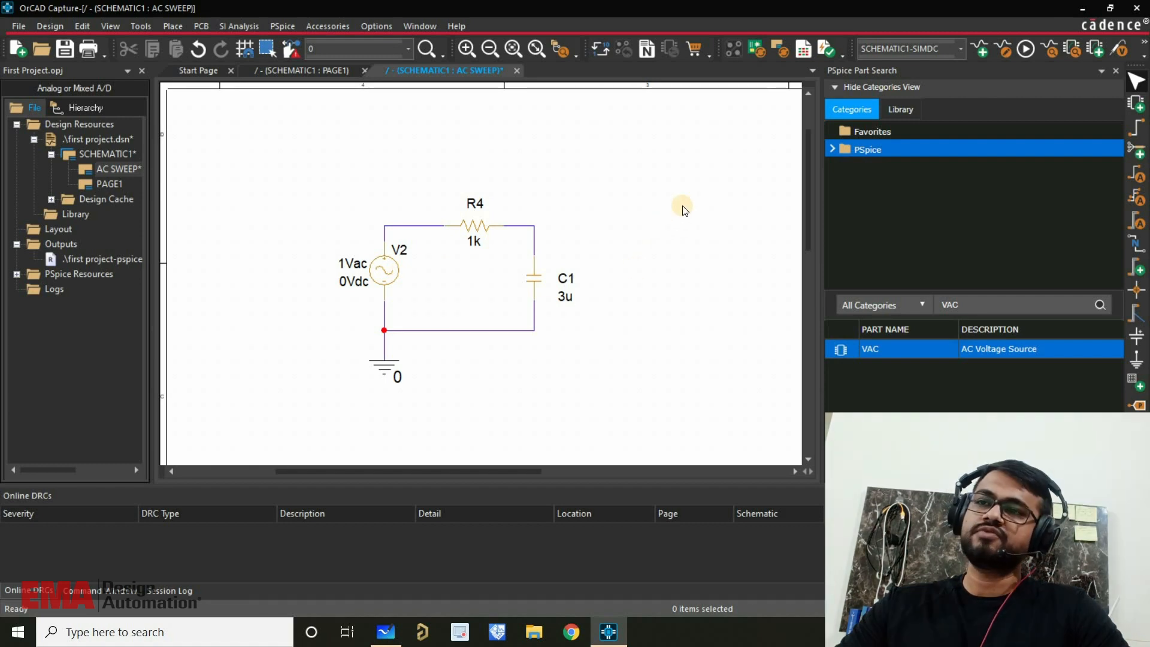
# Step: Save the design and create a new simulation profile named SIMAC
pyautogui.click(65, 48)
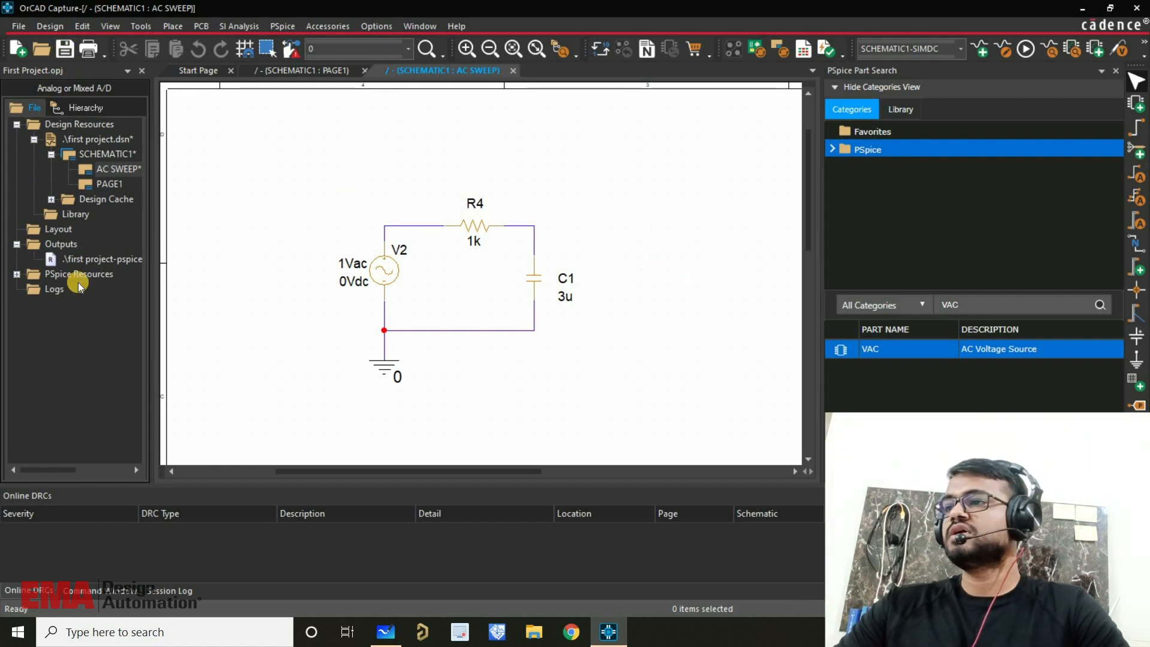
pyautogui.click(981, 48)
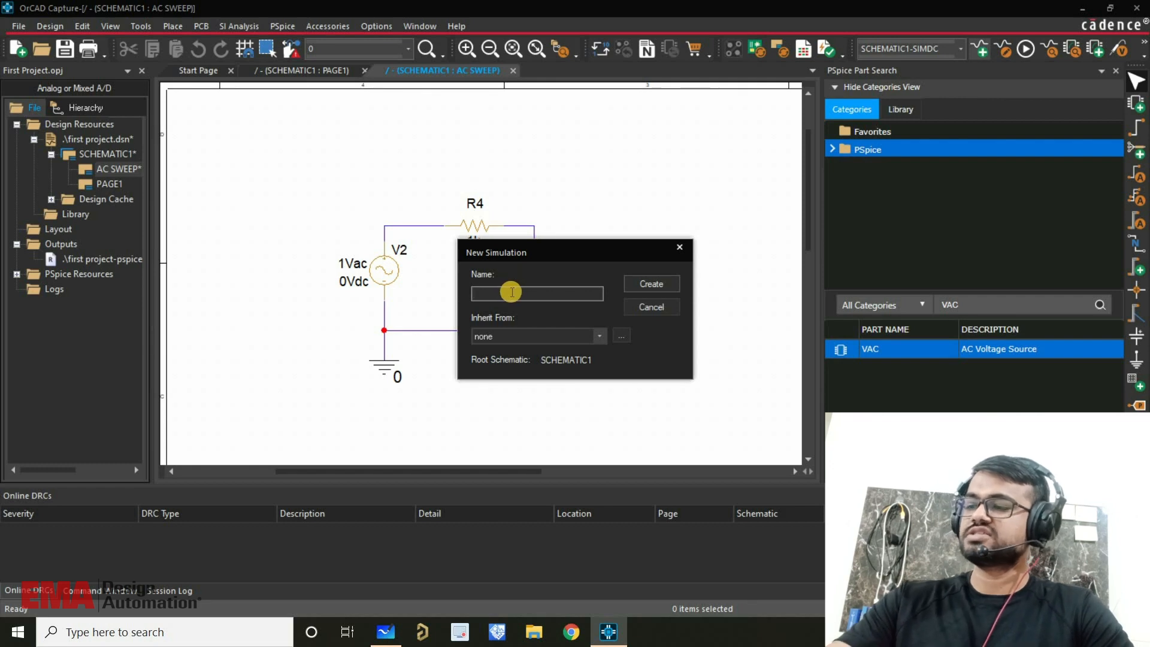
pyautogui.write('SIM')
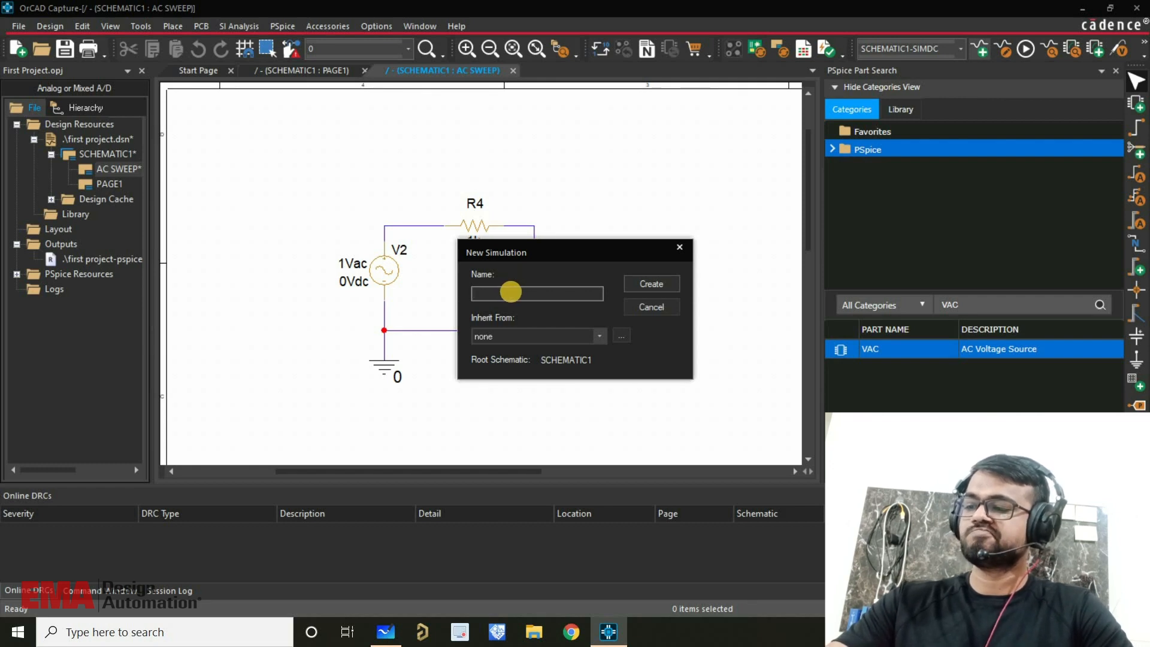
pyautogui.write('AC')
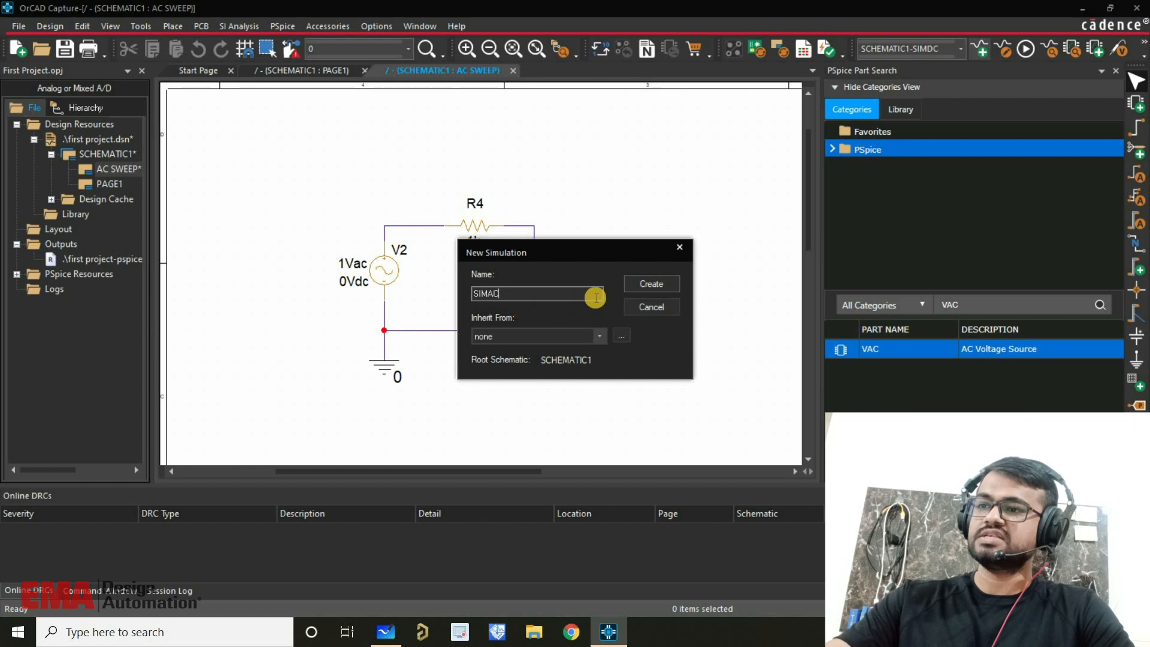
pyautogui.press('Return')
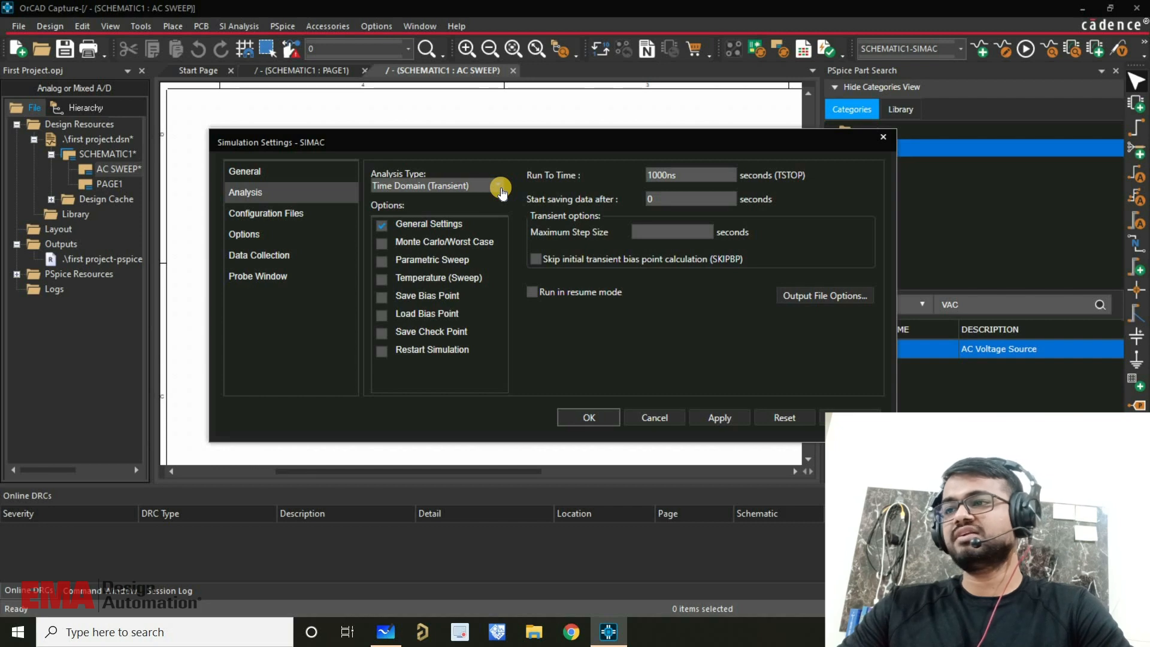
# Step: Configure SIMAC as AC Sweep/Noise, logarithmic by decade, with start frequency 1, end frequency 10k and 1000 points/decade, and apply it
pyautogui.click(501, 190)
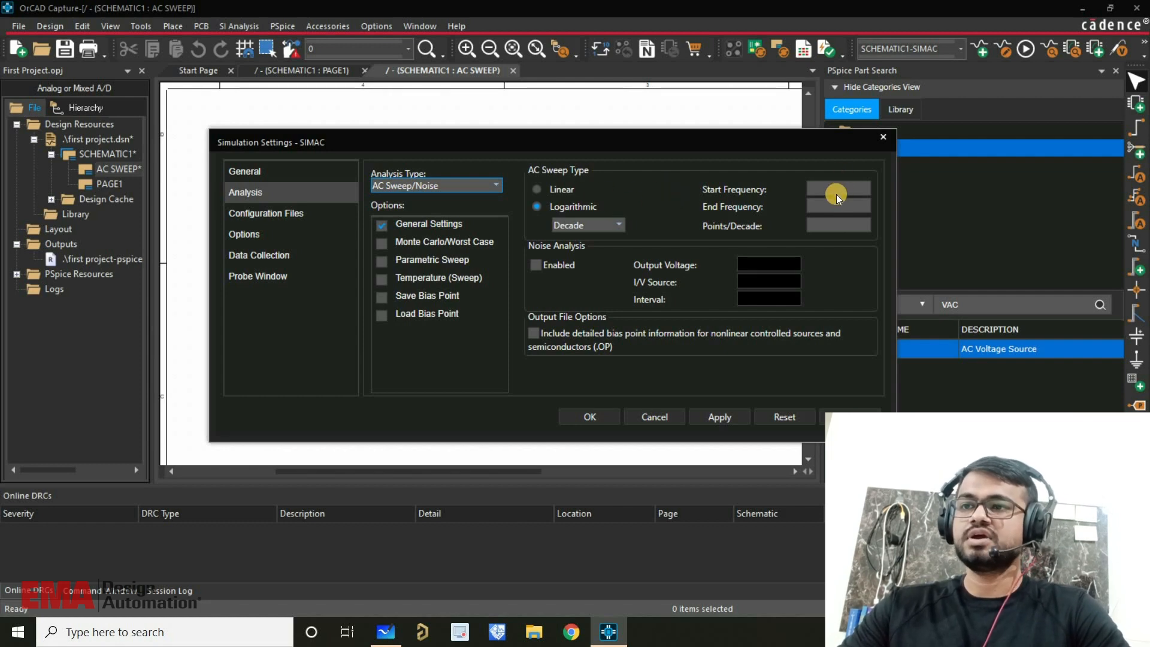
pyautogui.moveTo(634, 138); pyautogui.dragTo(581, 352)
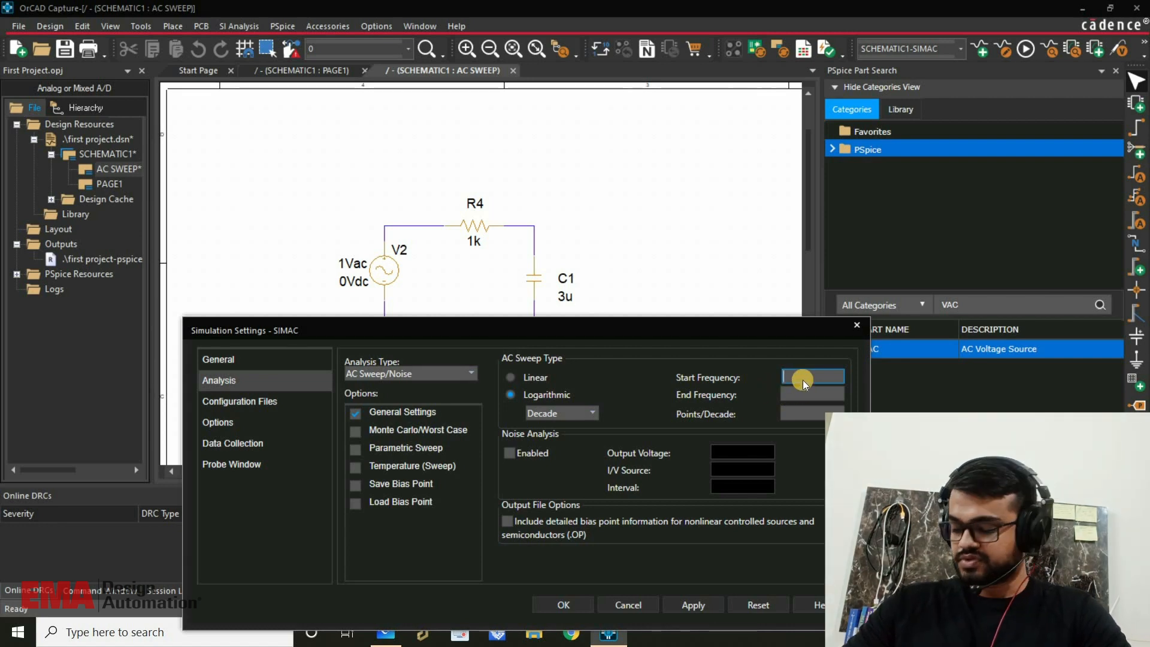
pyautogui.write('1')
pyautogui.click(800, 393)
pyautogui.write('10k')
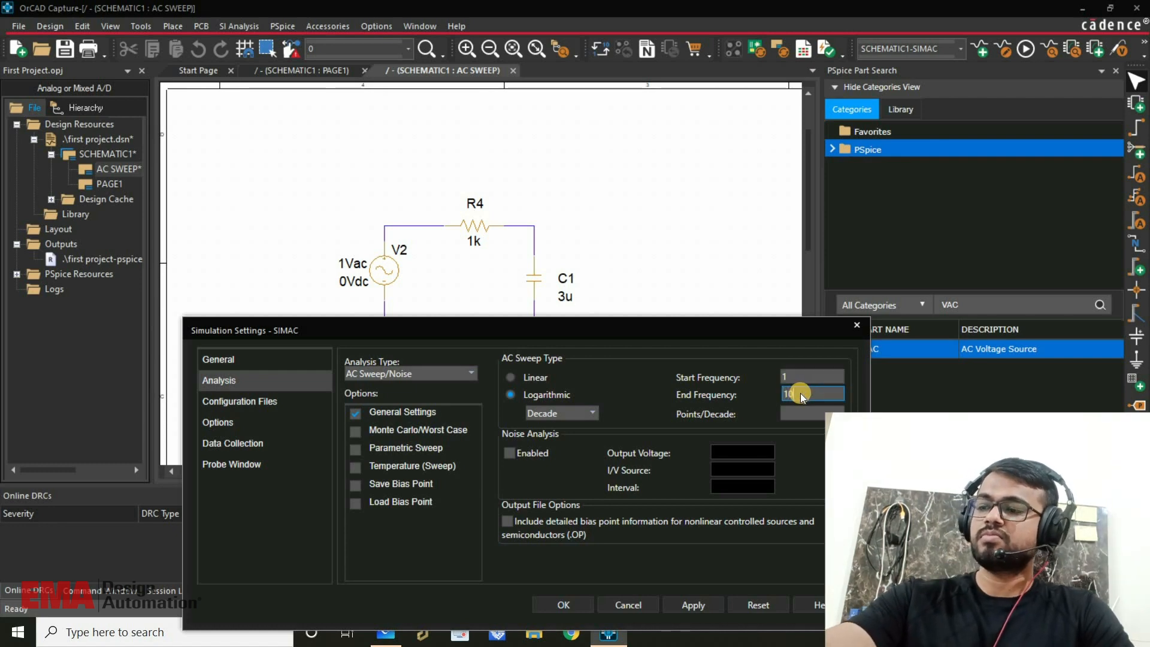
pyautogui.click(795, 414)
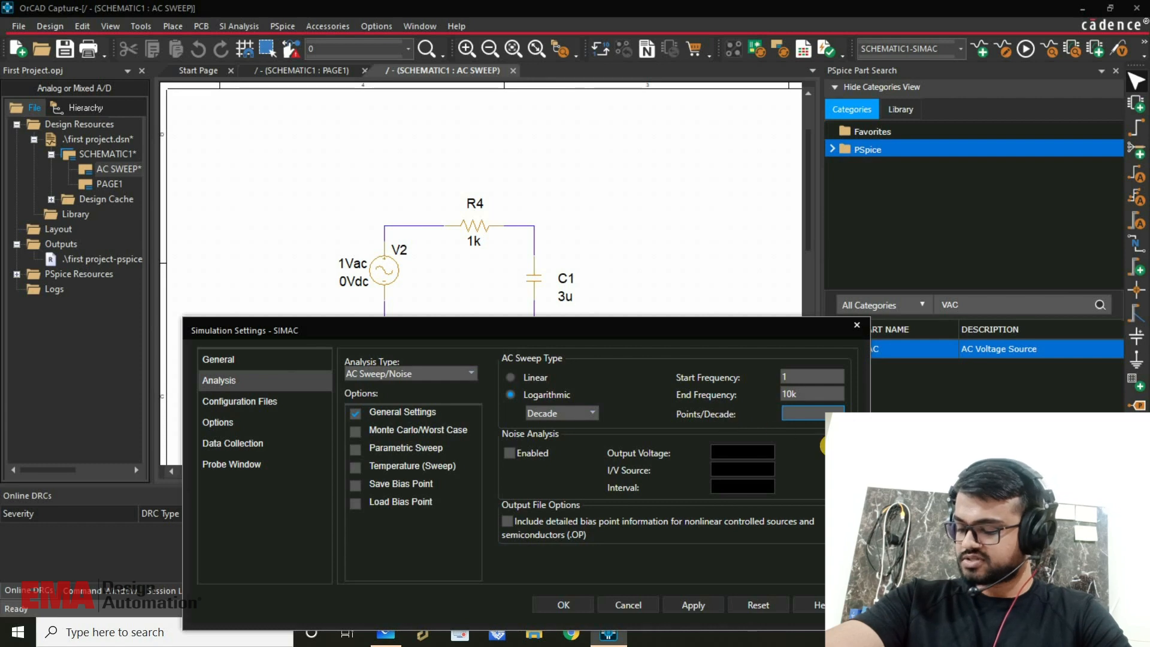
pyautogui.write('1000')
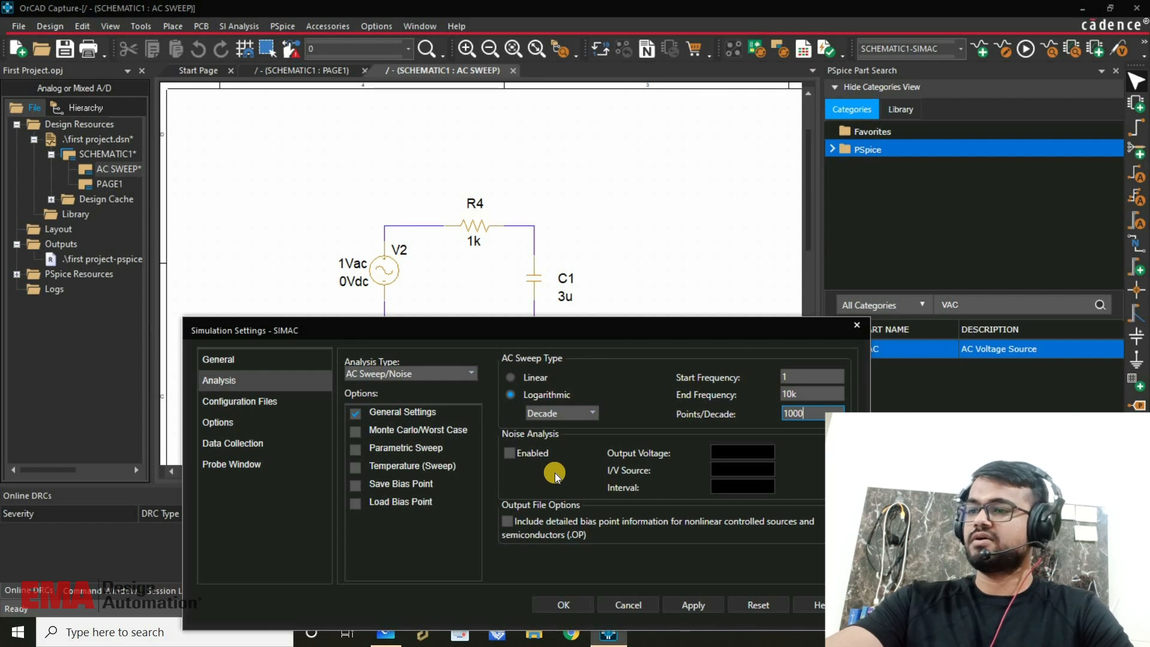
pyautogui.moveTo(484, 329); pyautogui.dragTo(461, 243)
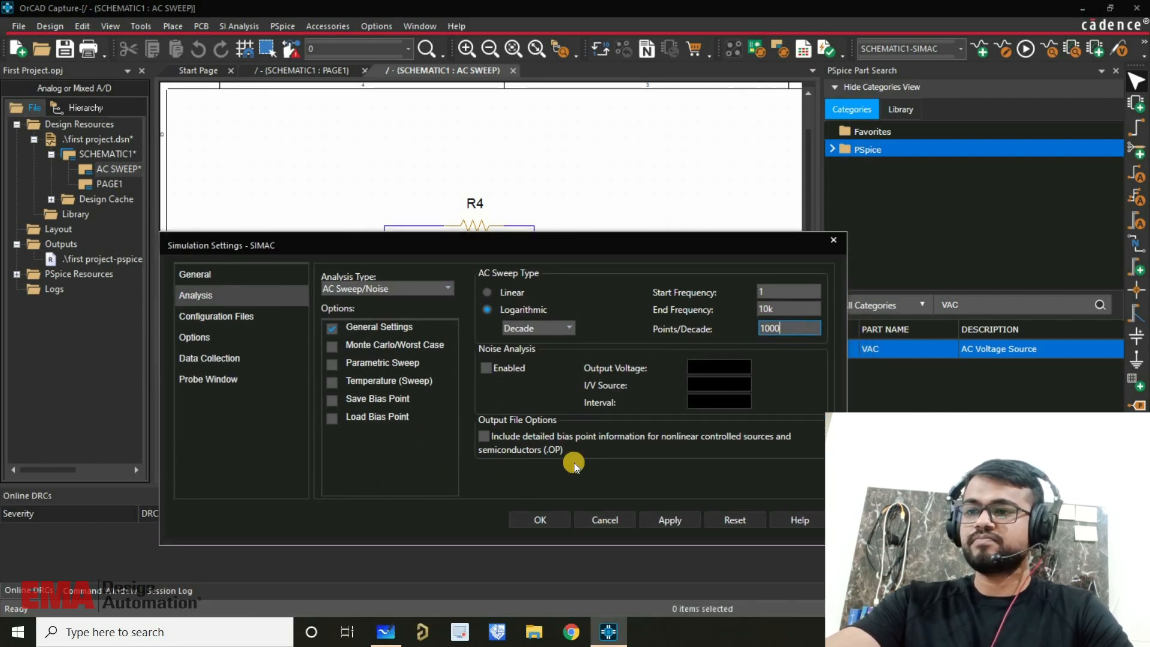
pyautogui.click(528, 518)
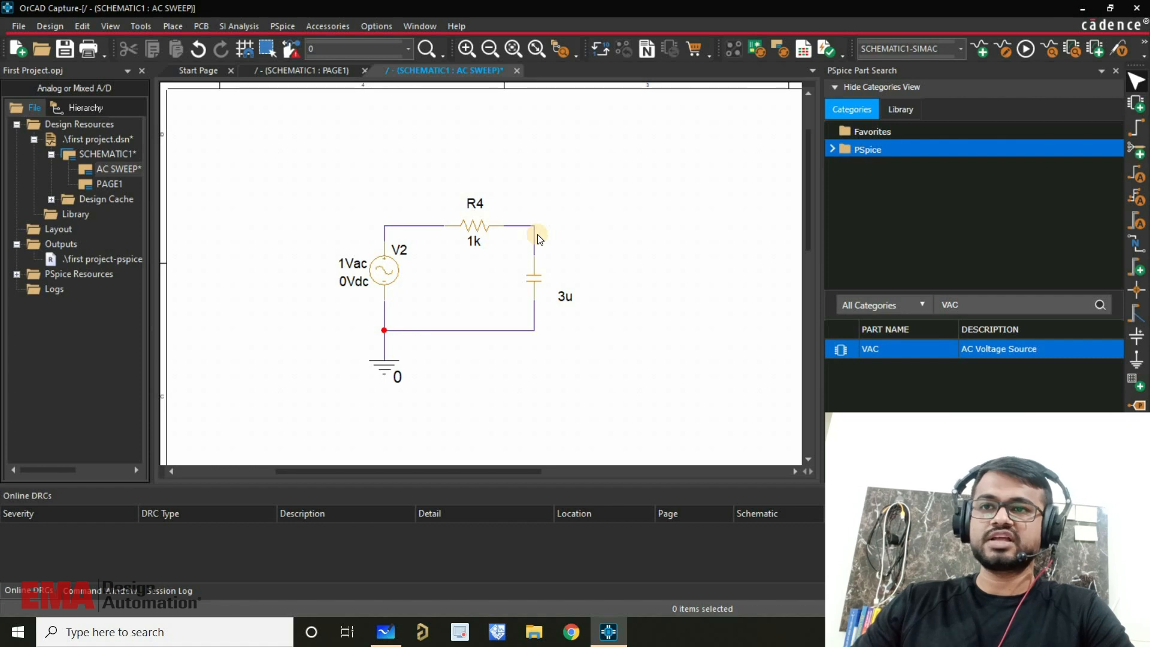
# Step: Place one voltage marker on the wire between R4 and C1 and end marker placement
pyautogui.click(1119, 50)
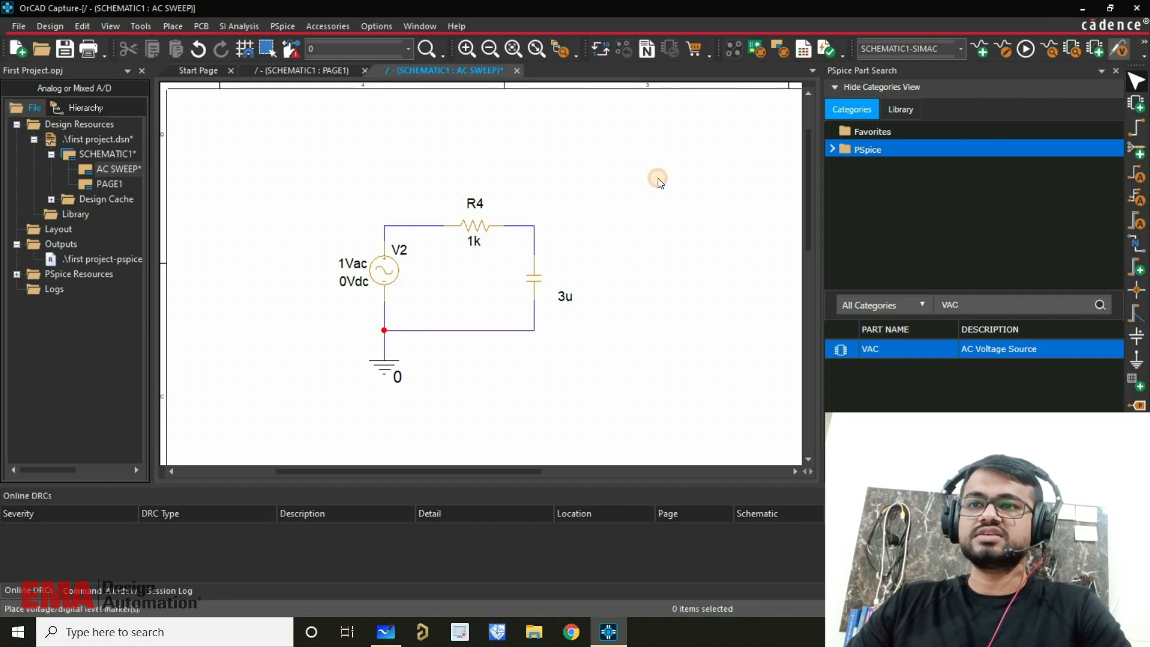
pyautogui.click(535, 243)
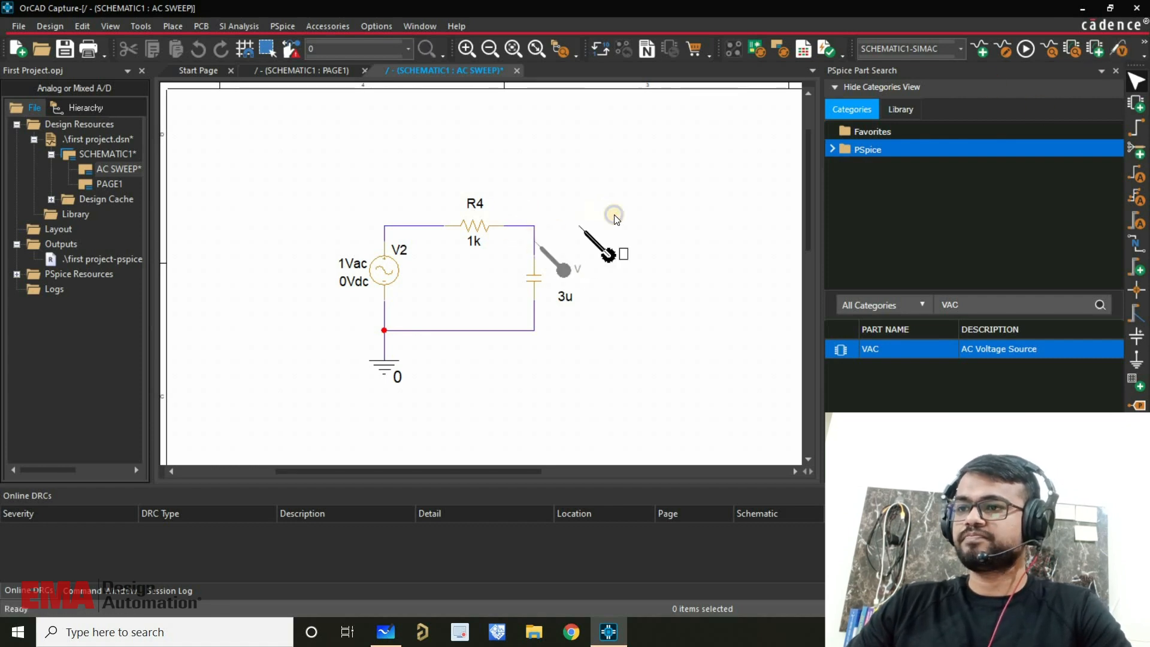
pyautogui.rightClick(596, 212)
pyautogui.click(674, 226)
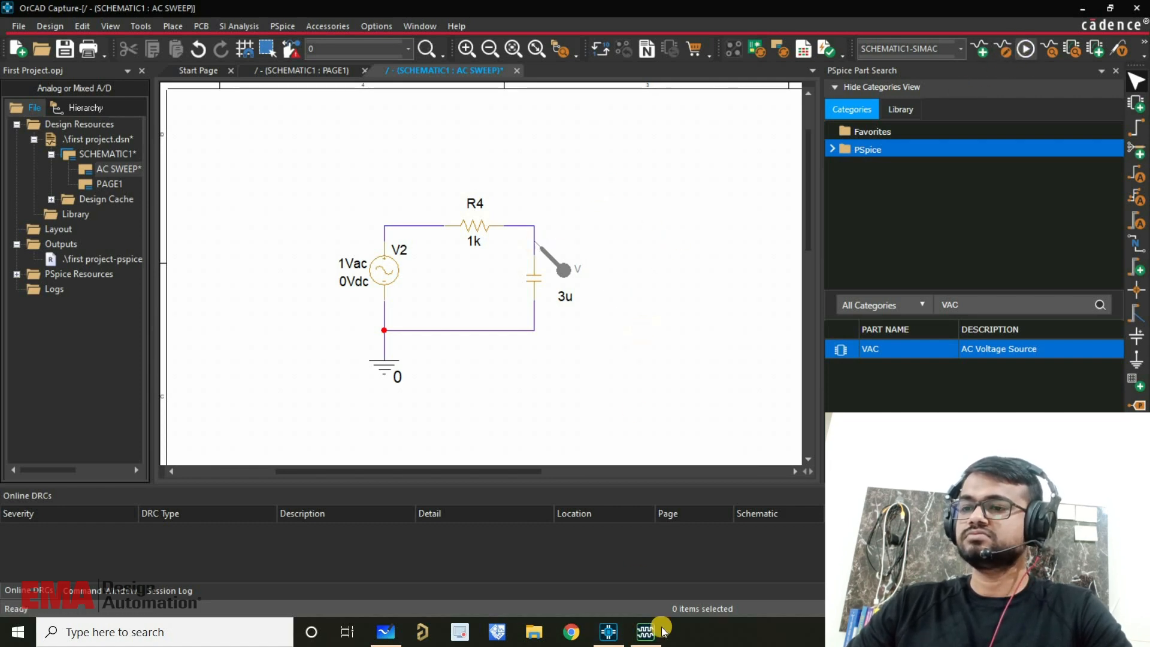
# Step: Switch to PSpice A/D and examine the V(R4:2) frequency response, comparing it with the schematic in OrCAD Capture
pyautogui.click(664, 635)
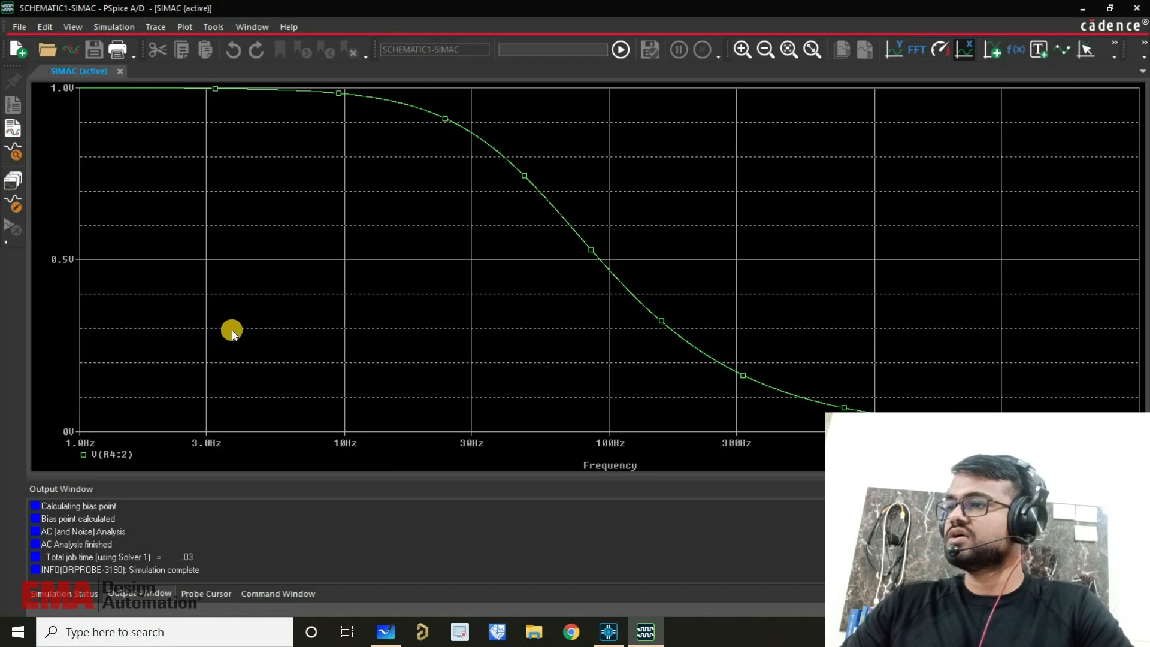
pyautogui.click(1081, 10)
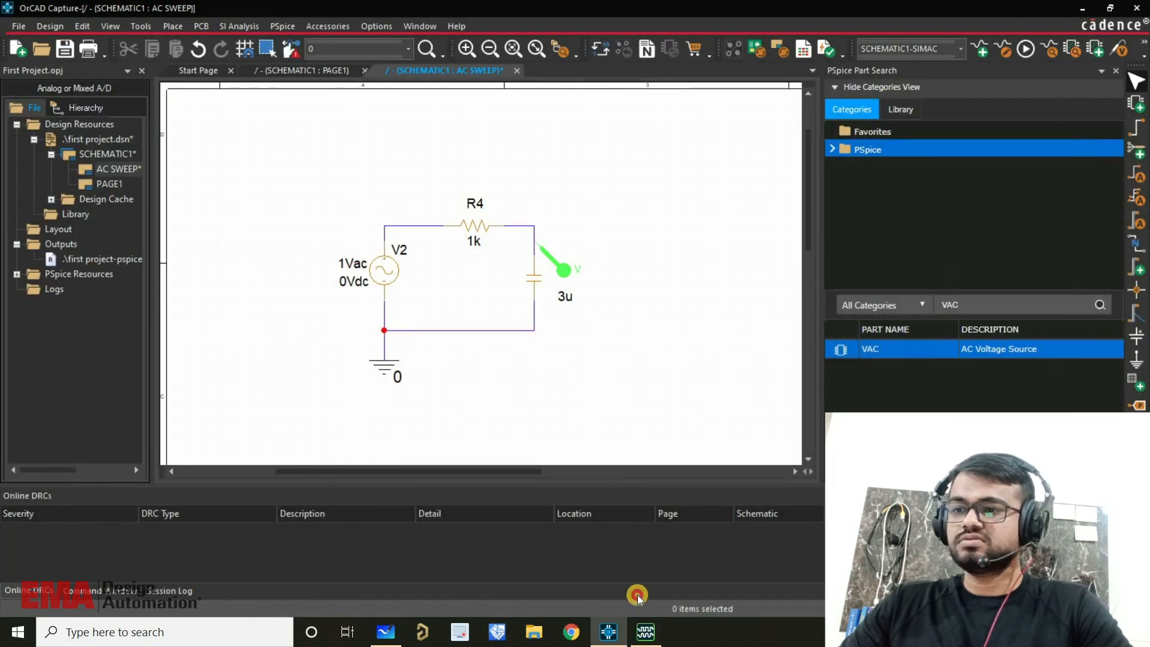
pyautogui.click(646, 632)
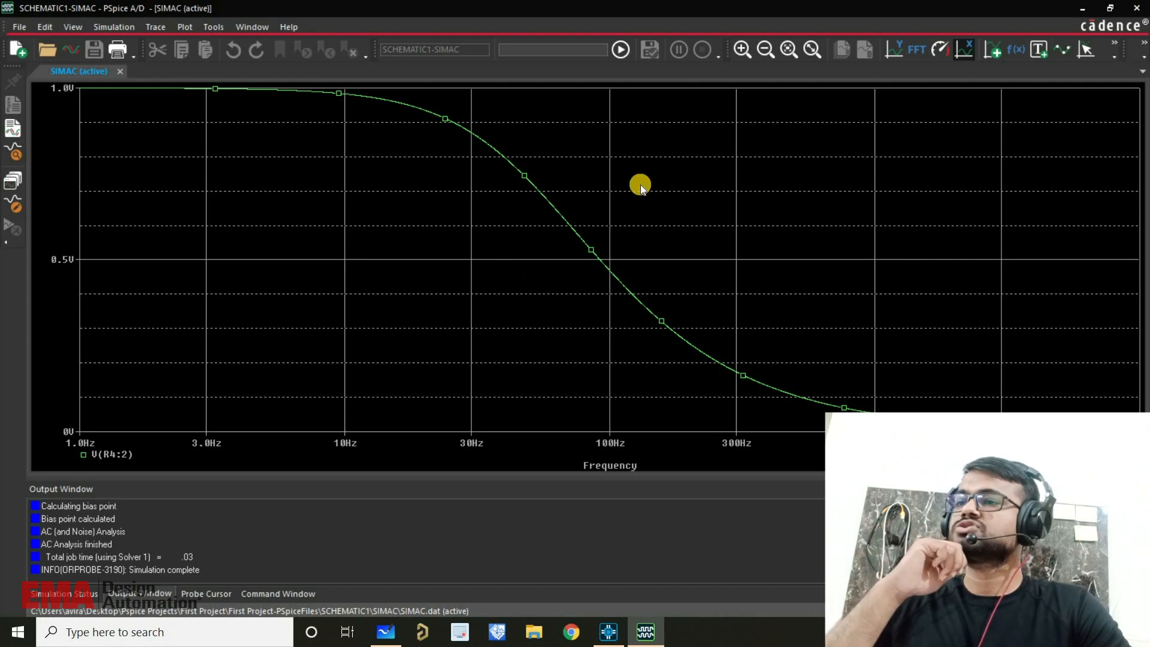
# Step: Change the V(R4:2) trace expression to DB(V(R4:2))
pyautogui.doubleClick(119, 456)
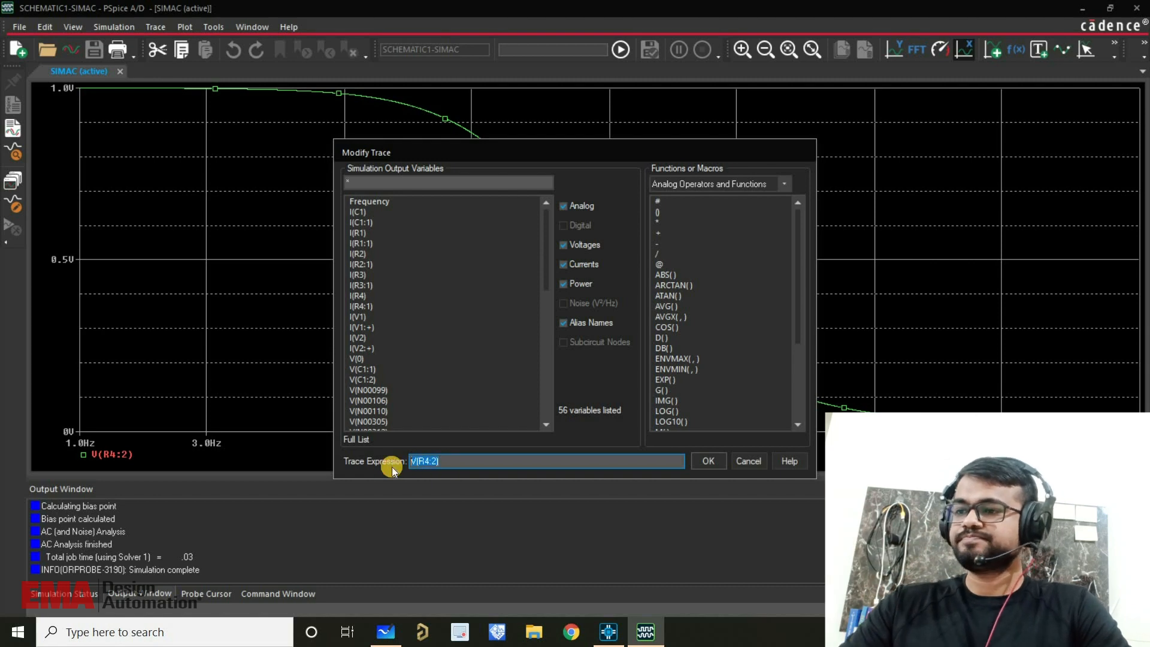
pyautogui.click(670, 350)
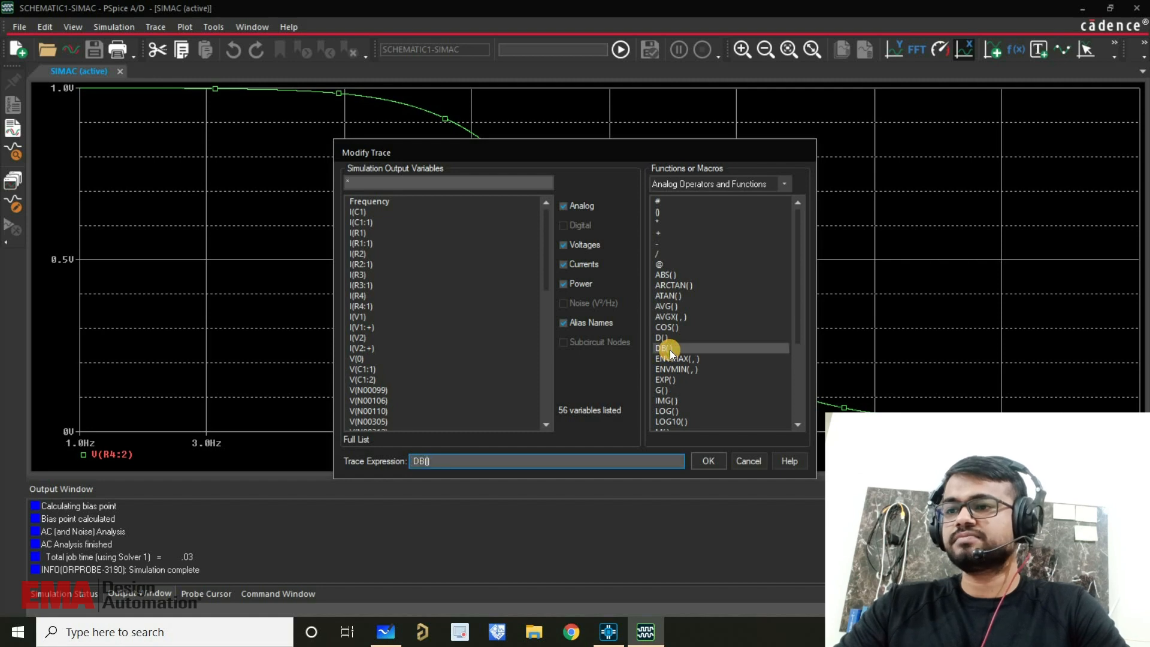
pyautogui.click(421, 461)
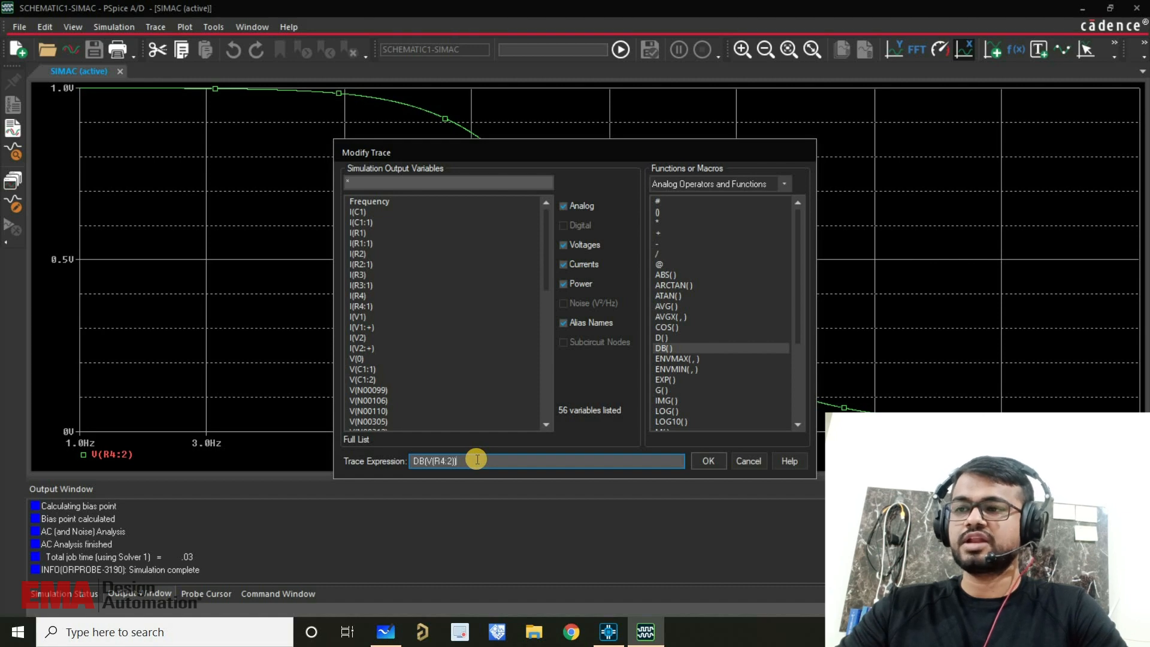
pyautogui.click(709, 462)
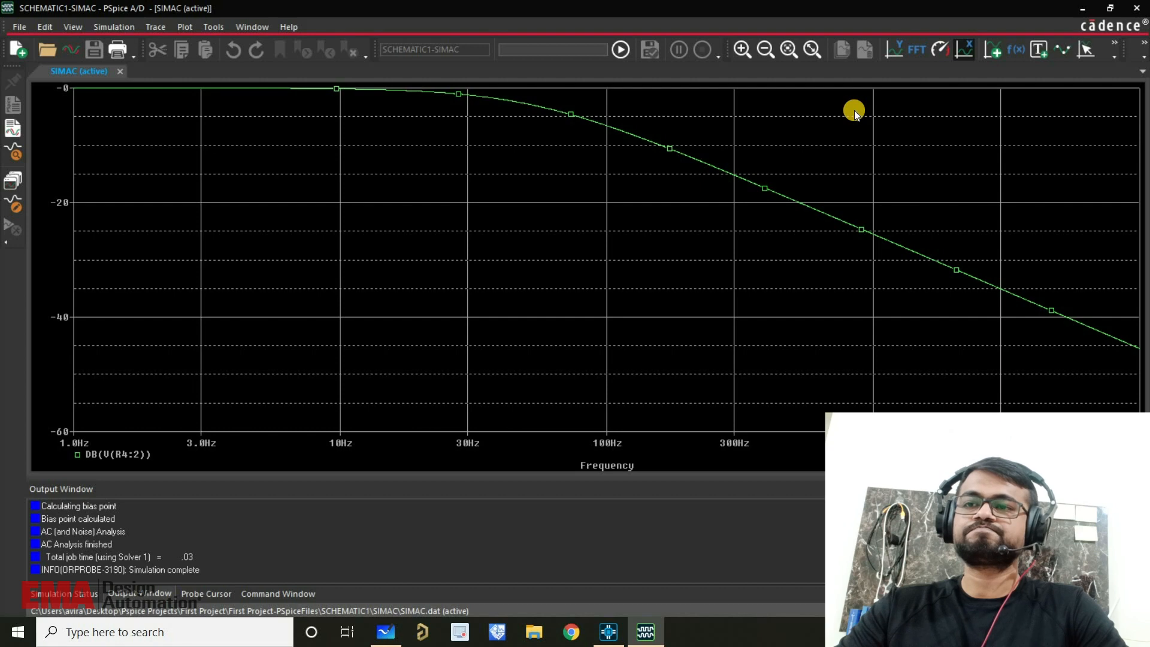
# Step: Show the cursor and move it along the DB(V(R4:2)) curve to the point at about -3 dB
pyautogui.click(1086, 49)
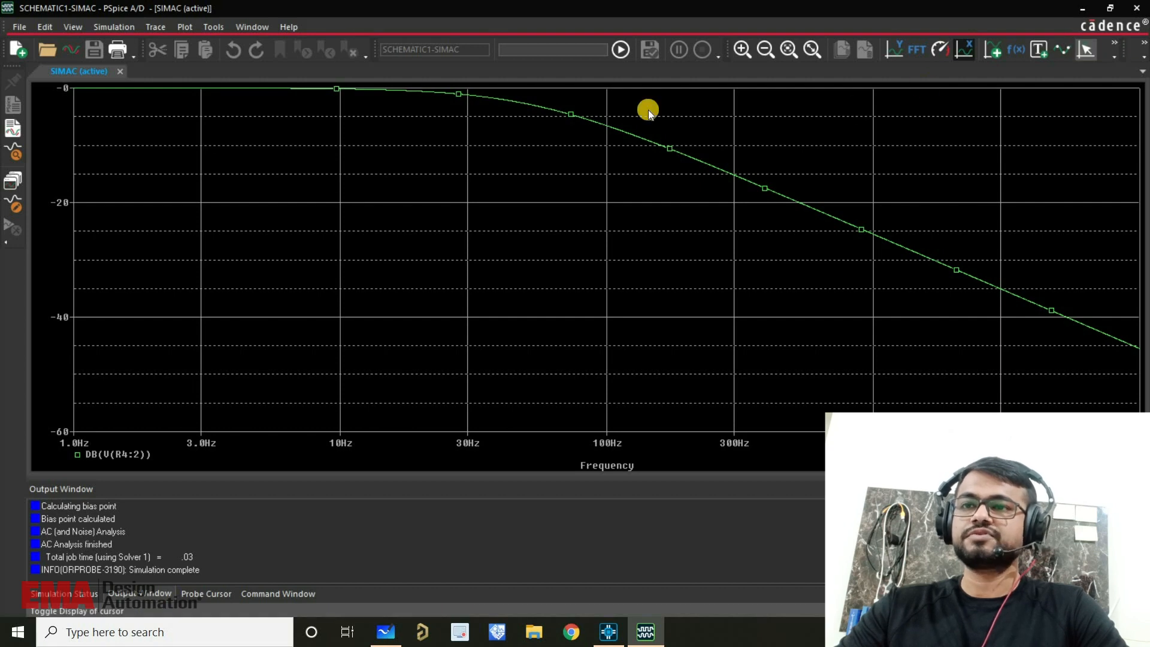
pyautogui.click(458, 99)
pyautogui.moveTo(458, 99); pyautogui.dragTo(461, 99)
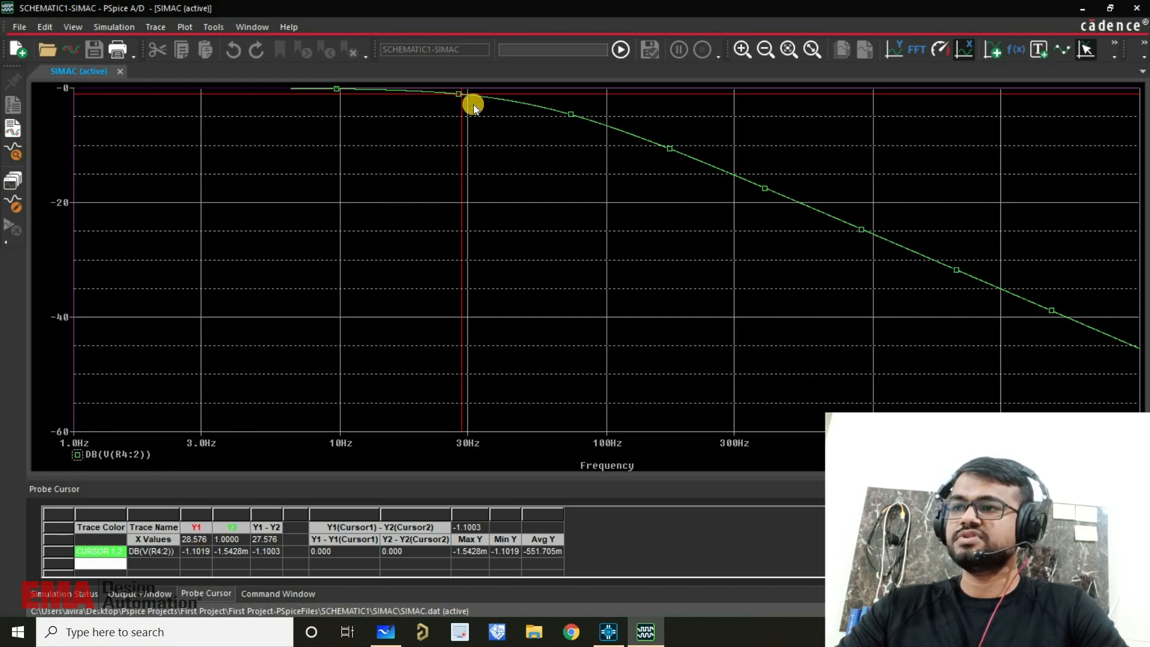
pyautogui.moveTo(514, 100); pyautogui.dragTo(534, 113)
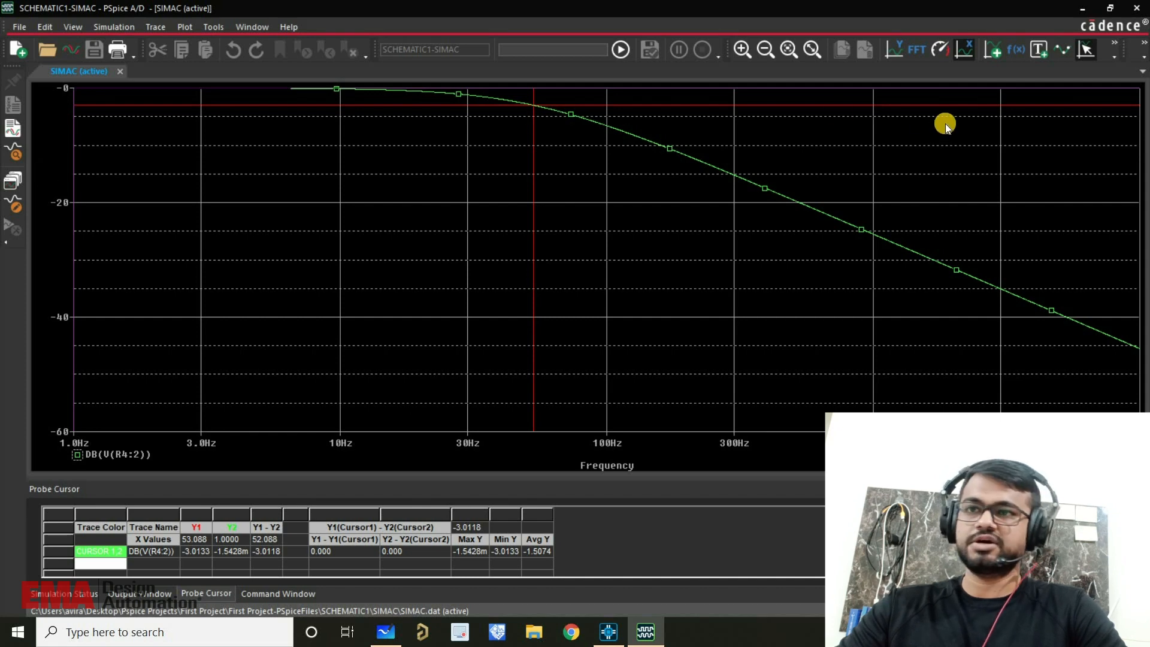
# Step: Change the trace expression to P(V(R4:2)) to plot the phase, and read the cursor 1 values on it
pyautogui.doubleClick(111, 458)
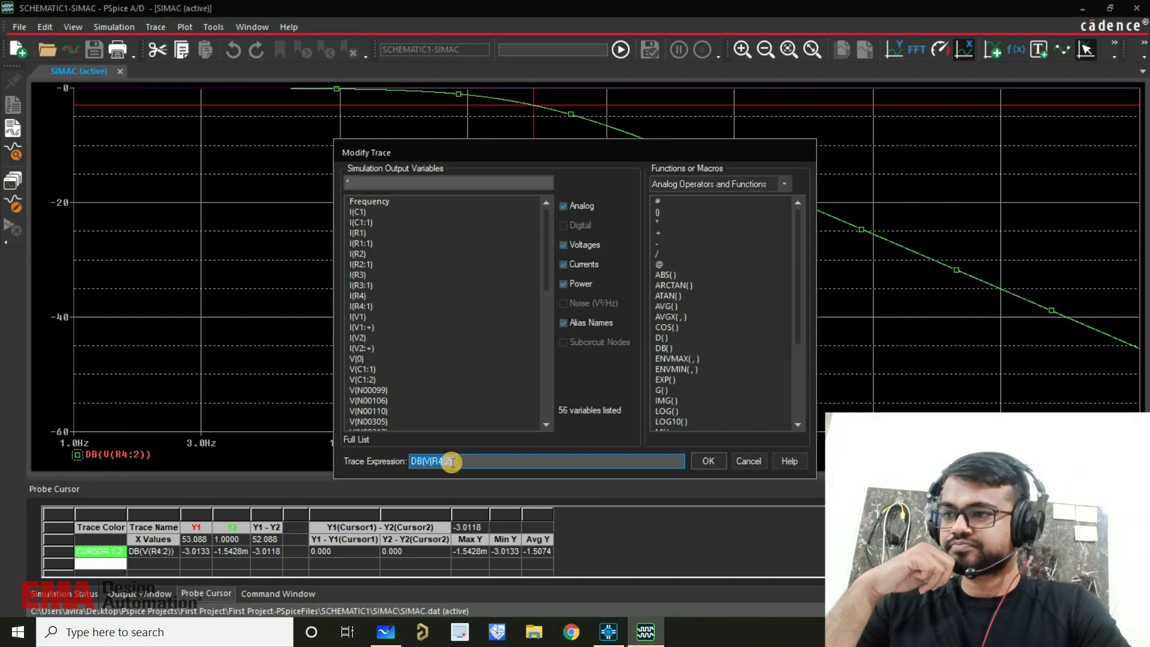
pyautogui.click(423, 467)
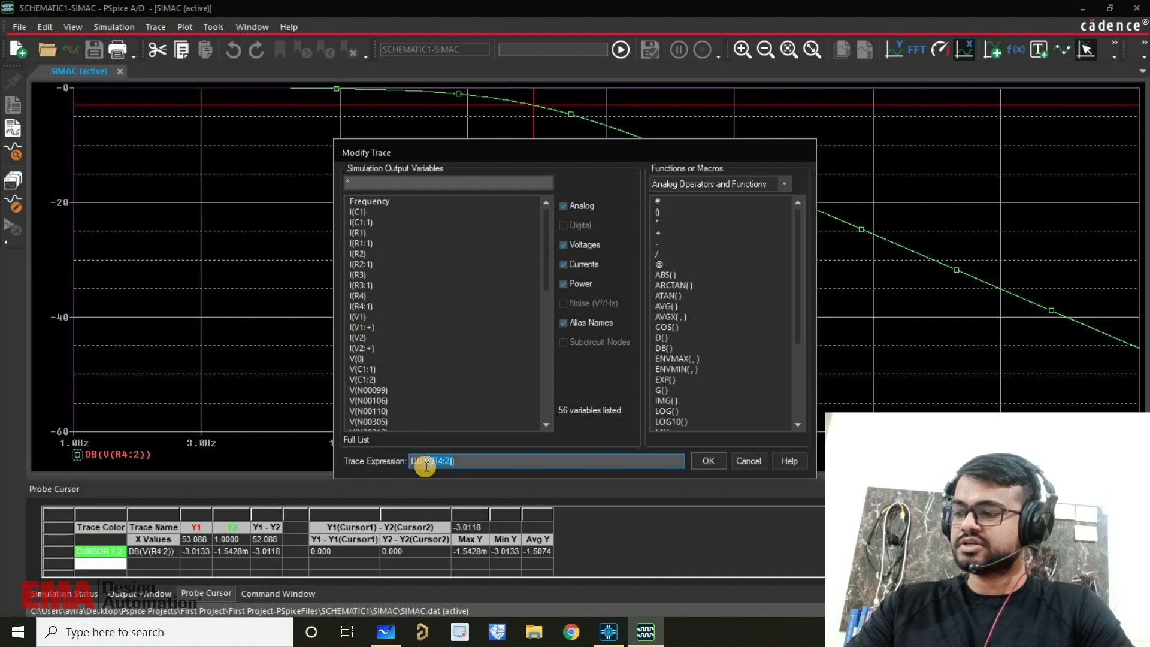
pyautogui.press('BackSpace')
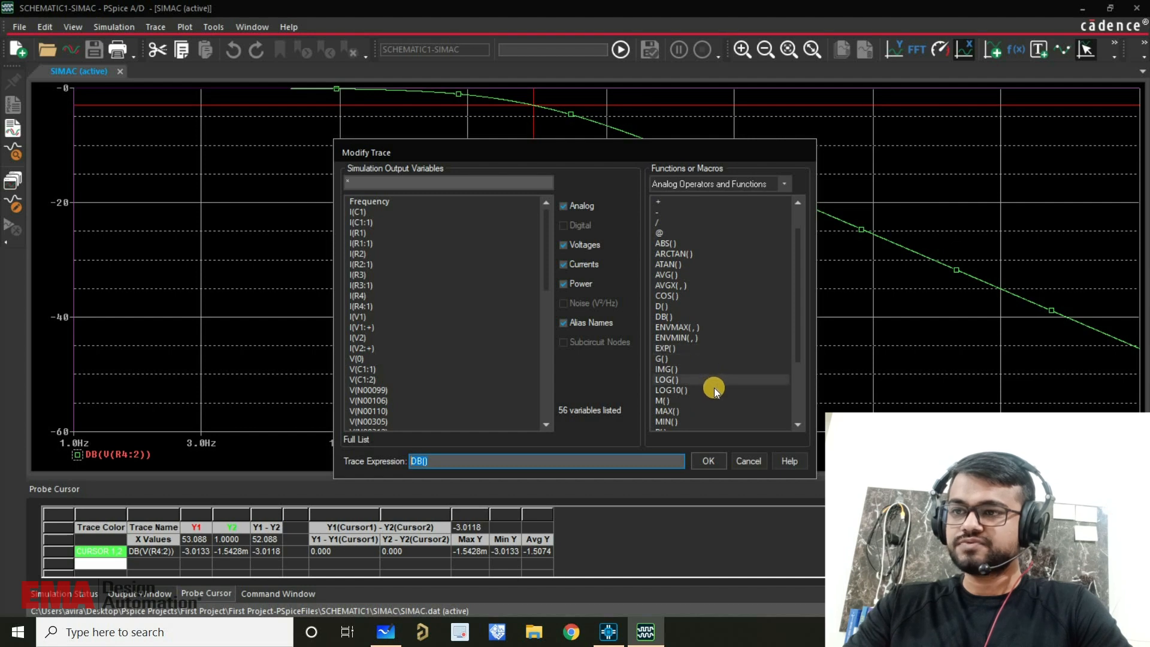
pyautogui.scroll(-3, 713, 387)
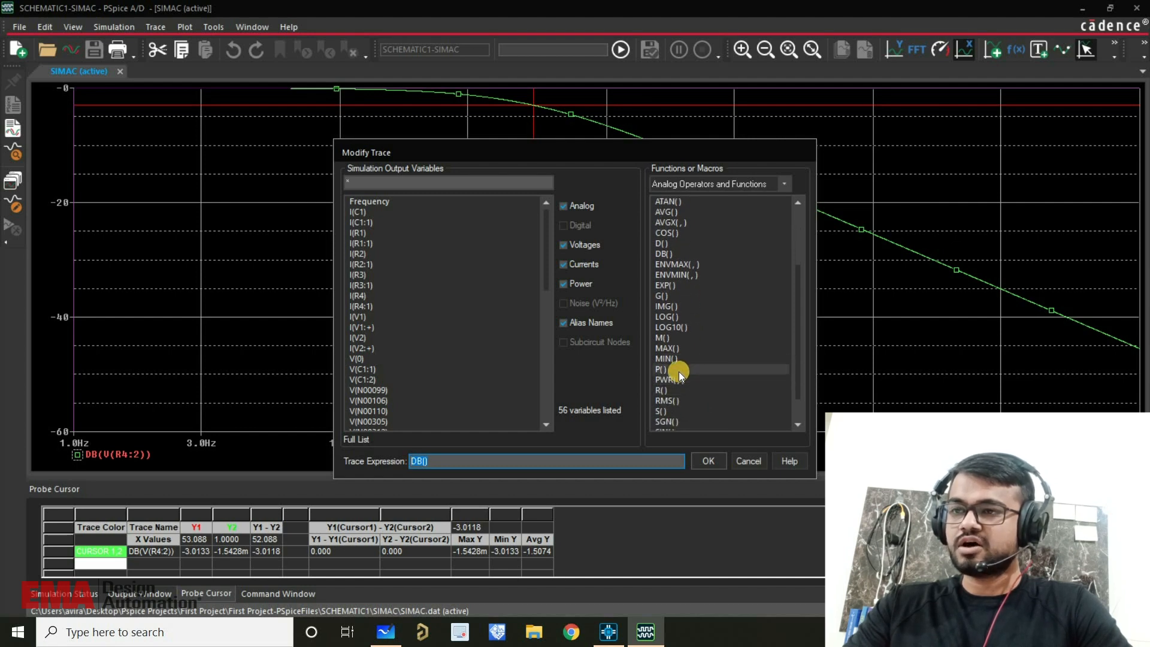
pyautogui.click(678, 371)
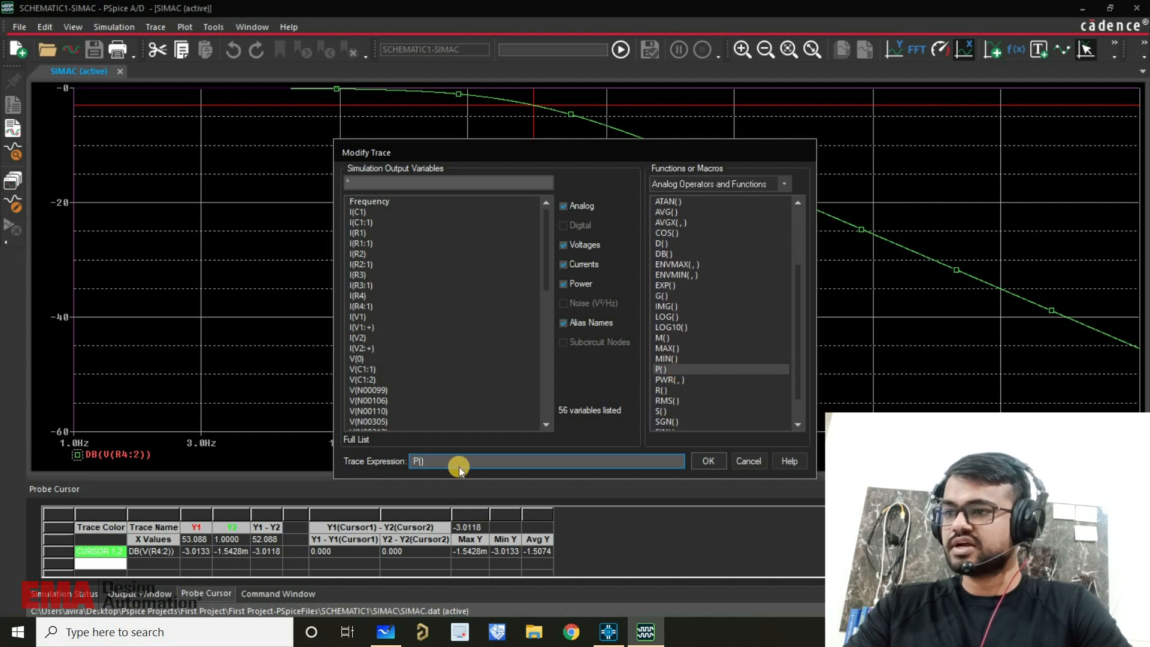
pyautogui.write('V(R4:2)')
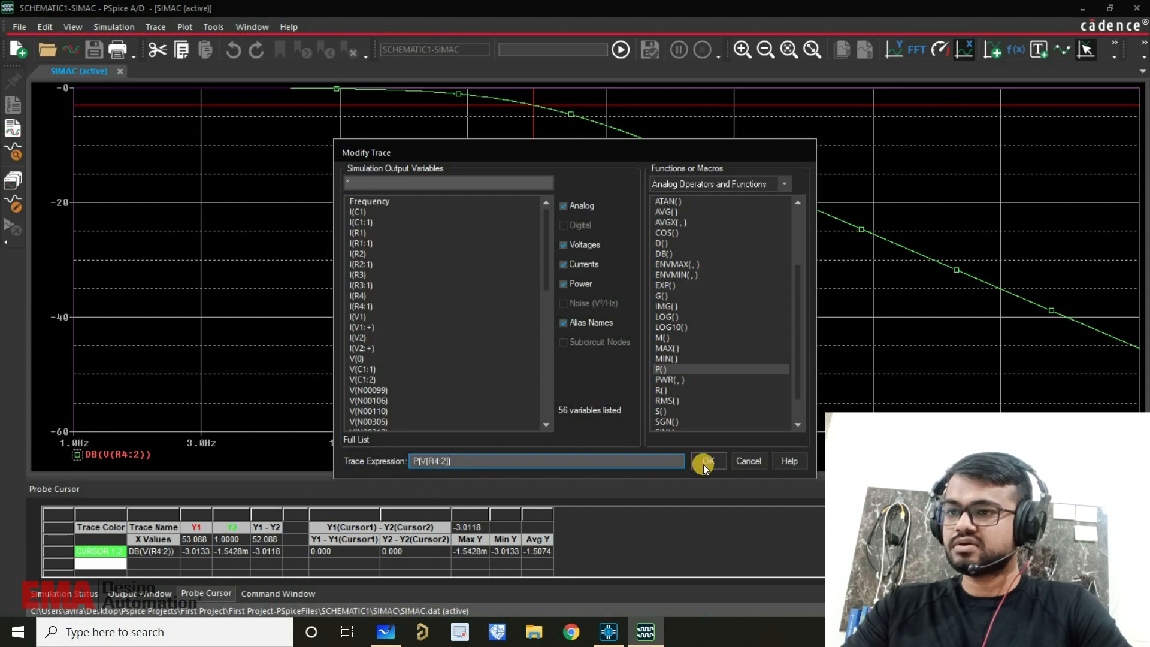
pyautogui.press('Return')
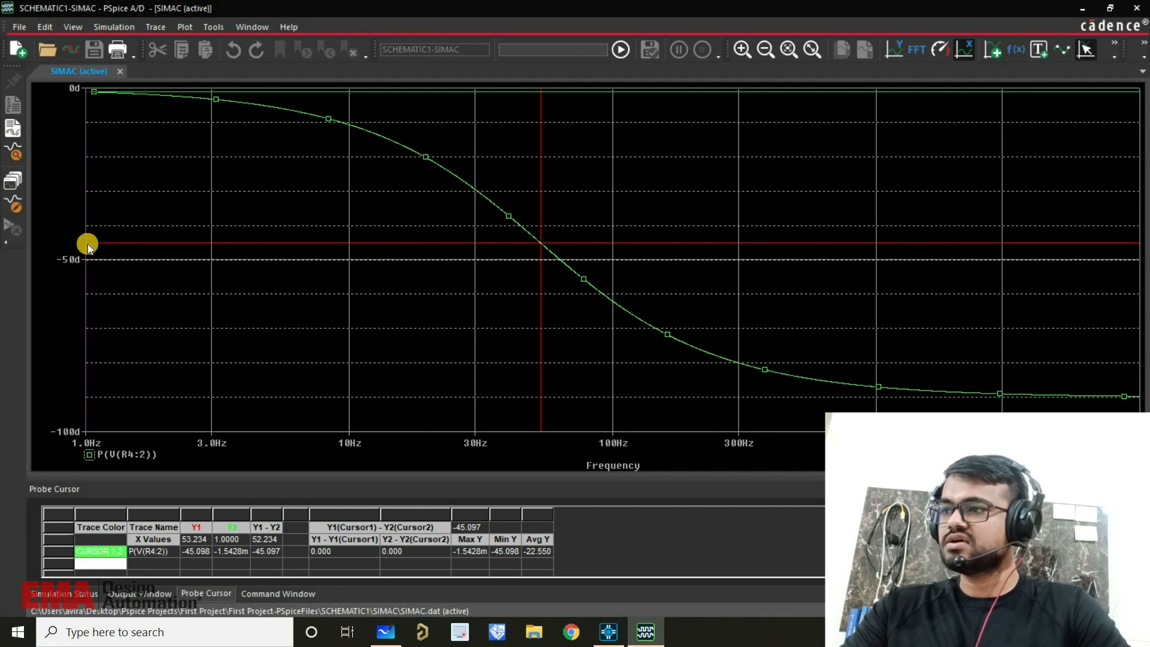
pyautogui.click(193, 541)
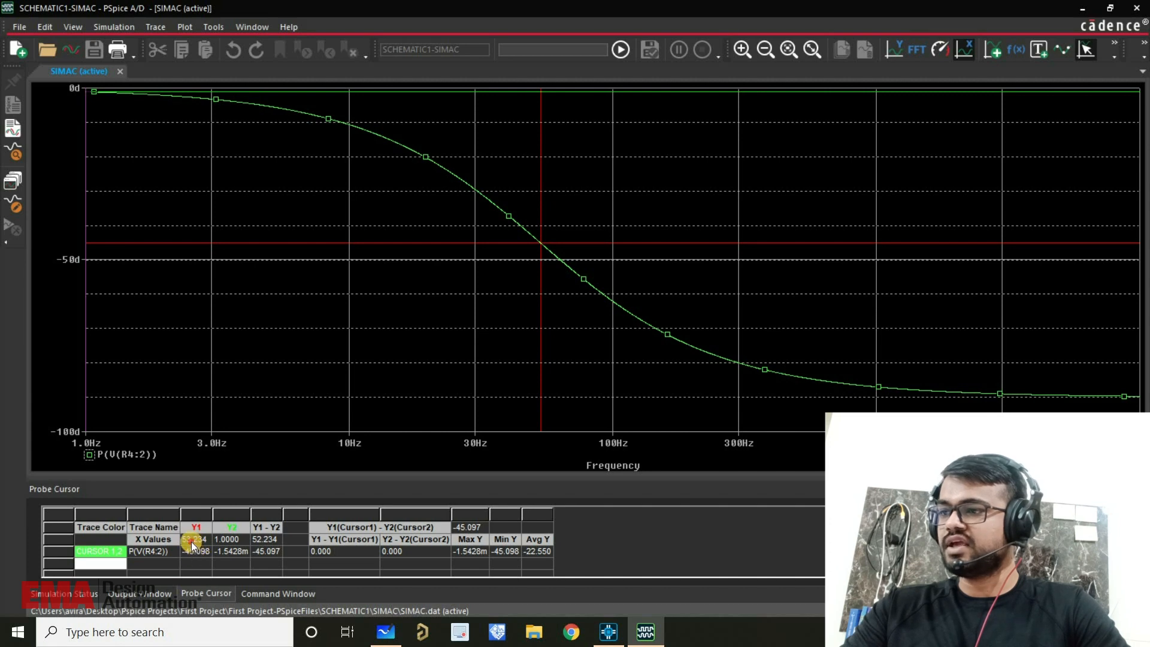
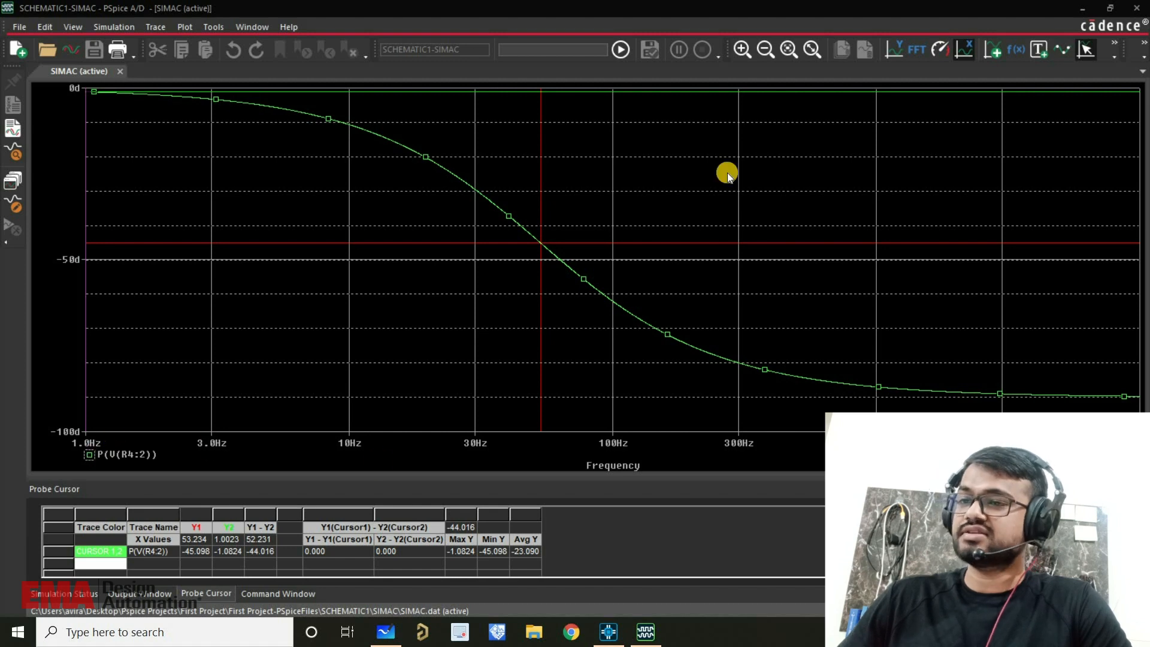
# Step: Close PSpice A/D to return to OrCAD Capture and delete the voltage marker from the AC SWEEP circuit
pyautogui.click(1127, 20)
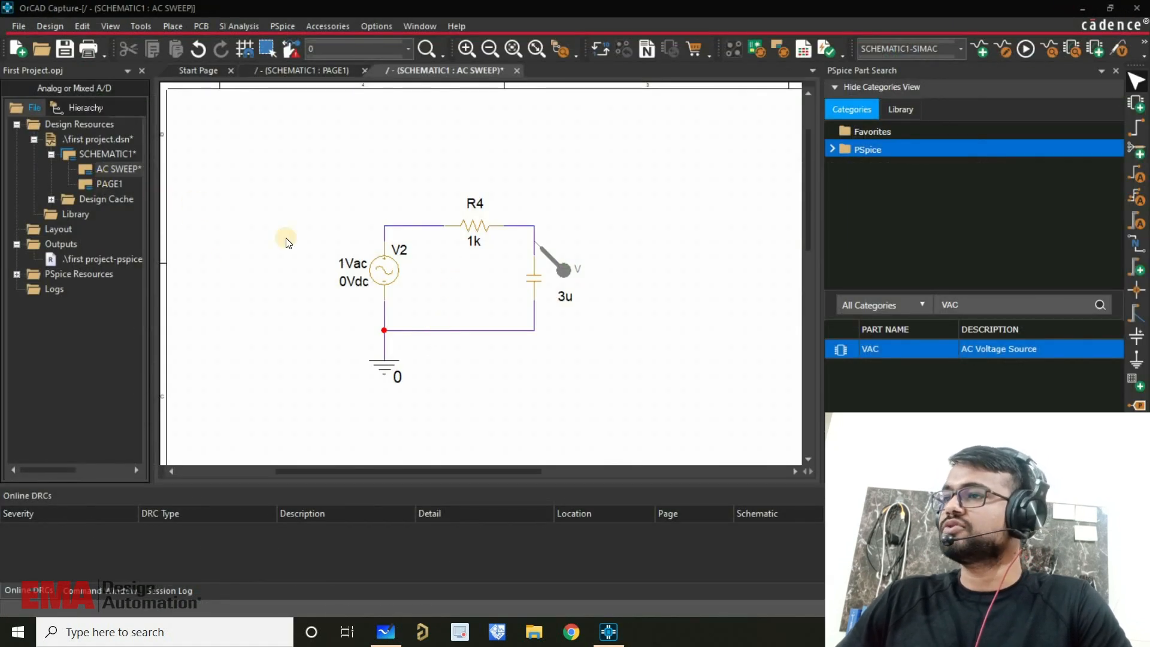
pyautogui.click(563, 270)
pyautogui.press('Delete')
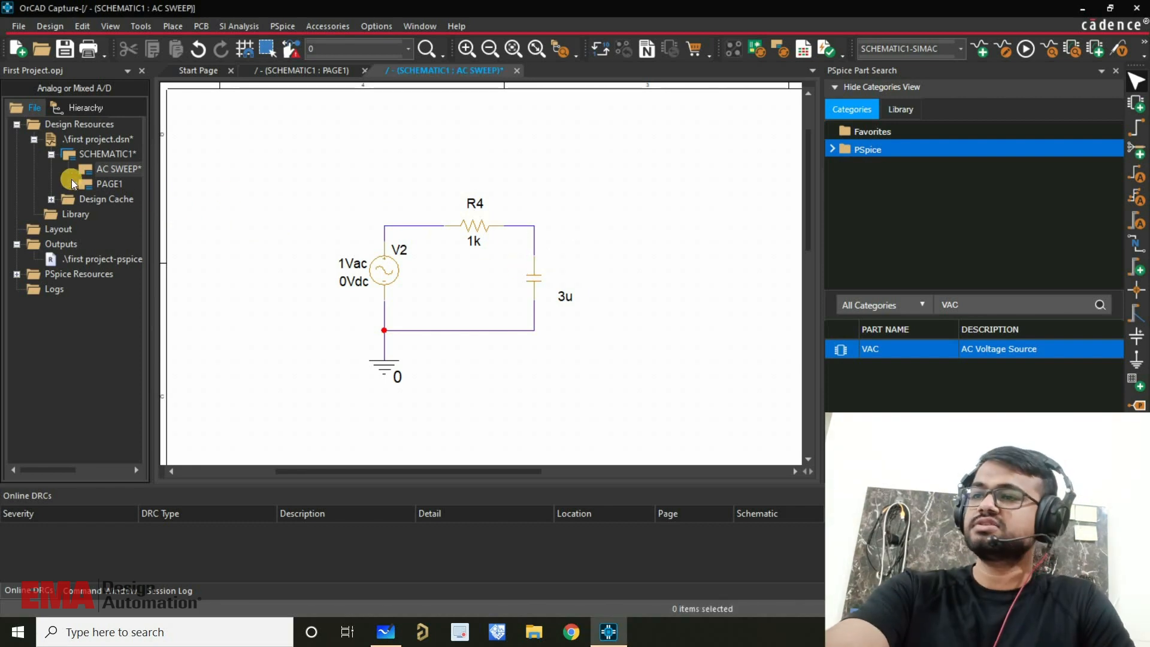
# Step: Add a new page named Transient to SCHEMATIC1 and open it
pyautogui.click(99, 161)
pyautogui.rightClick(158, 166)
pyautogui.click(174, 169)
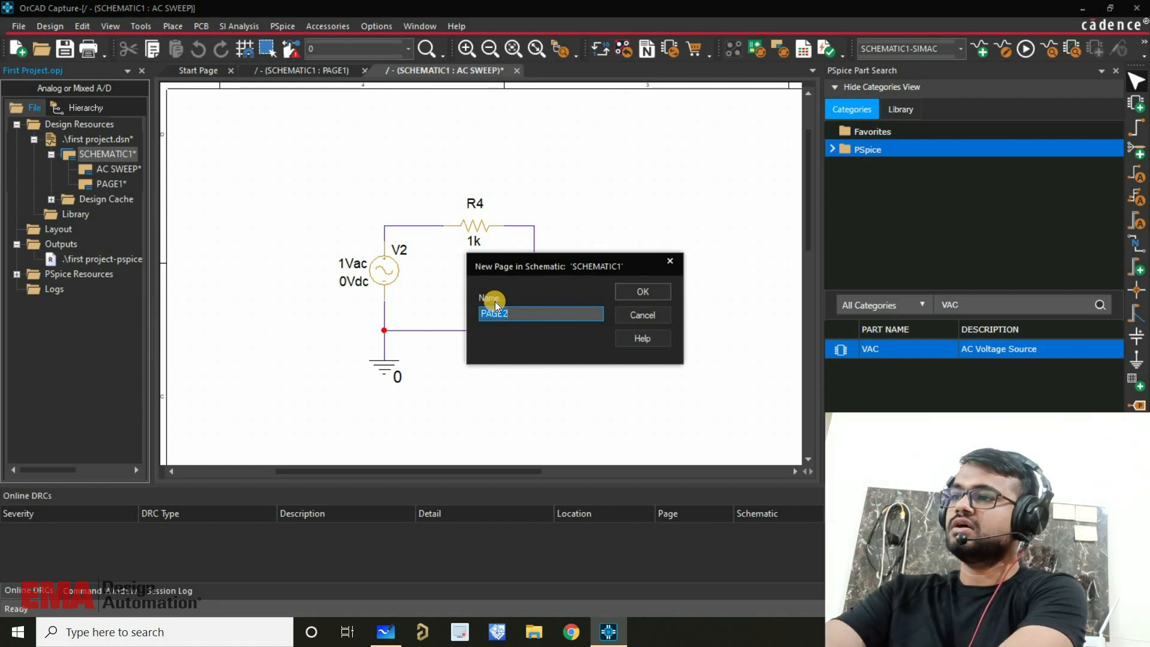
pyautogui.write('Transient')
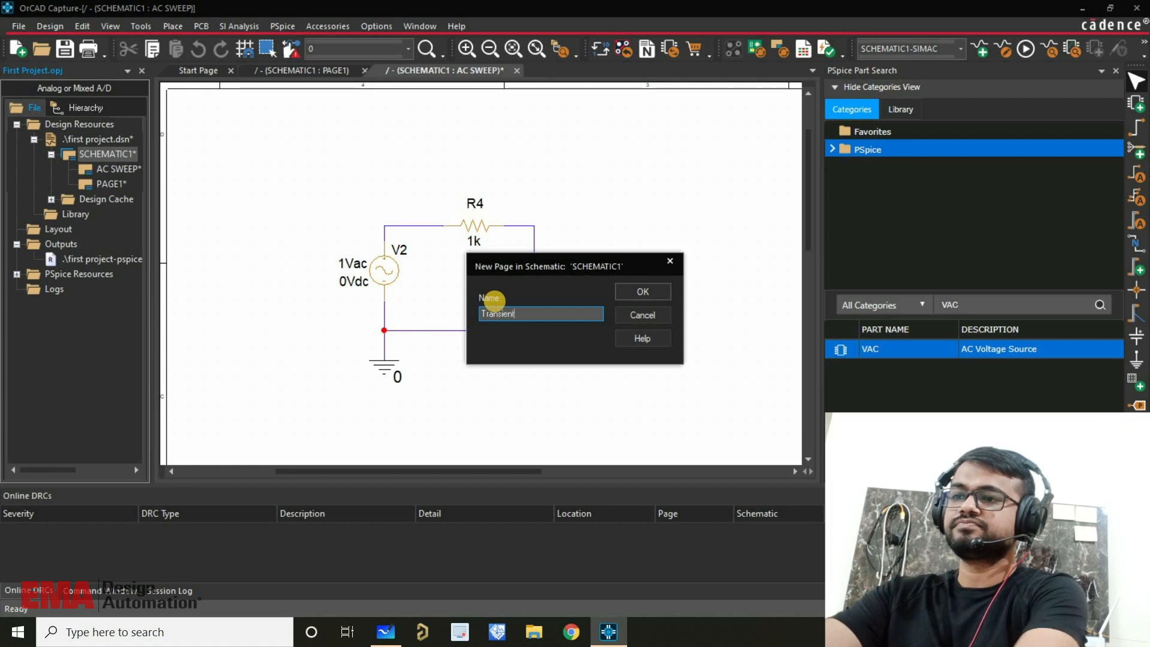
pyautogui.click(639, 290)
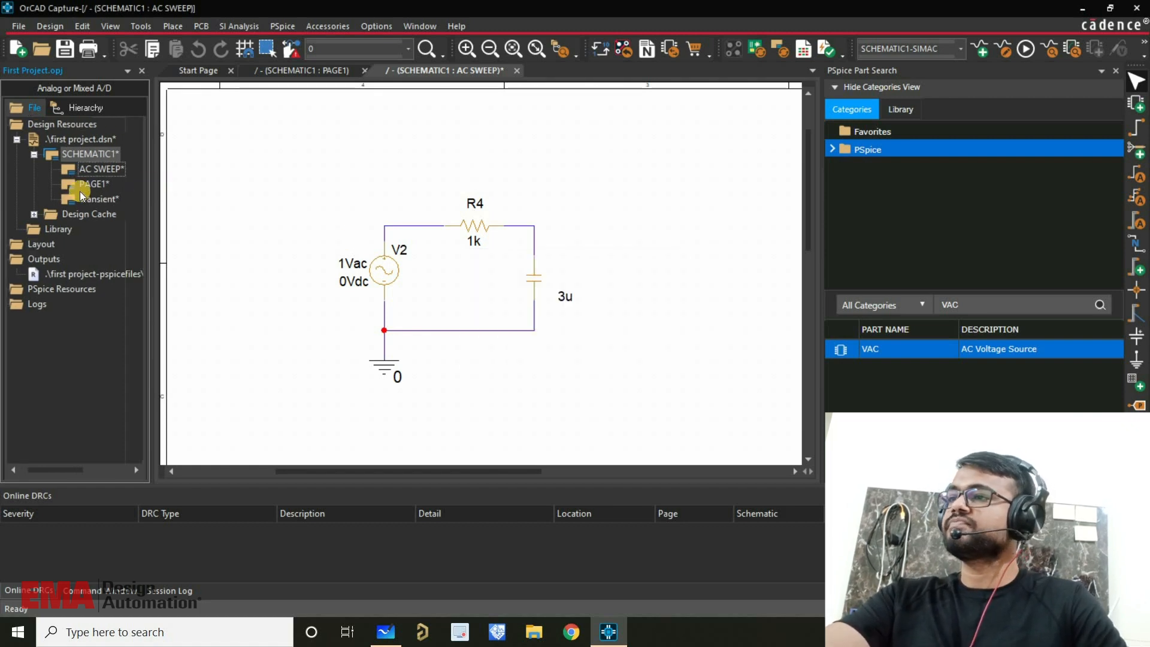
pyautogui.doubleClick(101, 200)
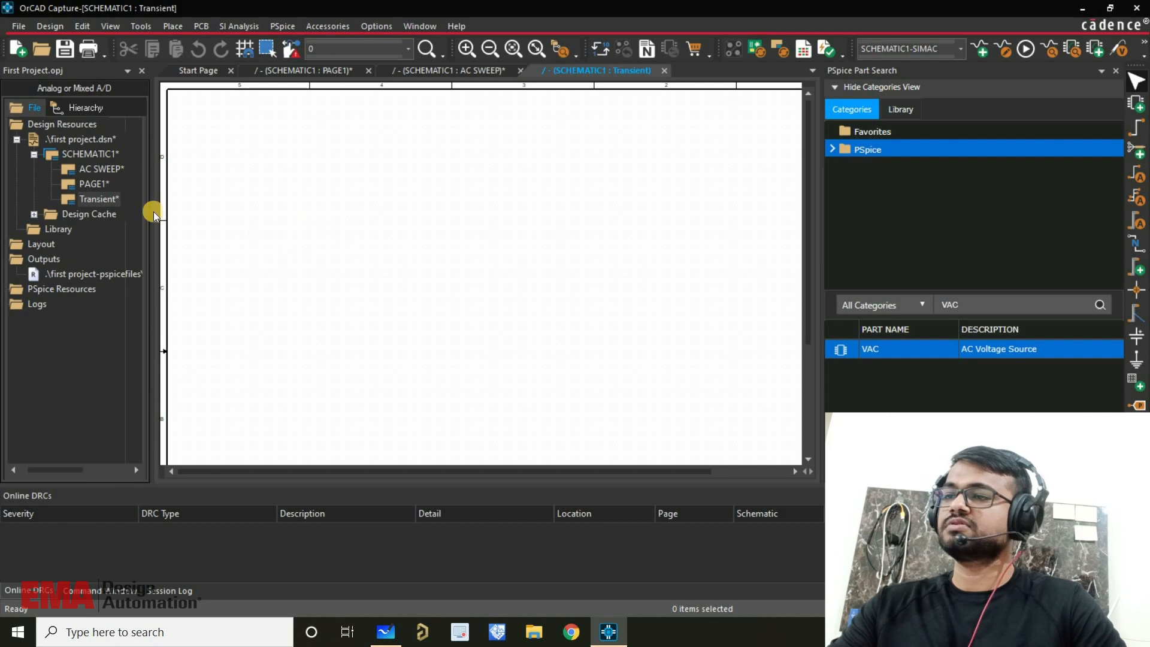
# Step: Search the PSpice parts for Resistor and place one 1k resistor in the upper part of the Transient page
pyautogui.click(1006, 308)
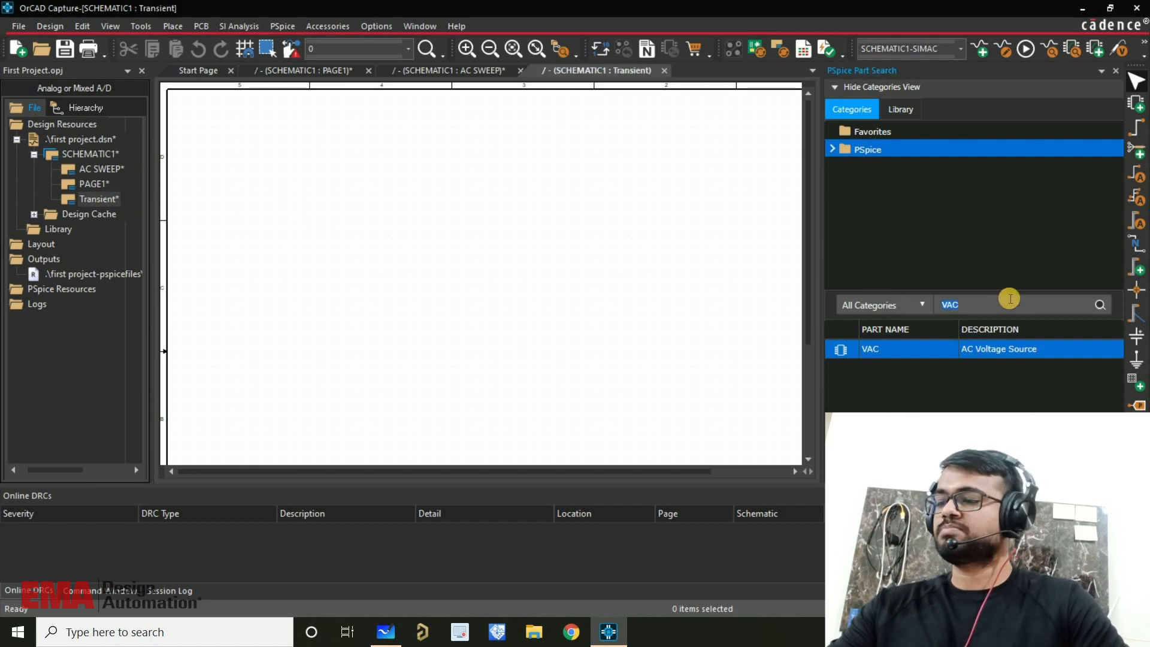
pyautogui.click(1011, 299)
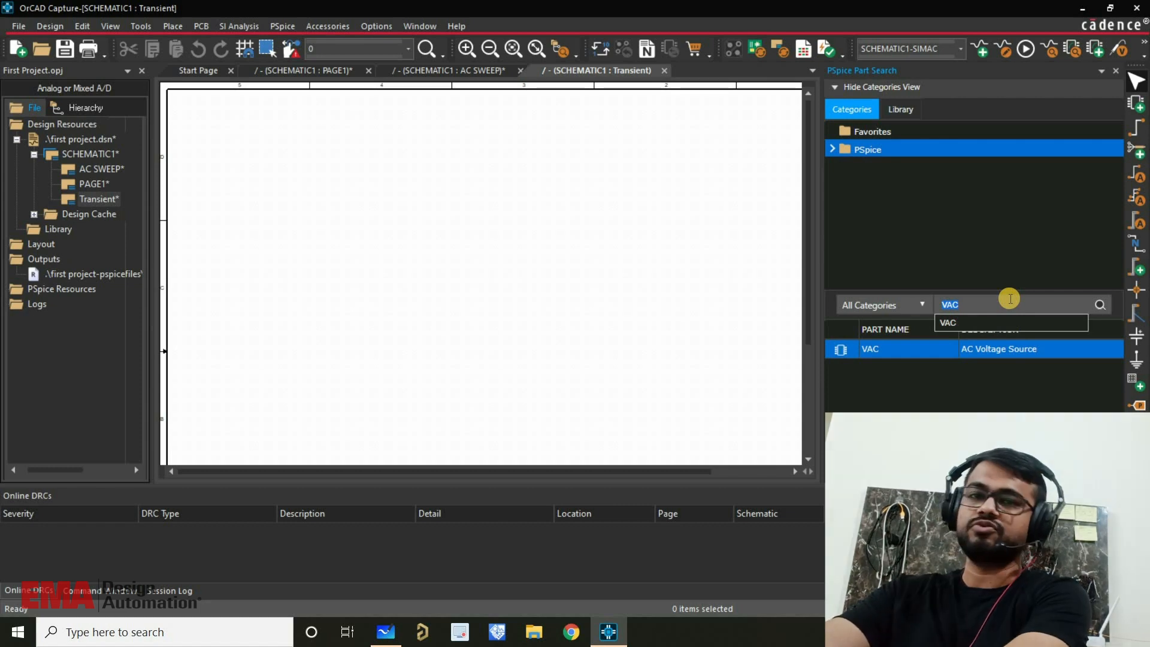
pyautogui.write('R')
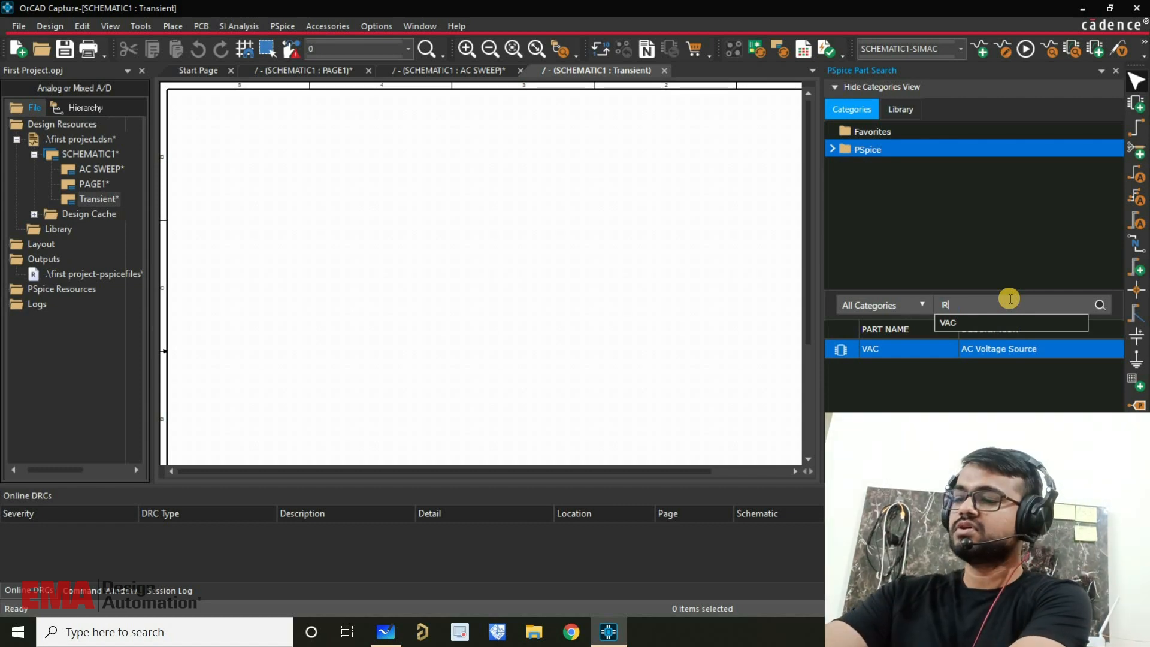
pyautogui.write('esistor')
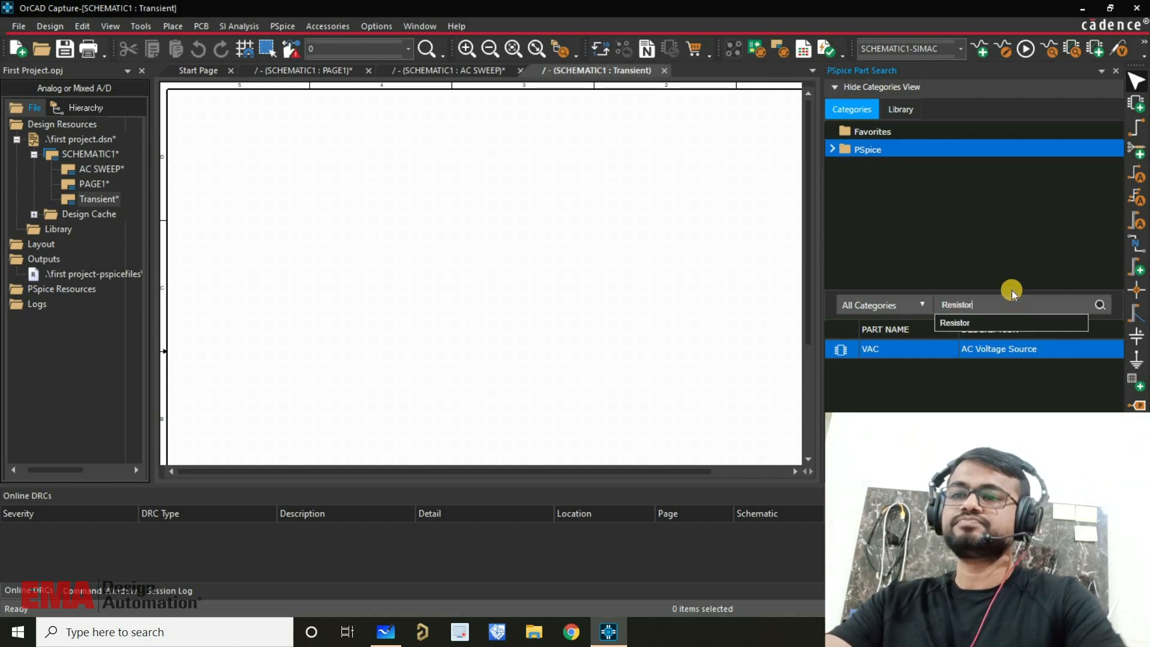
pyautogui.click(1100, 305)
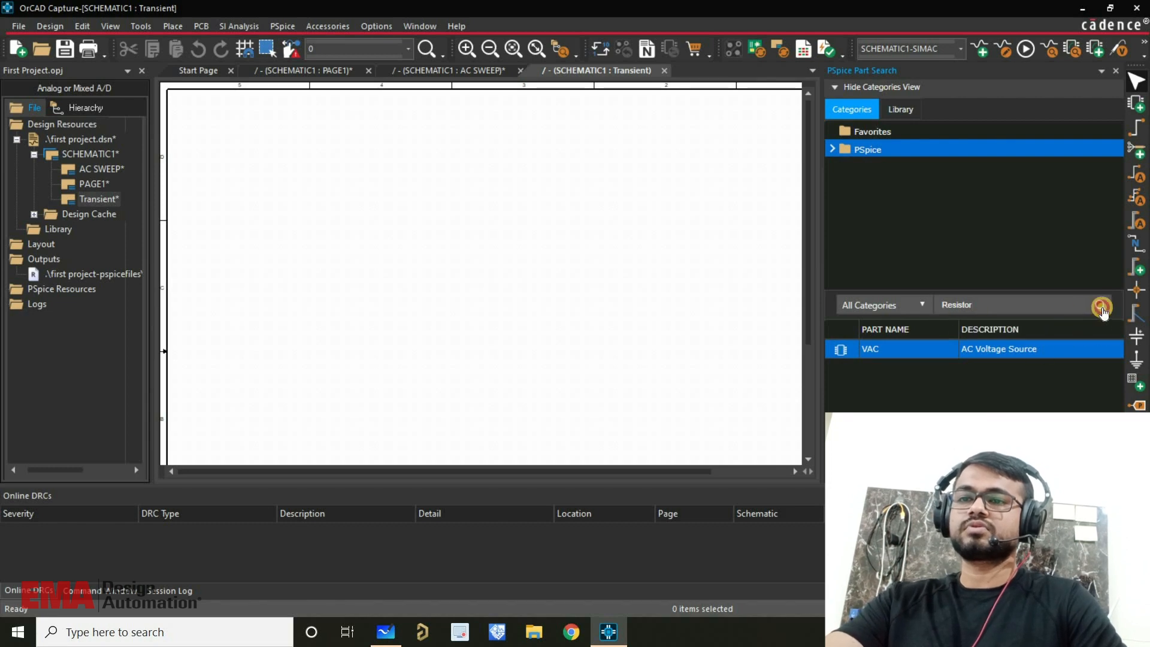
pyautogui.scroll(-5, 1031, 383)
pyautogui.scroll(2, 1005, 408)
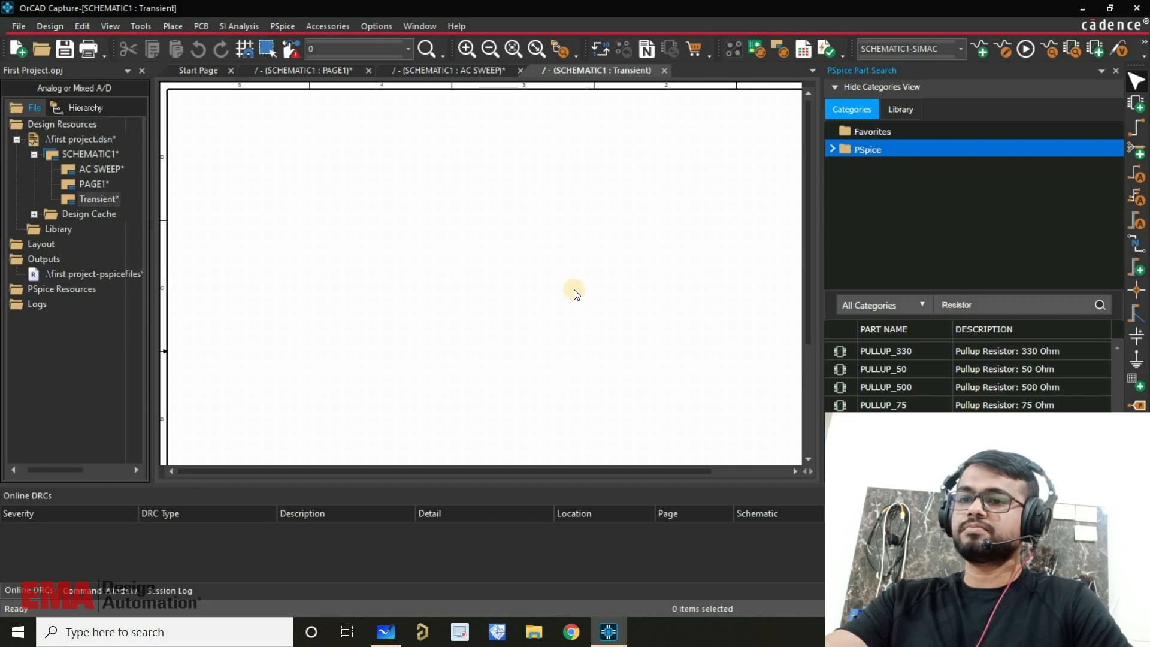
pyautogui.click(570, 325)
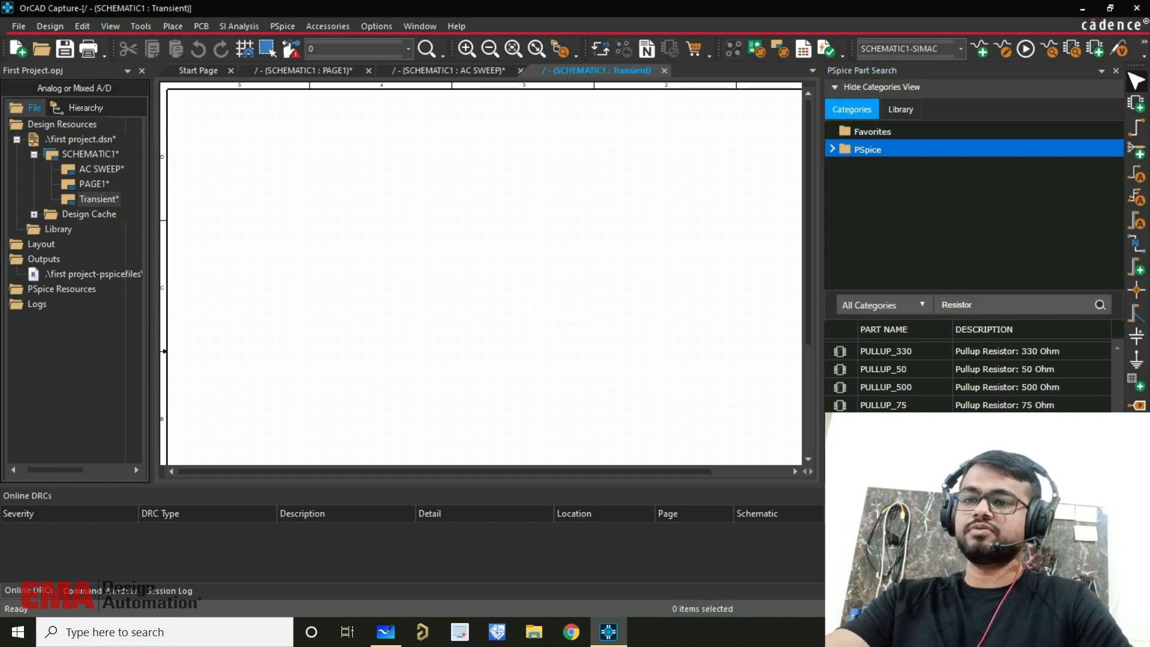
pyautogui.click(368, 234)
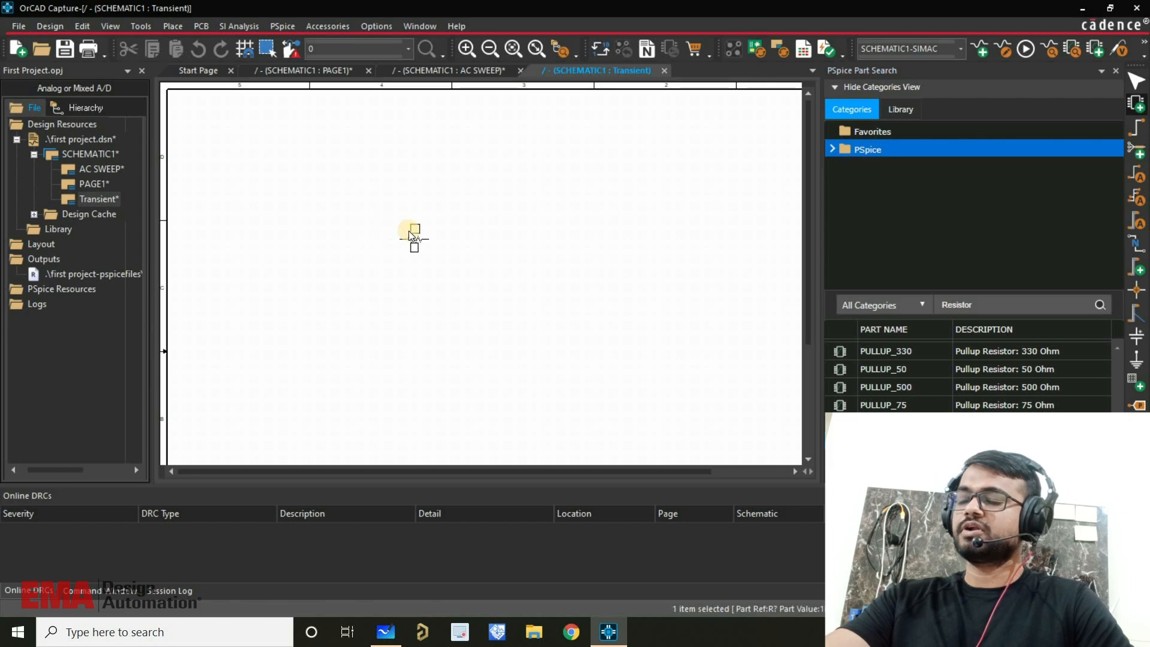
pyautogui.scroll(2, 440, 250)
pyautogui.scroll(-2, 412, 214)
pyautogui.click(412, 214)
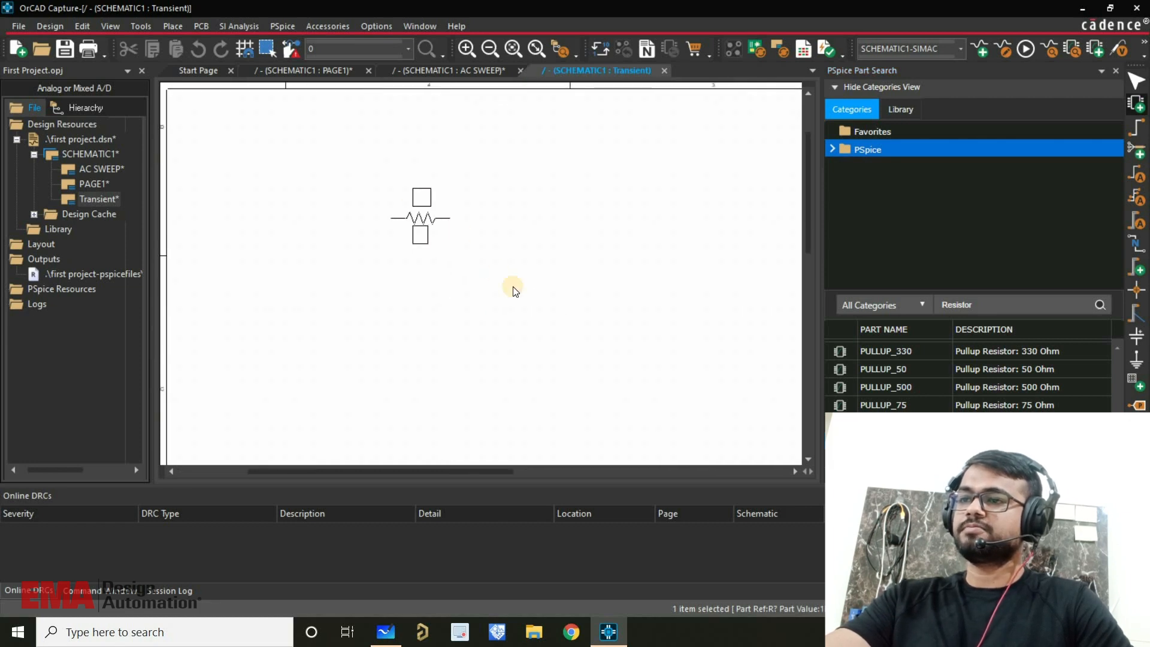
pyautogui.rightClick(526, 259)
pyautogui.click(552, 264)
# Step: Search the PSpice parts for Capacitor and place one vertical General Purpose Capacitor C just below and to the right of R5
pyautogui.click(909, 349)
pyautogui.moveTo(989, 303); pyautogui.dragTo(868, 311)
pyautogui.moveTo(975, 311); pyautogui.dragTo(926, 312)
pyautogui.write('C')
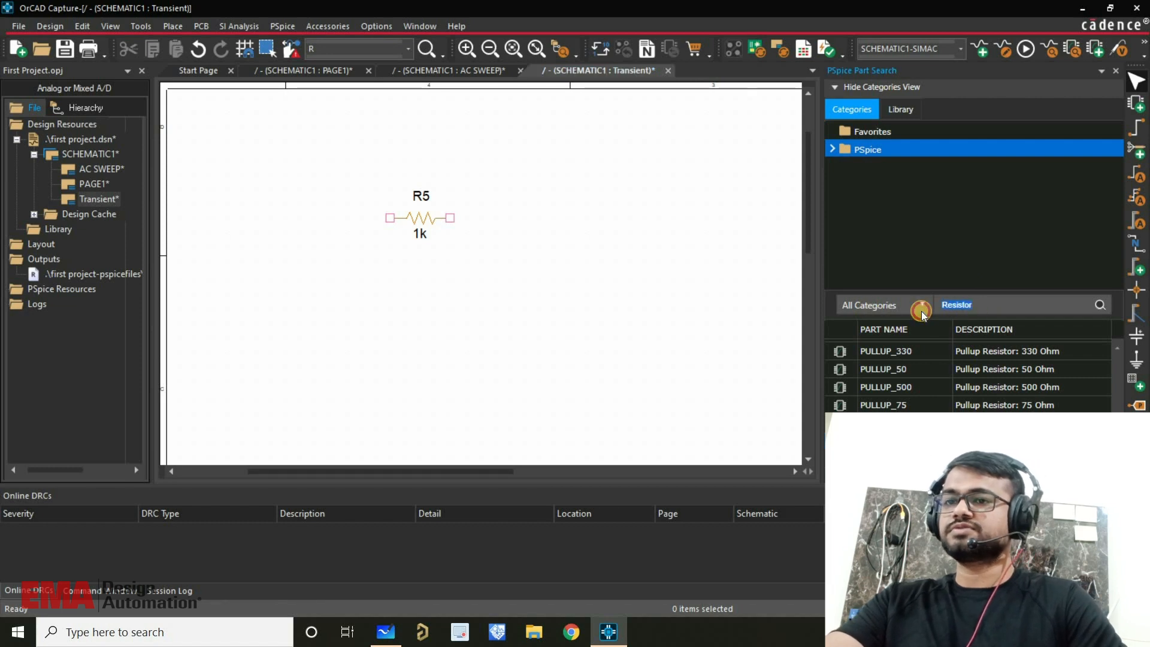
pyautogui.write('apacit')
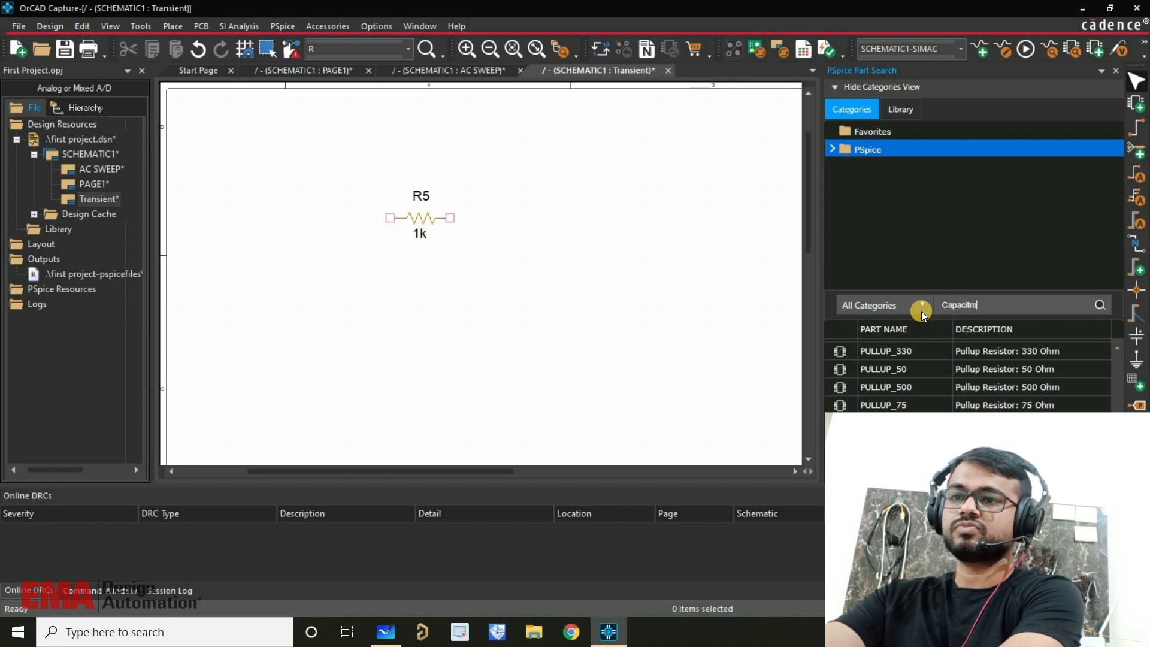
pyautogui.write('or')
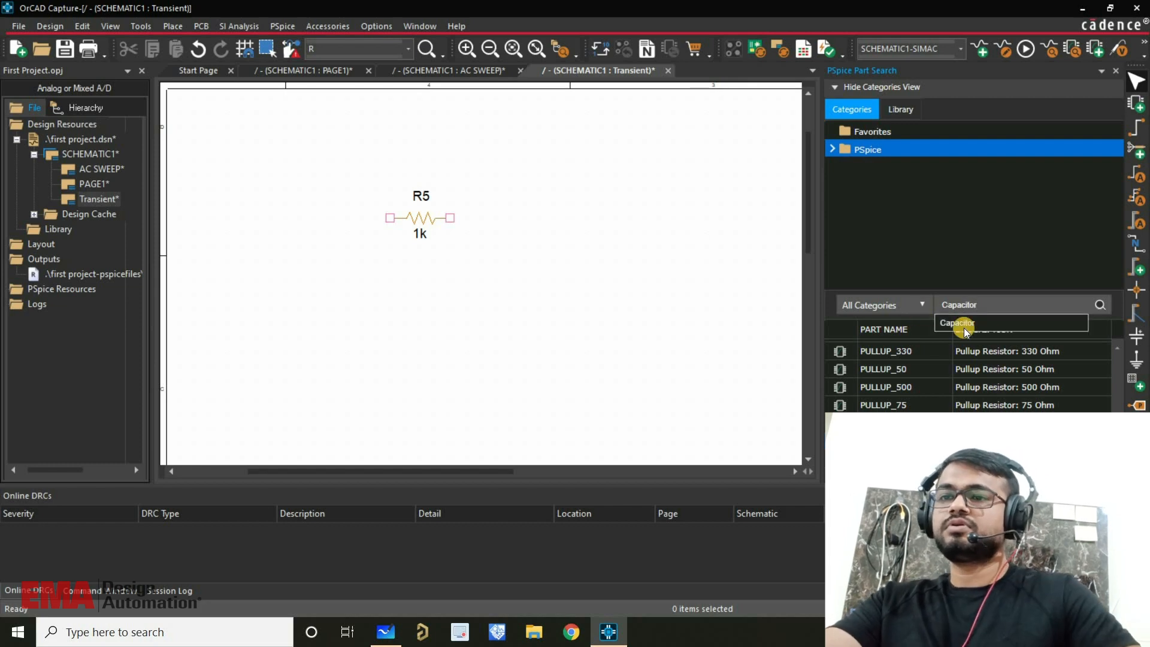
pyautogui.click(1099, 308)
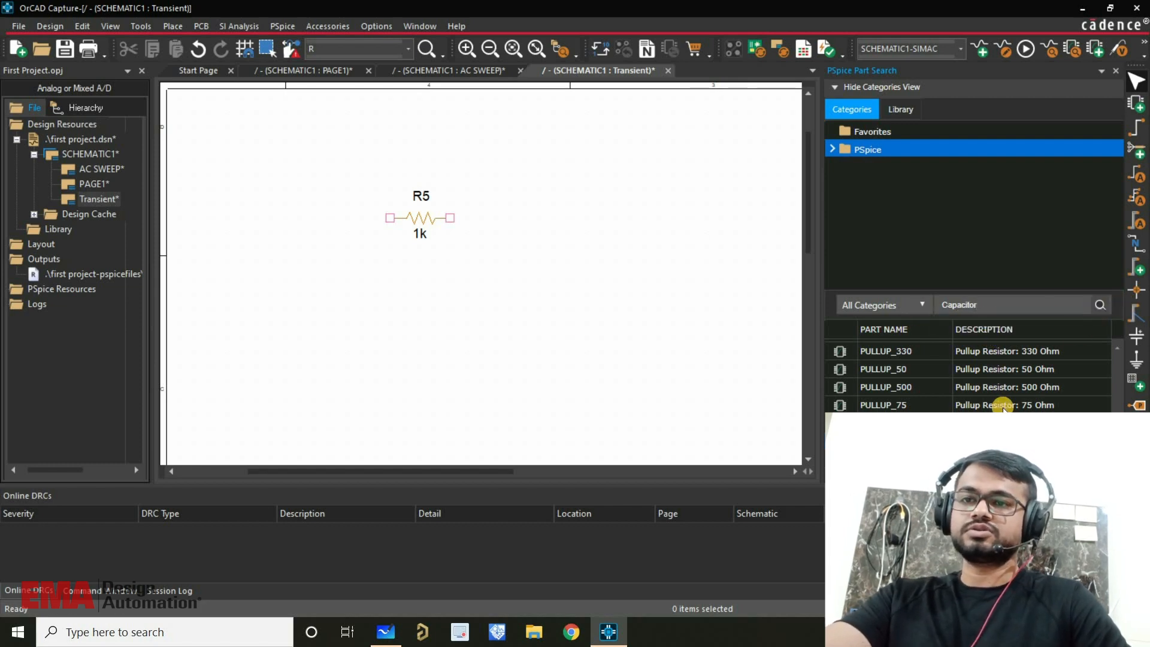
pyautogui.click(1001, 369)
pyautogui.doubleClick(1001, 369)
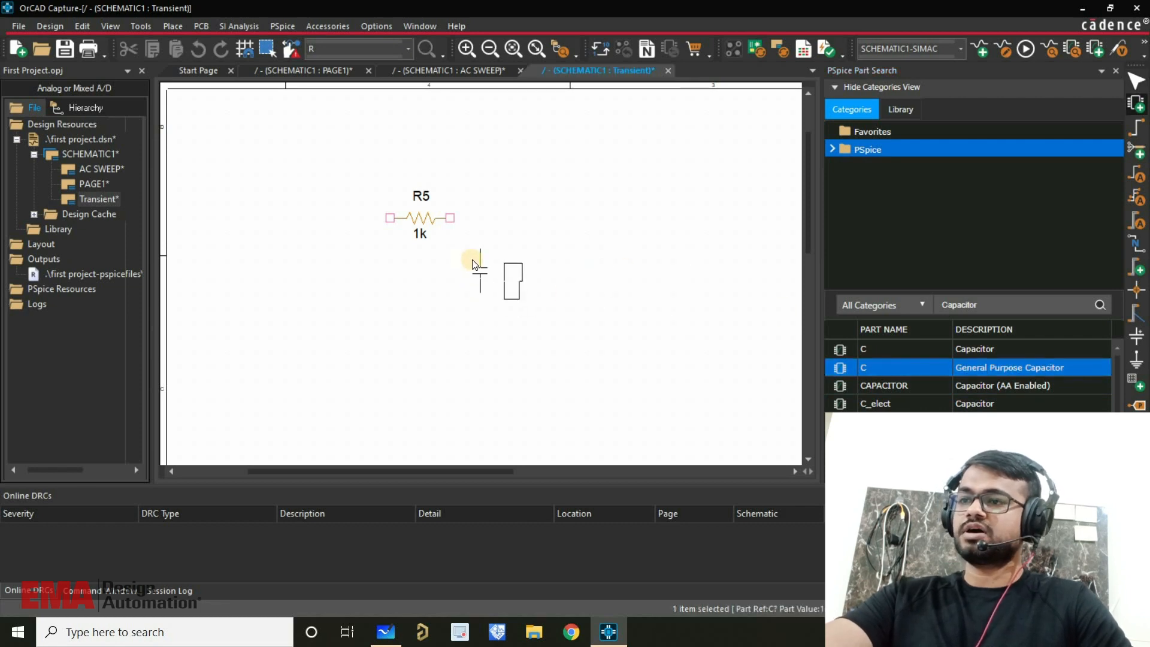
pyautogui.click(470, 309)
pyautogui.rightClick(475, 322)
pyautogui.click(487, 326)
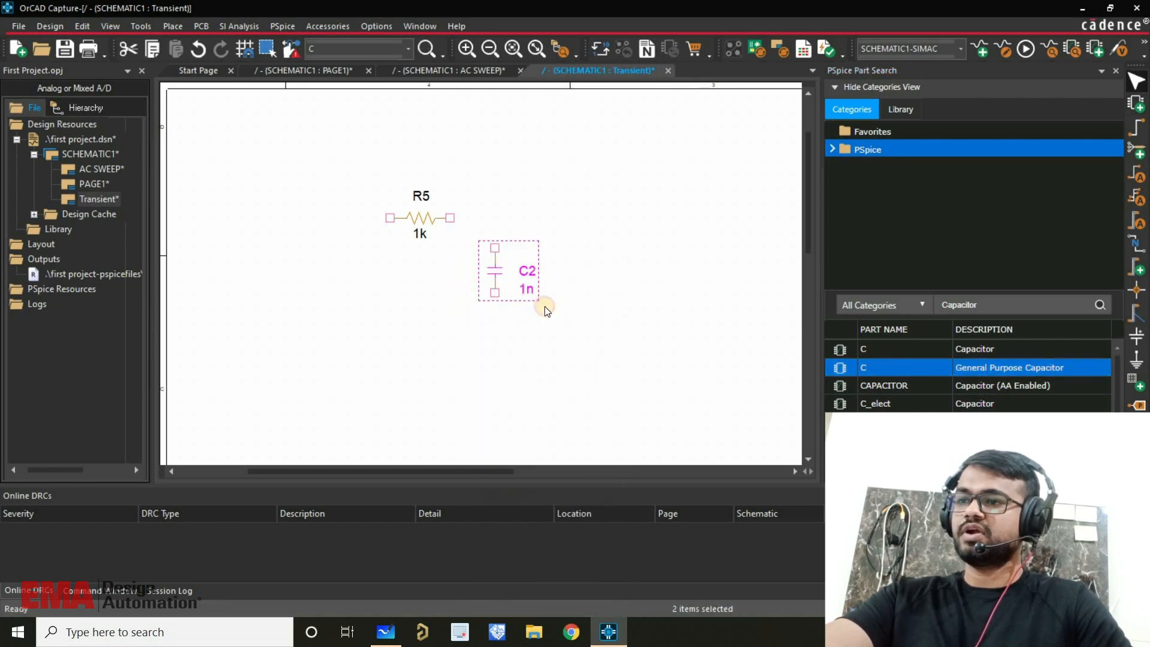
# Step: Set the value of capacitor C2 to 3u
pyautogui.doubleClick(528, 290)
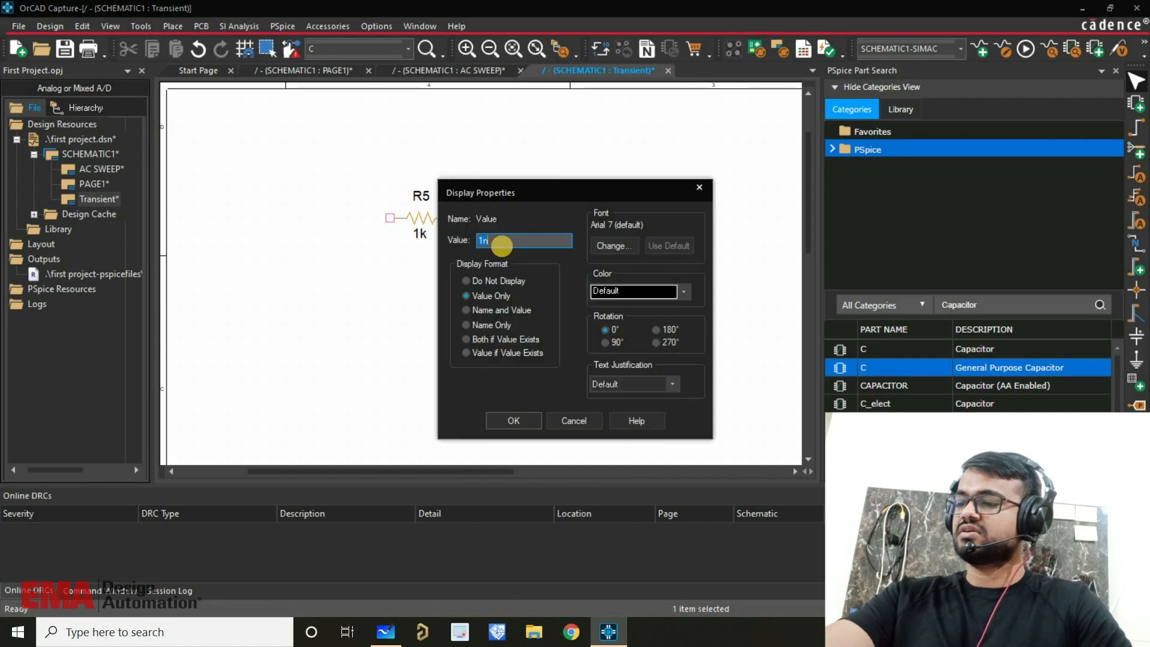
pyautogui.write('3u')
pyautogui.click(524, 420)
# Step: Search the PSpice parts for VSIN and place one Sine Voltage Source to the left of R5 and C2
pyautogui.click(992, 306)
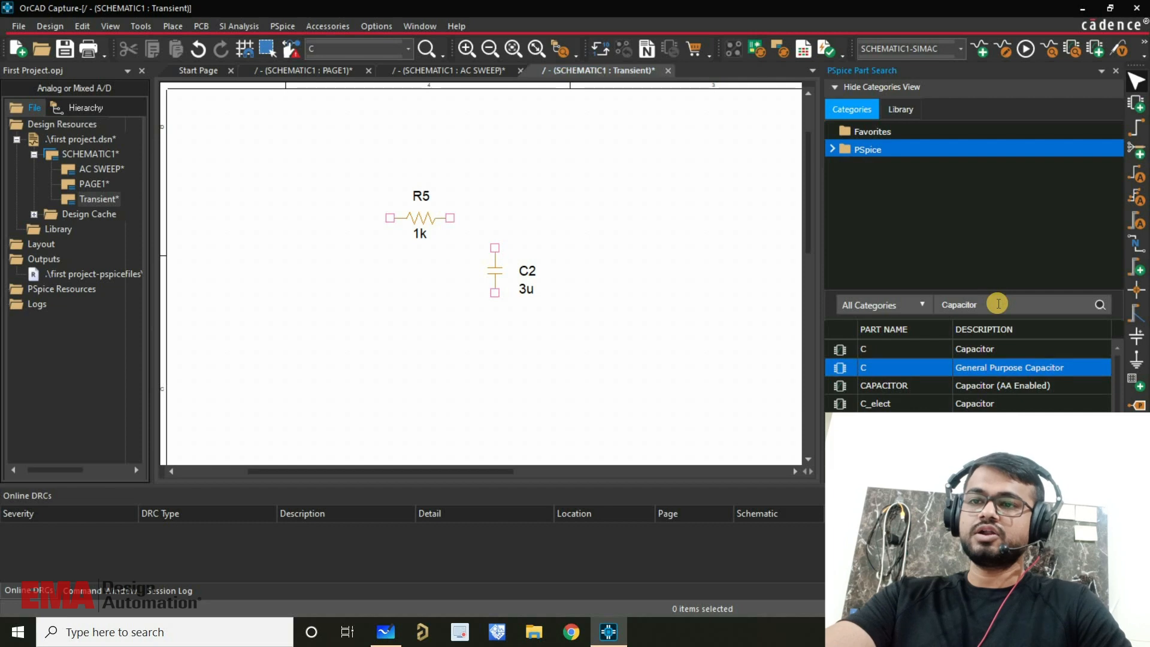
pyautogui.moveTo(998, 304); pyautogui.dragTo(920, 304)
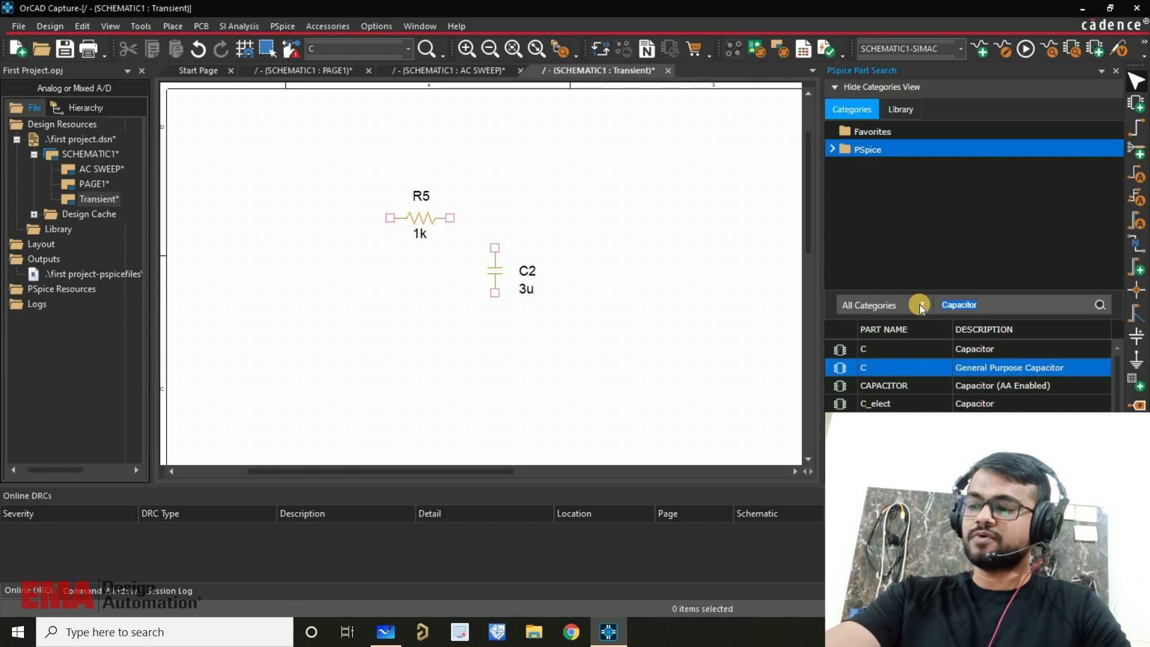
pyautogui.write('VSI')
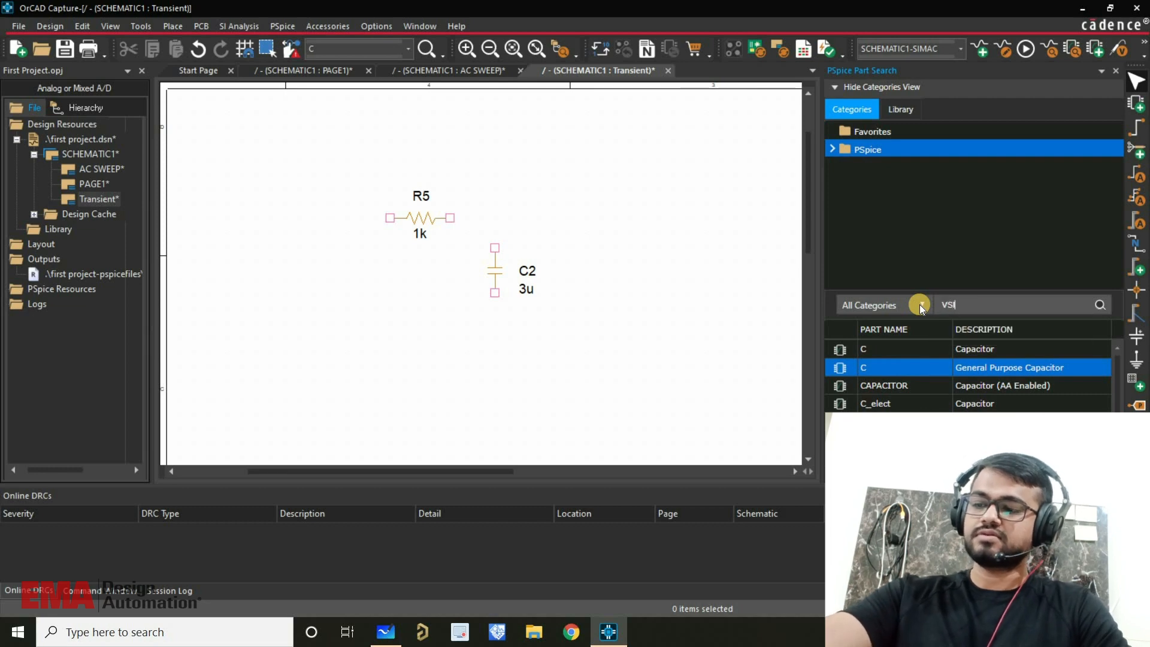
pyautogui.write('N')
pyautogui.click(1100, 305)
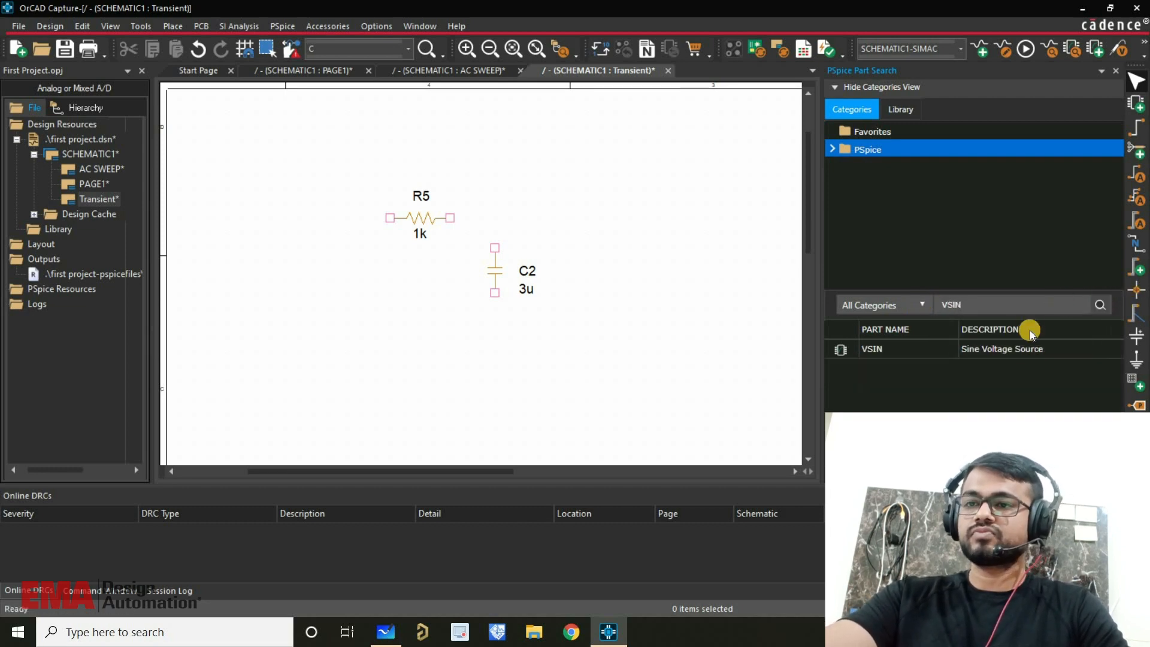
pyautogui.doubleClick(1012, 349)
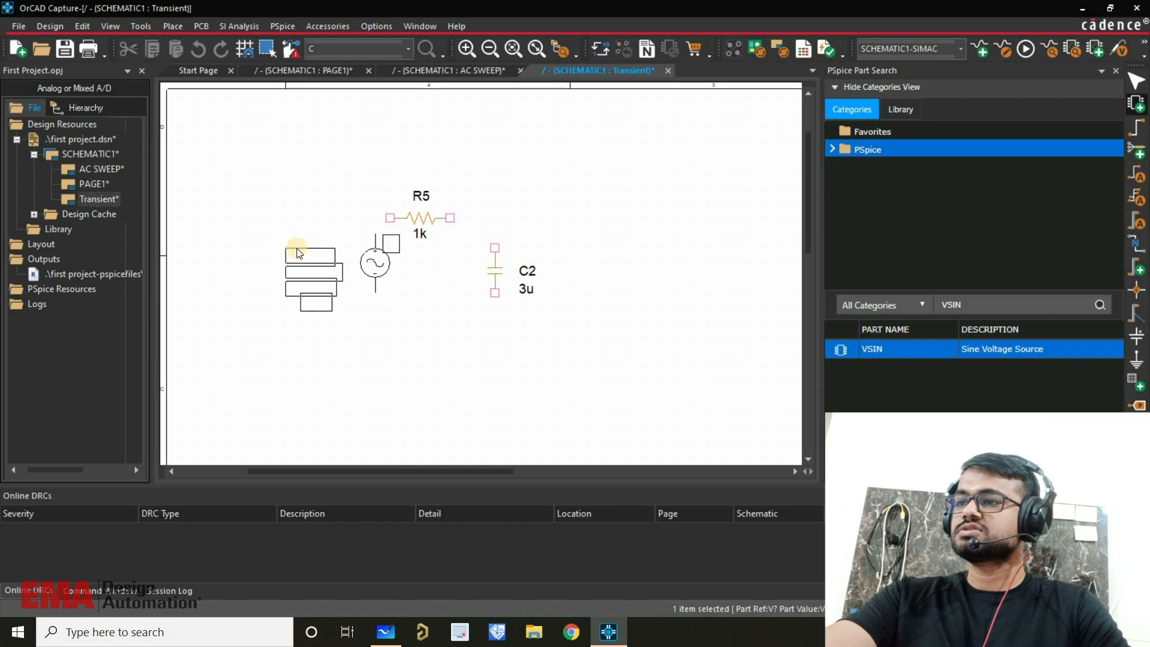
pyautogui.click(239, 253)
pyautogui.rightClick(346, 175)
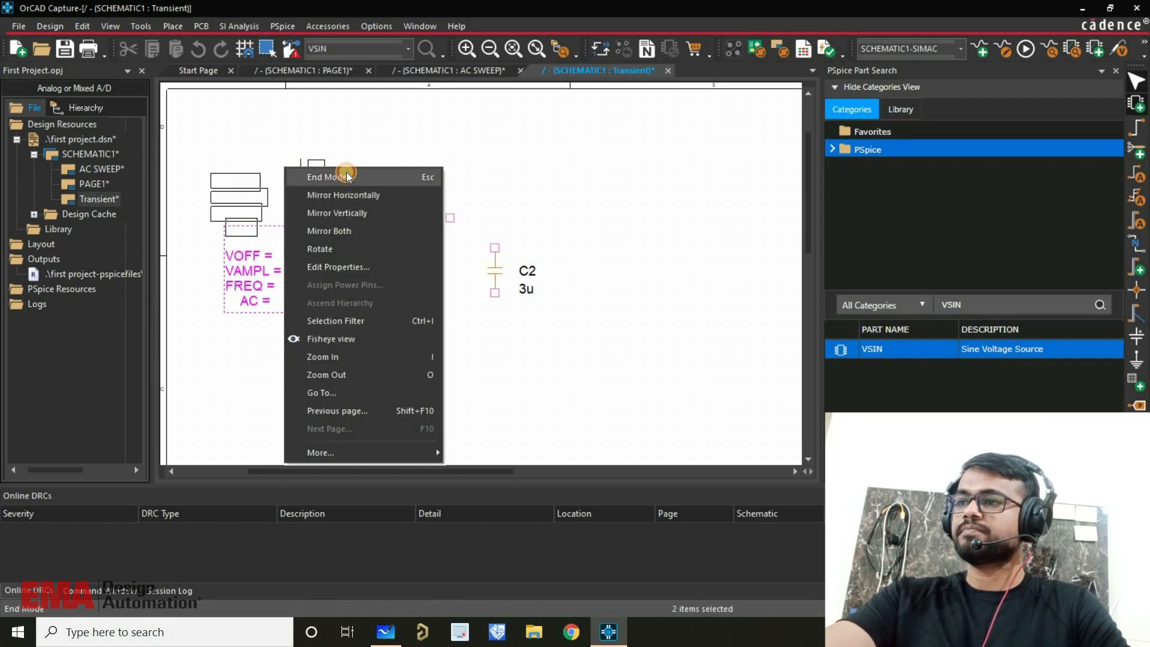
pyautogui.click(327, 177)
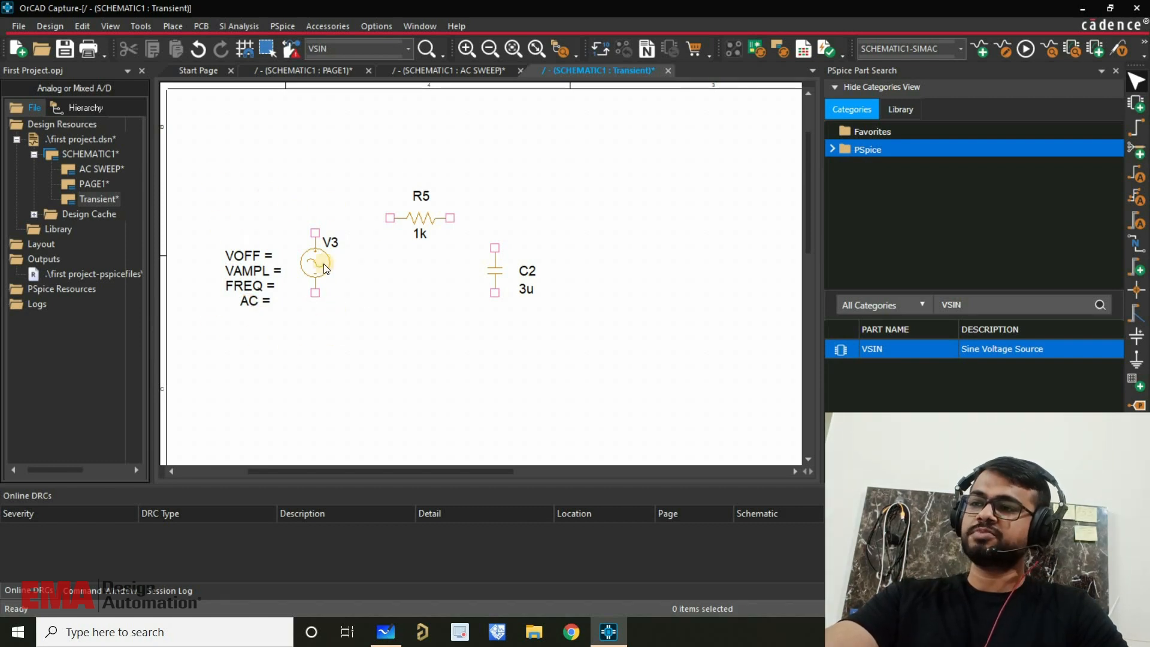
# Step: Set the sine source's VOFF to 0 and VAMPL to 1
pyautogui.click(243, 257)
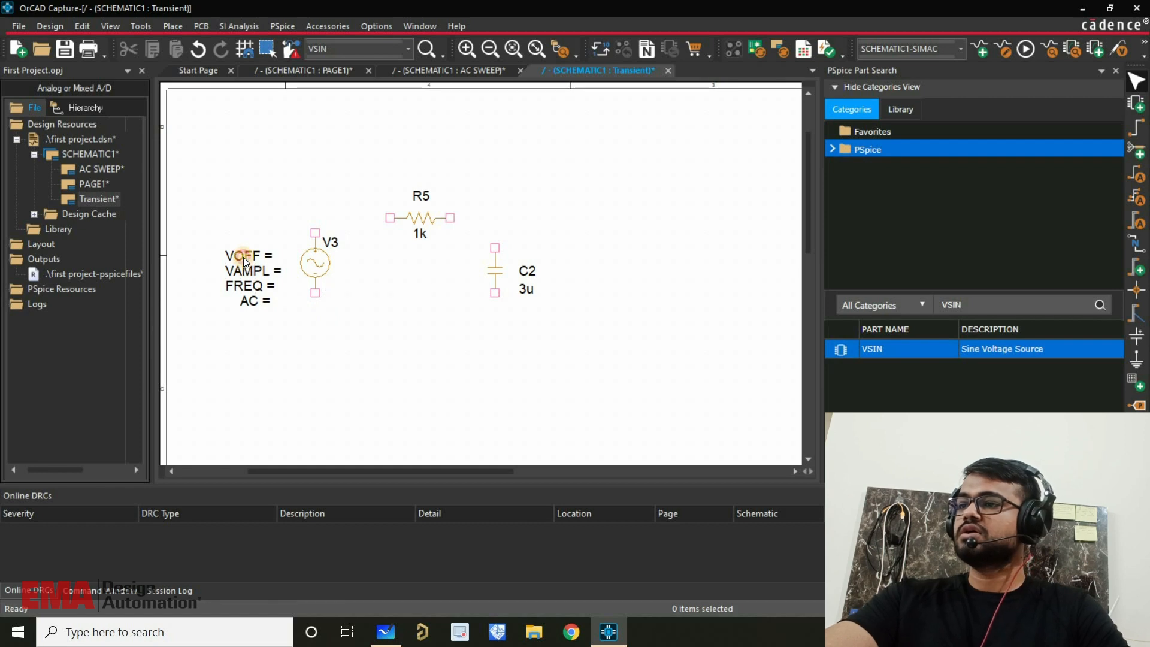
pyautogui.doubleClick(244, 257)
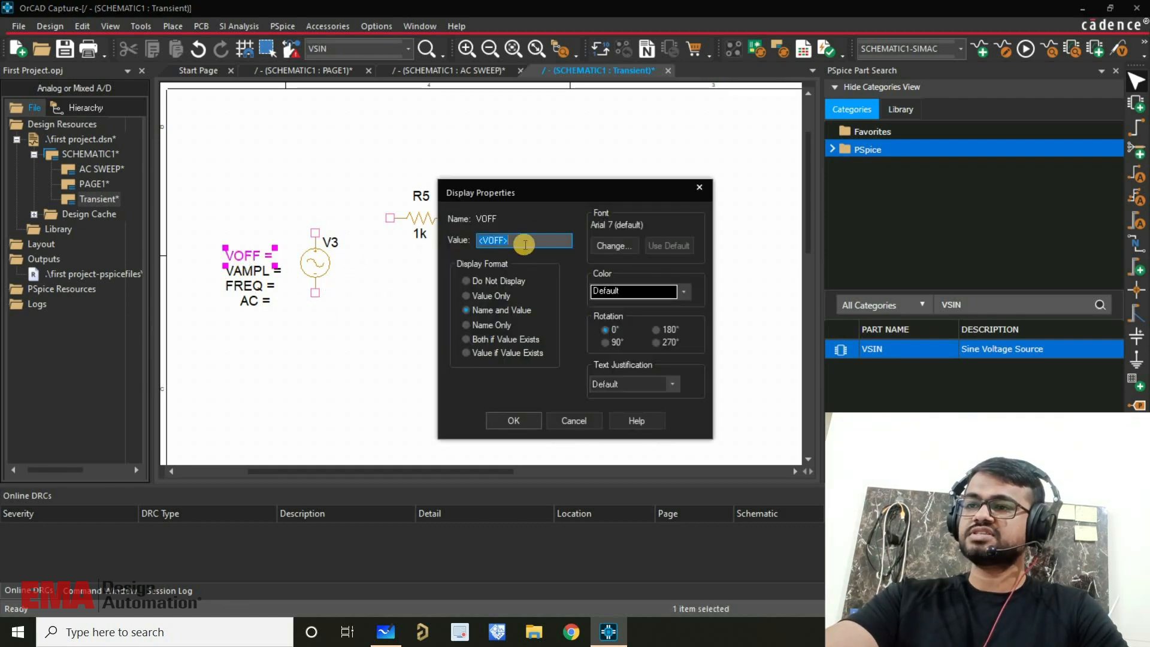
pyautogui.write('0')
pyautogui.click(513, 418)
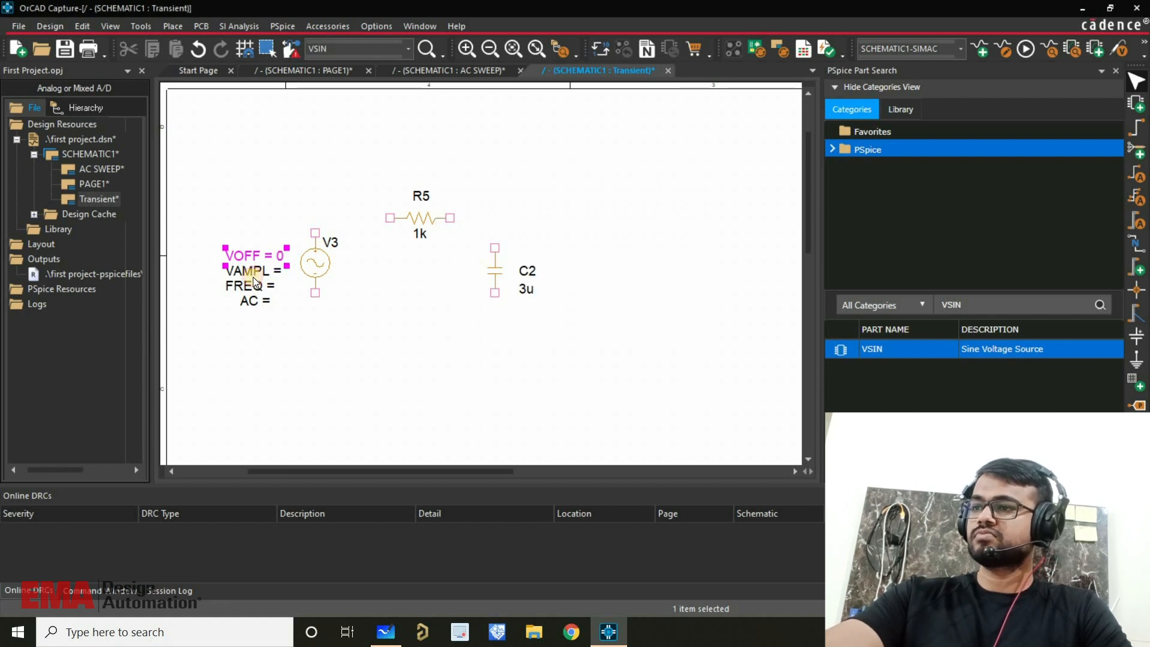
pyautogui.doubleClick(253, 271)
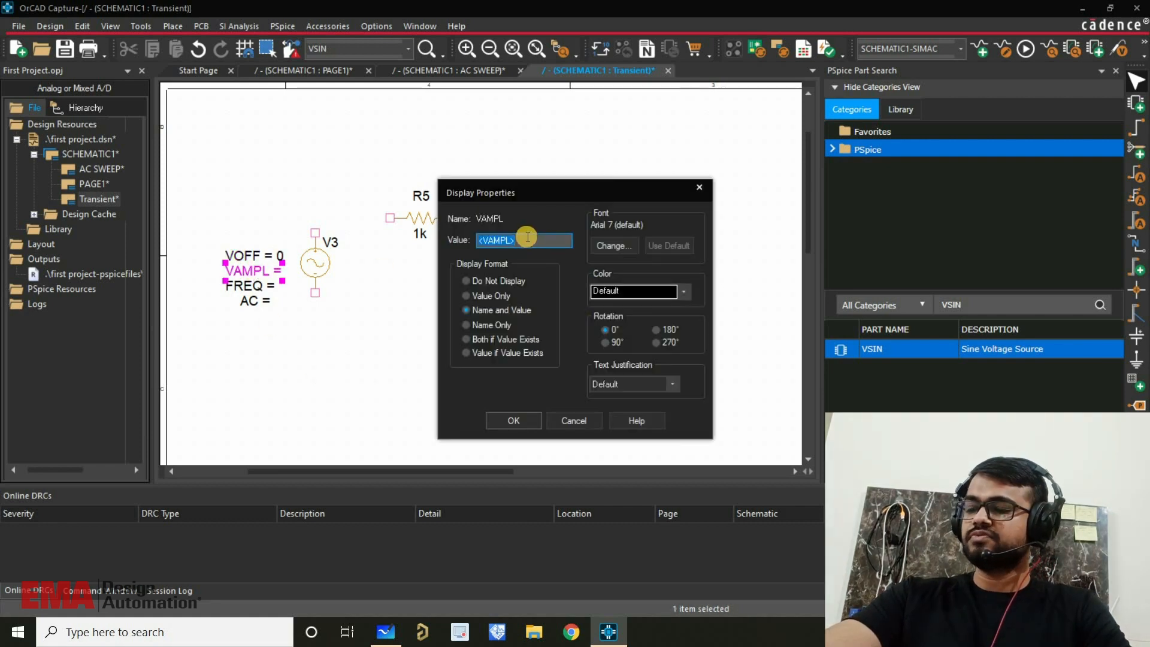
pyautogui.press('Return')
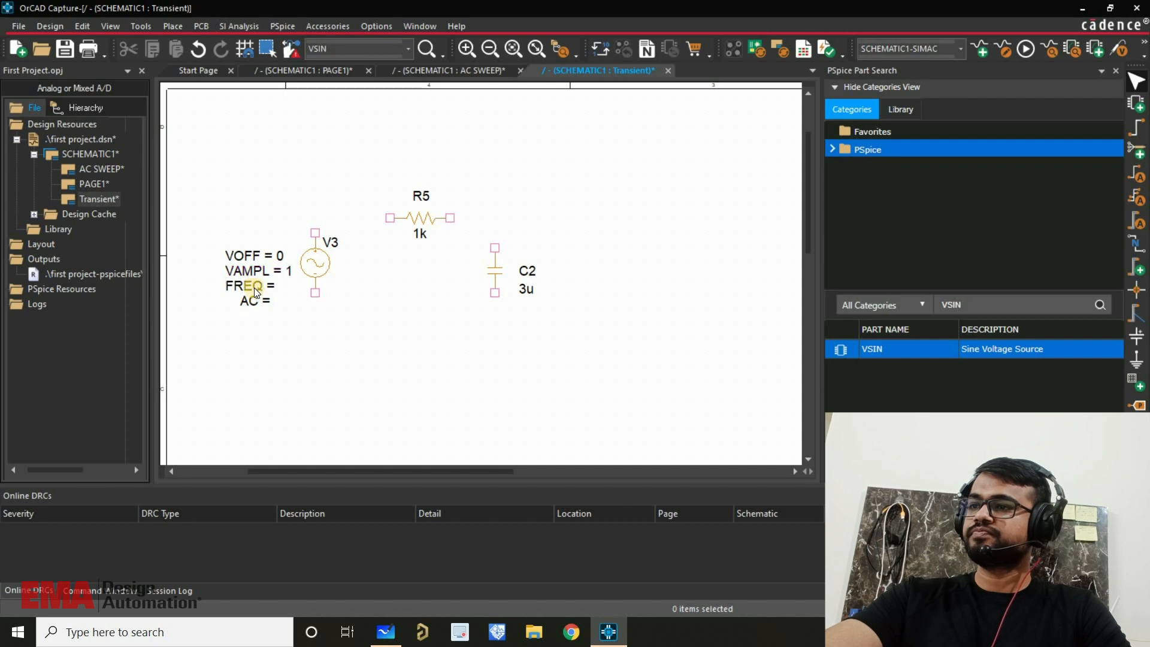
# Step: Set the sine source's FREQ to 50 and AC to 0
pyautogui.doubleClick(255, 289)
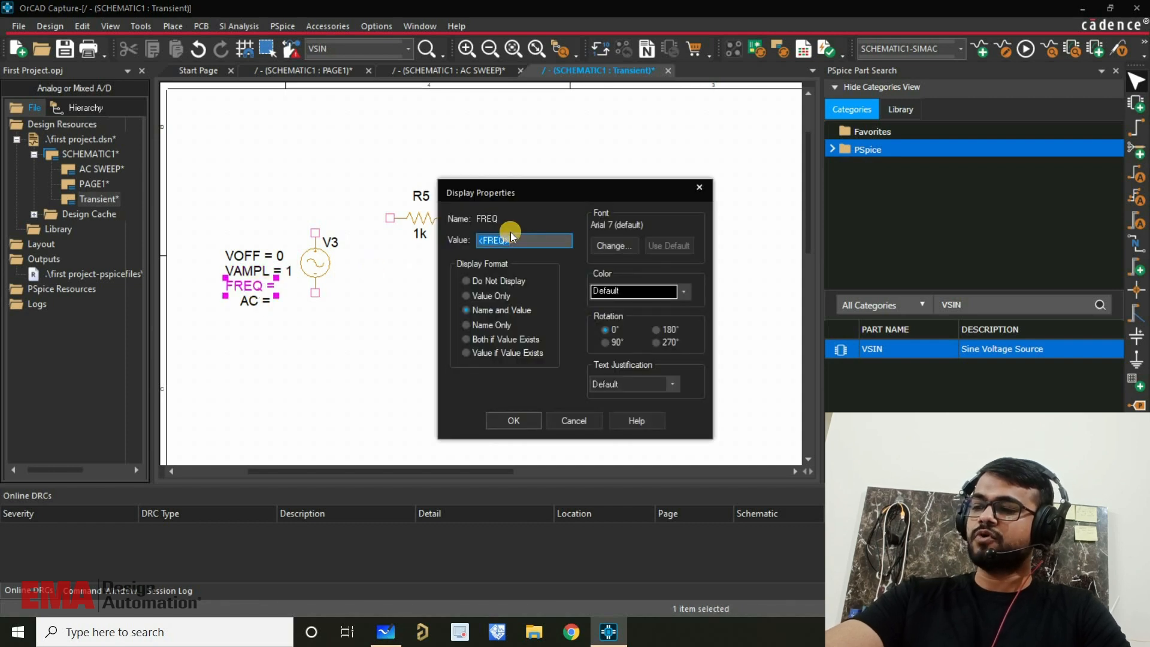
pyautogui.write('50')
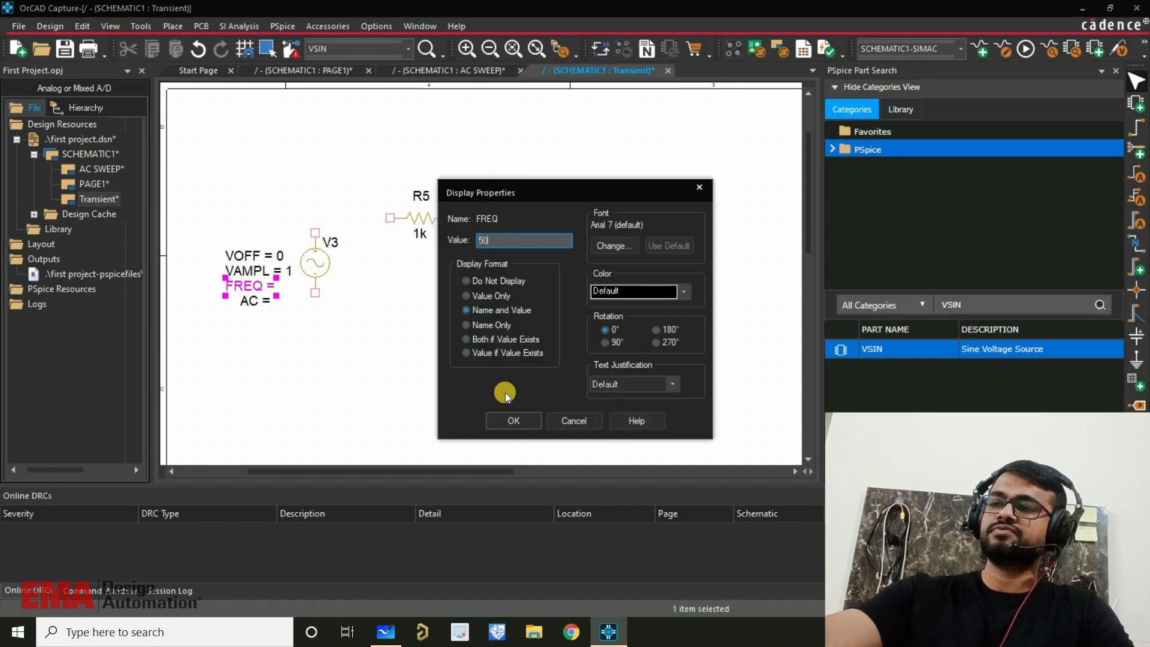
pyautogui.click(510, 422)
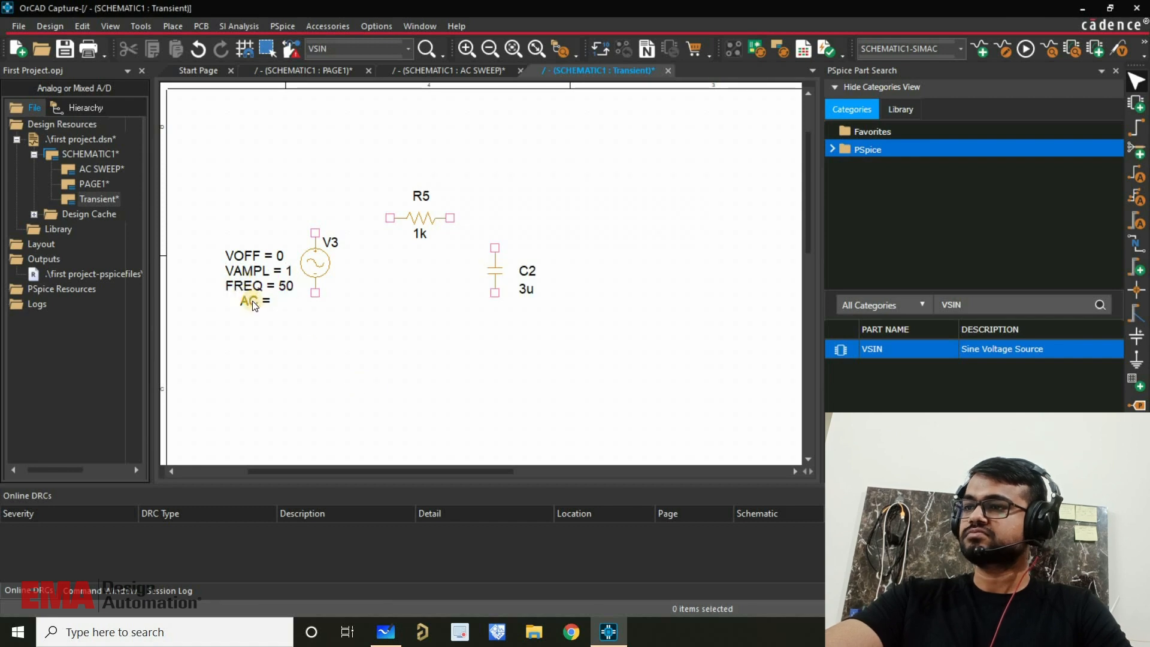
pyautogui.doubleClick(282, 303)
pyautogui.write('0')
pyautogui.click(501, 418)
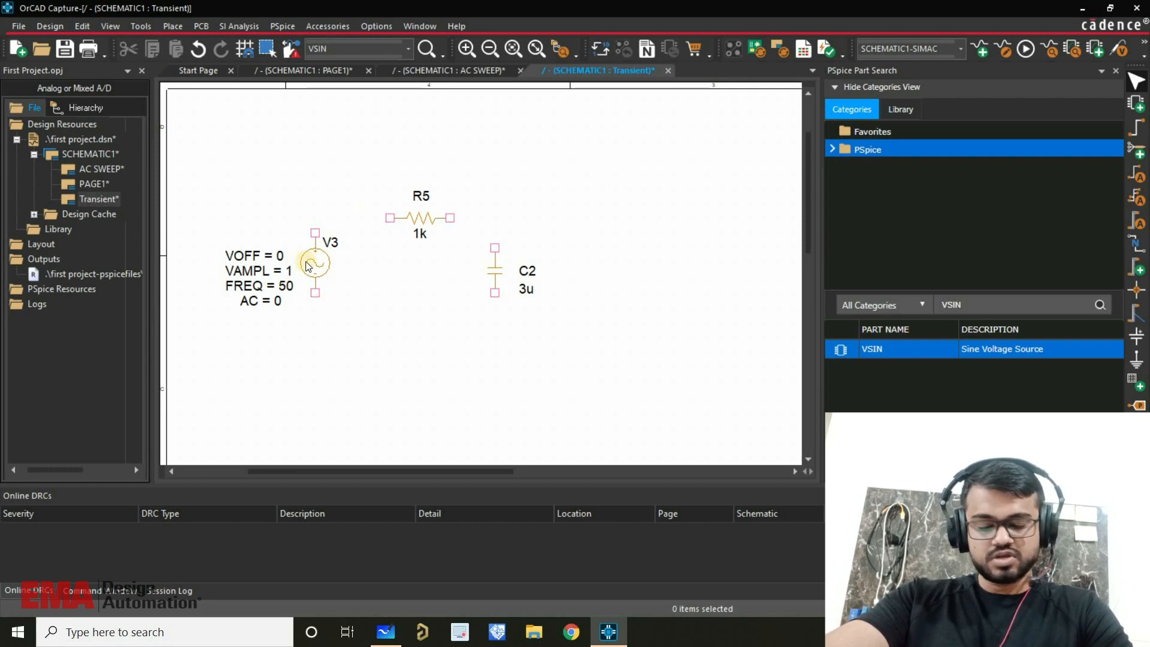
# Step: Wire the sine source's upper pin to R5's left pin, and R5's right pin to C2's upper pin
pyautogui.click(1136, 127)
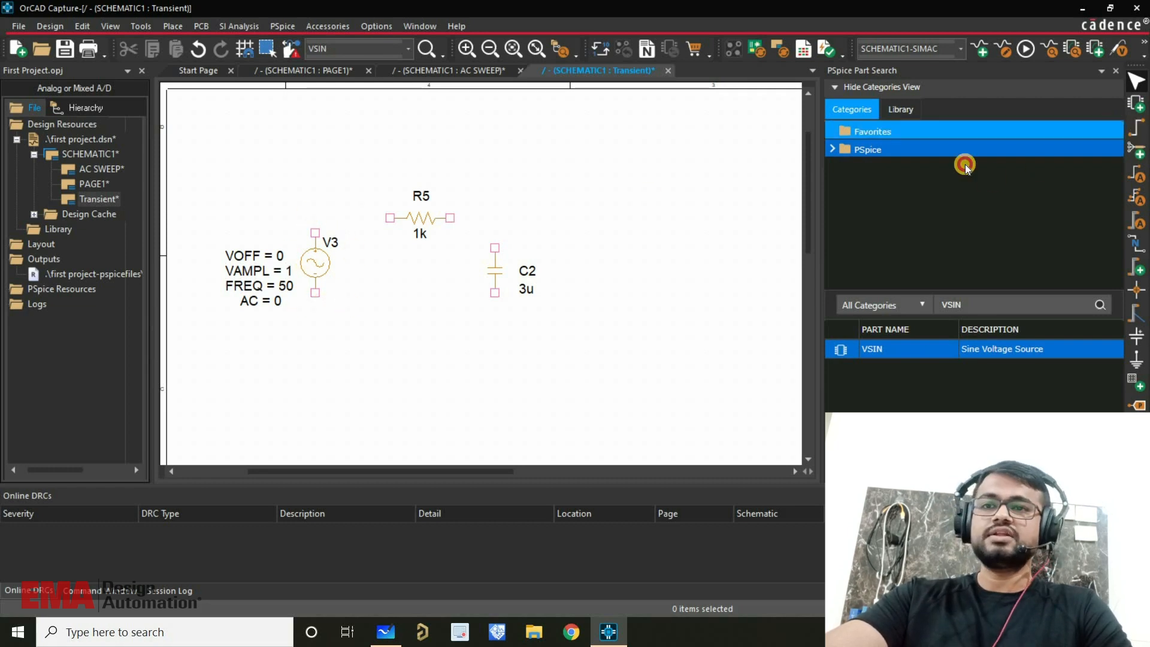
pyautogui.click(315, 233)
pyautogui.click(390, 218)
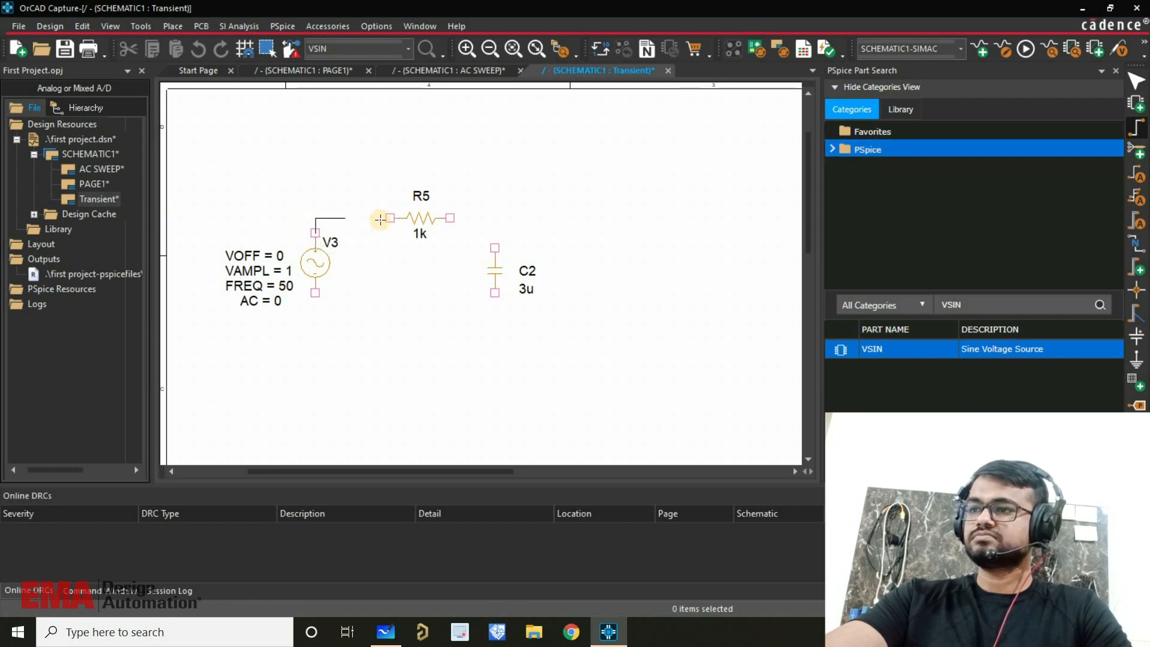
pyautogui.click(390, 218)
pyautogui.click(450, 218)
pyautogui.click(495, 247)
# Step: Wire C2's lower pin to the sine source's lower pin to close the loop
pyautogui.click(495, 293)
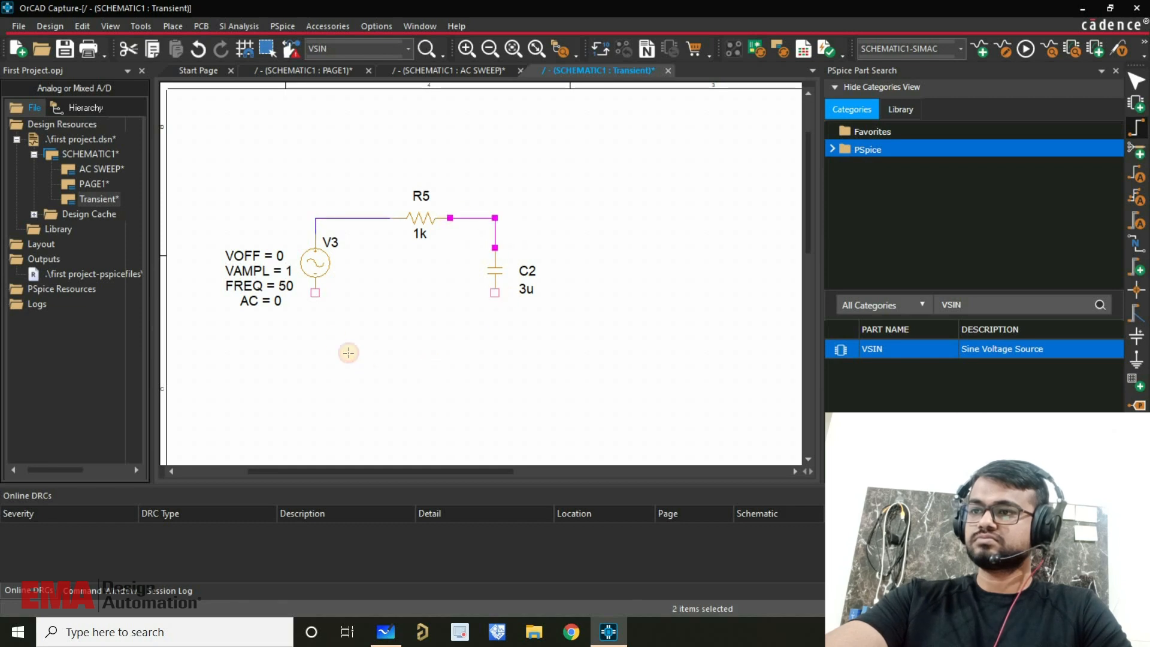
pyautogui.click(316, 323)
pyautogui.click(315, 293)
pyautogui.rightClick(367, 281)
pyautogui.click(396, 295)
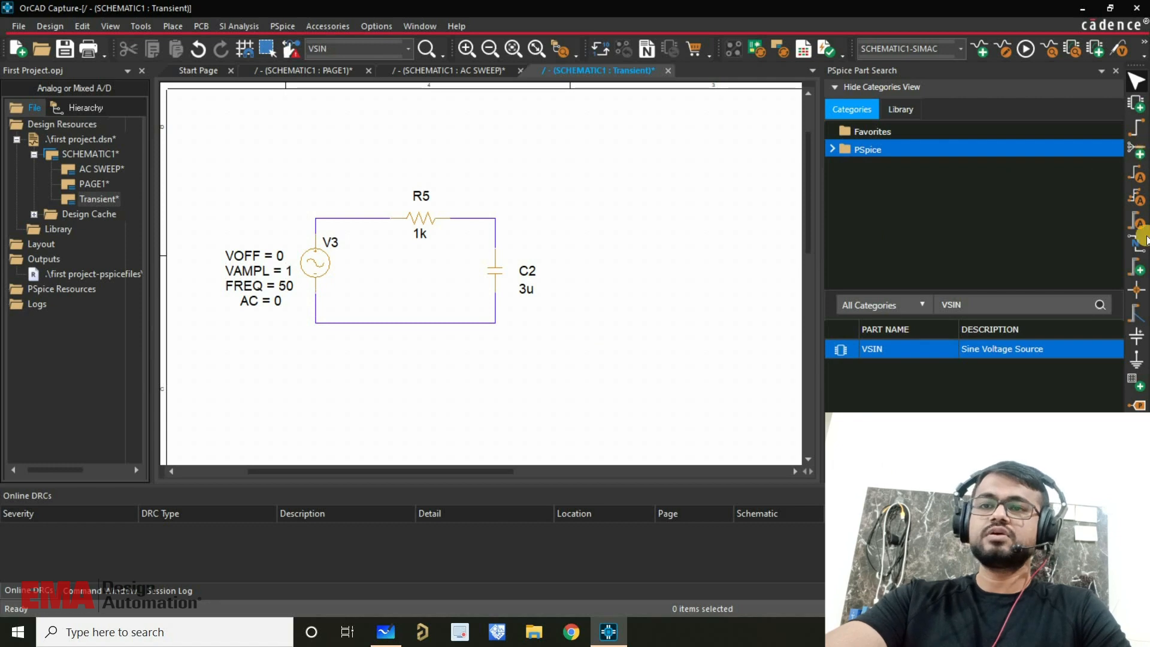
# Step: Place a 0/CAPSYM ground at the lower-left corner of the loop, below the sine source, and save the page
pyautogui.click(1135, 357)
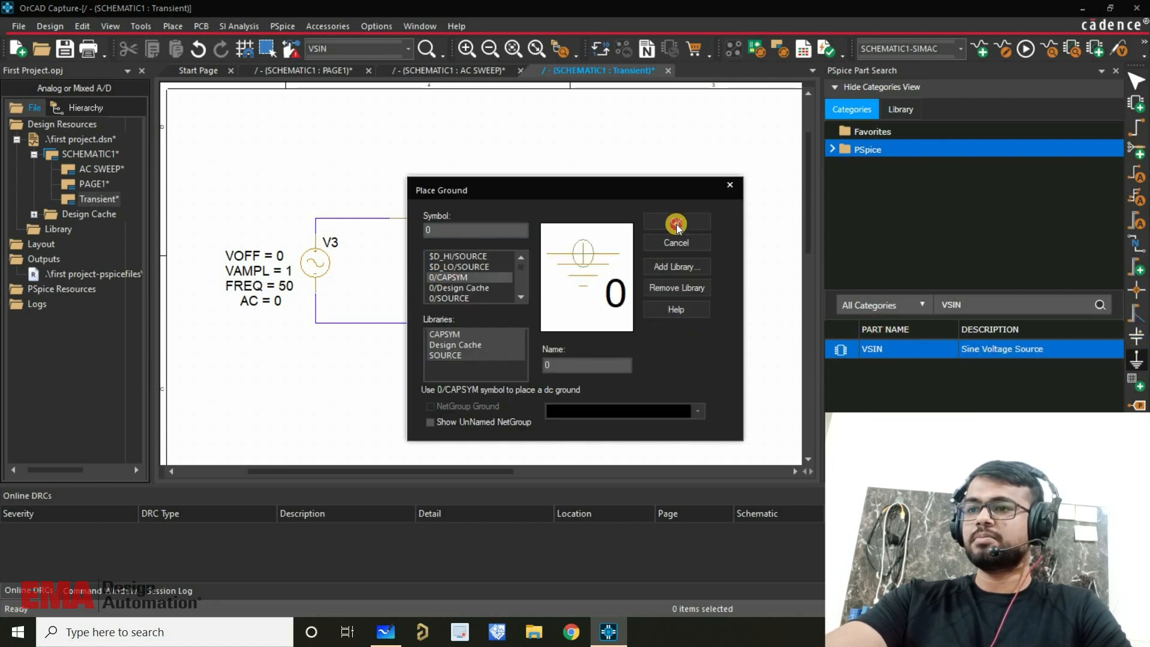
pyautogui.click(677, 223)
pyautogui.click(316, 323)
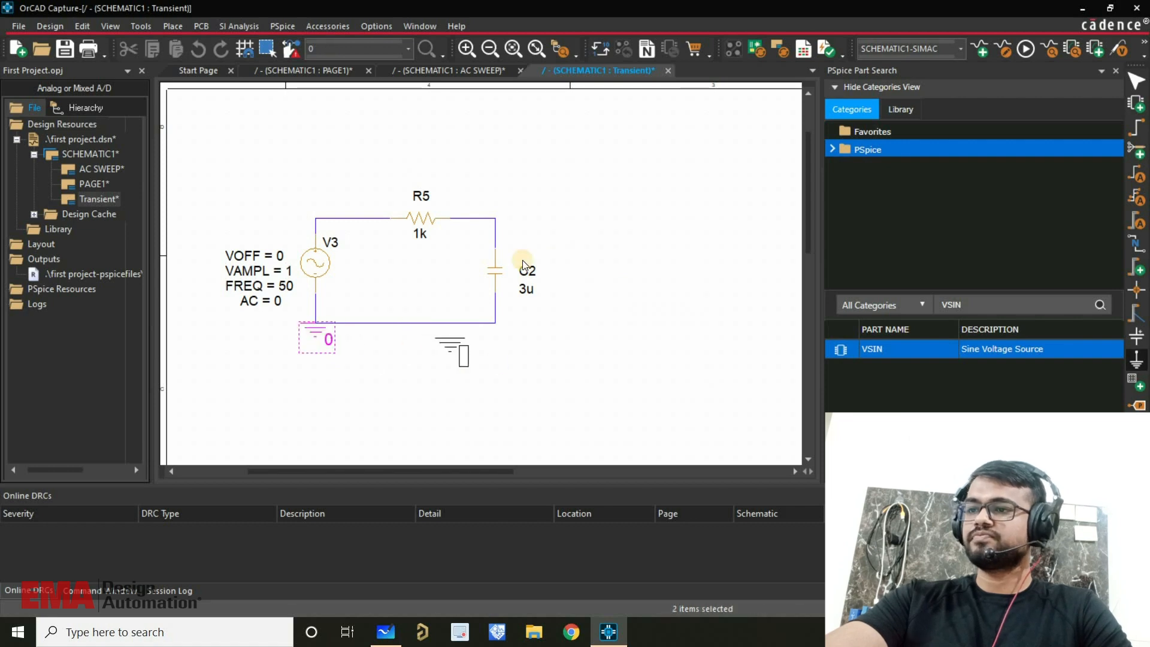
pyautogui.rightClick(449, 356)
pyautogui.click(516, 79)
pyautogui.rightClick(557, 183)
pyautogui.click(586, 190)
pyautogui.click(590, 201)
pyautogui.click(58, 50)
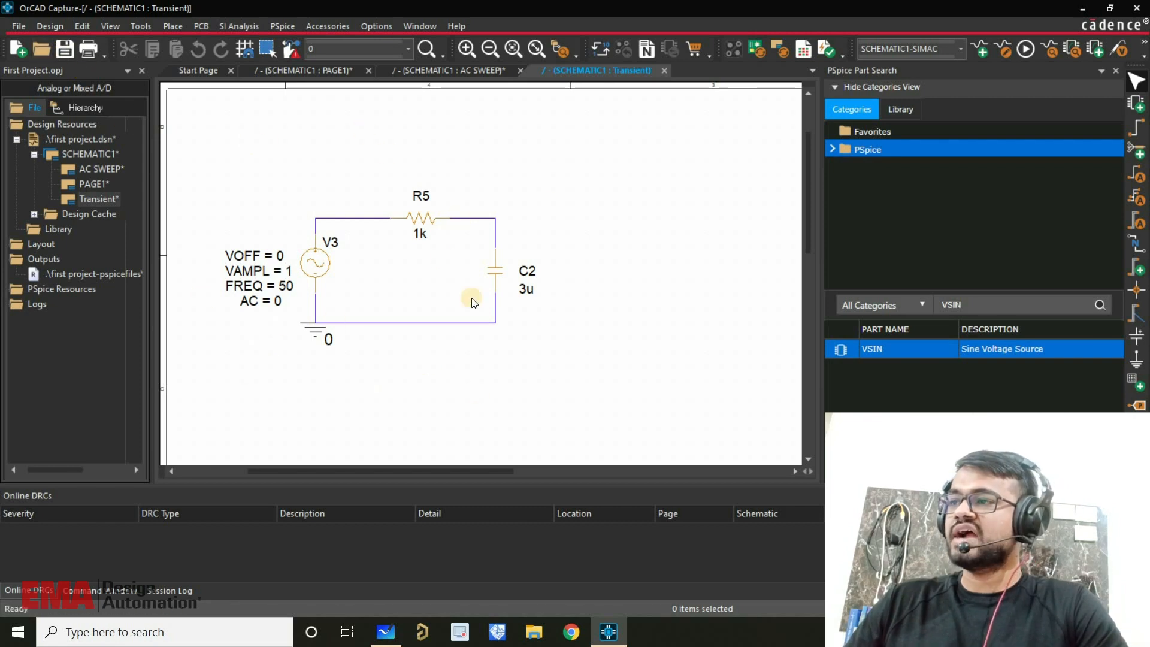
# Step: Create a new simulation profile named SIMTRANS without inheriting from another profile
pyautogui.click(979, 52)
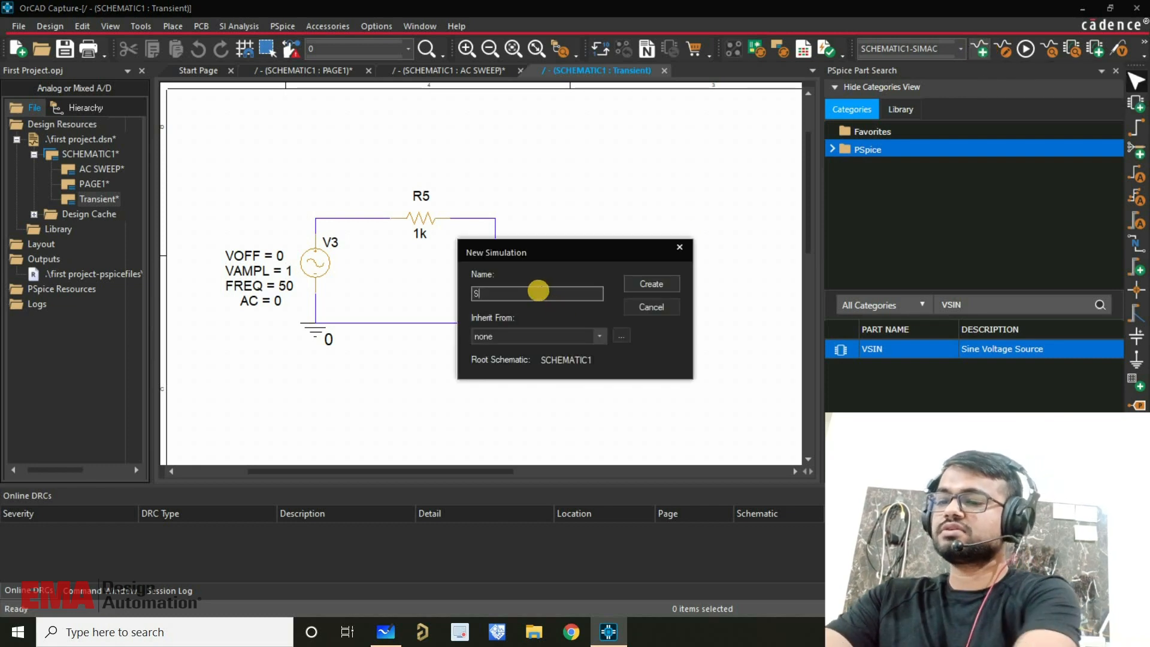
pyautogui.write('SIM TRANS')
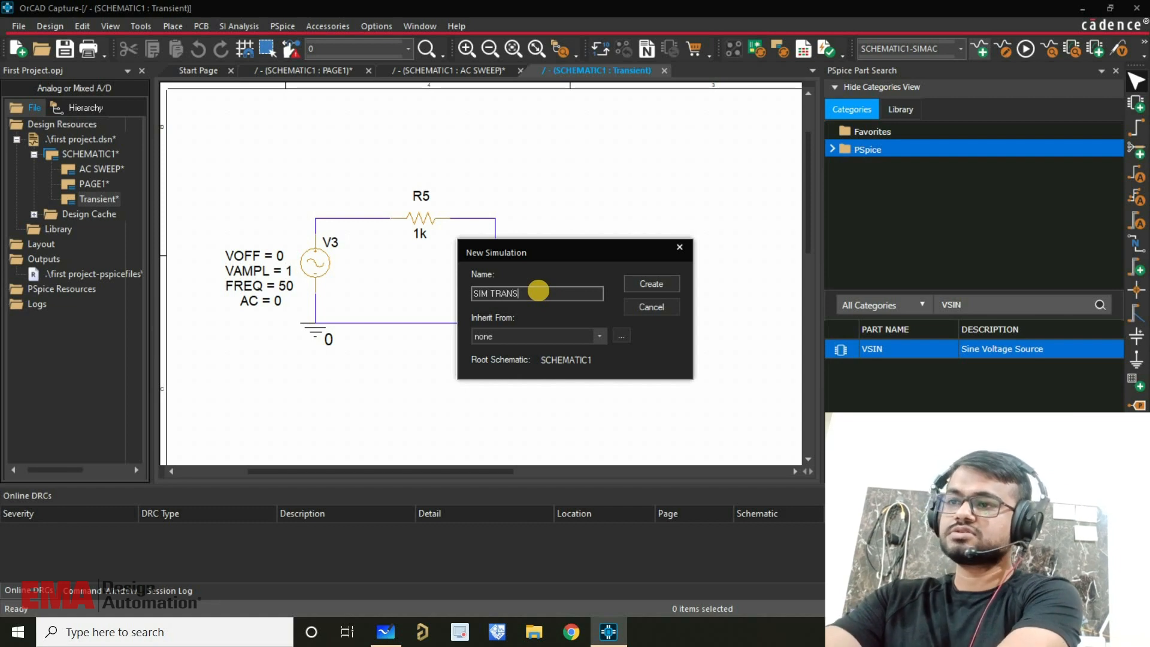
pyautogui.click(656, 283)
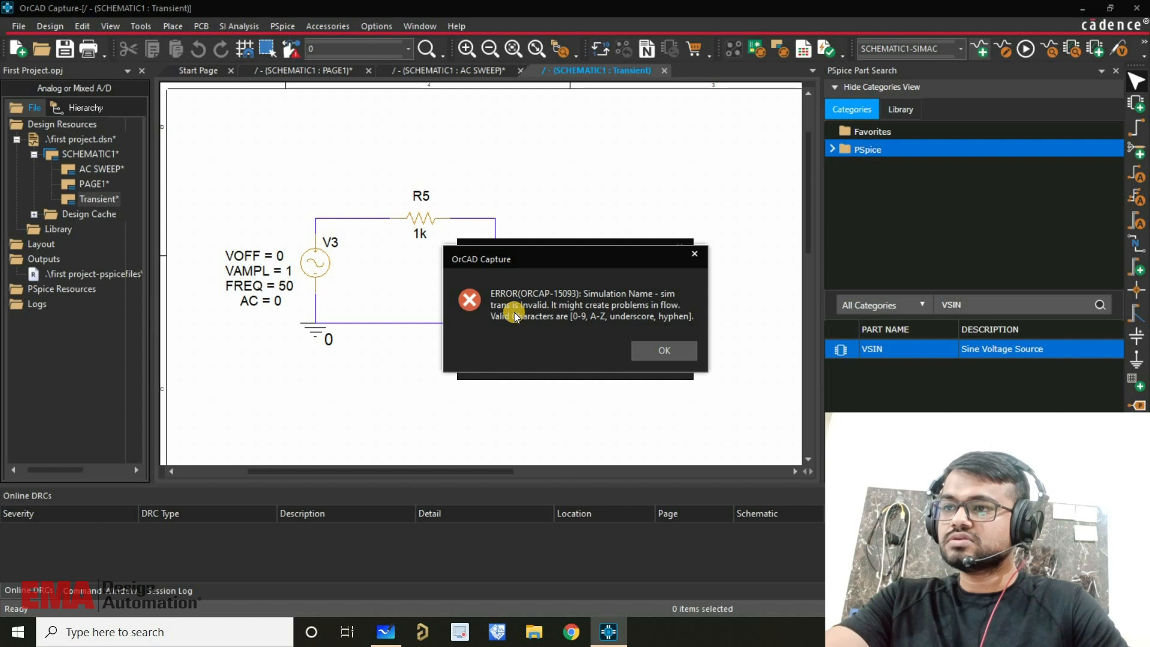
pyautogui.press('Return')
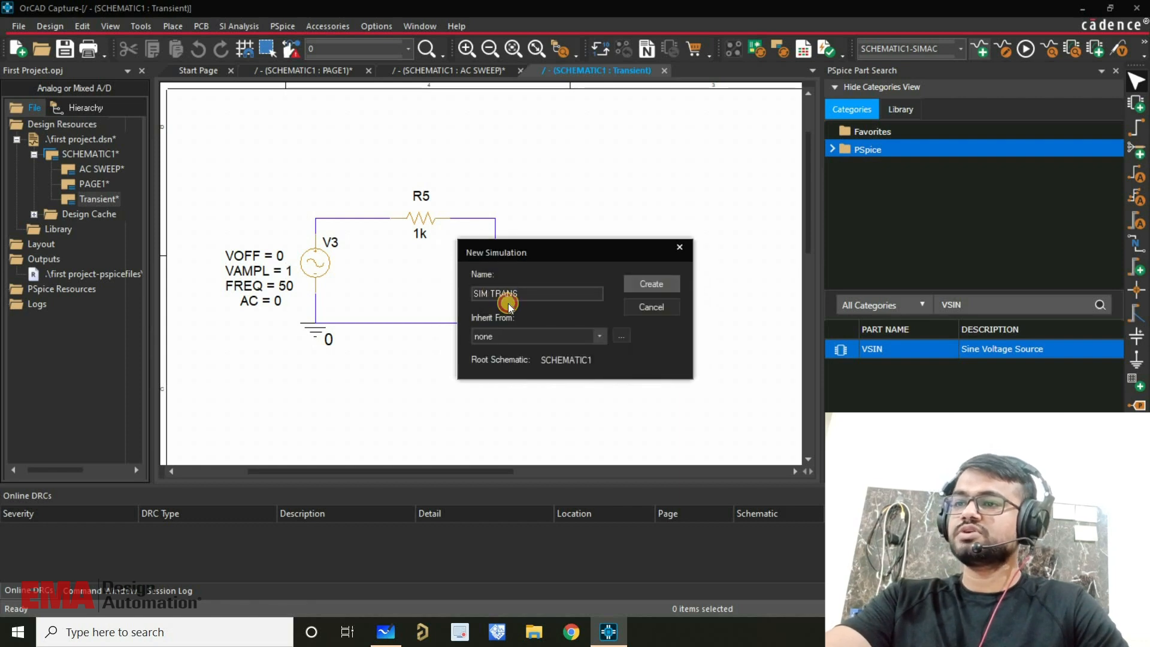
pyautogui.click(496, 293)
pyautogui.press('BackSpace')
pyautogui.click(641, 290)
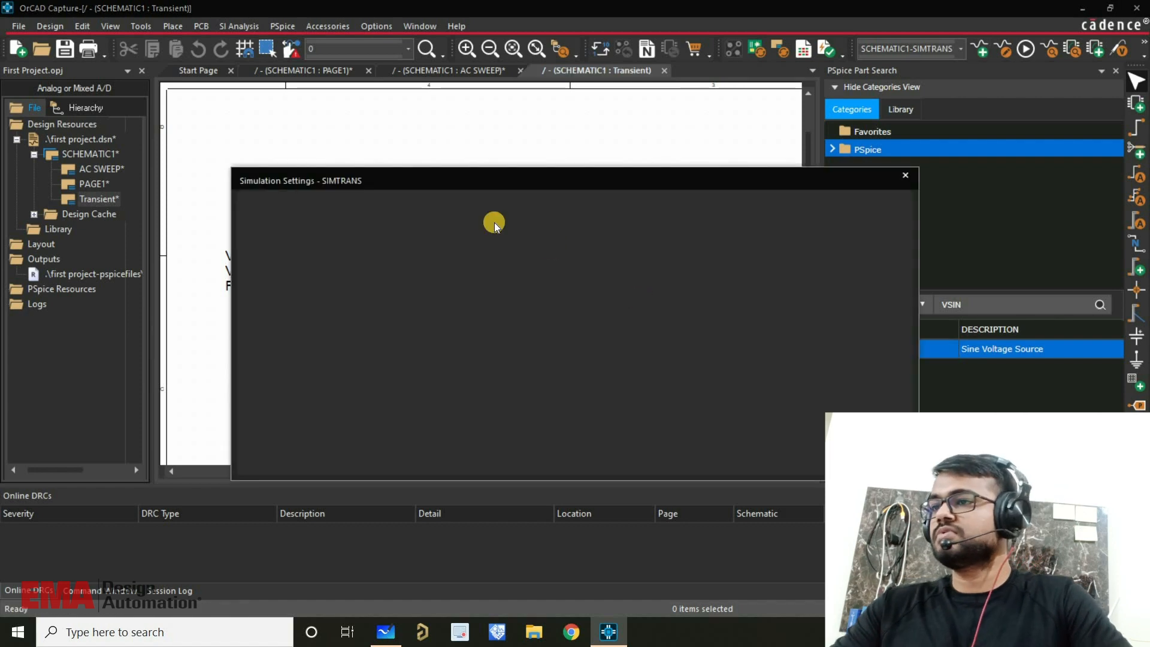
# Step: Set the Time Domain (Transient) analysis to run to 0.1 seconds
pyautogui.moveTo(490, 181); pyautogui.dragTo(479, 138)
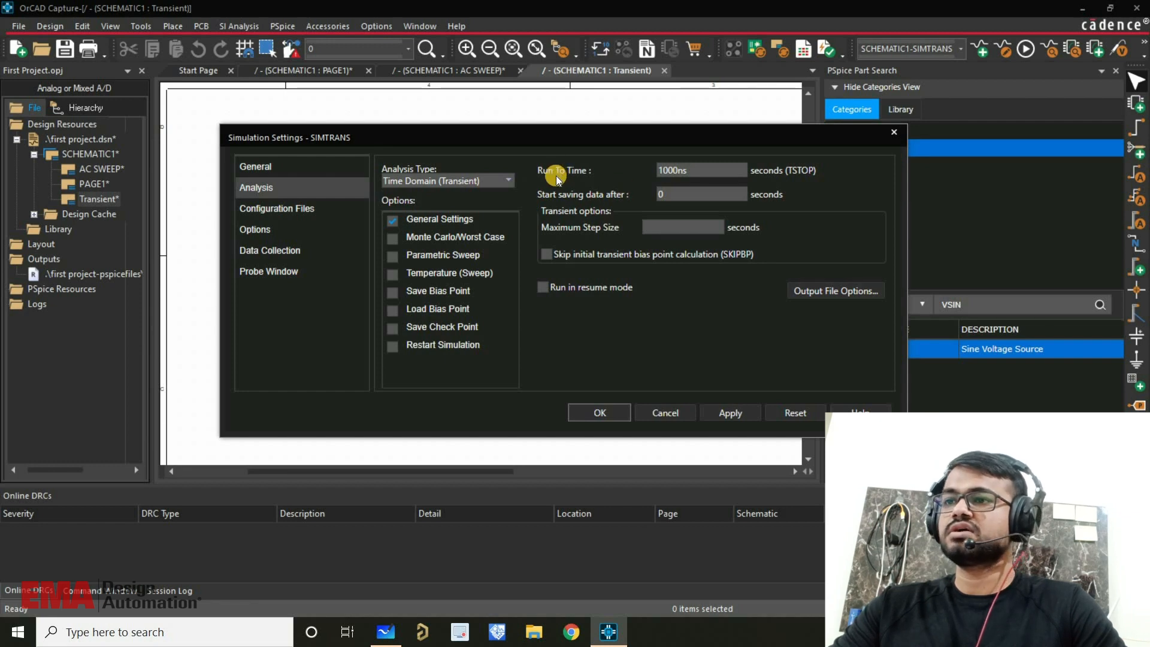
pyautogui.click(702, 170)
pyautogui.moveTo(608, 139); pyautogui.dragTo(568, 346)
pyautogui.moveTo(644, 317); pyautogui.dragTo(487, 172)
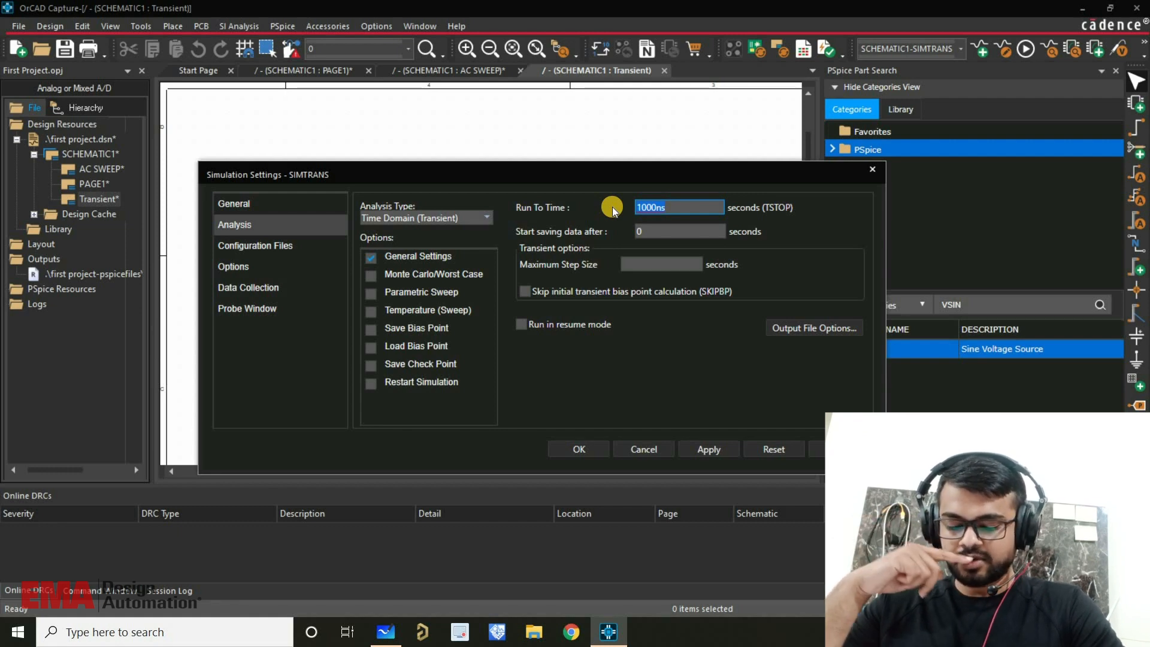
pyautogui.write('0.1')
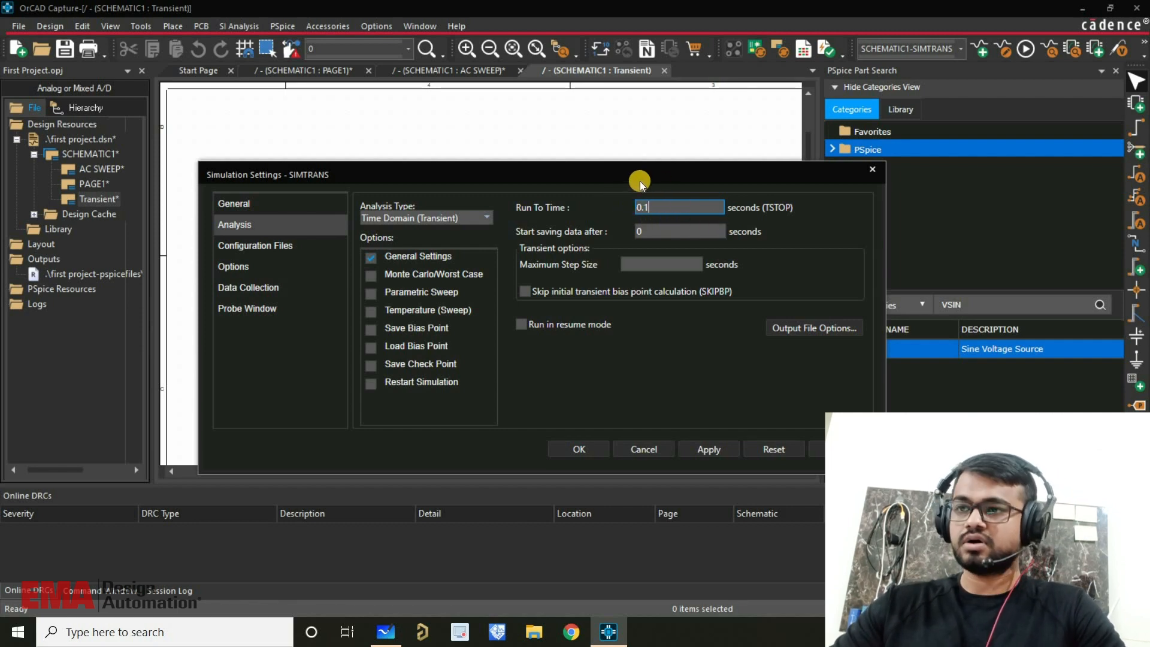
pyautogui.moveTo(630, 166); pyautogui.dragTo(621, 153)
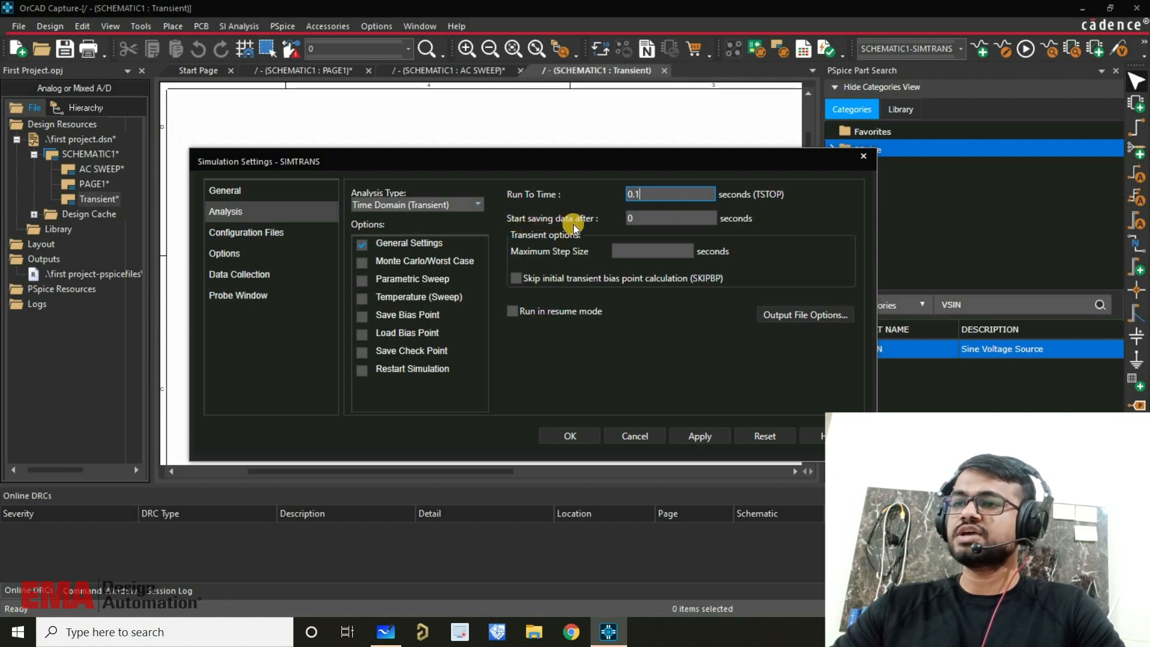
pyautogui.click(629, 218)
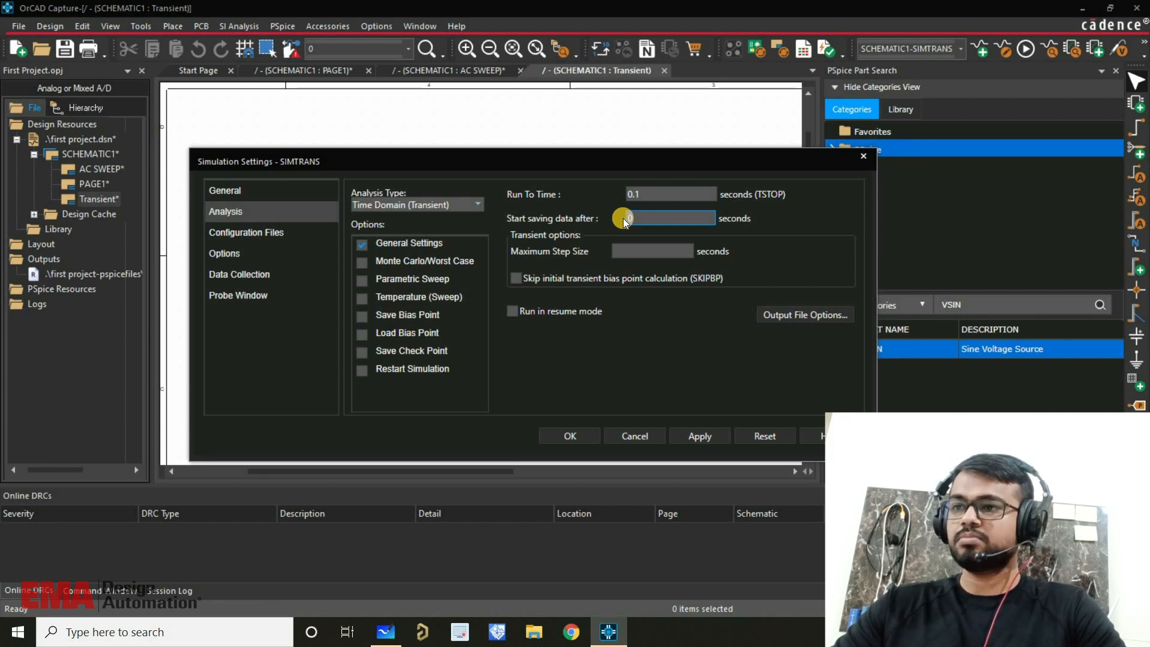
pyautogui.click(643, 220)
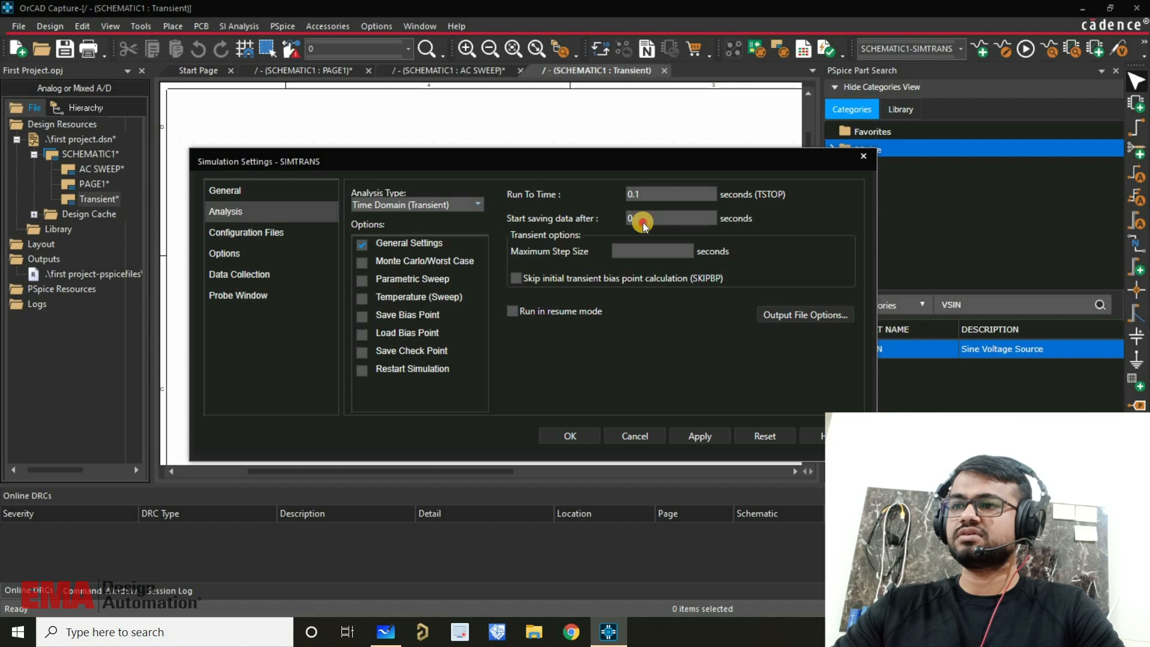
pyautogui.moveTo(643, 221); pyautogui.dragTo(607, 222)
pyautogui.click(637, 222)
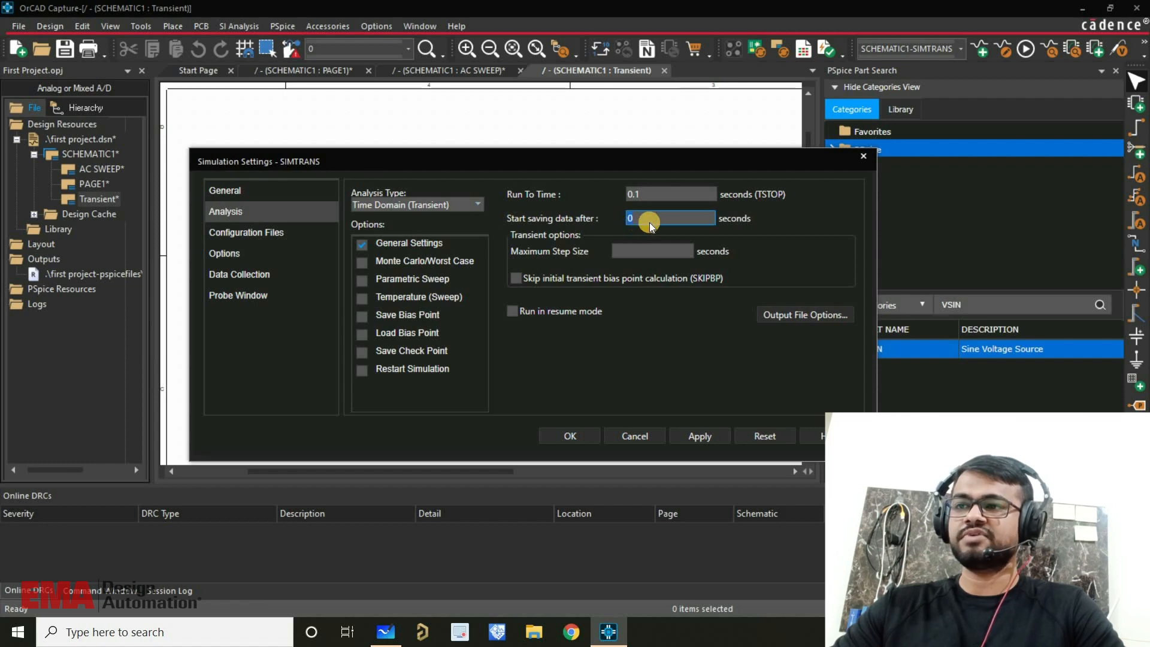
# Step: Set the transient analysis maximum step size to 10u seconds and accept the simulation settings
pyautogui.click(620, 257)
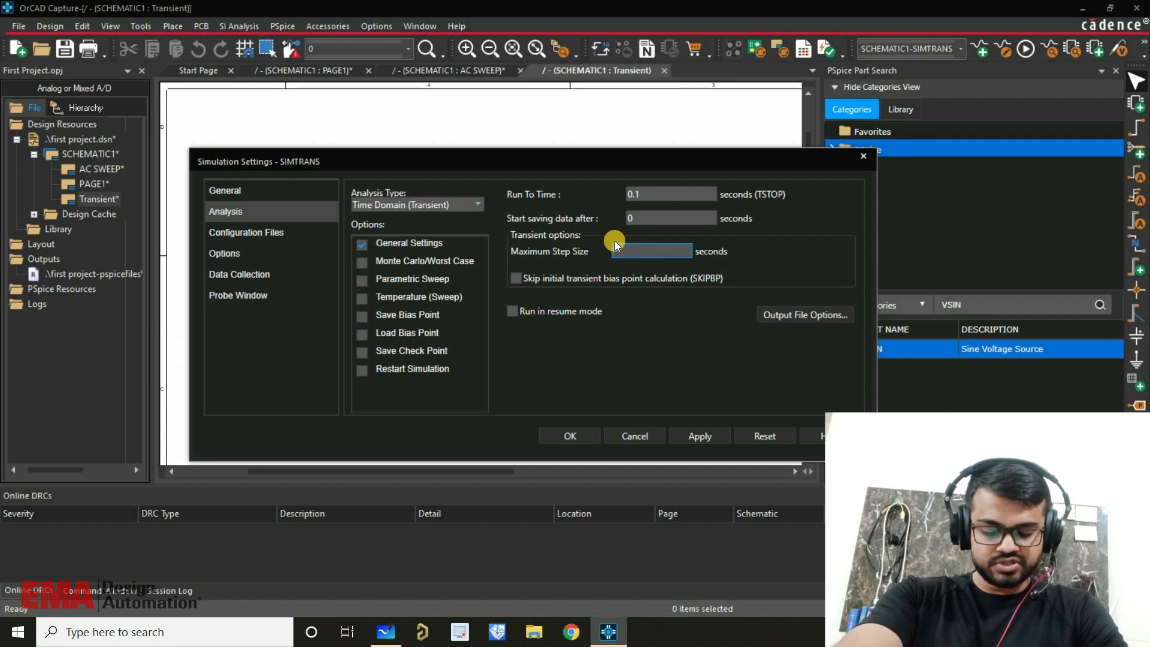
pyautogui.write('10U')
pyautogui.press('BackSpace')
pyautogui.write('u')
pyautogui.click(628, 348)
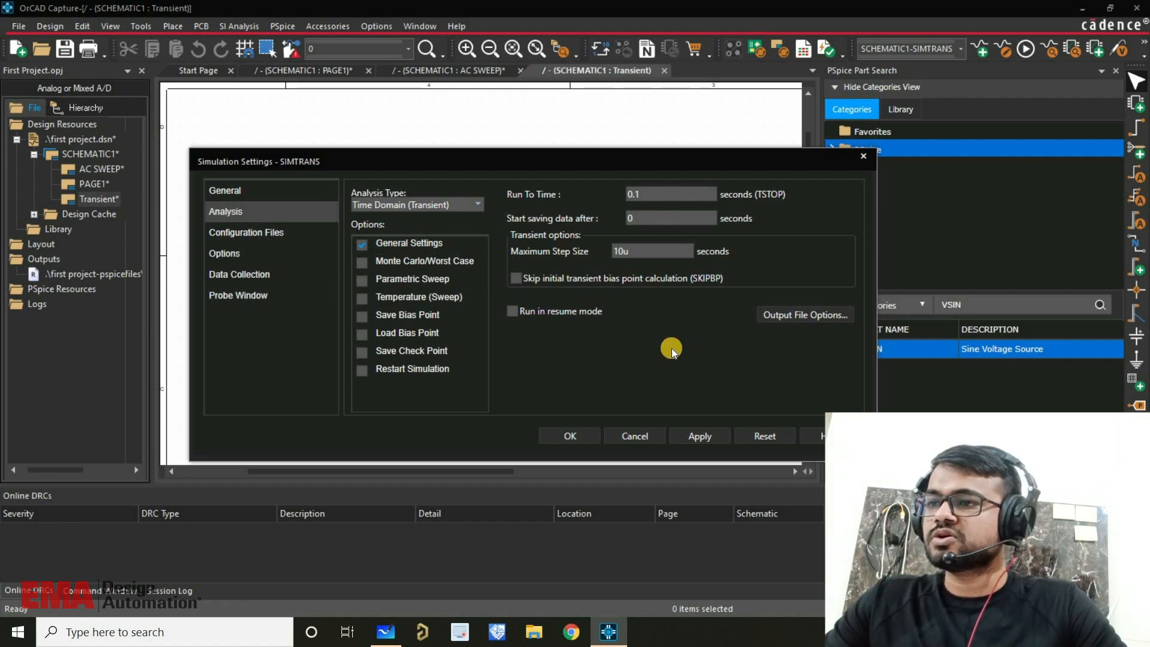
pyautogui.click(574, 439)
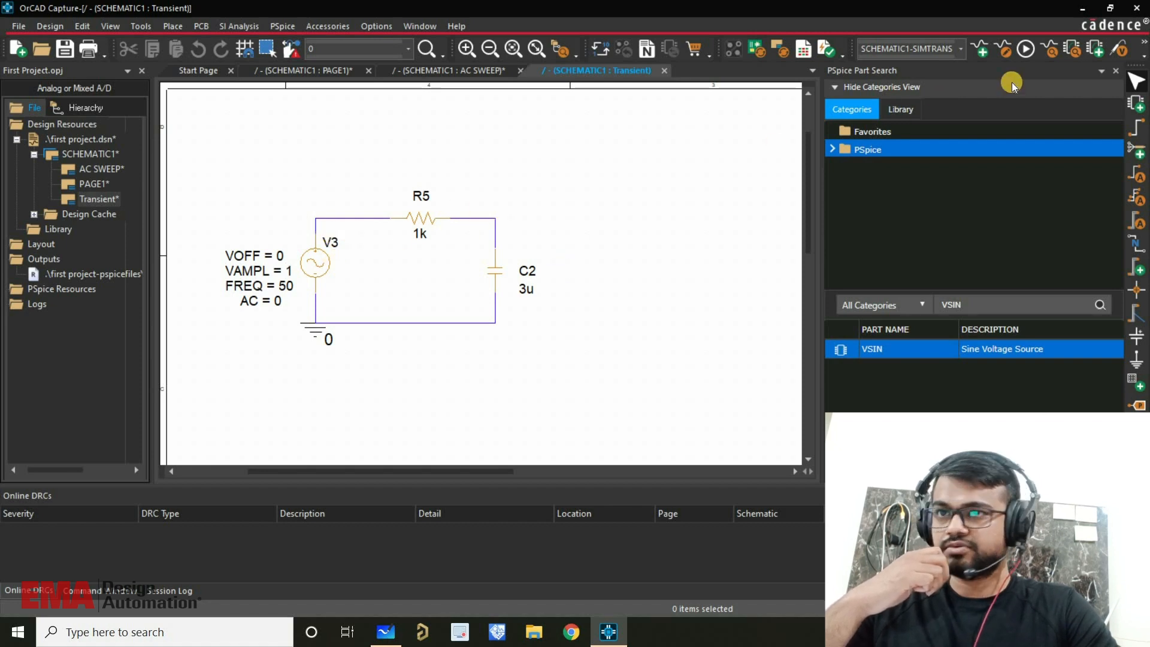
# Step: Place voltage markers on the wire above C2 and on the wire above the sine source V3, and end marker placement
pyautogui.click(1118, 51)
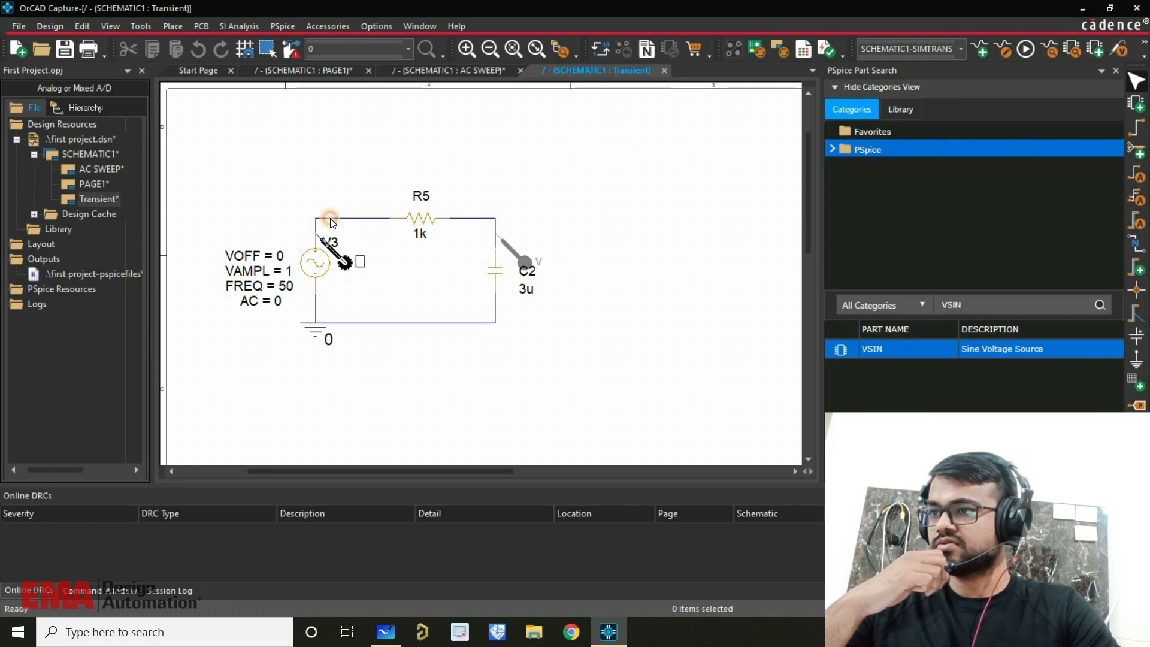
pyautogui.rightClick(343, 174)
pyautogui.click(367, 182)
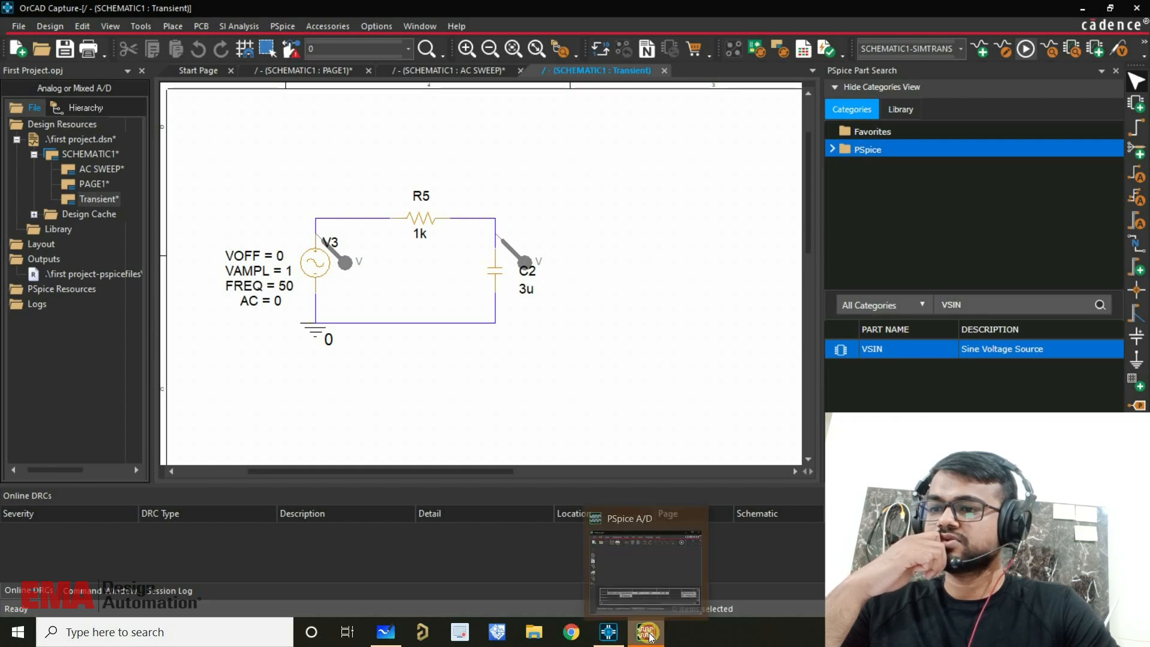
# Step: Run the SIMTRANS simulation, switch to PSpice A/D and maximize its window to view the waveforms
pyautogui.click(649, 634)
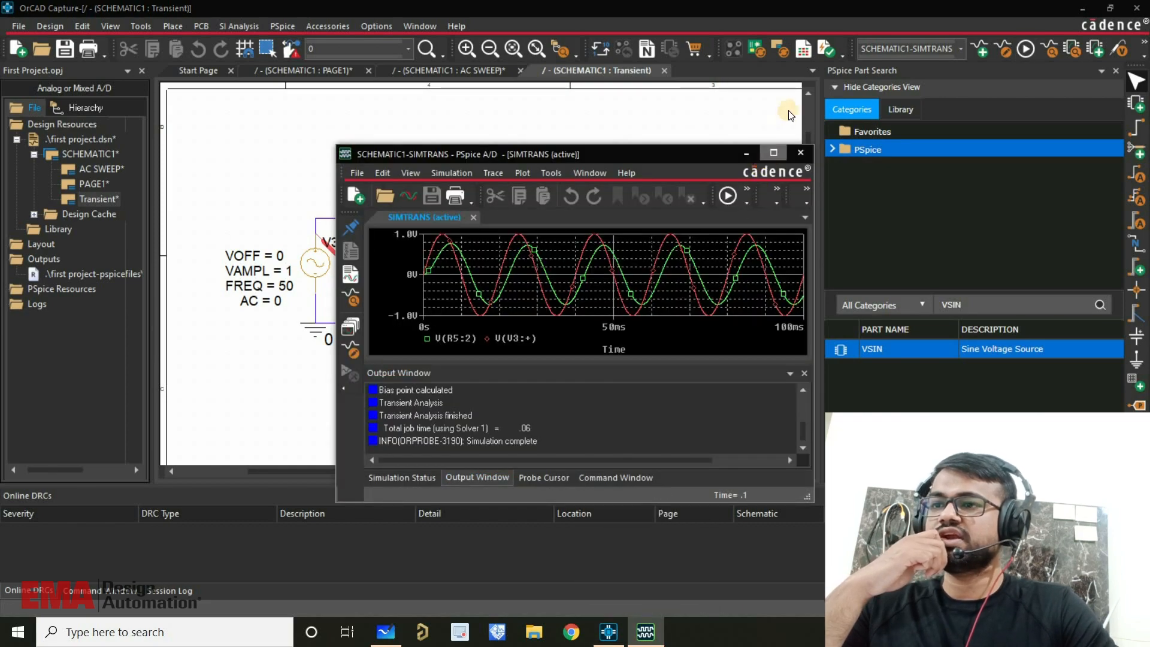
pyautogui.click(773, 152)
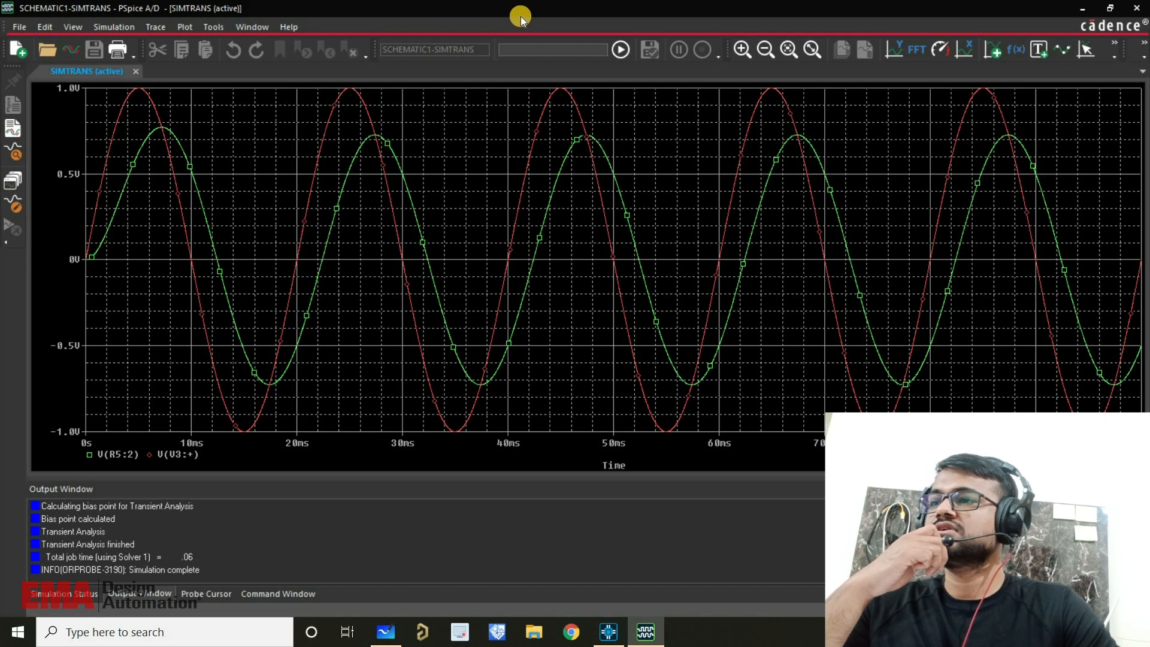